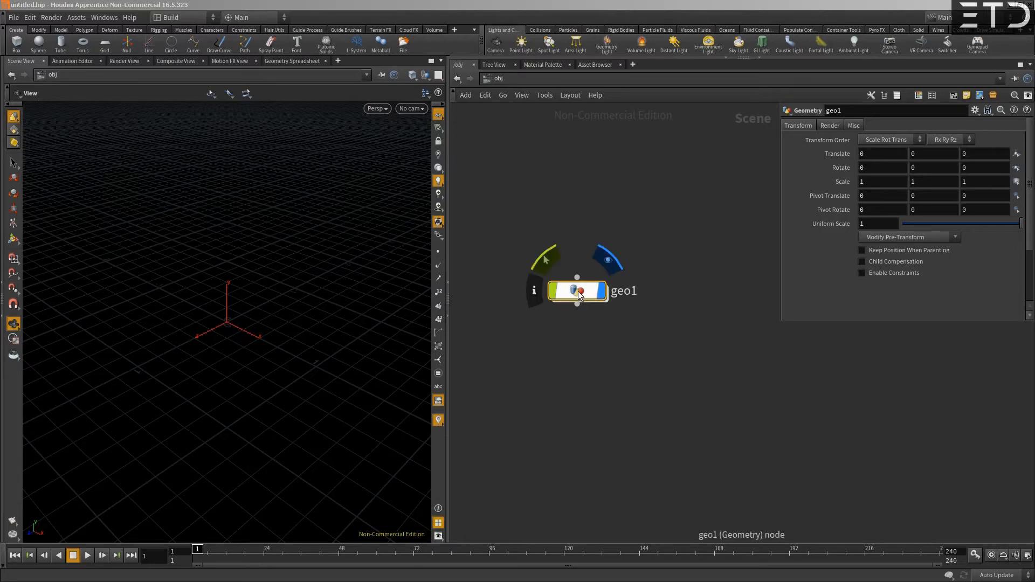
- Reposition the geo1 object node slightly in the network and go inside it to its geometry level
{"action": "left_click_drag", "start_coordinate": [574, 292], "coordinate": [559, 260]}
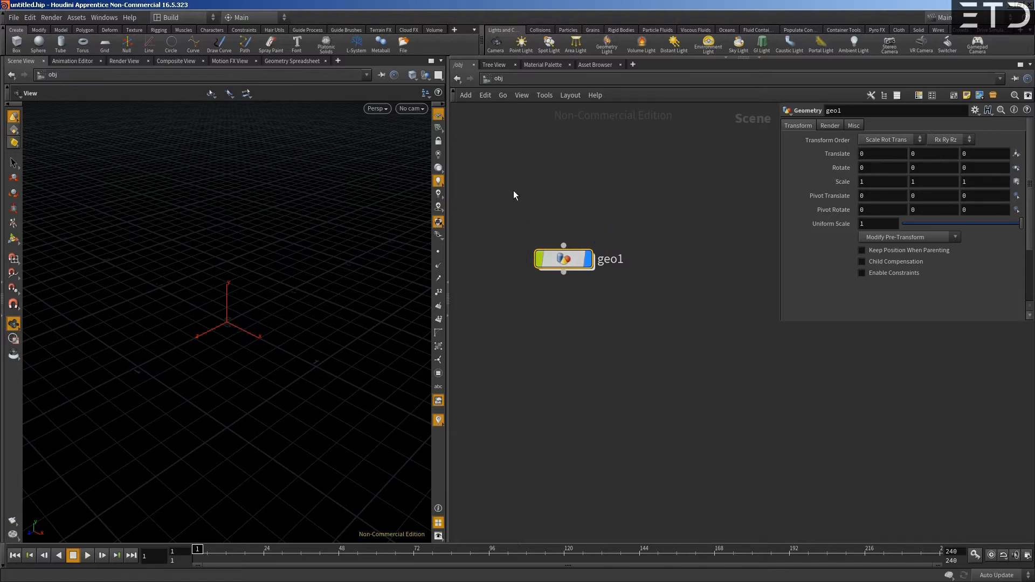
{"action": "left_click", "coordinate": [562, 246]}
{"action": "left_click", "coordinate": [569, 260]}
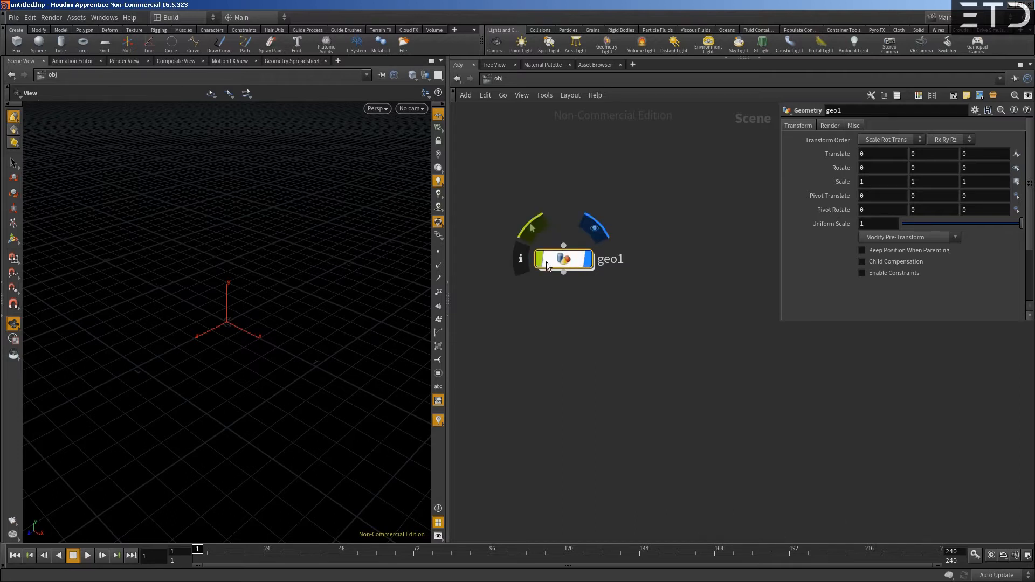
{"action": "key", "text": "Tab"}
{"action": "key", "text": "Escape"}
{"action": "mouse_move", "coordinate": [563, 258]}
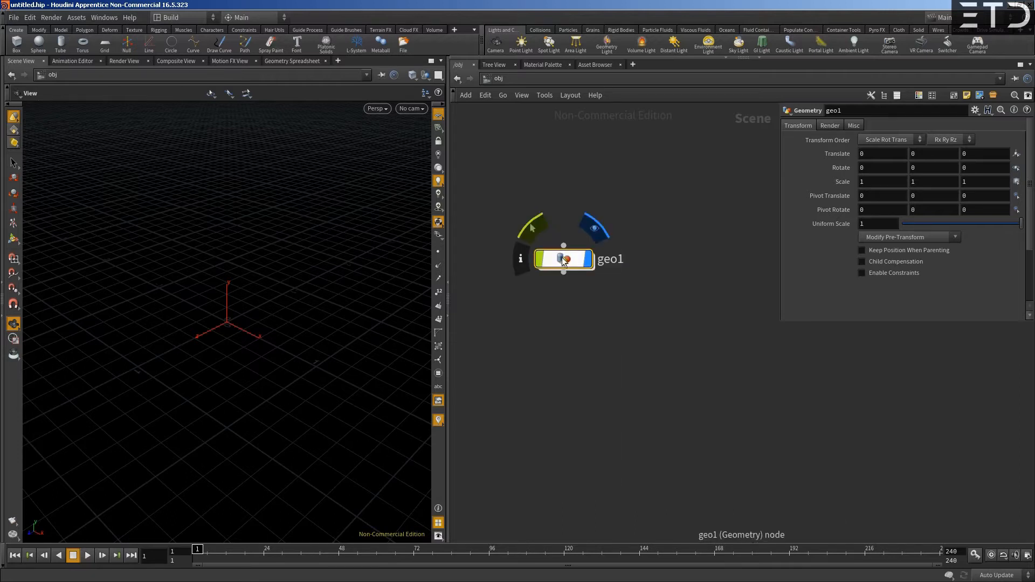
{"action": "double_click", "coordinate": [563, 258]}
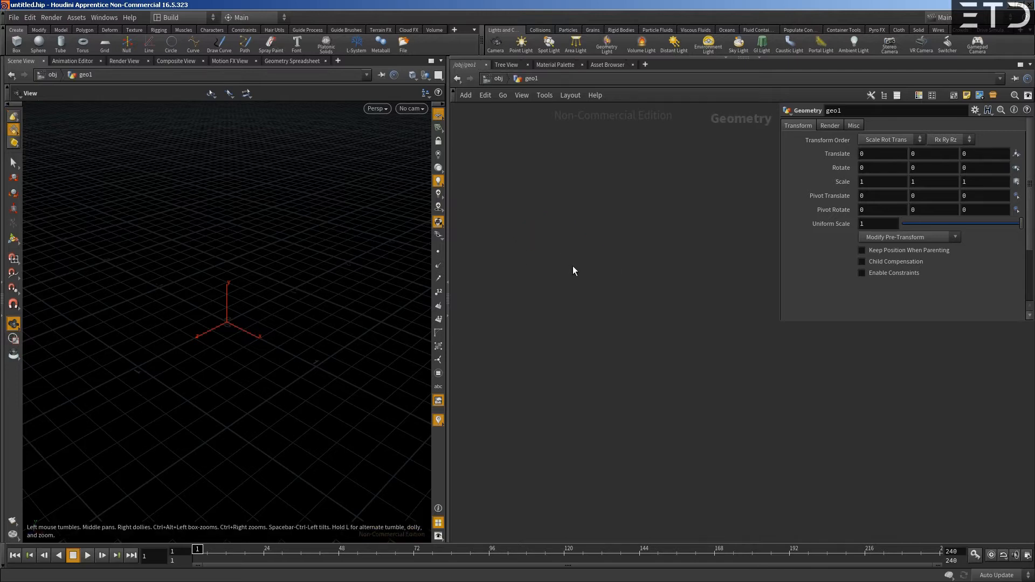
- Add a Box node inside geo1, set its uniform scale to 100 and frame it in the viewport
{"action": "key", "text": "Tab"}
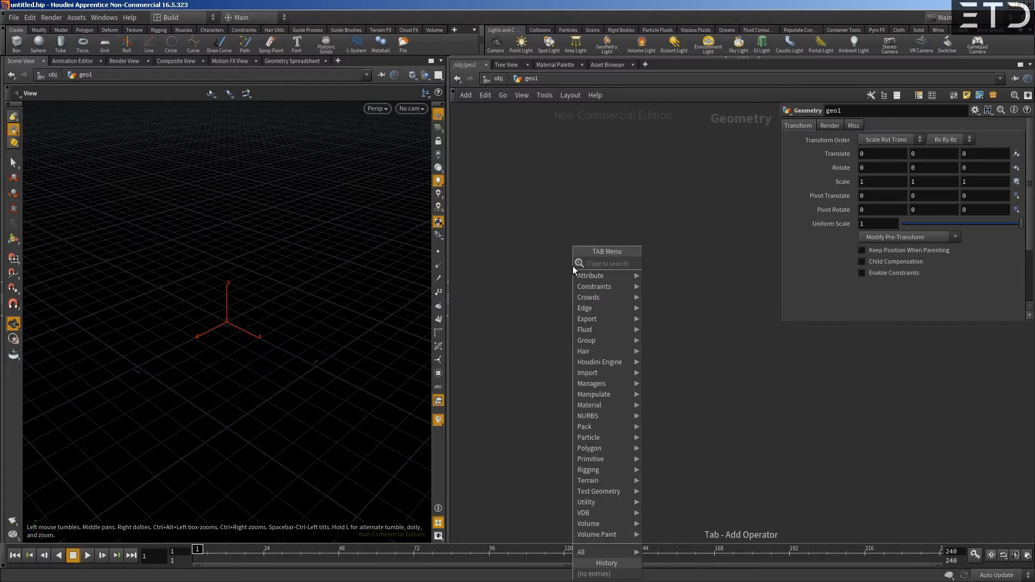
{"action": "type", "text": "box"}
{"action": "key", "text": "Return"}
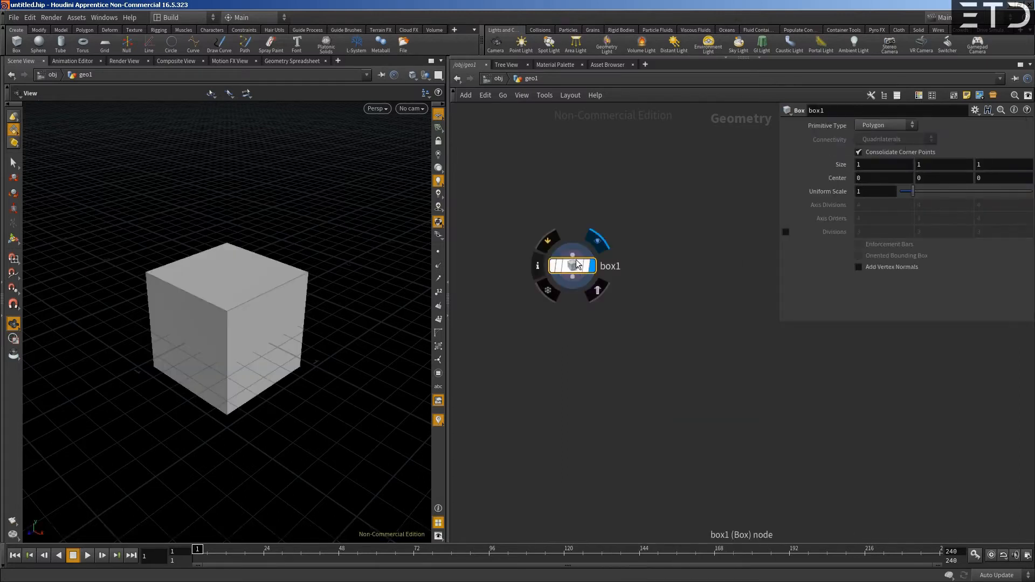
{"action": "left_click", "coordinate": [906, 167]}
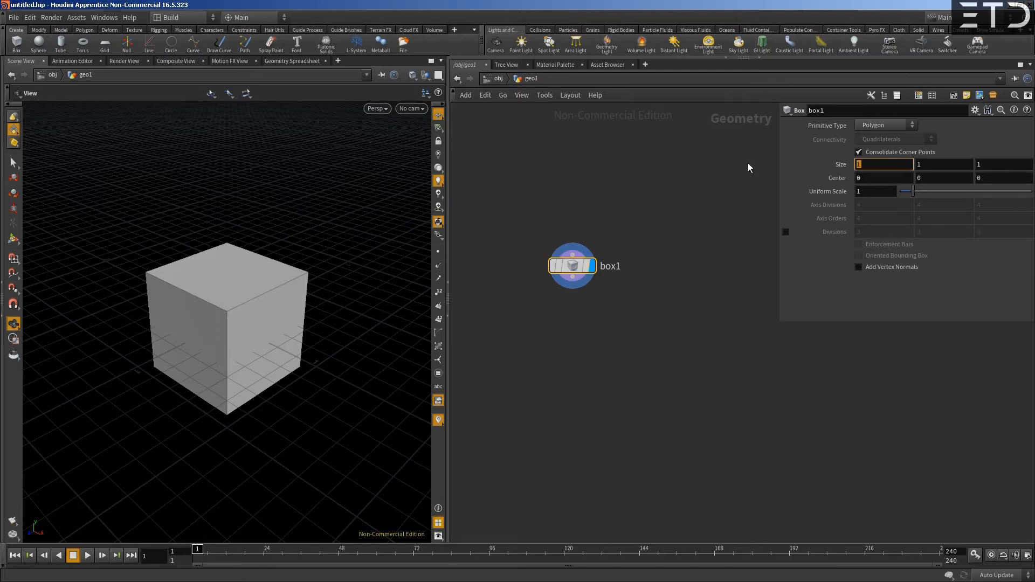
{"action": "left_click", "coordinate": [871, 191]}
{"action": "type", "text": "100"}
{"action": "key", "text": "Return"}
{"action": "key", "text": "space+f"}
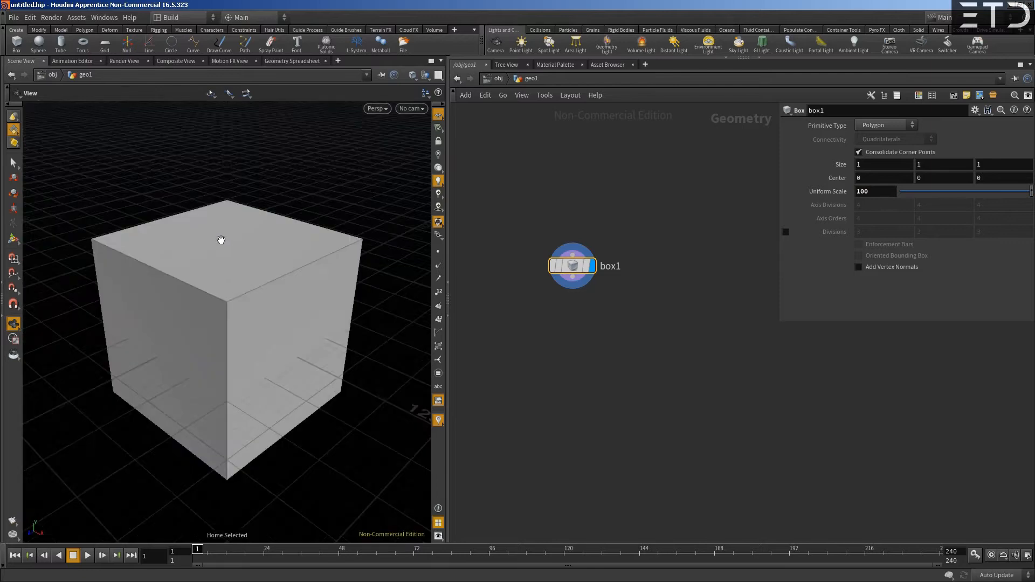
- Look at the box from several angles and switch the viewport to wireframe display
{"action": "right_click_drag", "start_coordinate": [219, 238], "coordinate": [171, 272]}
{"action": "left_click_drag", "start_coordinate": [171, 273], "coordinate": [208, 266]}
{"action": "right_click_drag", "start_coordinate": [208, 266], "coordinate": [235, 236]}
{"action": "left_click_drag", "start_coordinate": [236, 236], "coordinate": [208, 236]}
{"action": "right_click_drag", "start_coordinate": [208, 236], "coordinate": [268, 225]}
{"action": "left_click_drag", "start_coordinate": [268, 224], "coordinate": [263, 226]}
{"action": "key", "text": "w"}
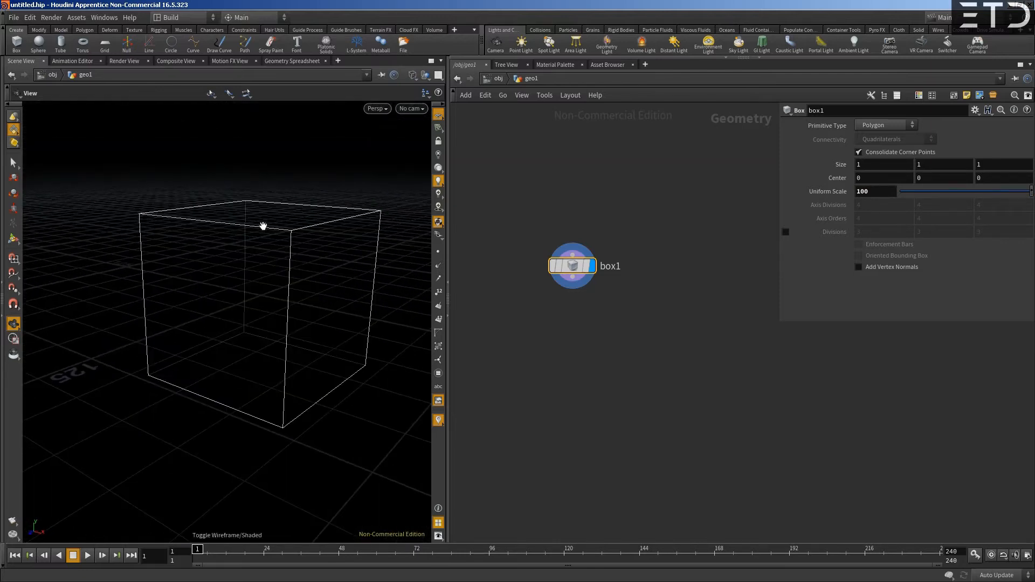
- Move box1 higher in the network and add a Volume node below it, wired to its output
{"action": "mouse_move", "coordinate": [571, 272]}
{"action": "left_mouse_down"}
{"action": "mouse_move", "coordinate": [549, 240]}
{"action": "mouse_move", "coordinate": [581, 205]}
{"action": "mouse_move", "coordinate": [579, 219]}
{"action": "mouse_move", "coordinate": [658, 224]}
{"action": "mouse_move", "coordinate": [622, 210]}
{"action": "left_mouse_up"}
{"action": "left_click", "coordinate": [629, 186]}
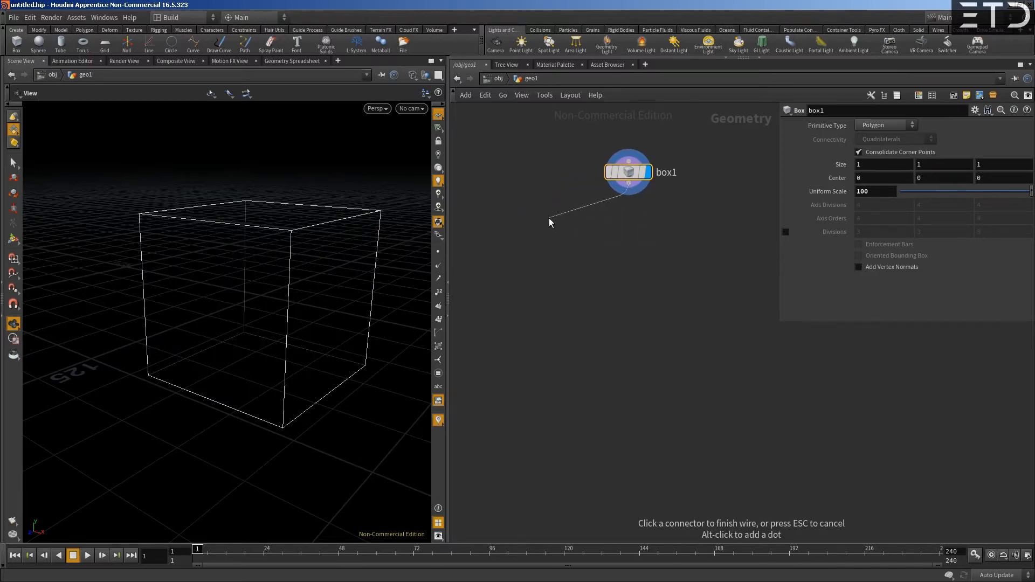
{"action": "key", "text": "Tab"}
{"action": "type", "text": "vol"}
{"action": "key", "text": "Return"}
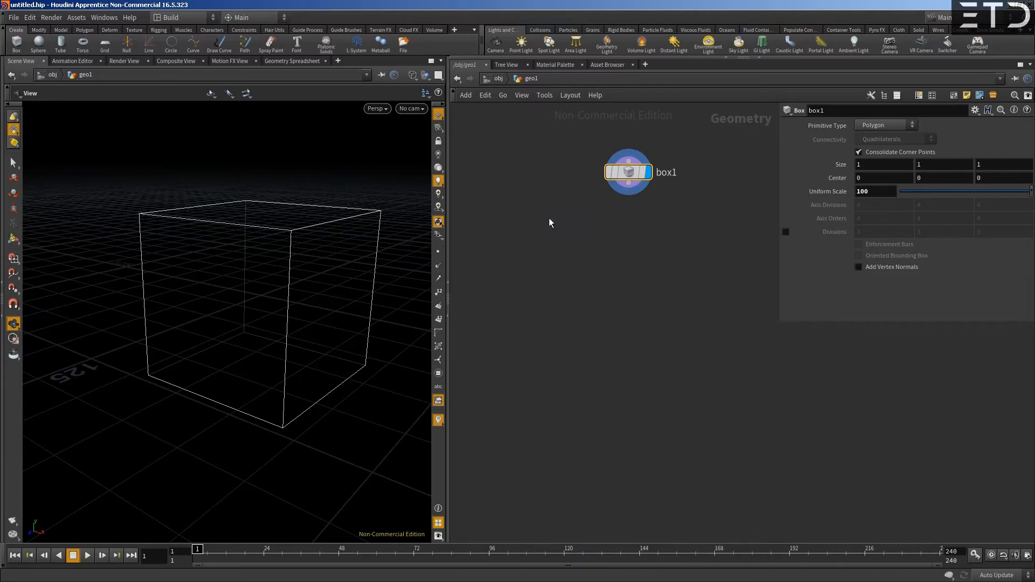
{"action": "left_click_drag", "start_coordinate": [548, 223], "coordinate": [533, 228]}
{"action": "left_click", "coordinate": [546, 225]}
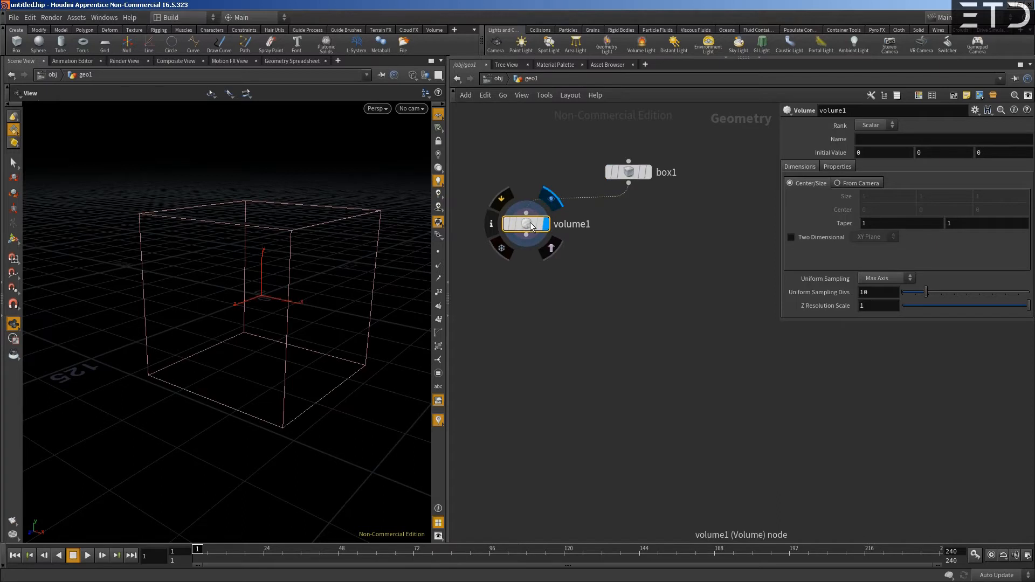
- Examine the volume1 node's information for its bounds, resolution and voxel size
{"action": "middle_click", "coordinate": [531, 225]}
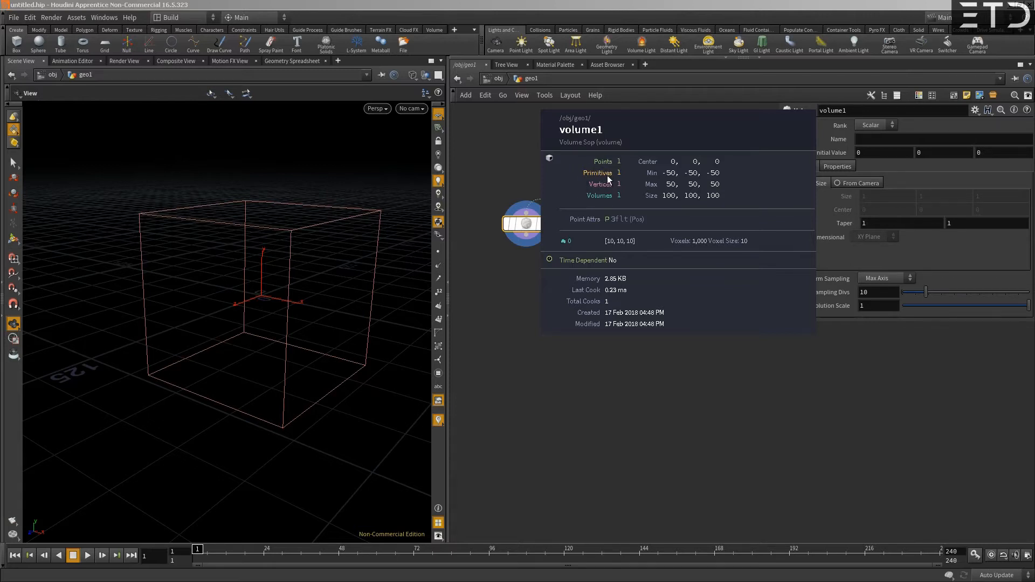
{"action": "left_click", "coordinate": [537, 178]}
{"action": "left_click_drag", "start_coordinate": [528, 225], "coordinate": [534, 222]}
{"action": "middle_click", "coordinate": [533, 222]}
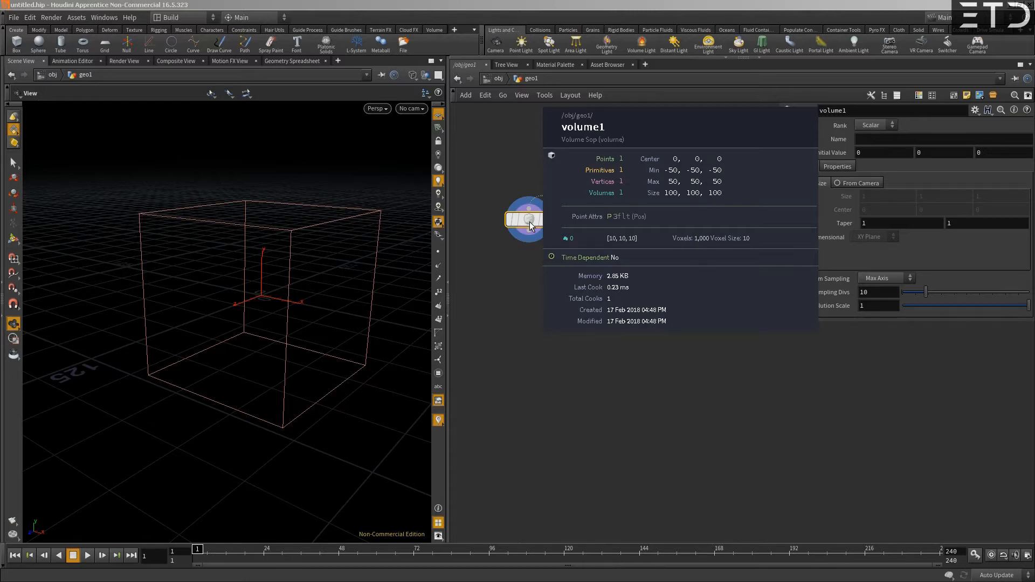
{"action": "middle_click_drag", "start_coordinate": [530, 226], "coordinate": [531, 226]}
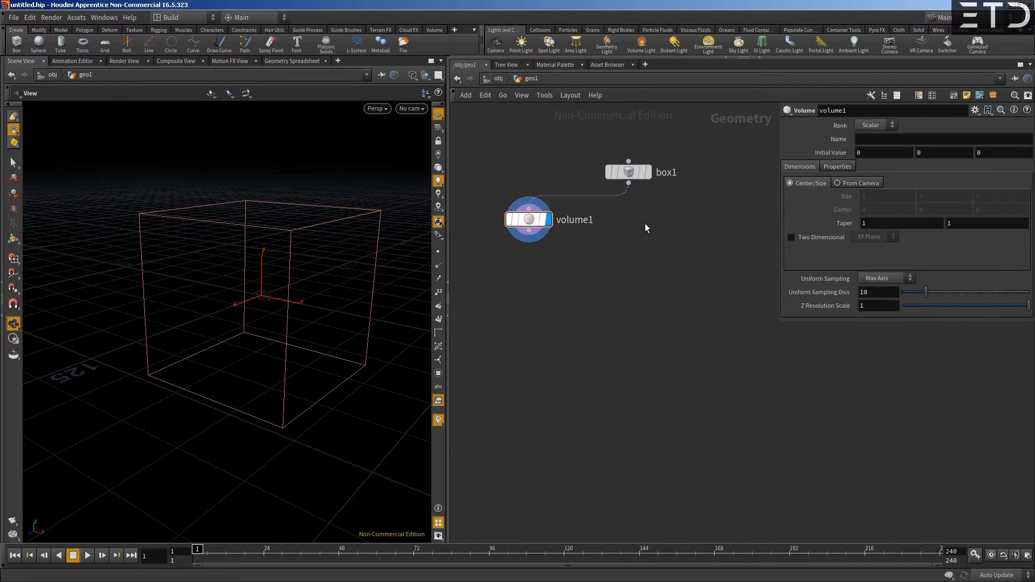
- Add a VDB from Polygons node beside volume1, feed it from box1 and display it
{"action": "key", "text": "Tab"}
{"action": "type", "text": "vdb"}
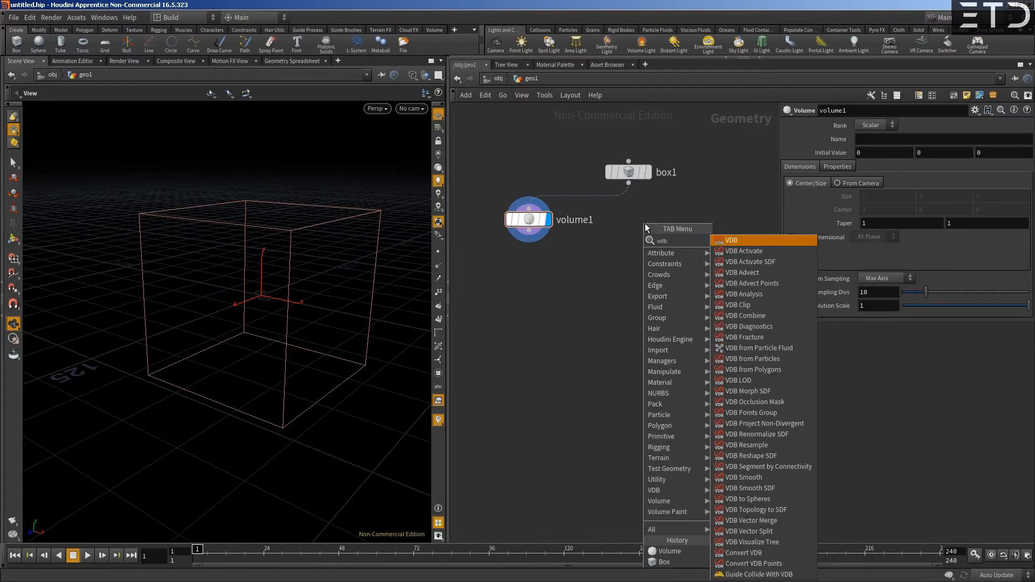
{"action": "type", "text": " from p"}
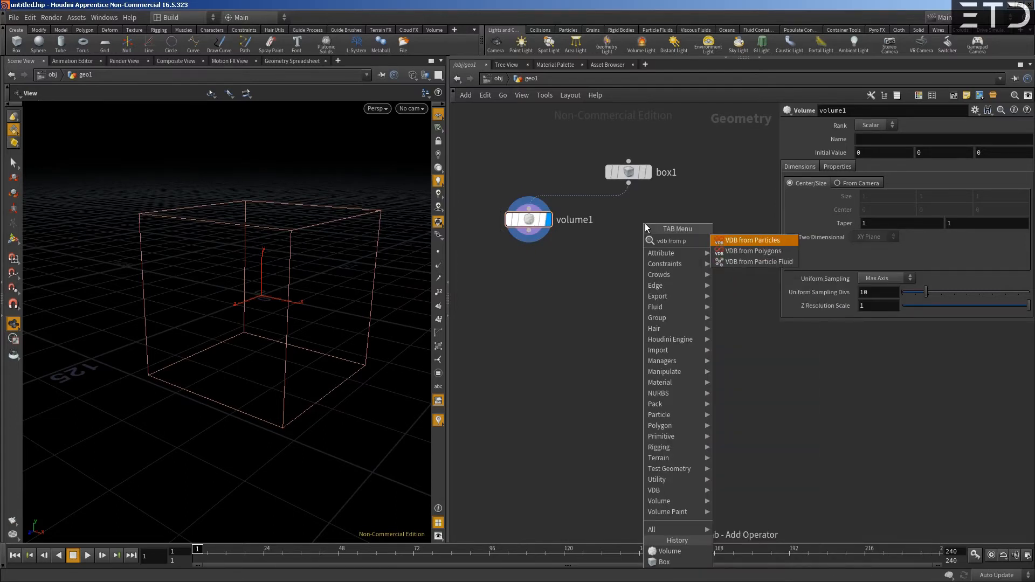
{"action": "key", "text": "Down"}
{"action": "key", "text": "Return"}
{"action": "left_click", "coordinate": [645, 223]}
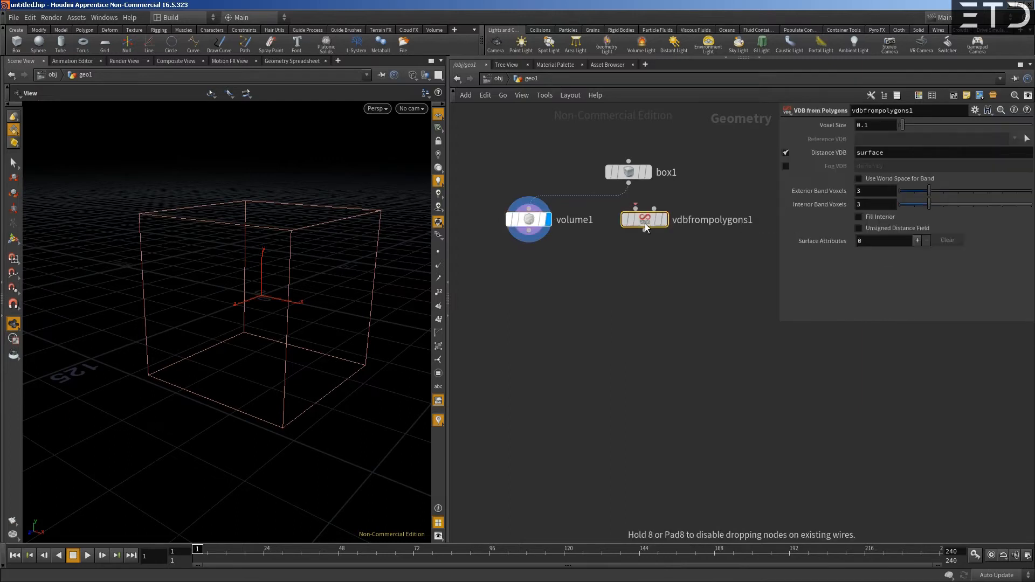
{"action": "left_click_drag", "start_coordinate": [628, 184], "coordinate": [636, 209]}
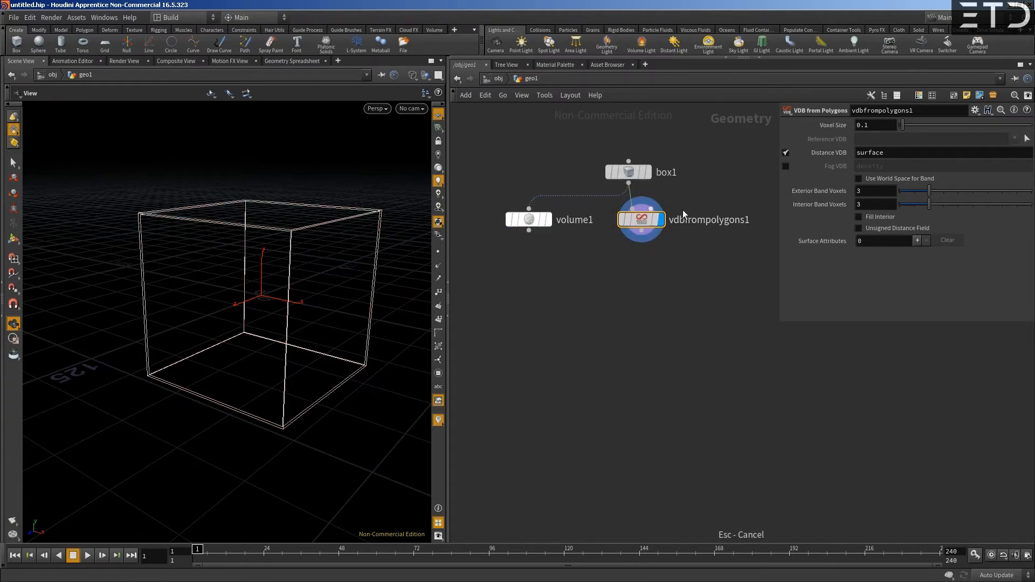
- Set the voxel size of the VDB from Polygons node to 10
{"action": "left_click_drag", "start_coordinate": [880, 127], "coordinate": [750, 131]}
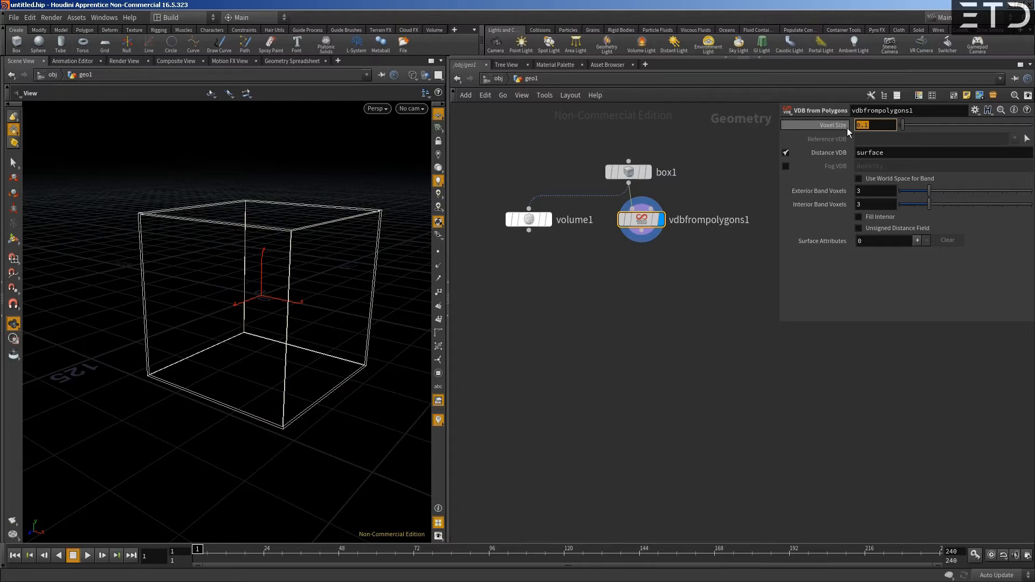
{"action": "type", "text": "10"}
{"action": "key", "text": "Return"}
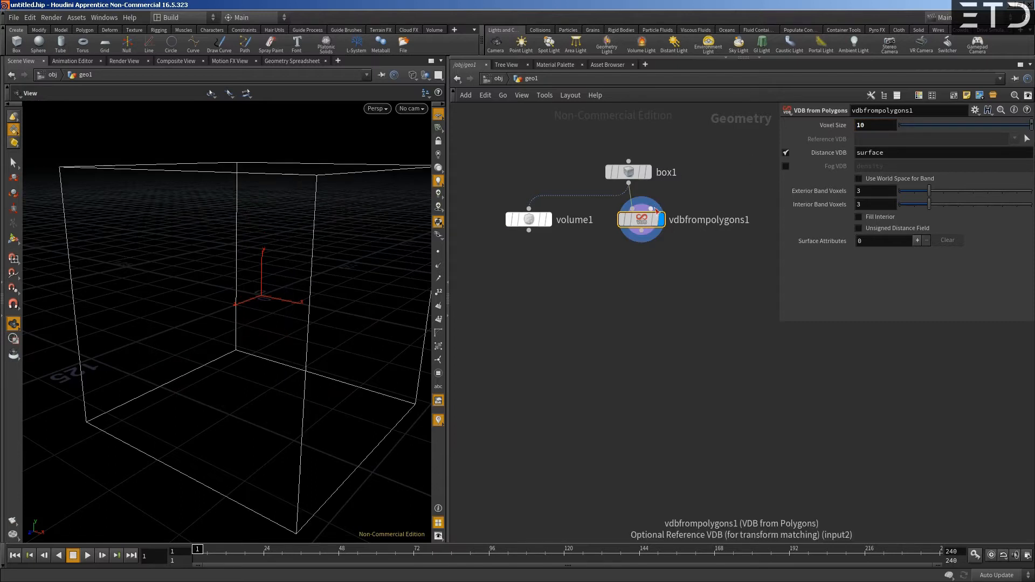
- Examine the vdbfrompolygons1 node's information for its voxel resolution and size against the source box
{"action": "middle_click", "coordinate": [647, 222]}
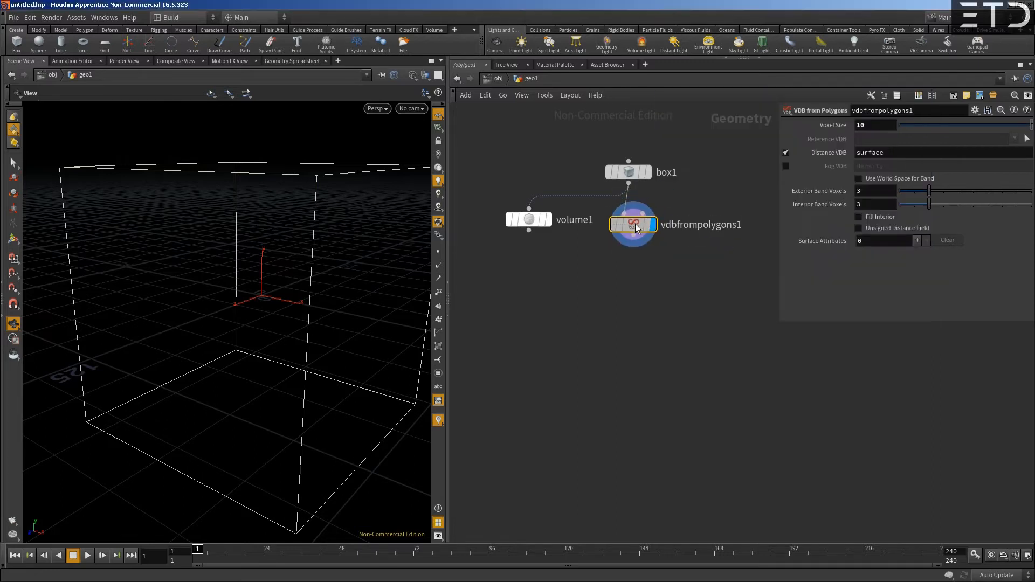
{"action": "left_click", "coordinate": [635, 180]}
{"action": "middle_click", "coordinate": [634, 179]}
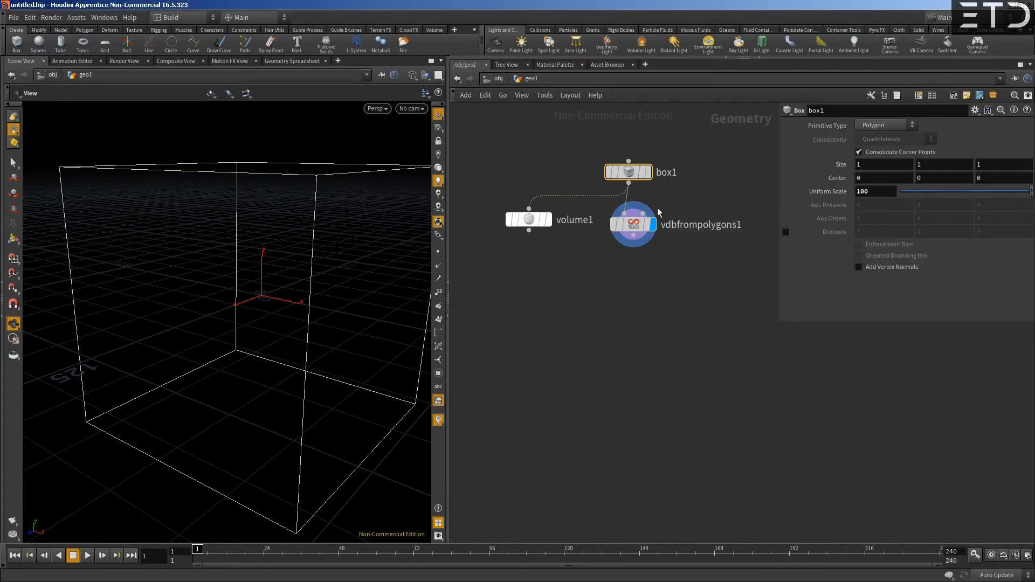
{"action": "middle_click", "coordinate": [631, 224]}
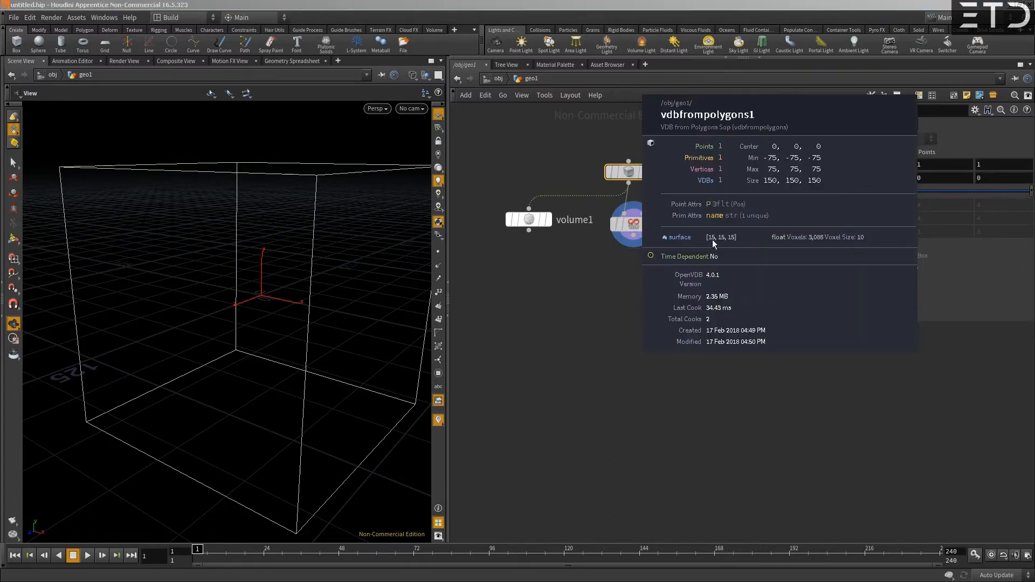
{"action": "left_click", "coordinate": [631, 224]}
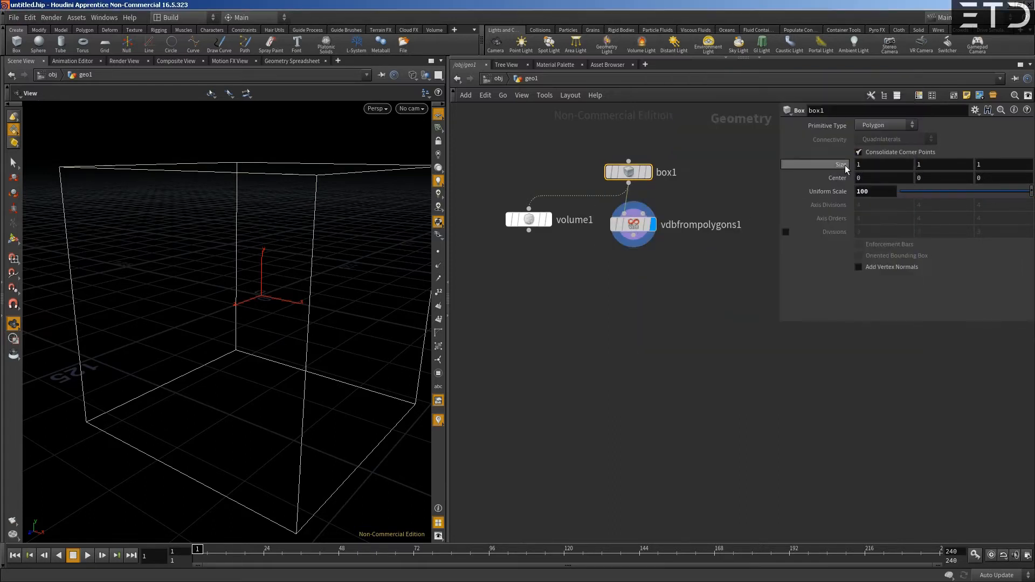
{"action": "middle_click", "coordinate": [631, 231]}
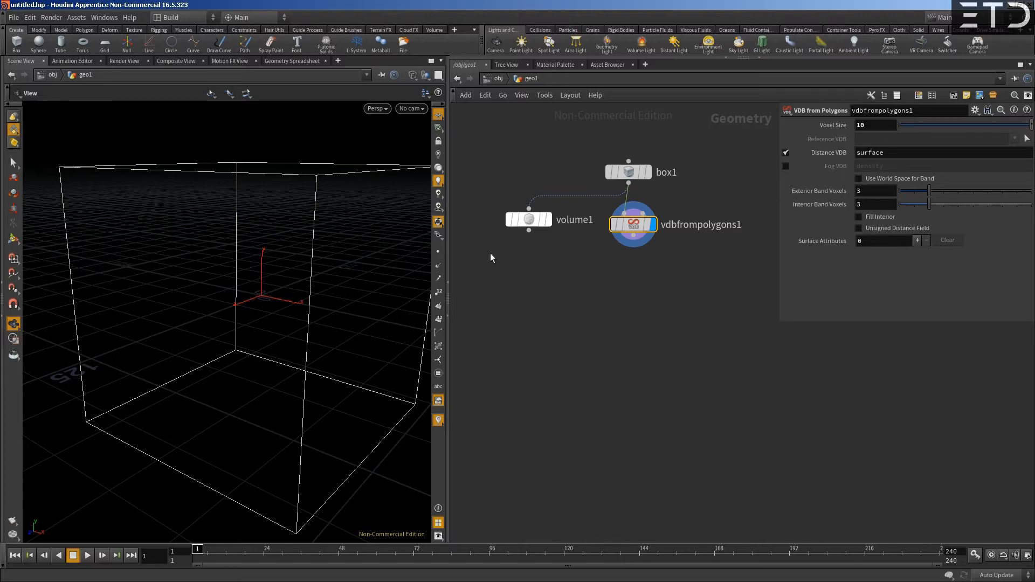
- Return the viewport to shaded display and show box1 as a template alongside the VDB
{"action": "key", "text": "w"}
{"action": "left_click_drag", "start_coordinate": [371, 250], "coordinate": [335, 273]}
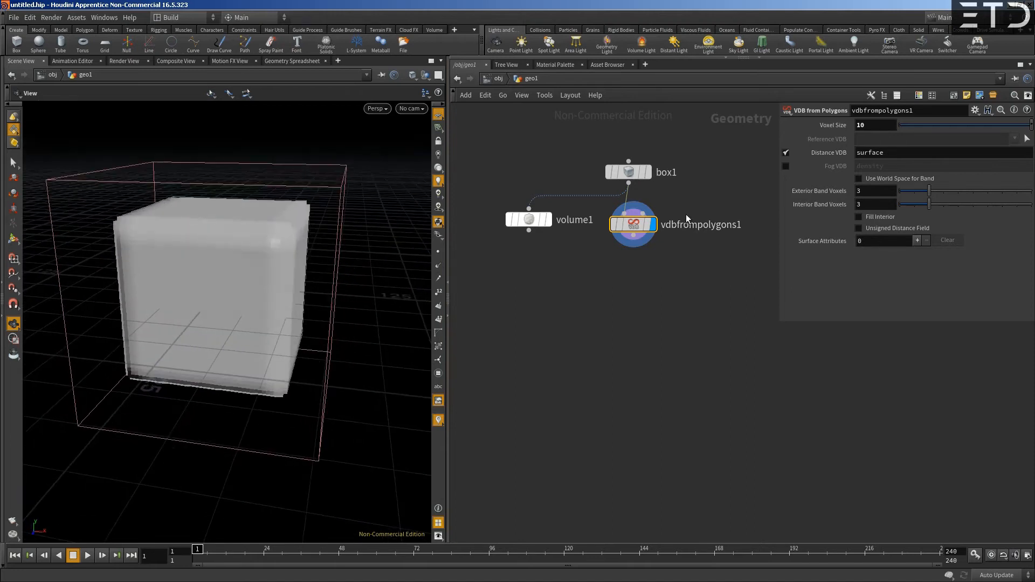
{"action": "left_click", "coordinate": [643, 172]}
{"action": "left_click_drag", "start_coordinate": [205, 227], "coordinate": [218, 219]}
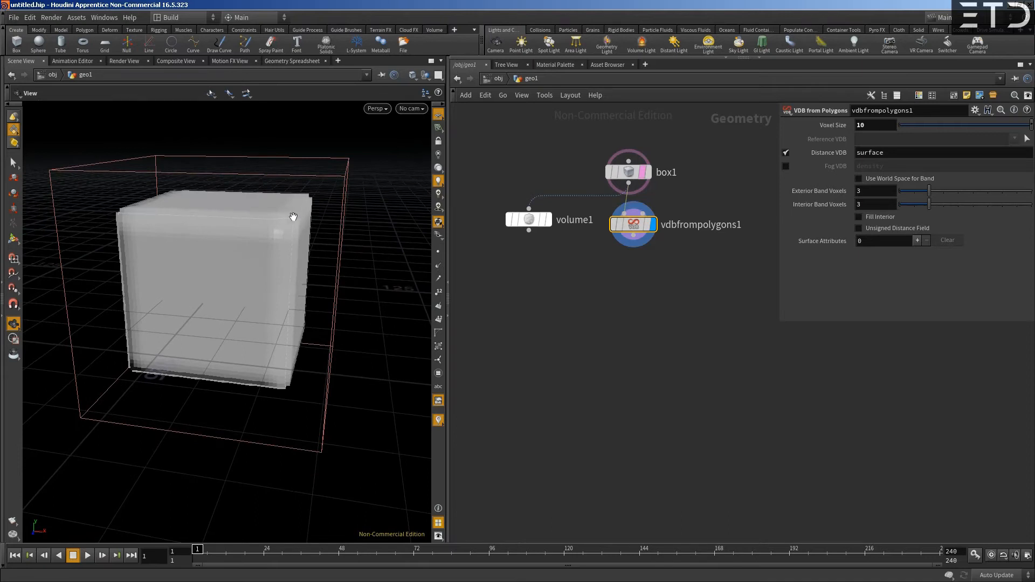
- Set the Exterior Band Voxels of the VDB from Polygons node to 2
{"action": "mouse_move", "coordinate": [636, 180]}
{"action": "left_click", "coordinate": [869, 193]}
{"action": "mouse_move", "coordinate": [919, 197]}
{"action": "left_mouse_down"}
{"action": "mouse_move", "coordinate": [904, 195]}
{"action": "mouse_move", "coordinate": [915, 195]}
{"action": "left_mouse_up"}
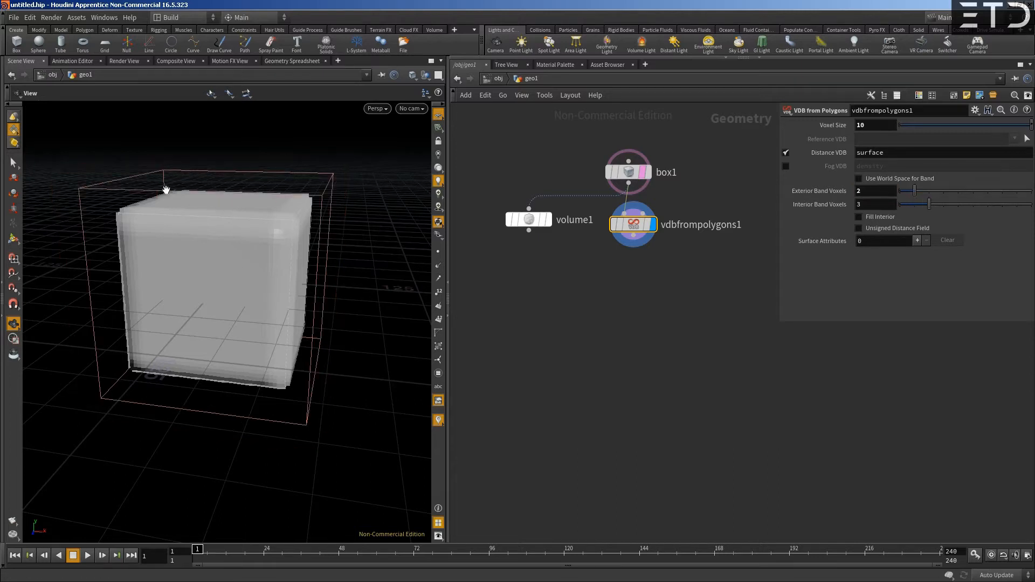
- Switch the viewport to the front view, zoom out and hide the reference grid
{"action": "left_click_drag", "start_coordinate": [315, 262], "coordinate": [287, 247]}
{"action": "key", "text": "space+3"}
{"action": "scroll", "coordinate": [321, 241], "scroll_direction": "down", "scroll_amount": 3}
{"action": "left_click", "coordinate": [438, 115]}
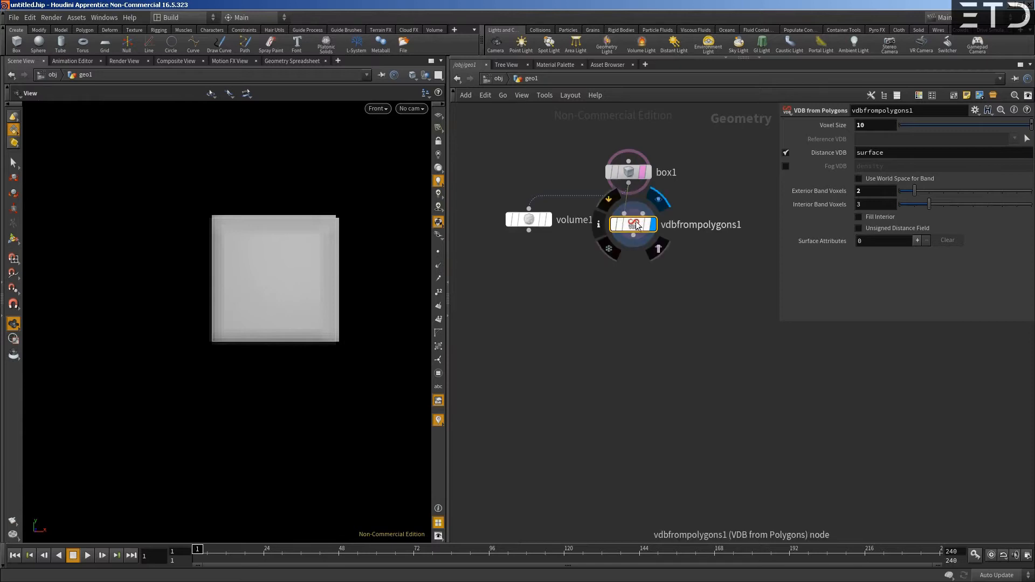
- Set the Exterior Band Voxels to 1, then check the VDB's bounds in wireframe and its node information
{"action": "mouse_move", "coordinate": [915, 191]}
{"action": "left_mouse_down"}
{"action": "mouse_move", "coordinate": [931, 194]}
{"action": "mouse_move", "coordinate": [899, 197]}
{"action": "left_mouse_up"}
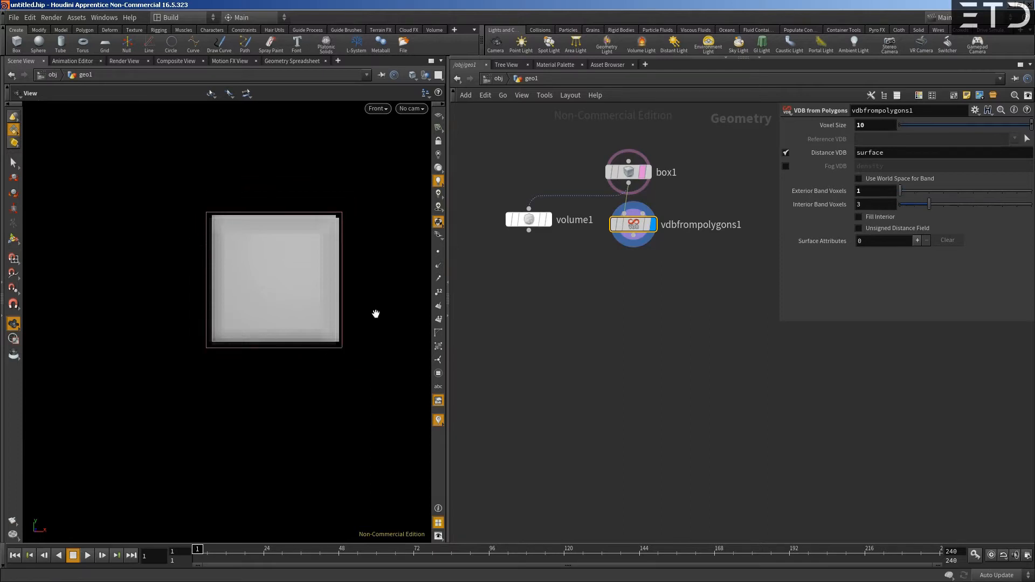
{"action": "key", "text": "w"}
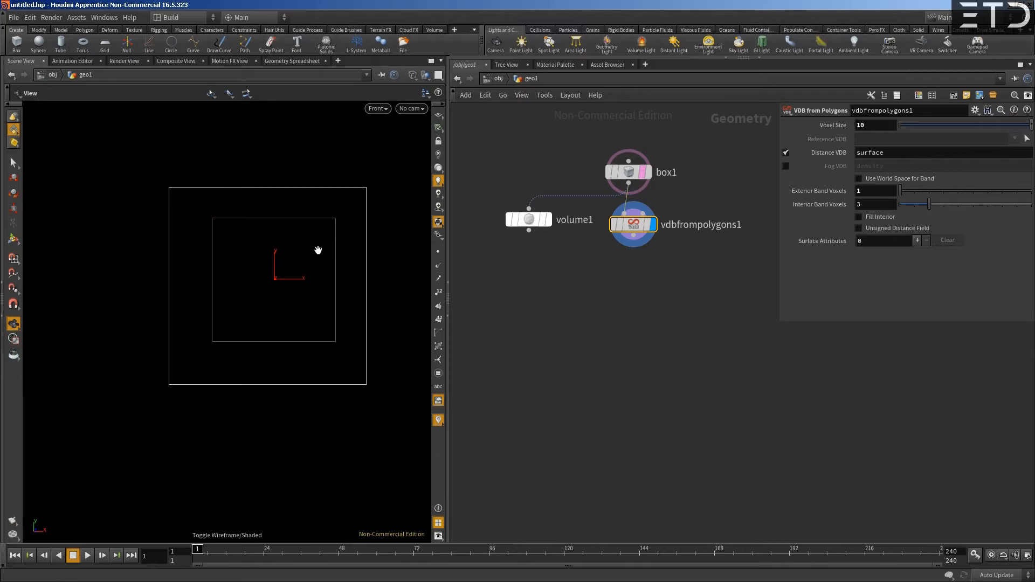
{"action": "key", "text": "w"}
{"action": "left_click_drag", "start_coordinate": [632, 230], "coordinate": [634, 239]}
{"action": "middle_click", "coordinate": [634, 239]}
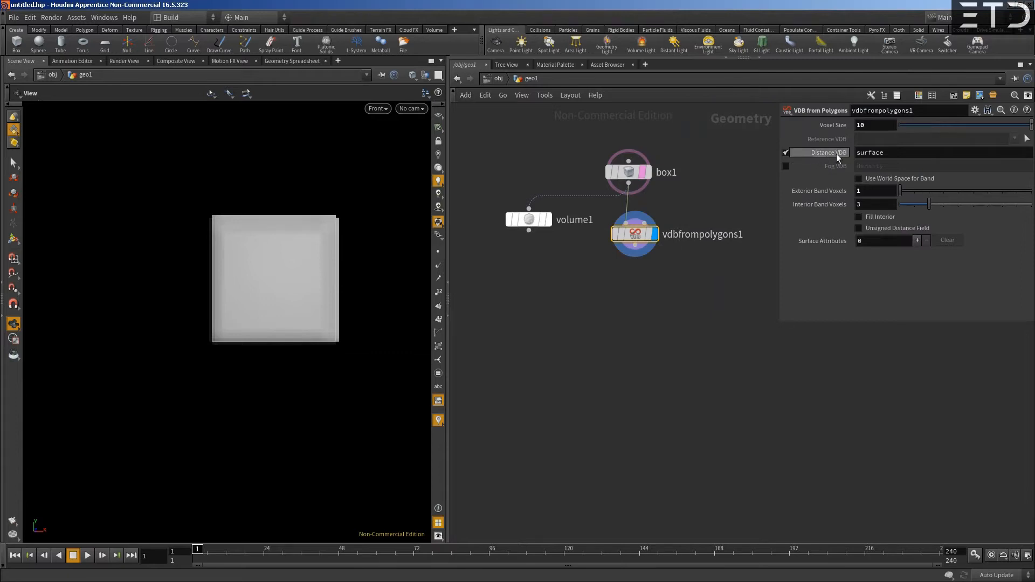
- Turn off the Distance VDB output of the VDB from Polygons node and enable the Fog VDB output instead
{"action": "left_click", "coordinate": [786, 152]}
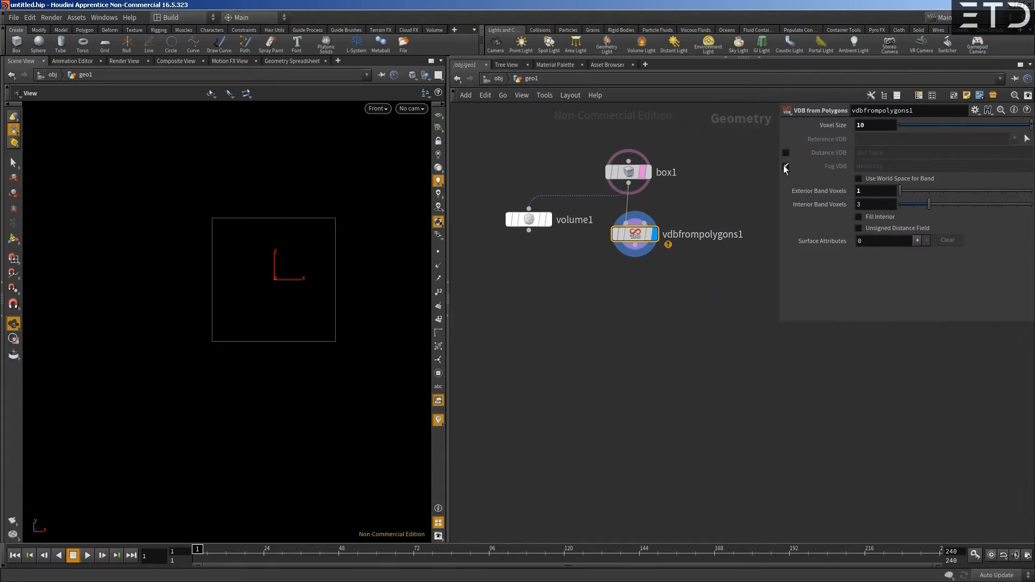
{"action": "left_click", "coordinate": [786, 166]}
{"action": "scroll", "coordinate": [250, 271], "scroll_direction": "up", "scroll_amount": 3}
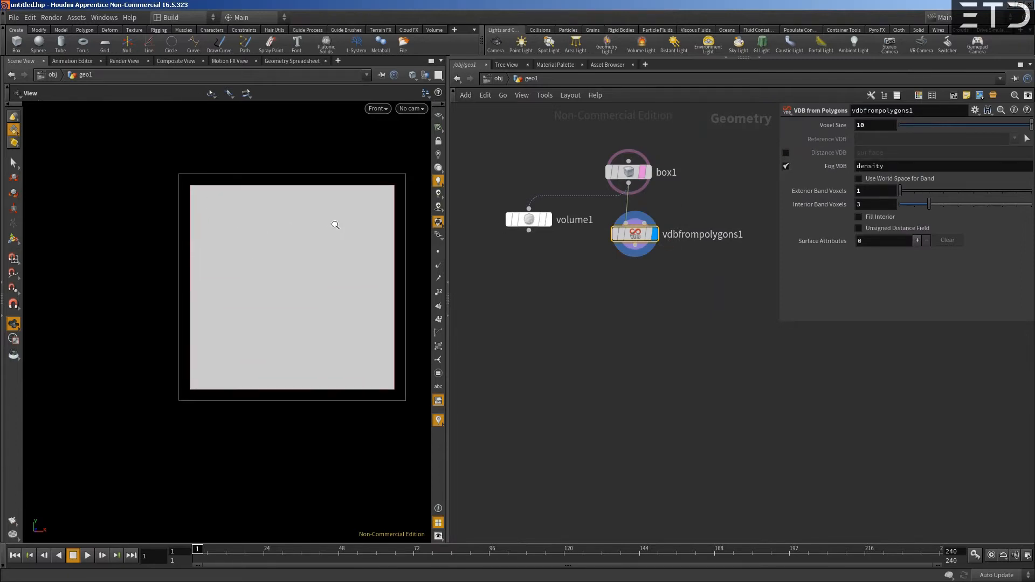
- Set both the Voxel Size and the Interior Band Voxels of the VDB from Polygons node to 1, inspecting the fog in perspective
{"action": "left_click_drag", "start_coordinate": [336, 241], "coordinate": [270, 301]}
{"action": "scroll", "coordinate": [289, 259], "scroll_direction": "up", "scroll_amount": 5}
{"action": "scroll", "coordinate": [270, 342], "scroll_direction": "down", "scroll_amount": 5}
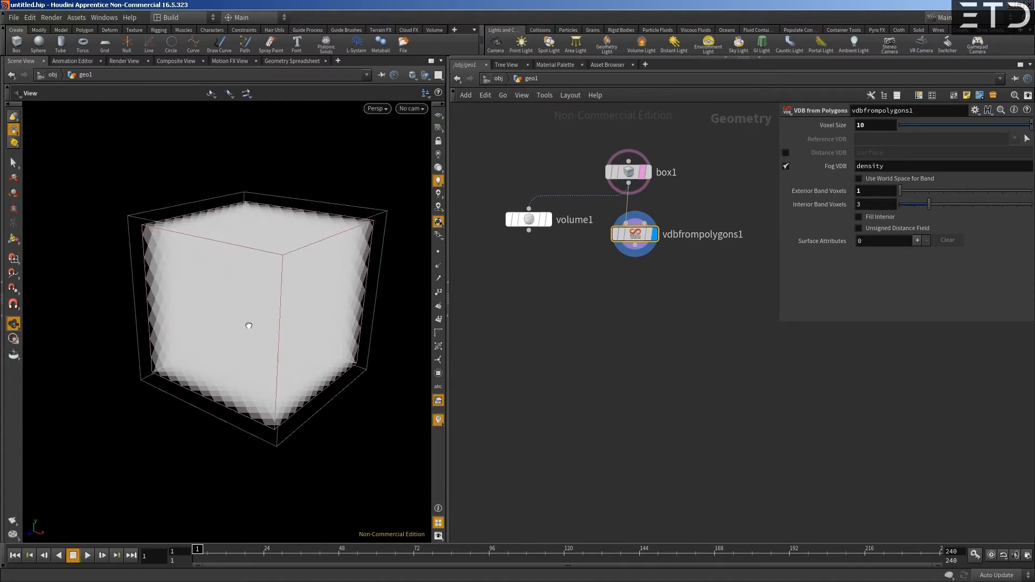
{"action": "left_click_drag", "start_coordinate": [876, 125], "coordinate": [739, 135]}
{"action": "type", "text": "1"}
{"action": "key", "text": "Return"}
{"action": "left_click_drag", "start_coordinate": [228, 281], "coordinate": [418, 296]}
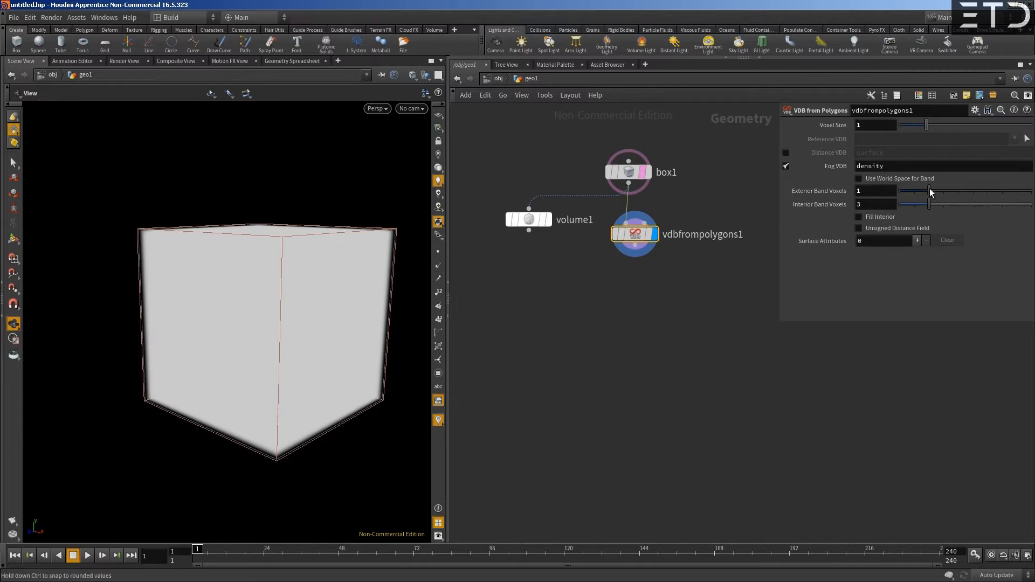
{"action": "left_click_drag", "start_coordinate": [906, 204], "coordinate": [904, 207]}
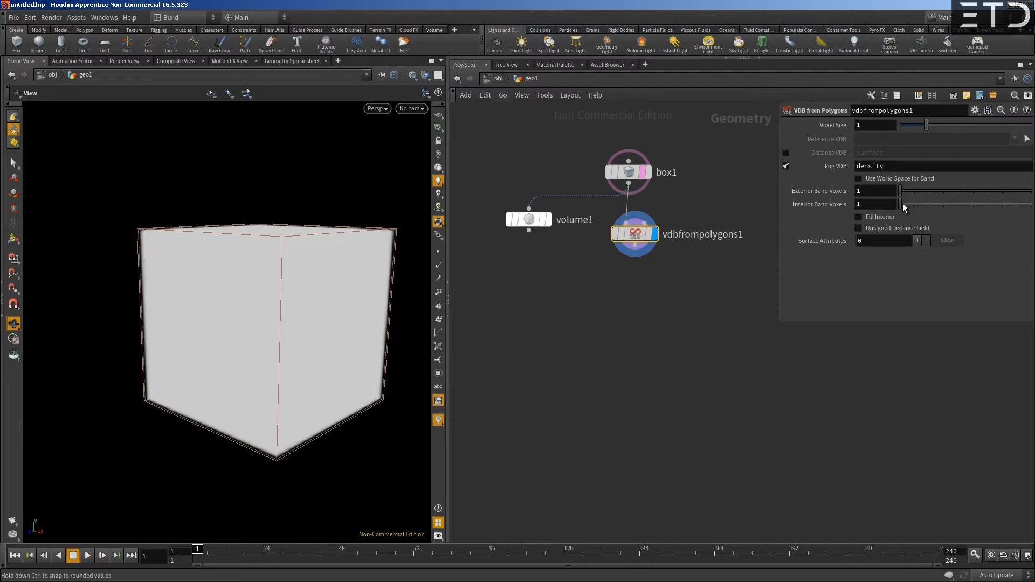
{"action": "left_click_drag", "start_coordinate": [204, 297], "coordinate": [171, 236]}
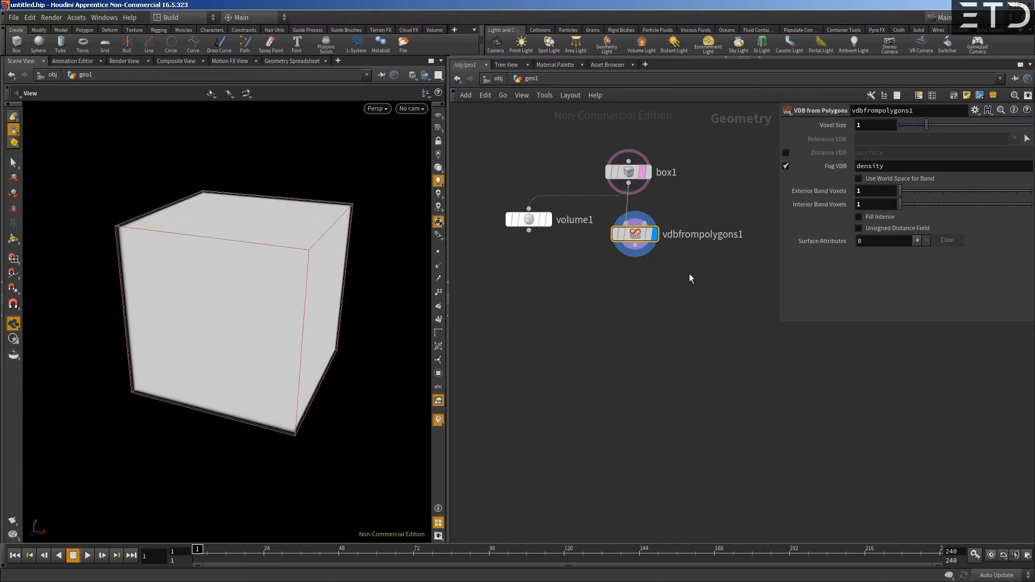
- Delete the VDB from Polygons node and display the standard volume node instead
{"action": "mouse_move", "coordinate": [633, 236]}
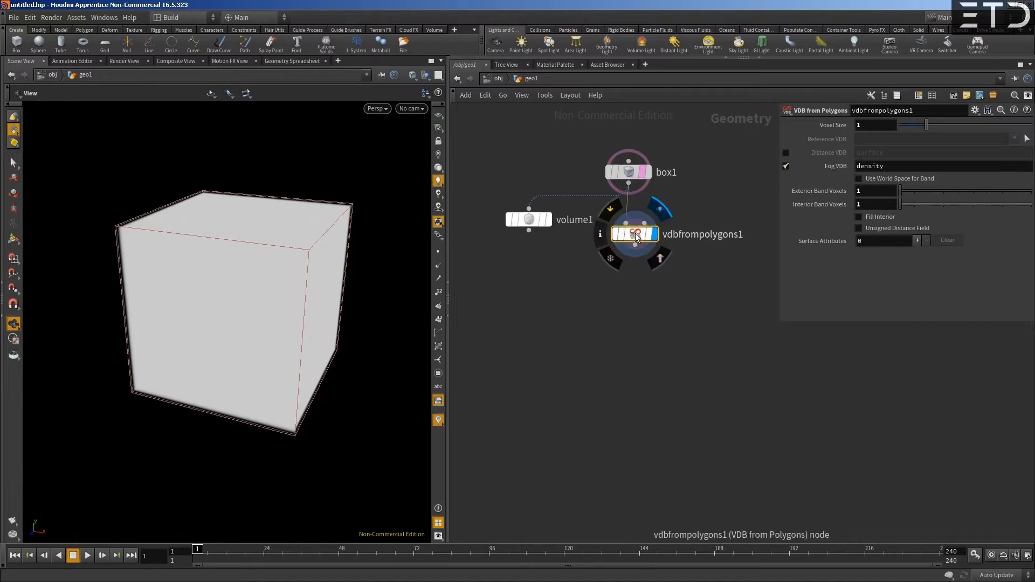
{"action": "key", "text": "Delete"}
{"action": "left_click", "coordinate": [531, 221]}
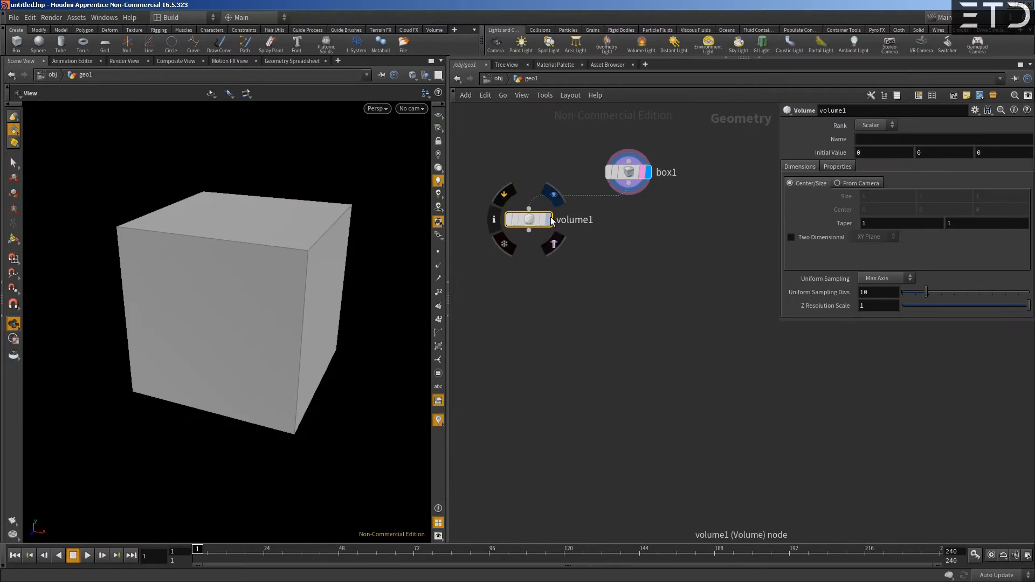
{"action": "left_click", "coordinate": [554, 194]}
{"action": "left_click_drag", "start_coordinate": [87, 303], "coordinate": [222, 274]}
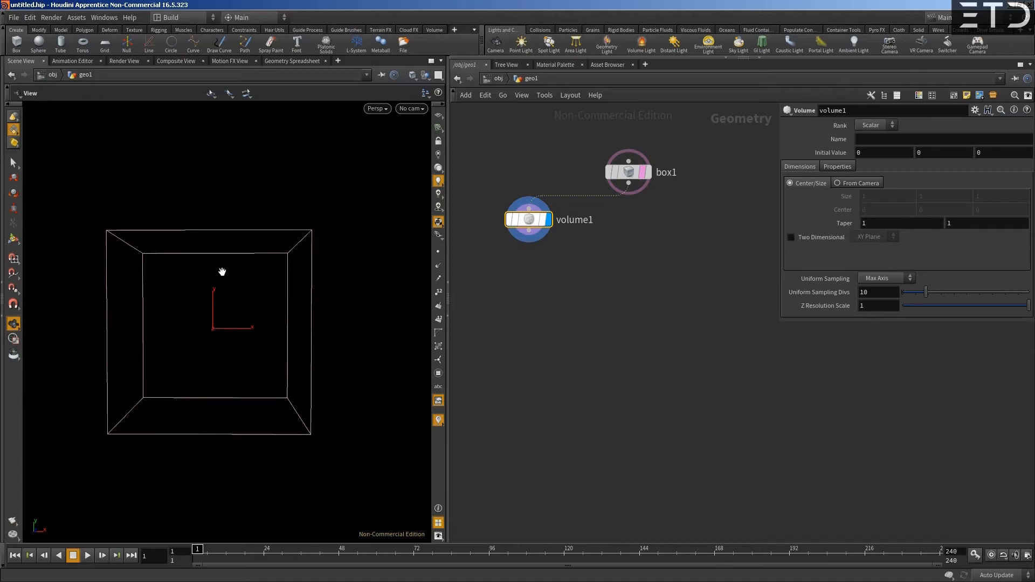
- Add a Volume Wrangle node wired to the output of the volume node, place it directly below and display it
{"action": "left_click", "coordinate": [528, 231]}
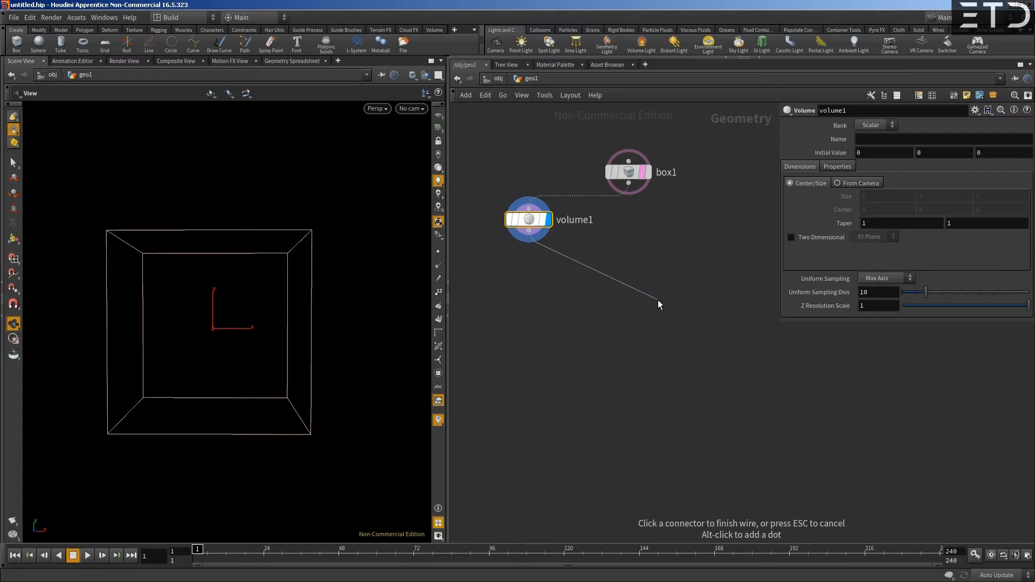
{"action": "key", "text": "Tab"}
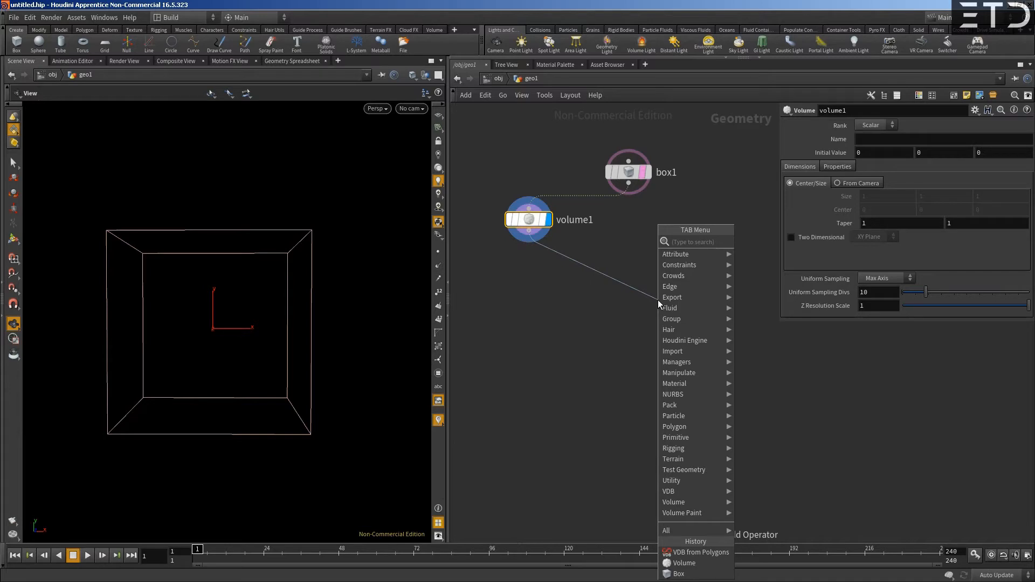
{"action": "type", "text": "vol wrangle"}
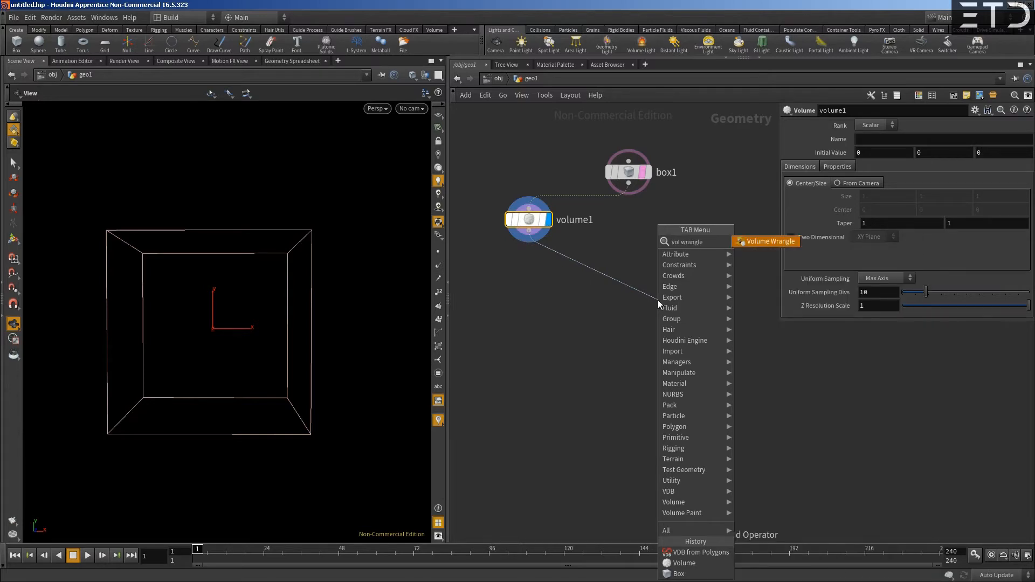
{"action": "key", "text": "Return"}
{"action": "key", "text": "Return"}
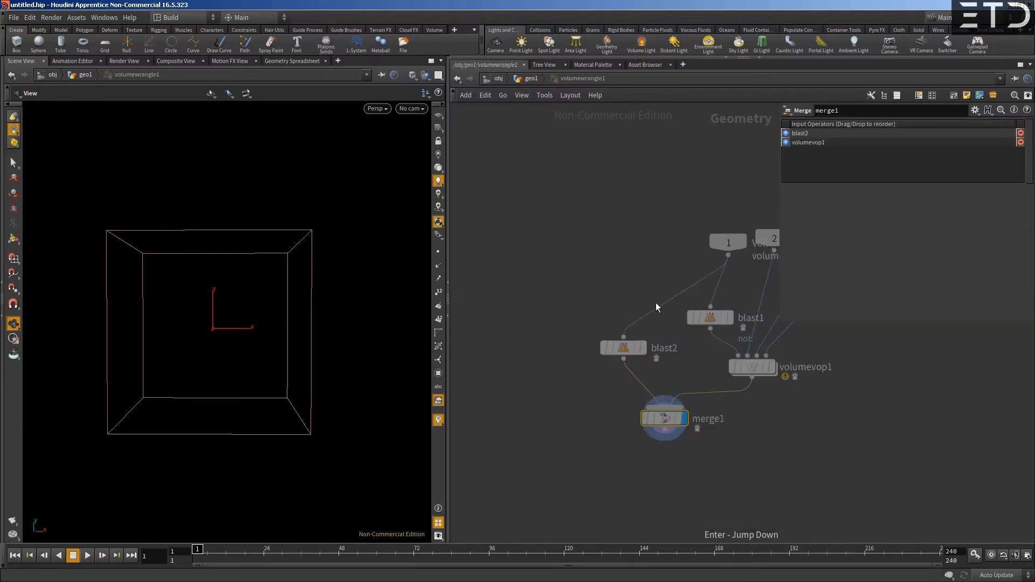
{"action": "left_click", "coordinate": [531, 78]}
{"action": "left_click_drag", "start_coordinate": [670, 297], "coordinate": [540, 263]}
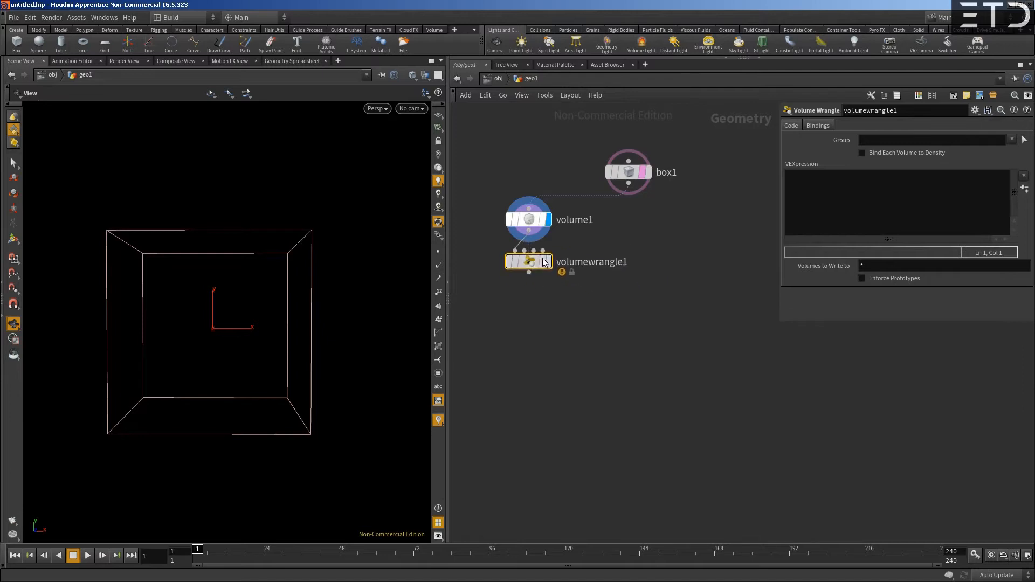
{"action": "left_click", "coordinate": [547, 263]}
{"action": "left_click", "coordinate": [824, 193]}
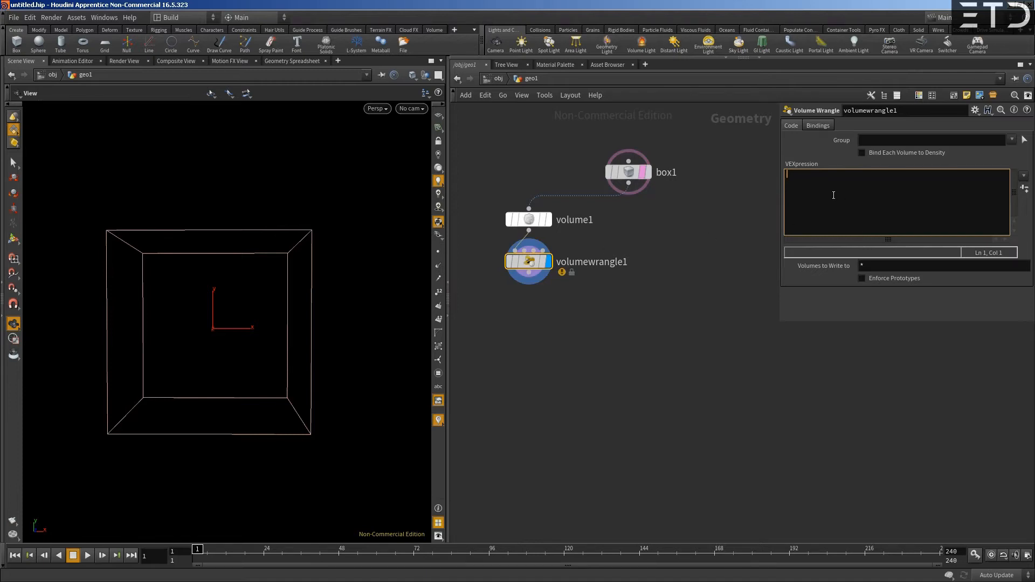
{"action": "type", "text": "v@vel"}
{"action": "key", "text": "BackSpace"}
{"action": "key", "text": "BackSpace"}
{"action": "key", "text": "BackSpace"}
{"action": "key", "text": "BackSpace"}
- Set the Name of the volume node's field to density
{"action": "left_click", "coordinate": [529, 218]}
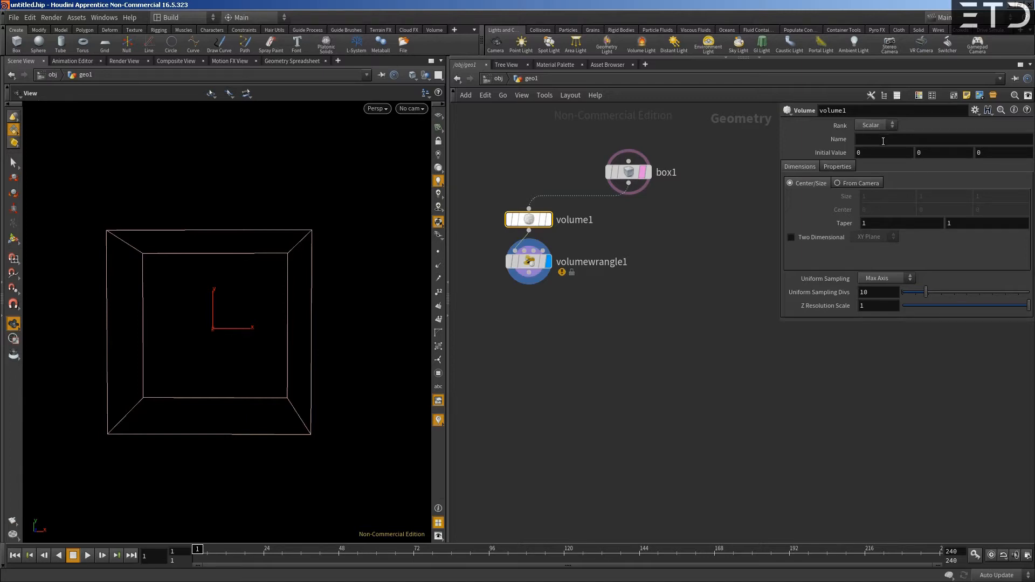
{"action": "left_click", "coordinate": [883, 142]}
{"action": "type", "text": "density"}
{"action": "key", "text": "Return"}
- Write the expression "f@density = 1;" in the Volume Wrangle node and apply it
{"action": "left_click", "coordinate": [531, 262]}
{"action": "left_click", "coordinate": [793, 184]}
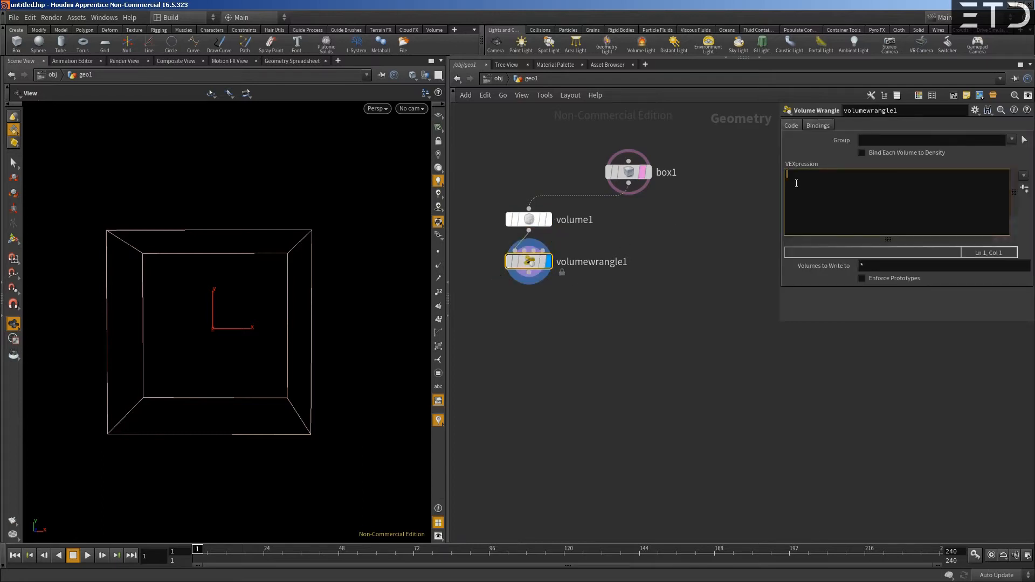
{"action": "type", "text": "f"}
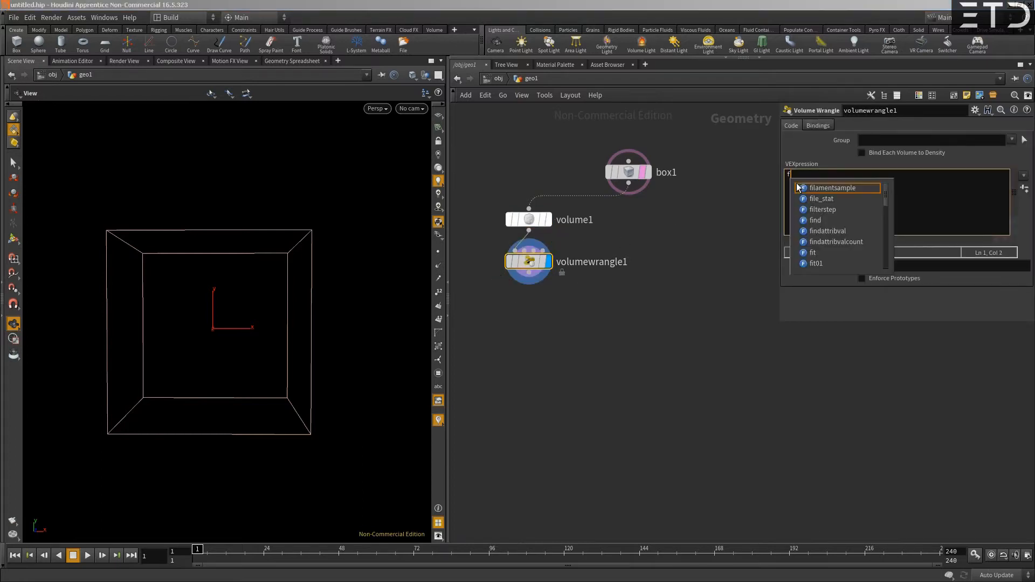
{"action": "type", "text": "@"}
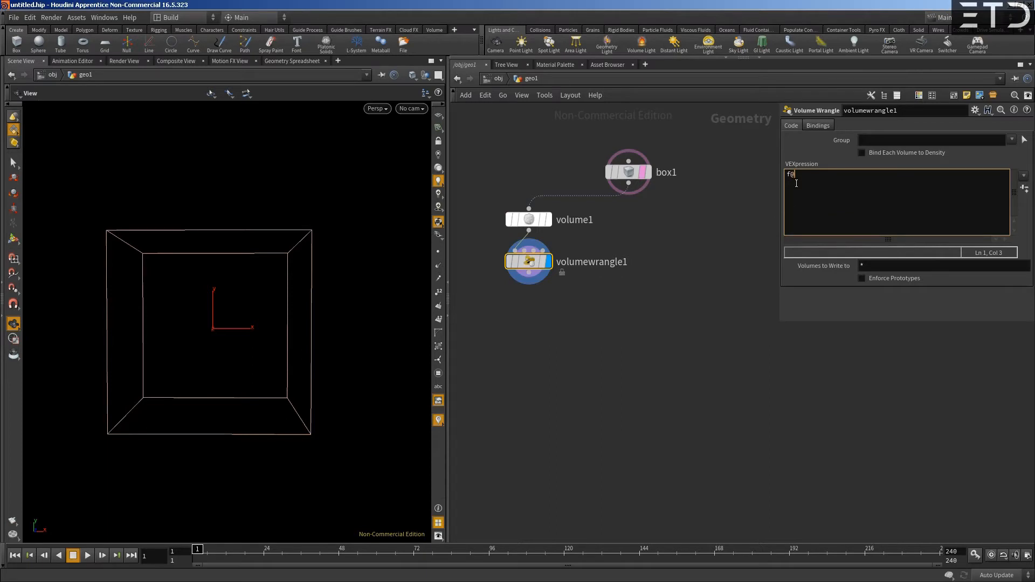
{"action": "type", "text": "den"}
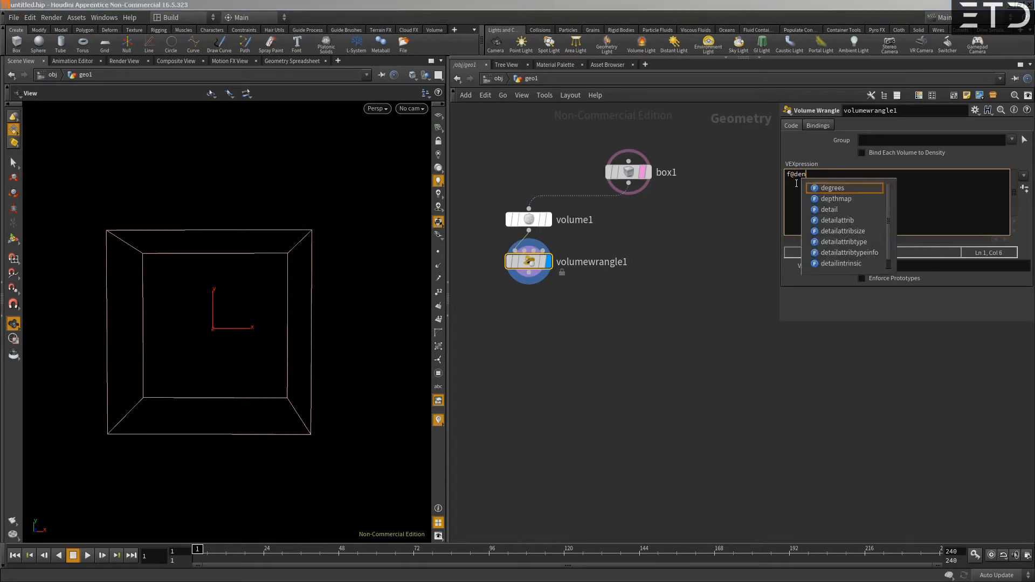
{"action": "type", "text": "sity = 1;"}
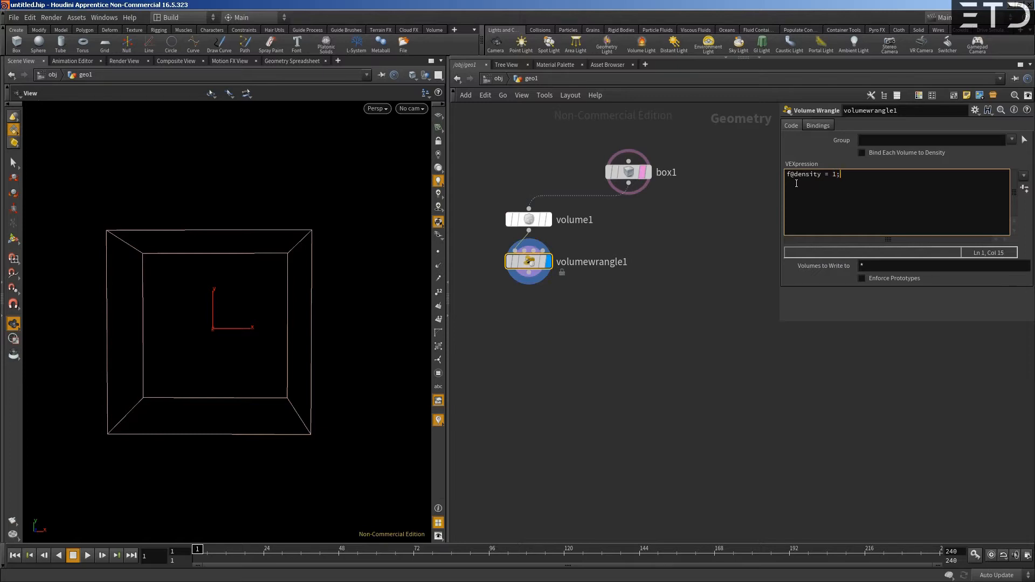
{"action": "key", "text": "ctrl+Return"}
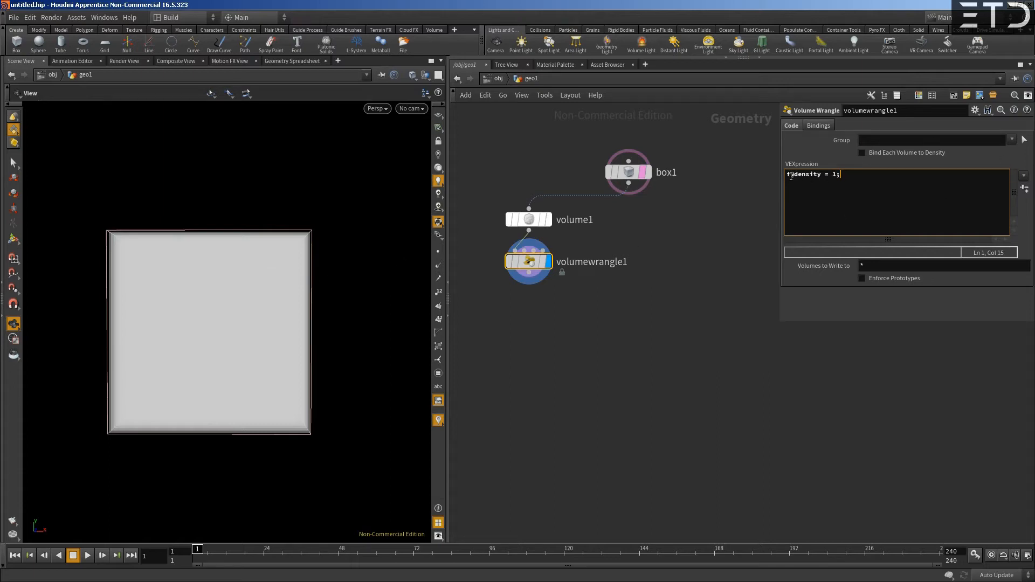
- Change the wrangle expression to "f@density = rand(v@P);", apply it and inspect the random density from several angles
{"action": "left_click_drag", "start_coordinate": [833, 173], "coordinate": [837, 173]}
{"action": "type", "text": "rand("}
{"action": "type", "text": "v@"}
{"action": "type", "text": "P)"}
{"action": "key", "text": "ctrl+Return"}
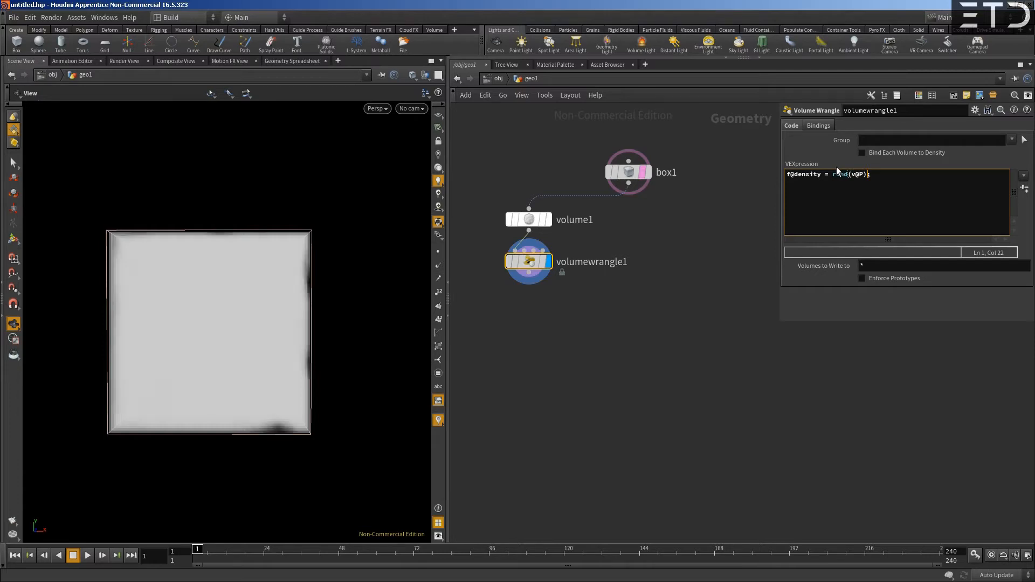
{"action": "mouse_move", "coordinate": [289, 331]}
{"action": "left_mouse_down"}
{"action": "mouse_move", "coordinate": [259, 313]}
{"action": "mouse_move", "coordinate": [269, 334]}
{"action": "left_mouse_up"}
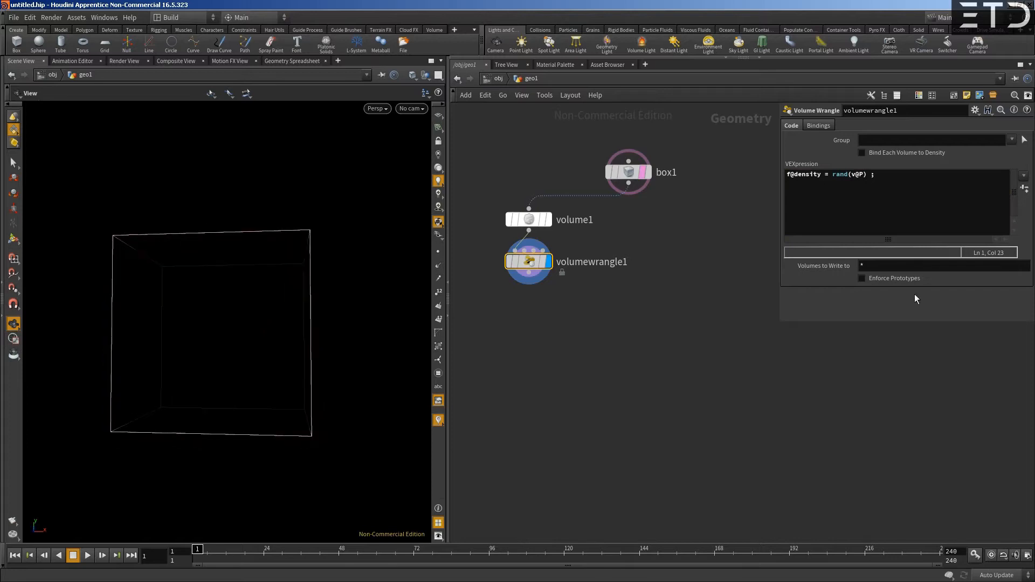
{"action": "left_click", "coordinate": [872, 176]}
{"action": "key", "text": "BackSpace"}
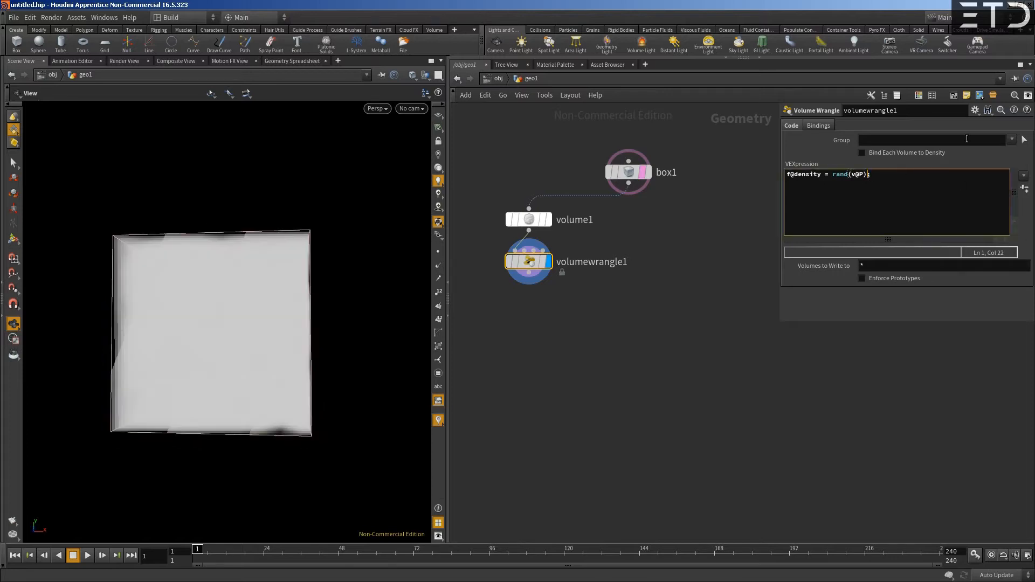
{"action": "left_click_drag", "start_coordinate": [249, 306], "coordinate": [291, 321]}
{"action": "left_click_drag", "start_coordinate": [325, 312], "coordinate": [344, 311]}
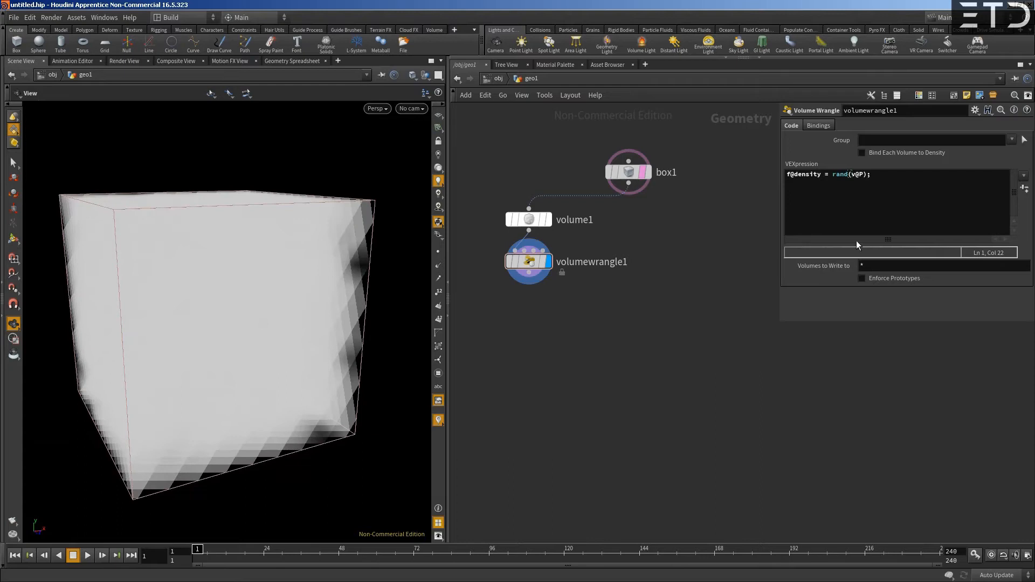
- Clear the whole density expression from the Volume Wrangle node
{"action": "left_click", "coordinate": [845, 174]}
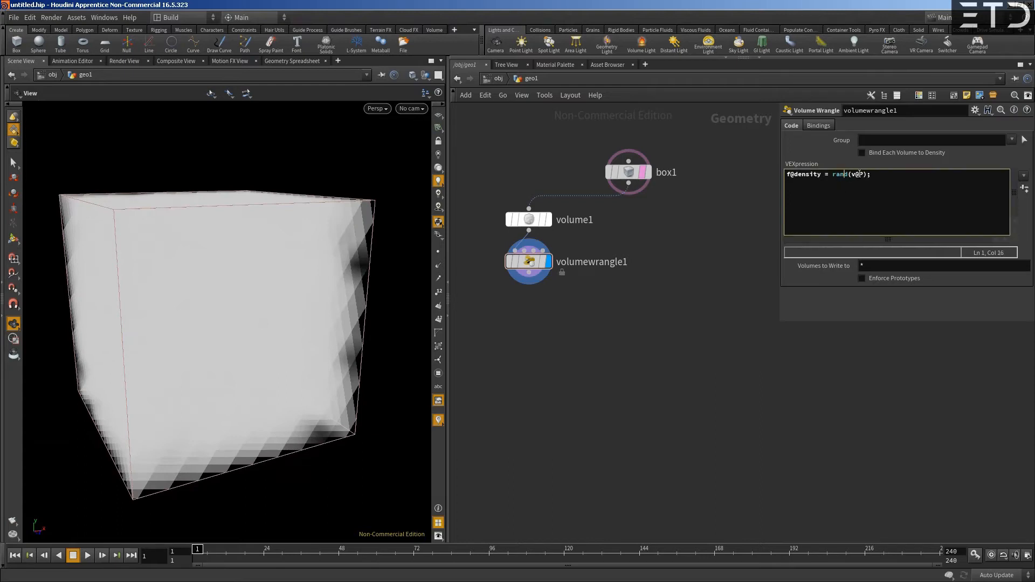
{"action": "left_click_drag", "start_coordinate": [833, 175], "coordinate": [873, 174]}
{"action": "left_click", "coordinate": [804, 185]}
{"action": "left_click_drag", "start_coordinate": [870, 182], "coordinate": [702, 181]}
{"action": "key", "text": "BackSpace"}
- Set the Name of the volume node's field to wind and its Rank to Vector
{"action": "left_click", "coordinate": [528, 219]}
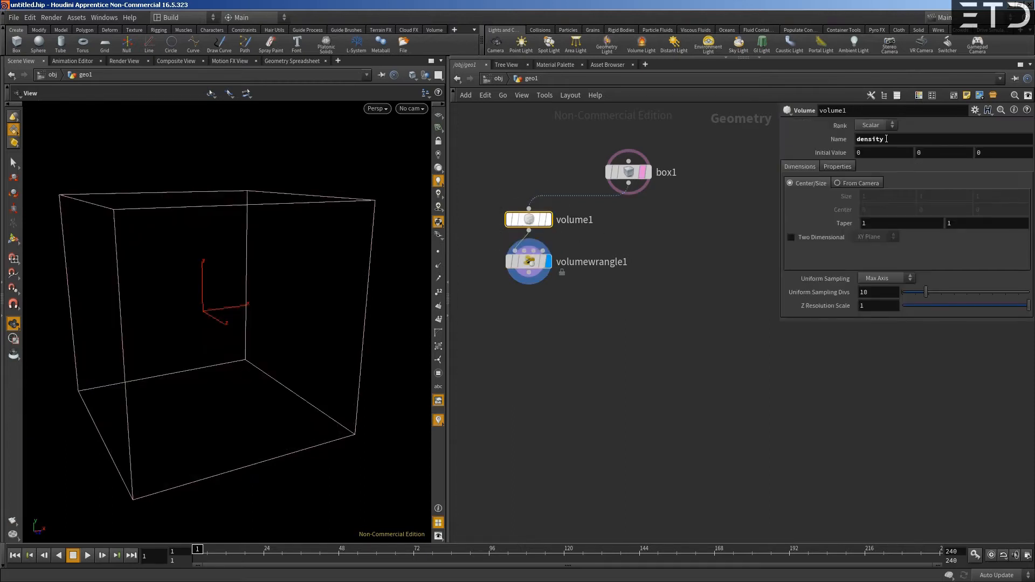
{"action": "type", "text": "ve"}
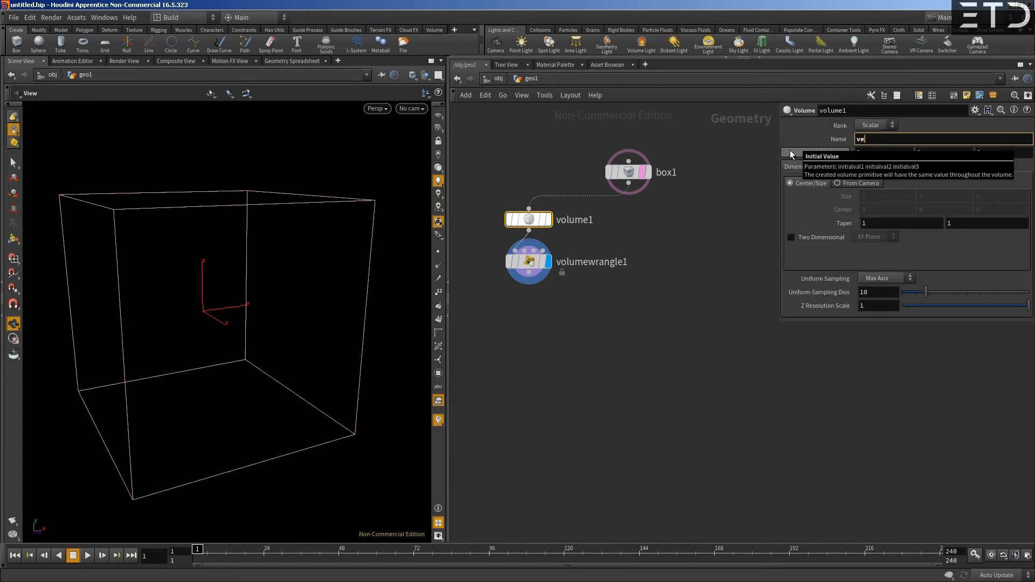
{"action": "key", "text": "BackSpace"}
{"action": "key", "text": "BackSpace"}
{"action": "type", "text": "wind"}
{"action": "key", "text": "Return"}
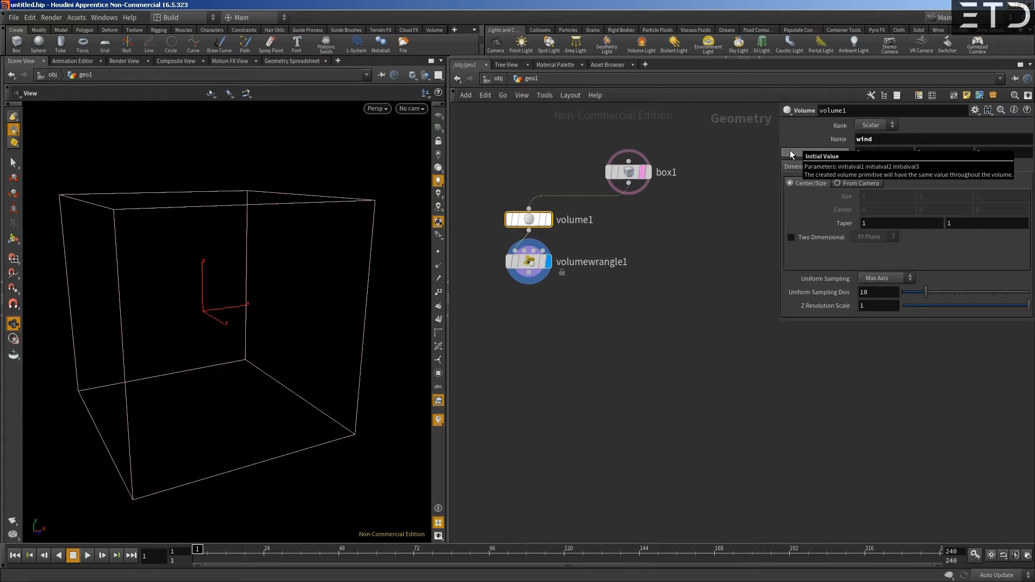
{"action": "left_click", "coordinate": [871, 124]}
{"action": "left_click", "coordinate": [871, 136]}
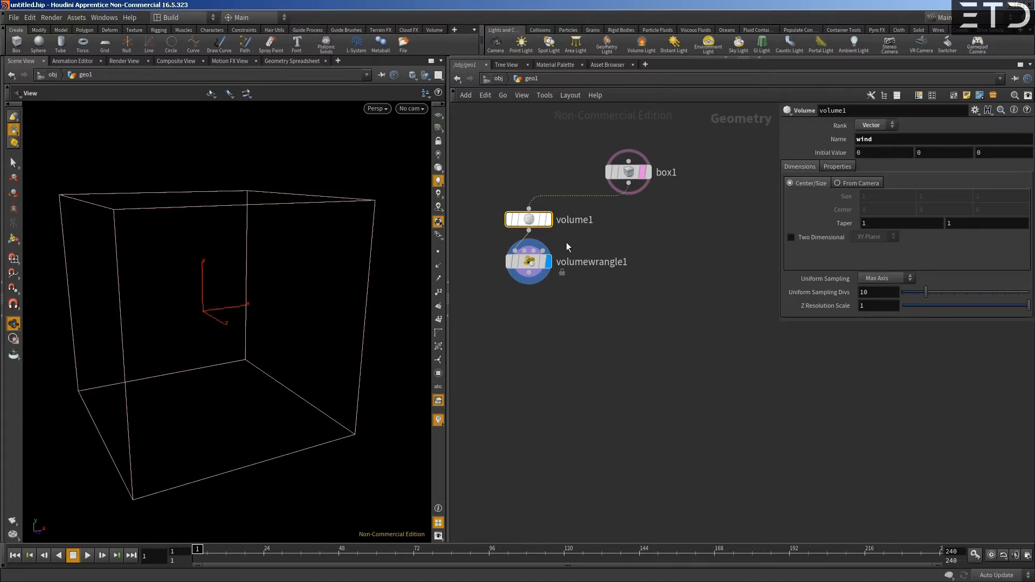
- Write the expression "v@wind = set(1,0,0);" in the Volume Wrangle node and apply it
{"action": "left_click", "coordinate": [529, 261]}
{"action": "left_click", "coordinate": [846, 195]}
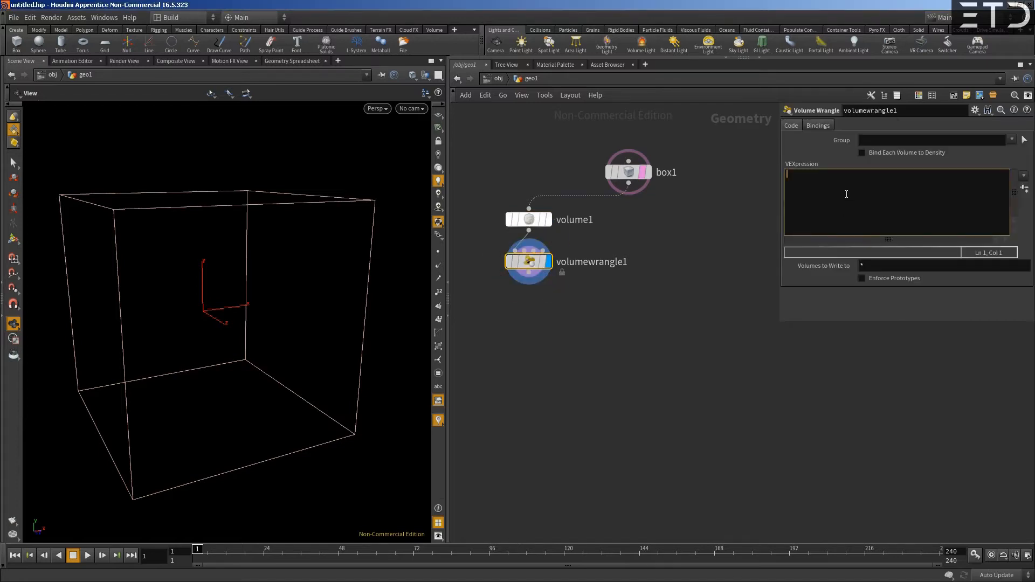
{"action": "type", "text": "v@wind"}
{"action": "type", "text": "= set(1,0,0);"}
{"action": "key", "text": "ctrl+Return"}
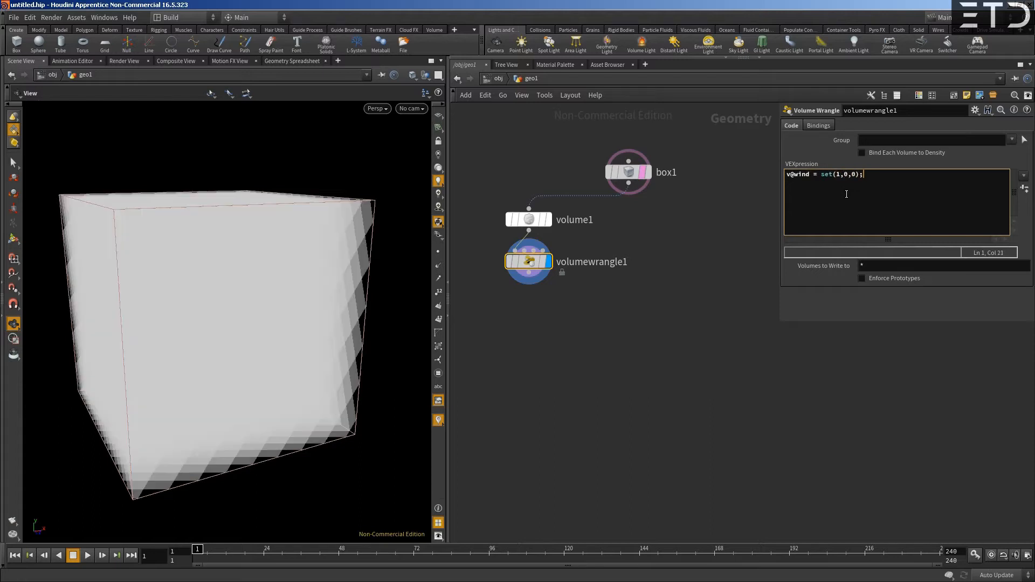
- Inspect the wind volume from other angles and check the Volume Wrangle's node information
{"action": "left_click_drag", "start_coordinate": [194, 310], "coordinate": [167, 298]}
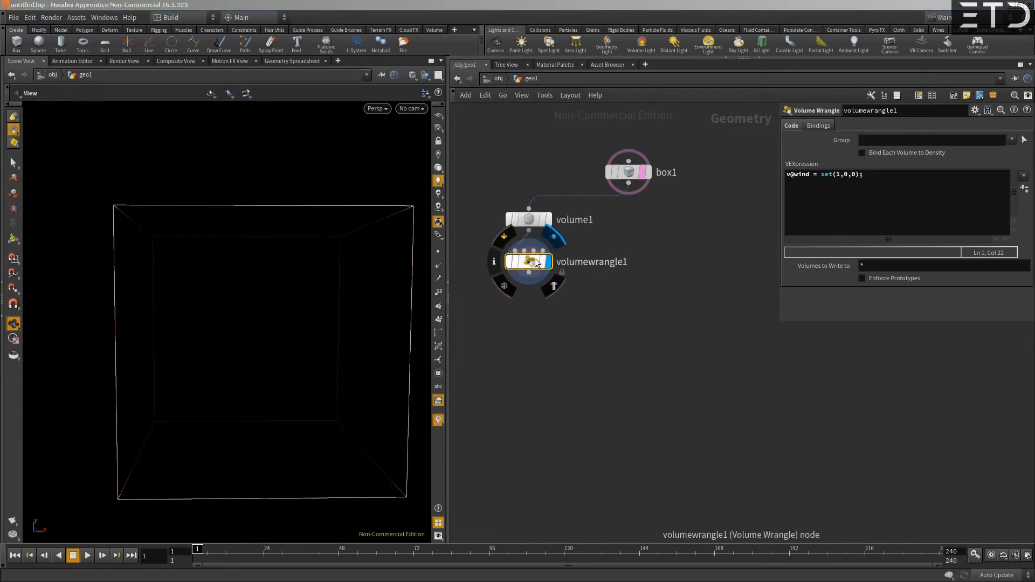
{"action": "middle_click", "coordinate": [537, 264]}
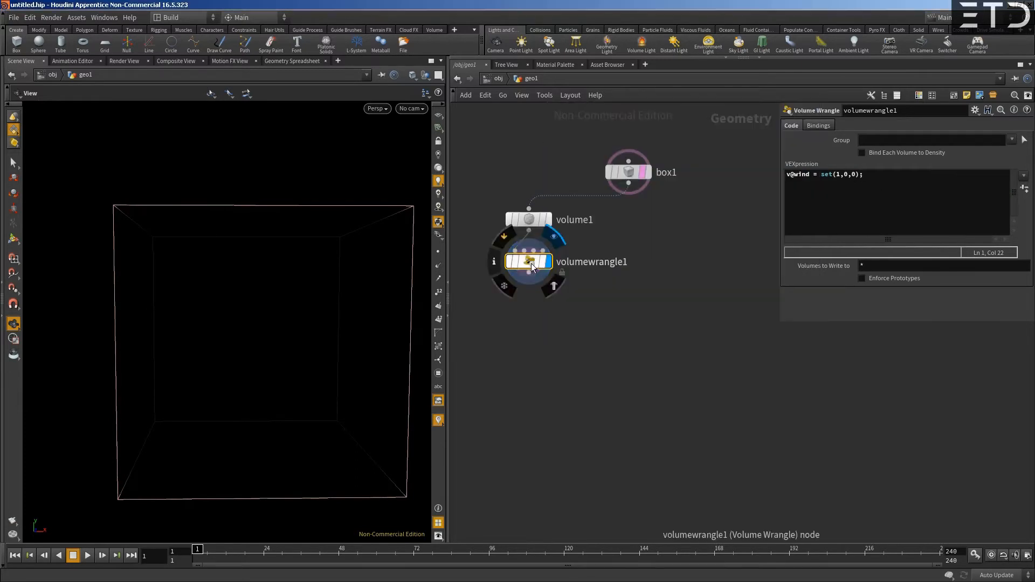
{"action": "left_click_drag", "start_coordinate": [354, 302], "coordinate": [330, 259]}
- Add a Scatter node fed by the Volume Wrangle output and display its points in the viewport
{"action": "middle_click_drag", "start_coordinate": [528, 313], "coordinate": [587, 304]}
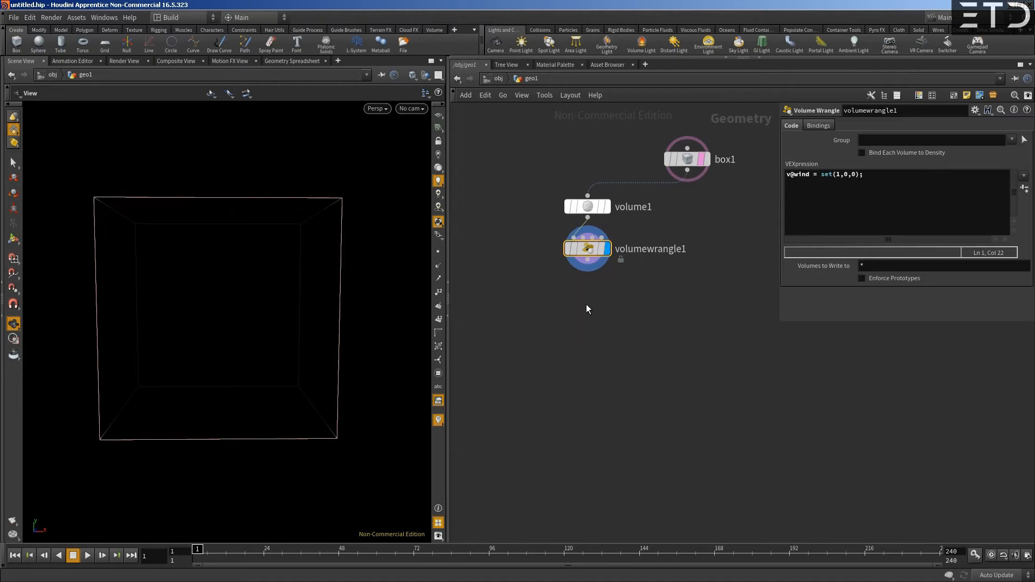
{"action": "key", "text": "Tab"}
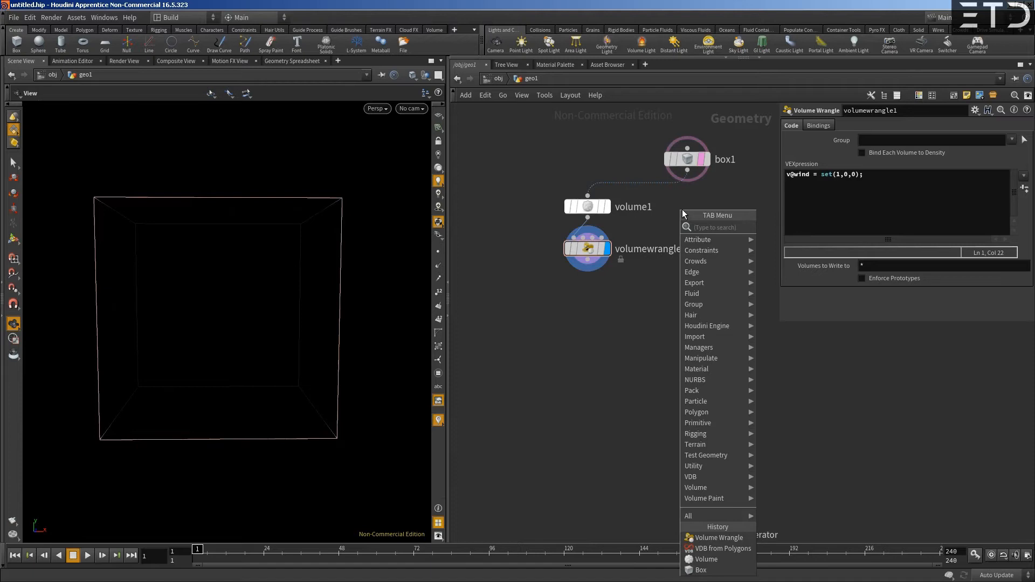
{"action": "type", "text": "scatt"}
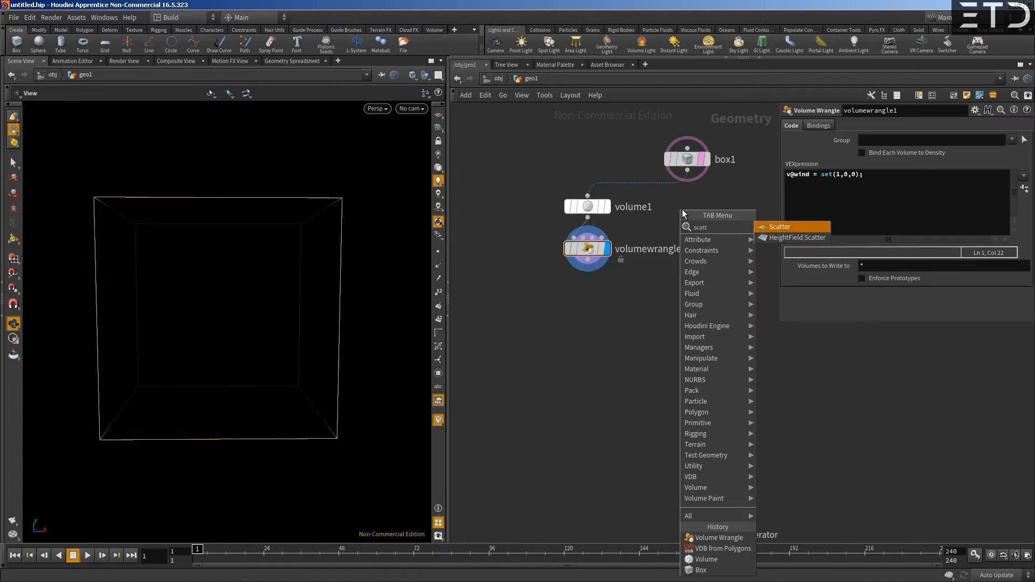
{"action": "key", "text": "Return"}
{"action": "left_click", "coordinate": [533, 296]}
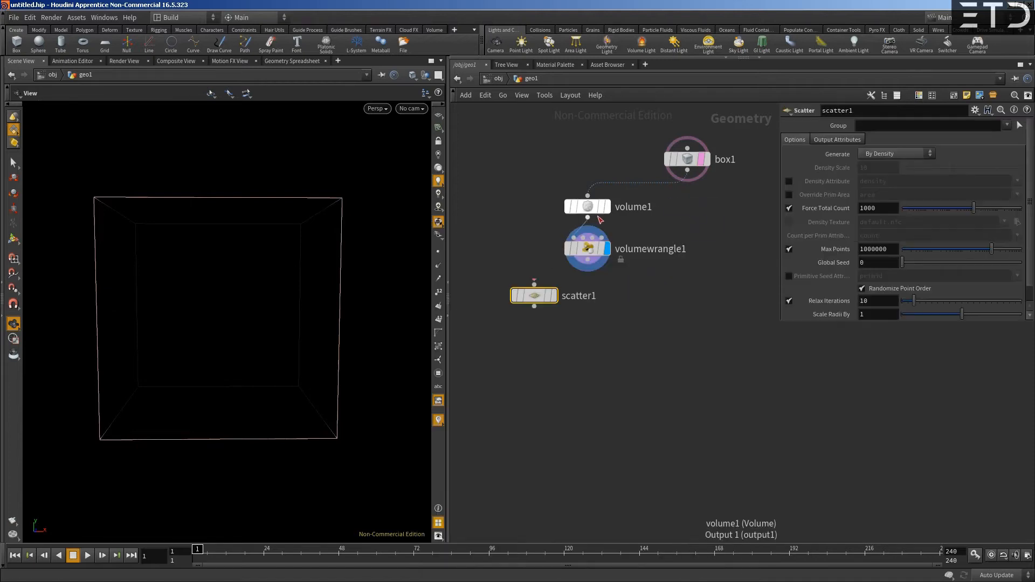
{"action": "left_click", "coordinate": [587, 260]}
{"action": "left_click", "coordinate": [533, 275]}
{"action": "left_click", "coordinate": [553, 294]}
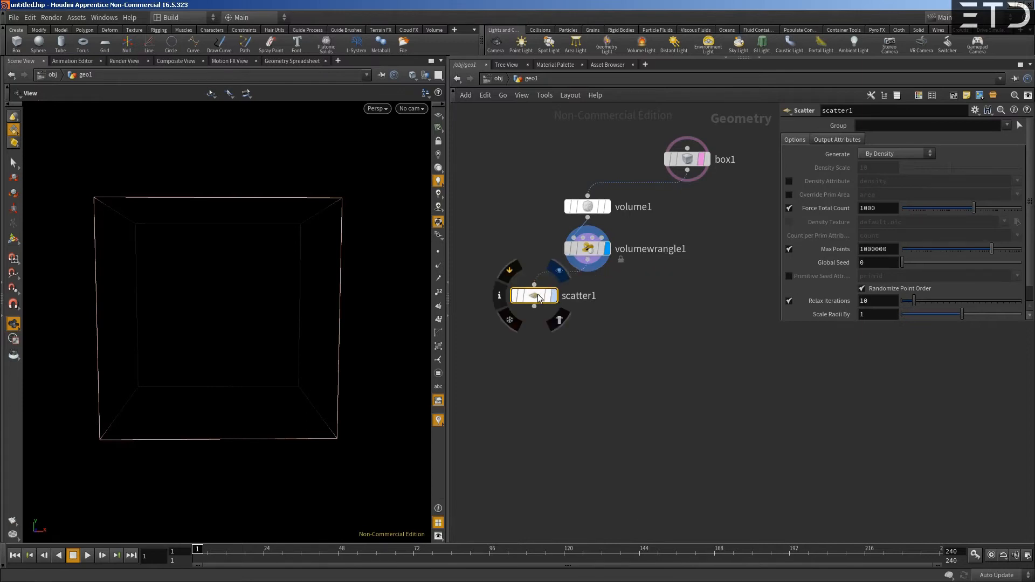
{"action": "mouse_move", "coordinate": [113, 254]}
{"action": "left_mouse_down"}
{"action": "mouse_move", "coordinate": [173, 277]}
{"action": "mouse_move", "coordinate": [106, 259]}
{"action": "mouse_move", "coordinate": [112, 250]}
{"action": "left_mouse_up"}
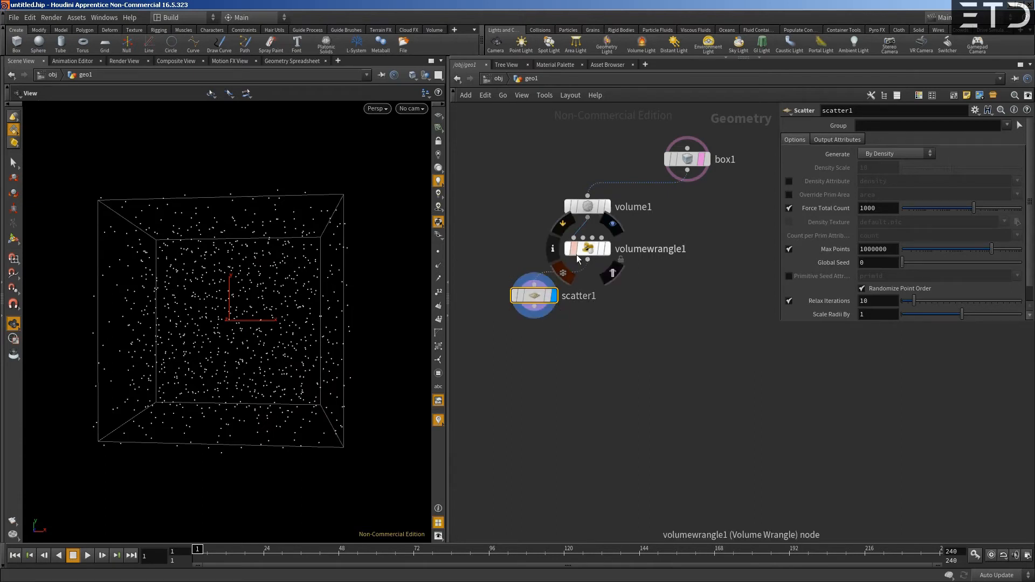
- Feed the Scatter node directly from the box to compare the point distribution, restoring the Volume Wrangle as its input
{"action": "left_click", "coordinate": [534, 283]}
{"action": "left_click", "coordinate": [690, 173]}
{"action": "left_click_drag", "start_coordinate": [206, 254], "coordinate": [254, 267]}
{"action": "left_click", "coordinate": [542, 286]}
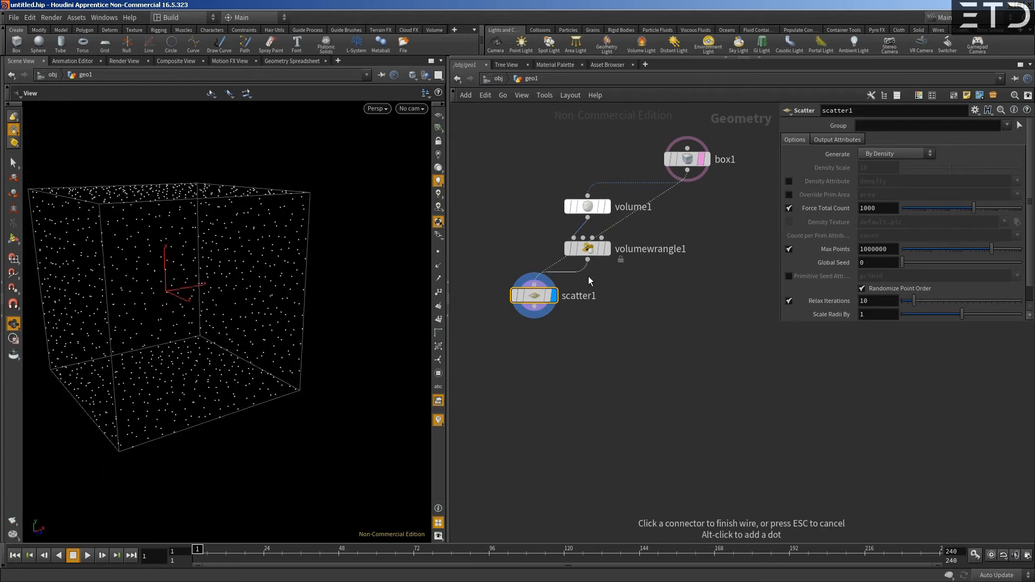
{"action": "left_click", "coordinate": [532, 300]}
- Check the Scatter node's information for its time dependency
{"action": "left_click_drag", "start_coordinate": [540, 299], "coordinate": [527, 298]}
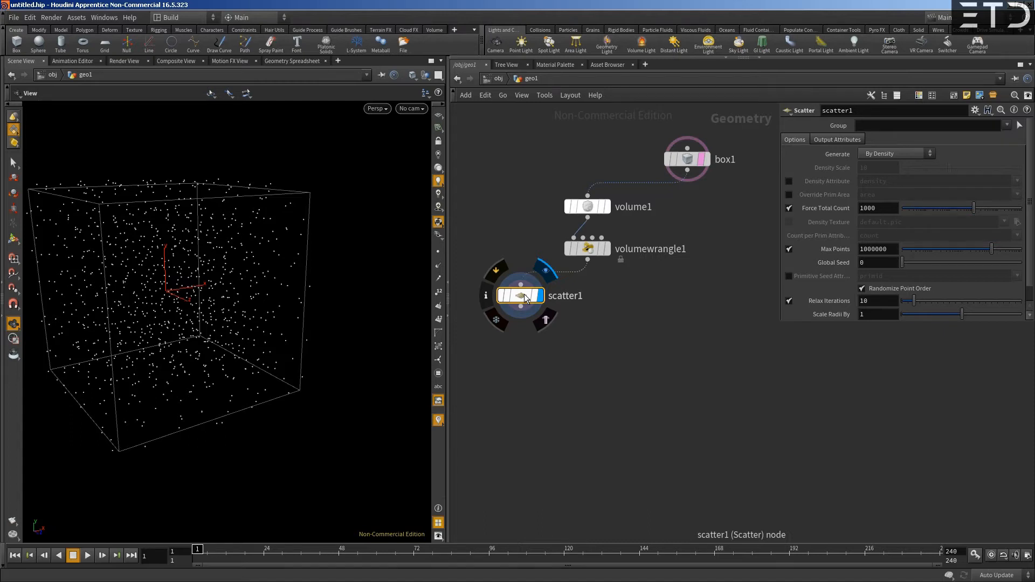
{"action": "mouse_move", "coordinate": [521, 296]}
{"action": "left_mouse_down"}
{"action": "mouse_move", "coordinate": [537, 299]}
{"action": "mouse_move", "coordinate": [525, 319]}
{"action": "mouse_move", "coordinate": [523, 298]}
{"action": "left_mouse_up"}
{"action": "middle_click_drag", "start_coordinate": [518, 260], "coordinate": [539, 218]}
{"action": "left_click_drag", "start_coordinate": [551, 259], "coordinate": [548, 261]}
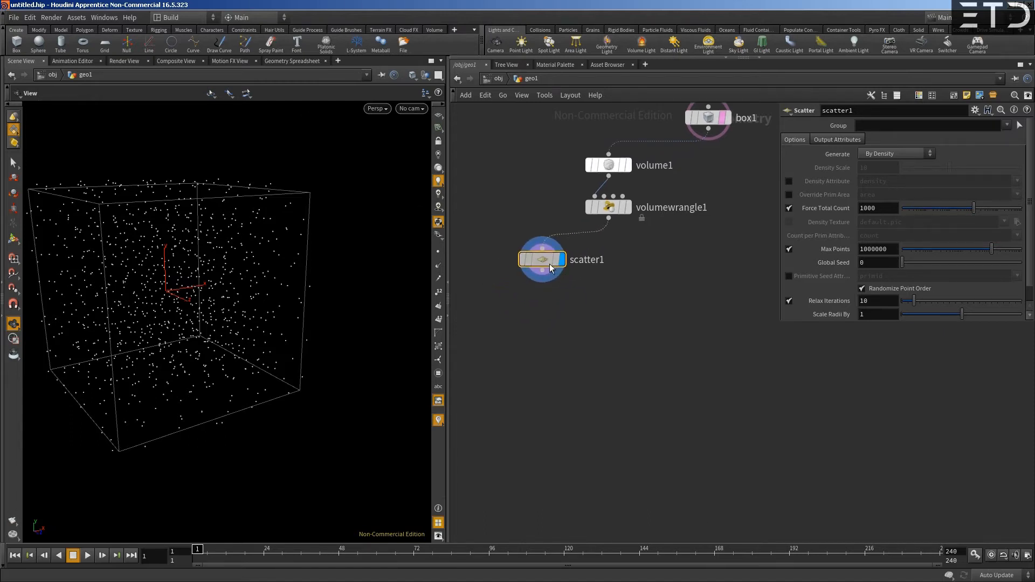
{"action": "middle_click_drag", "start_coordinate": [727, 271], "coordinate": [709, 292]}
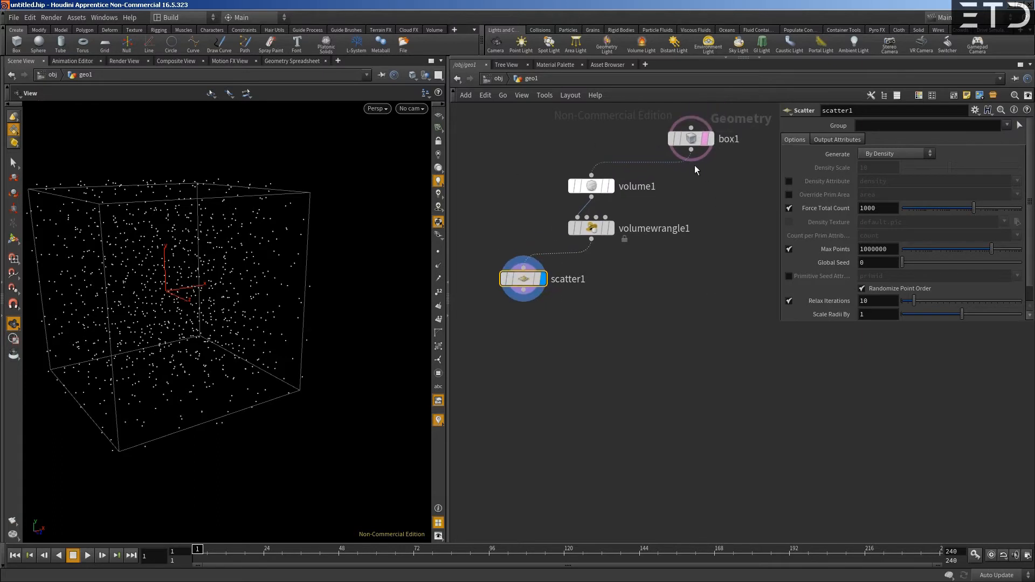
{"action": "middle_click_drag", "start_coordinate": [531, 280], "coordinate": [534, 283]}
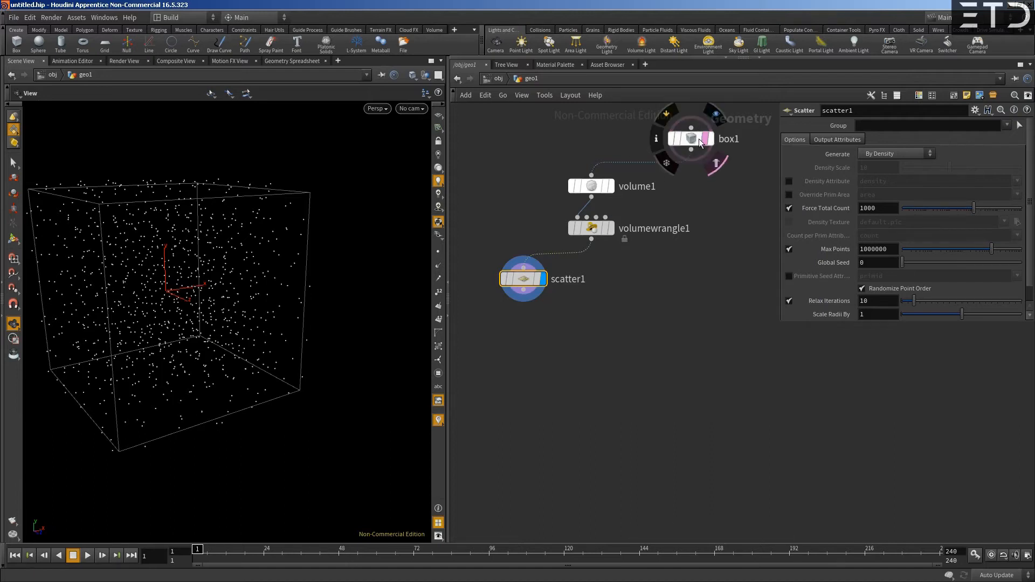
{"action": "mouse_move", "coordinate": [527, 280]}
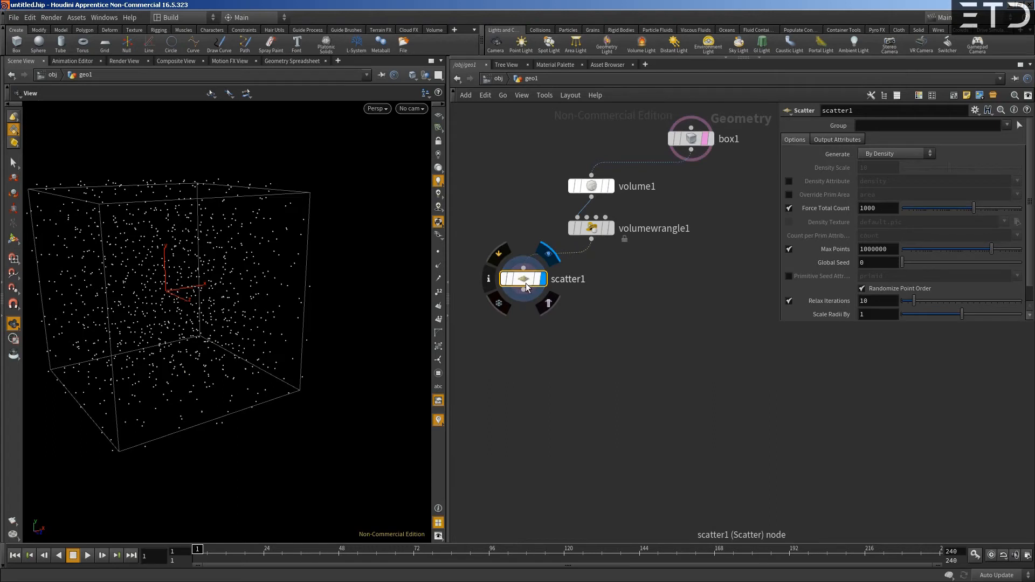
{"action": "middle_click", "coordinate": [527, 287]}
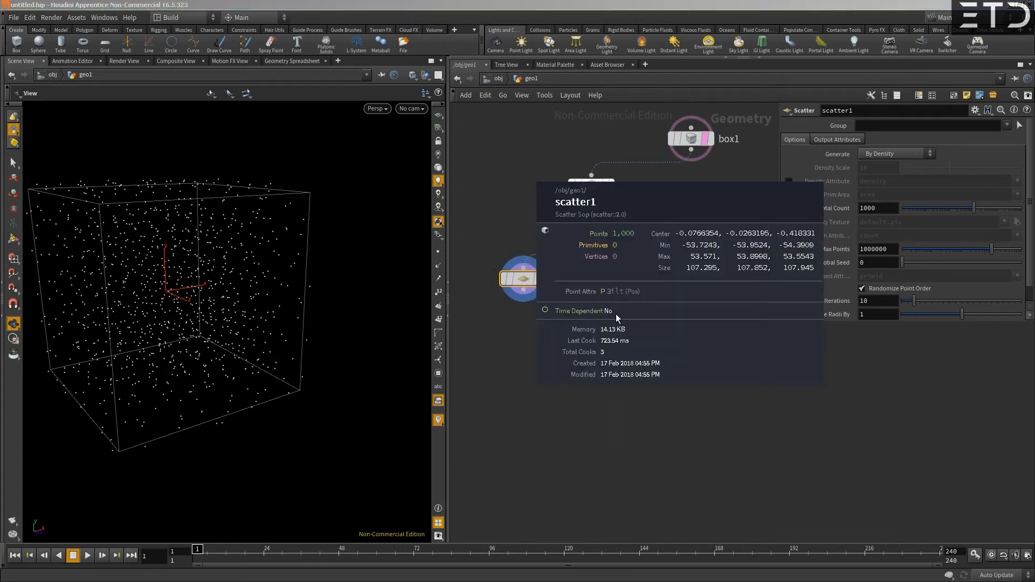
{"action": "mouse_move", "coordinate": [199, 551]}
{"action": "left_mouse_down"}
{"action": "mouse_move", "coordinate": [558, 567]}
{"action": "mouse_move", "coordinate": [298, 567]}
{"action": "mouse_move", "coordinate": [725, 566]}
{"action": "mouse_move", "coordinate": [197, 566]}
{"action": "left_mouse_up"}
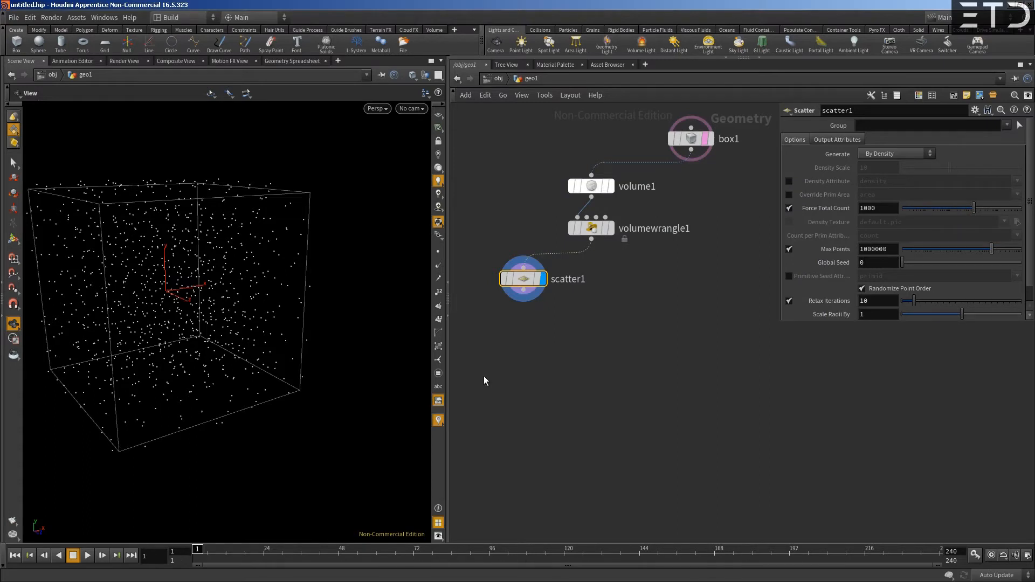
{"action": "left_click_drag", "start_coordinate": [525, 279], "coordinate": [525, 278]}
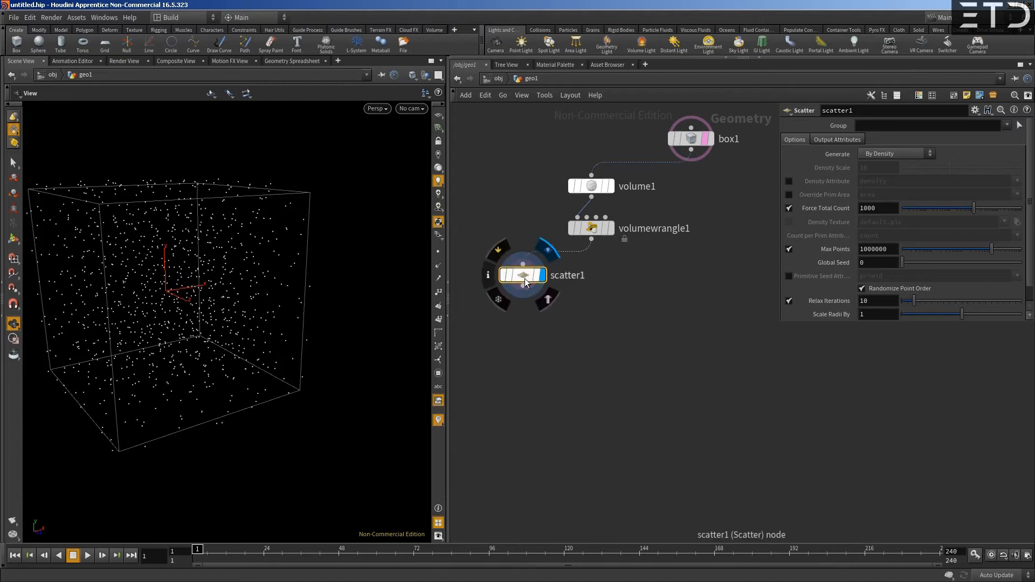
{"action": "middle_click_drag", "start_coordinate": [629, 153], "coordinate": [624, 174]}
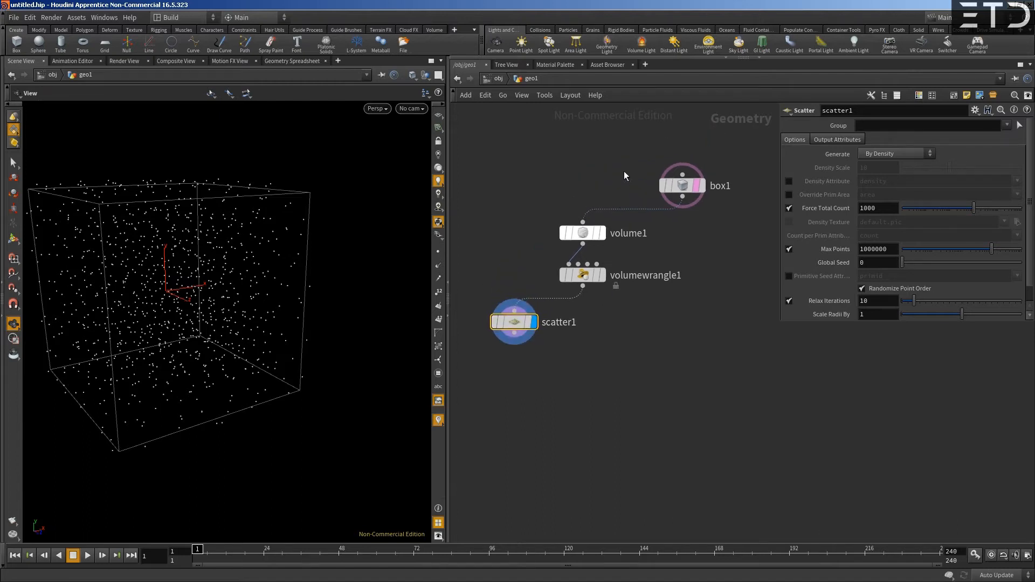
- Set the box's X size to the frame expression $F
{"action": "left_click", "coordinate": [675, 186]}
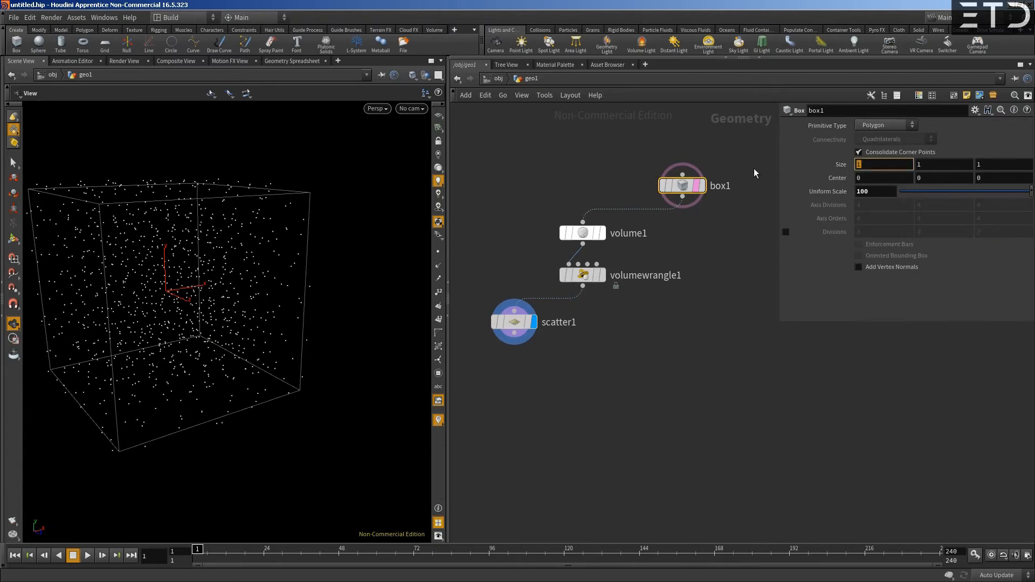
{"action": "type", "text": "$F"}
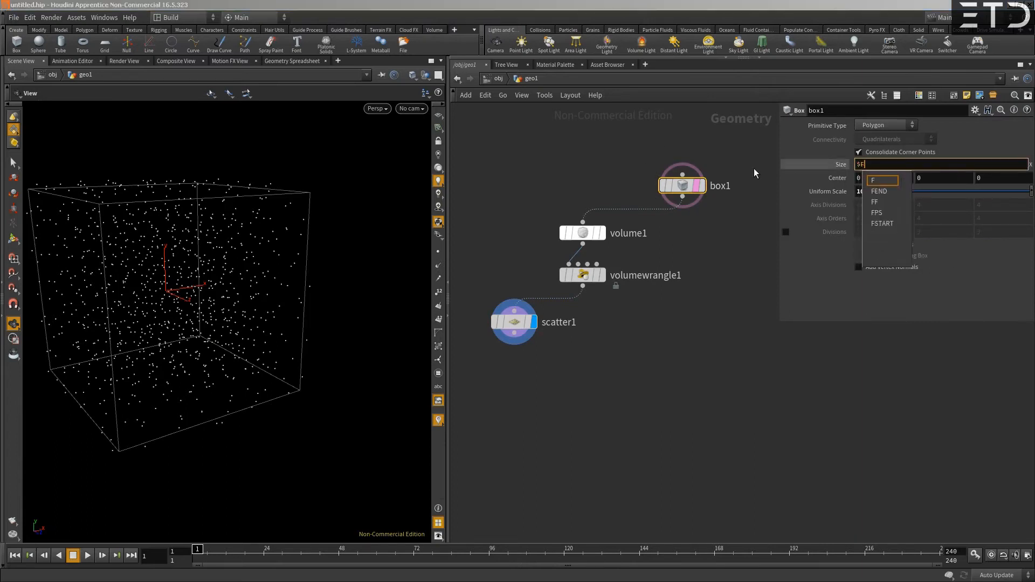
{"action": "type", "text": " * 0.01"}
{"action": "key", "text": "BackSpace"}
{"action": "key", "text": "BackSpace"}
{"action": "key", "text": "BackSpace"}
{"action": "key", "text": "BackSpace"}
{"action": "key", "text": "BackSpace"}
{"action": "key", "text": "BackSpace"}
{"action": "key", "text": "BackSpace"}
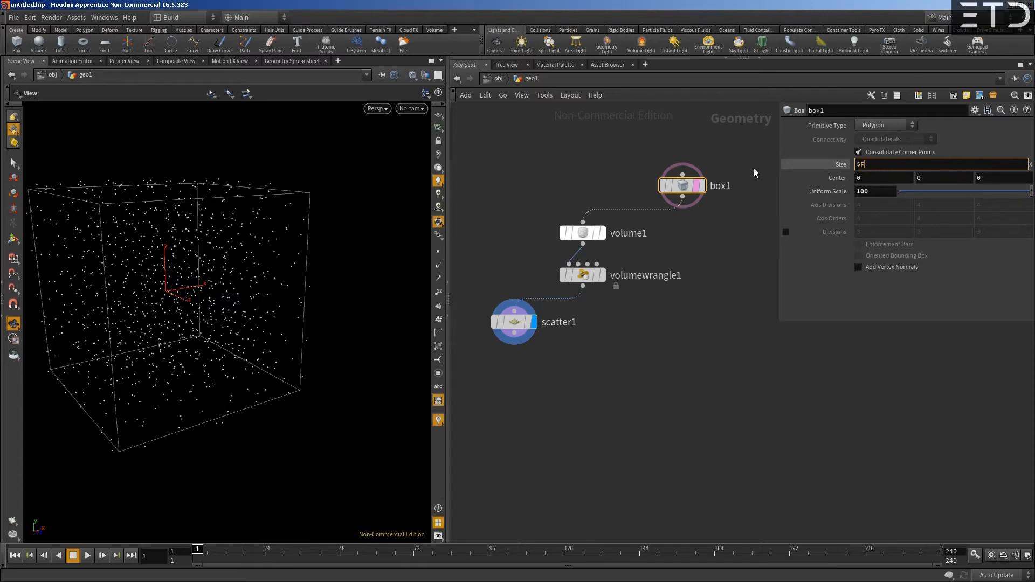
{"action": "key", "text": "Return"}
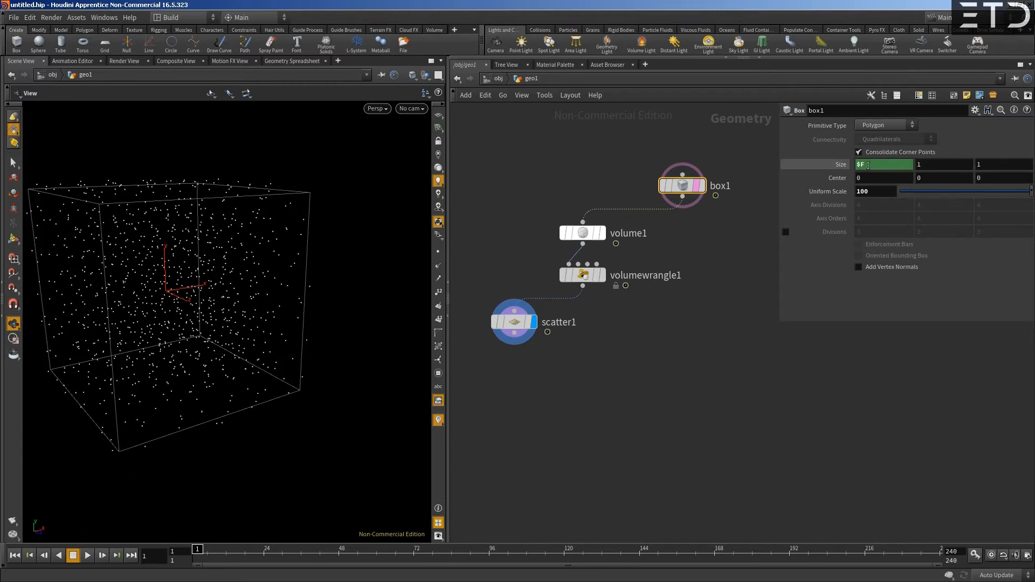
- Advance to frame 2 and check the Scatter node's time dependency in its node information
{"action": "left_click", "coordinate": [101, 556]}
{"action": "scroll", "coordinate": [194, 330], "scroll_direction": "down", "scroll_amount": 3}
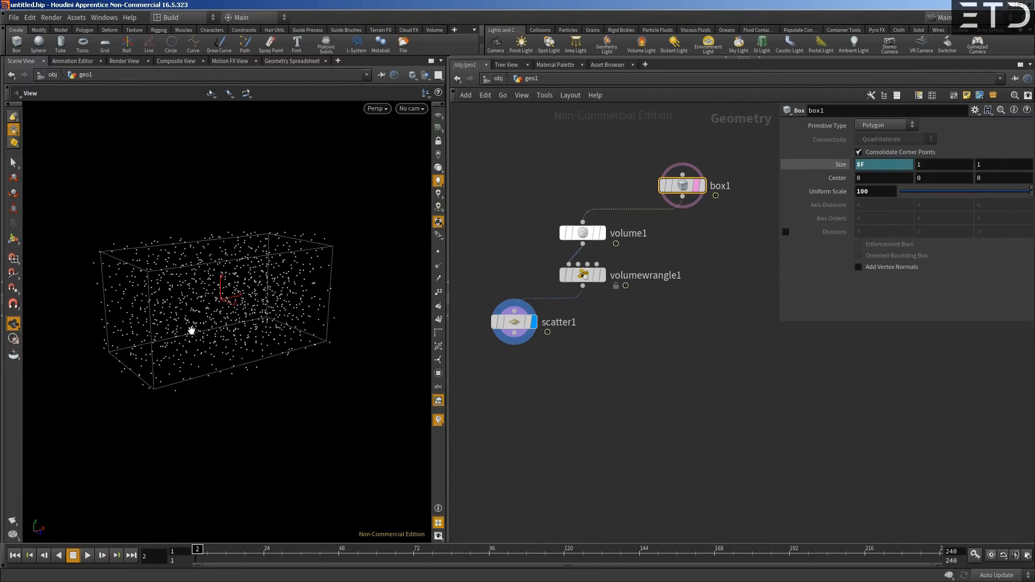
{"action": "middle_click", "coordinate": [515, 321]}
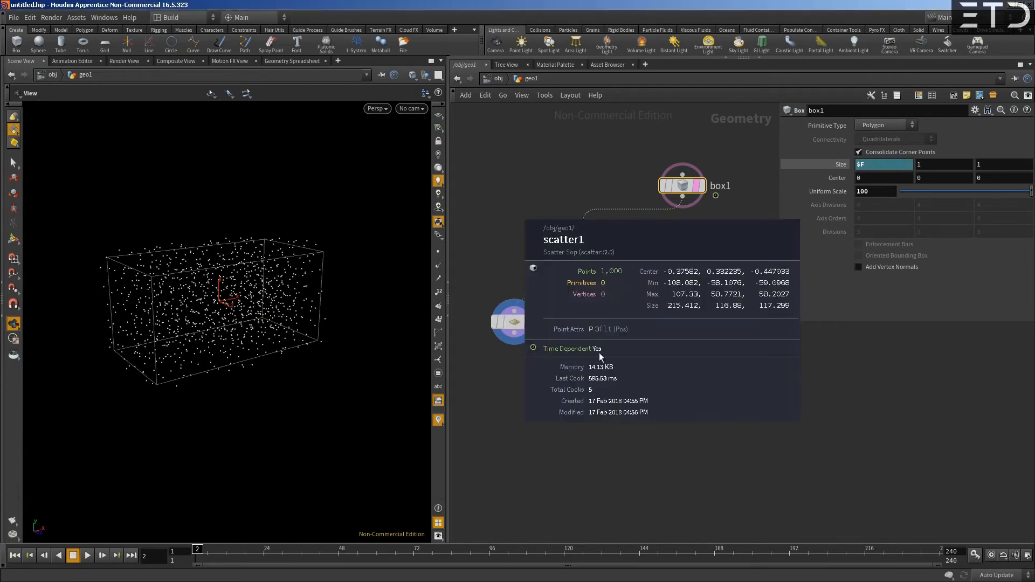
- Remove the frame expression from the box's X size and restore its default of 1
{"action": "left_click", "coordinate": [894, 165], "text": "ctrl+shift"}
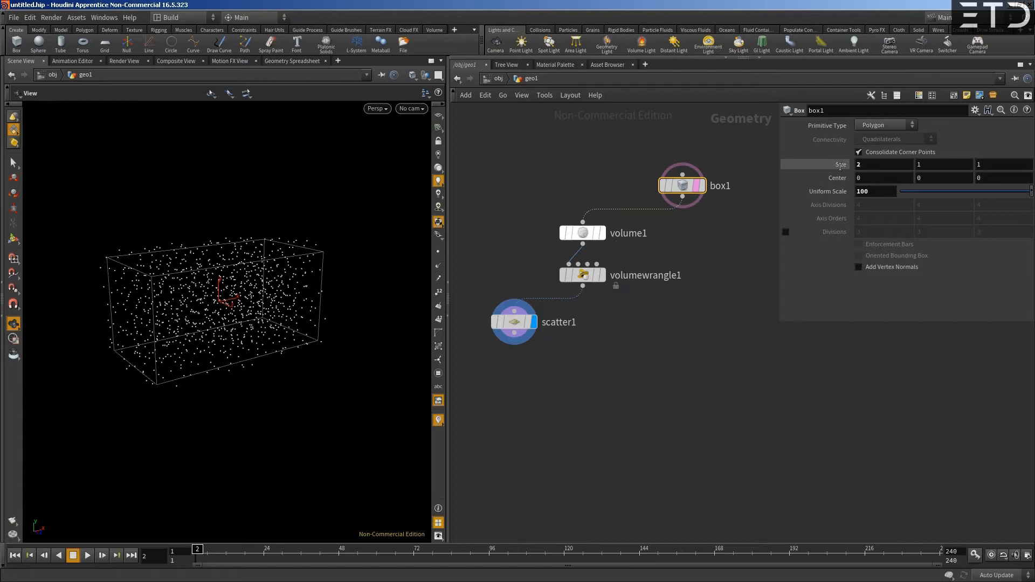
{"action": "middle_click", "coordinate": [825, 170], "text": "ctrl"}
{"action": "left_click_drag", "start_coordinate": [517, 325], "coordinate": [527, 324]}
{"action": "scroll", "coordinate": [552, 270], "scroll_direction": "up", "scroll_amount": 2}
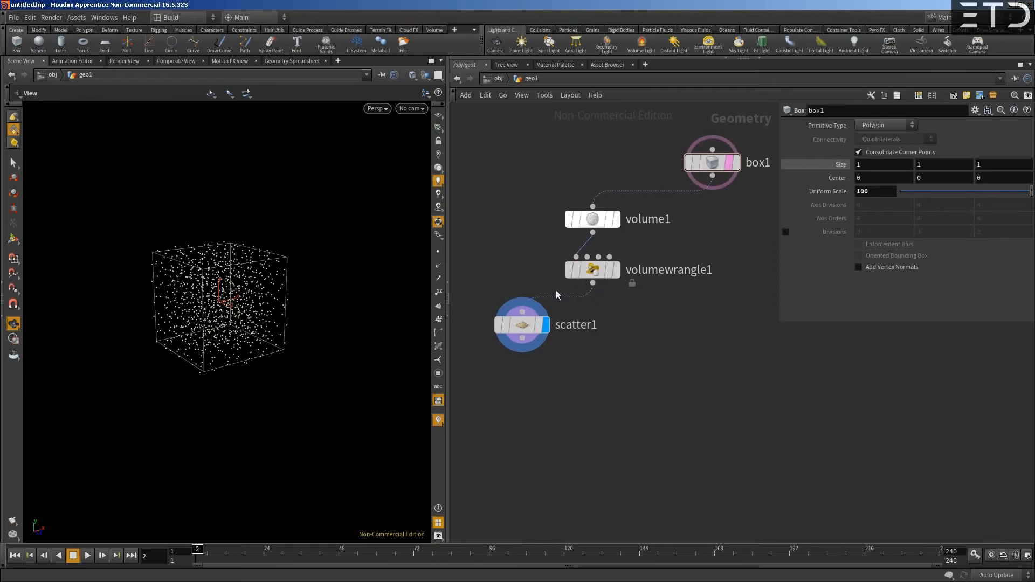
- Add a Volume Trail node below the Scatter node
{"action": "middle_click_drag", "start_coordinate": [510, 293], "coordinate": [528, 252]}
{"action": "left_click_drag", "start_coordinate": [551, 278], "coordinate": [530, 281]}
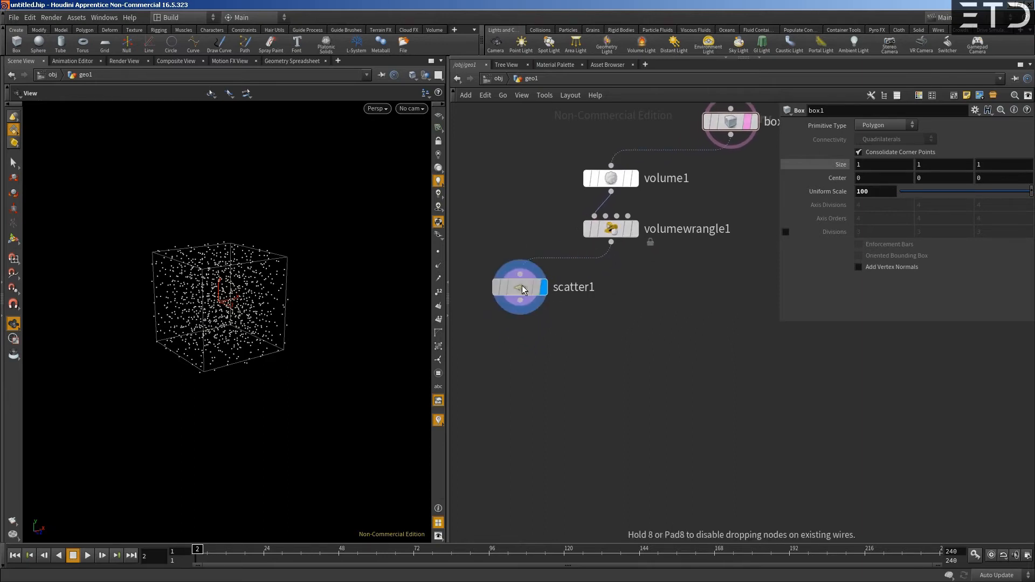
{"action": "middle_click_drag", "start_coordinate": [570, 310], "coordinate": [545, 348]}
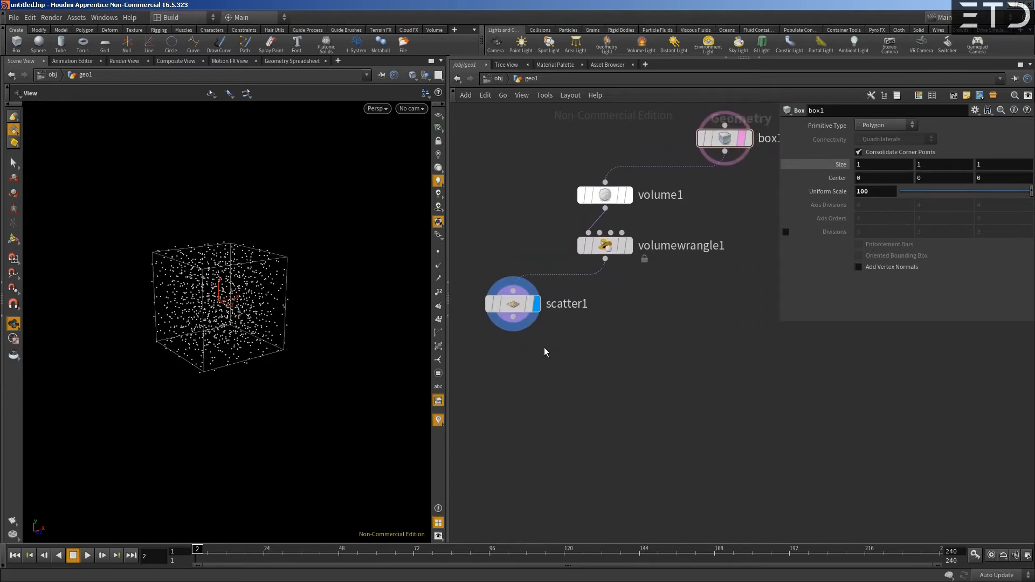
{"action": "key", "text": "Tab"}
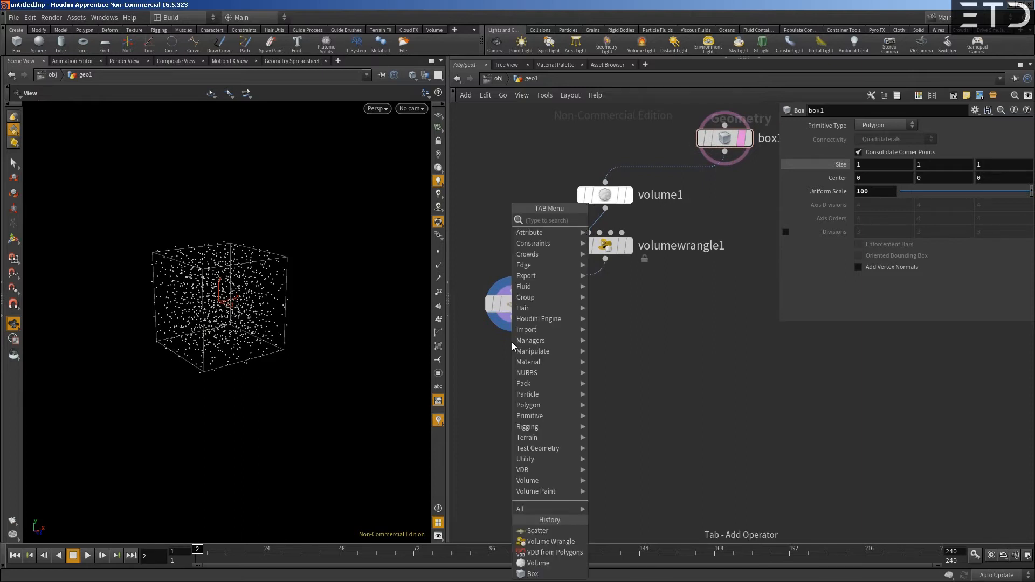
{"action": "type", "text": "voltrail"}
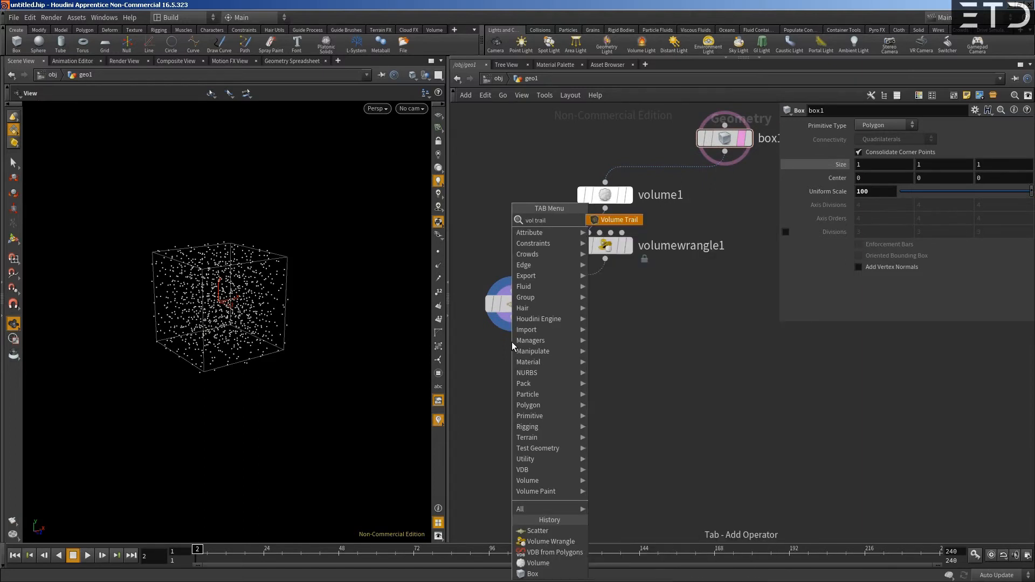
{"action": "key", "text": "Return"}
{"action": "left_click", "coordinate": [512, 342]}
{"action": "left_click_drag", "start_coordinate": [512, 343], "coordinate": [560, 365]}
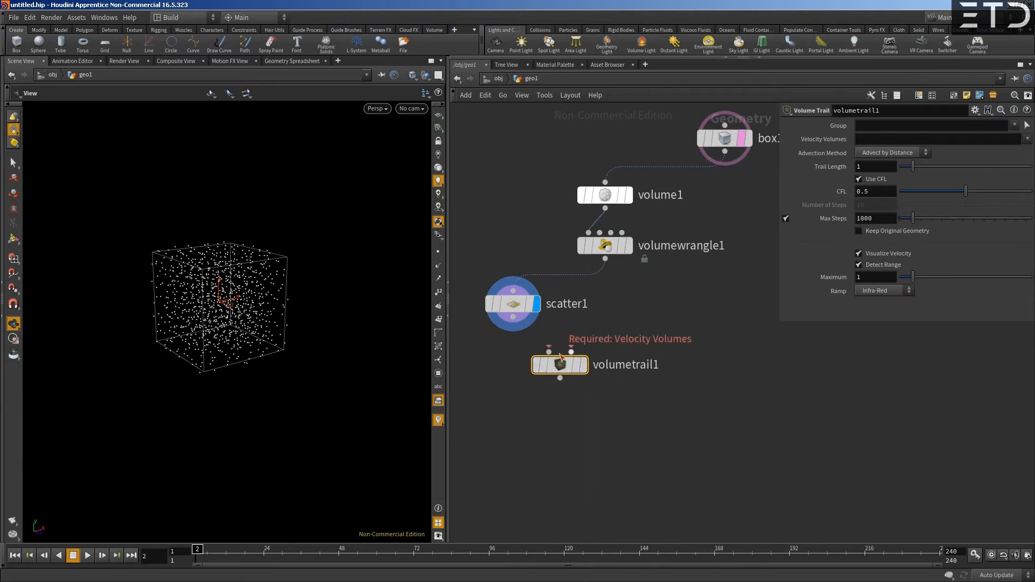
- Connect Scatter to the Volume Trail's first input and Volume Wrangle to its Velocity Volumes input, and display the trails
{"action": "left_click", "coordinate": [549, 352]}
{"action": "left_click", "coordinate": [513, 318]}
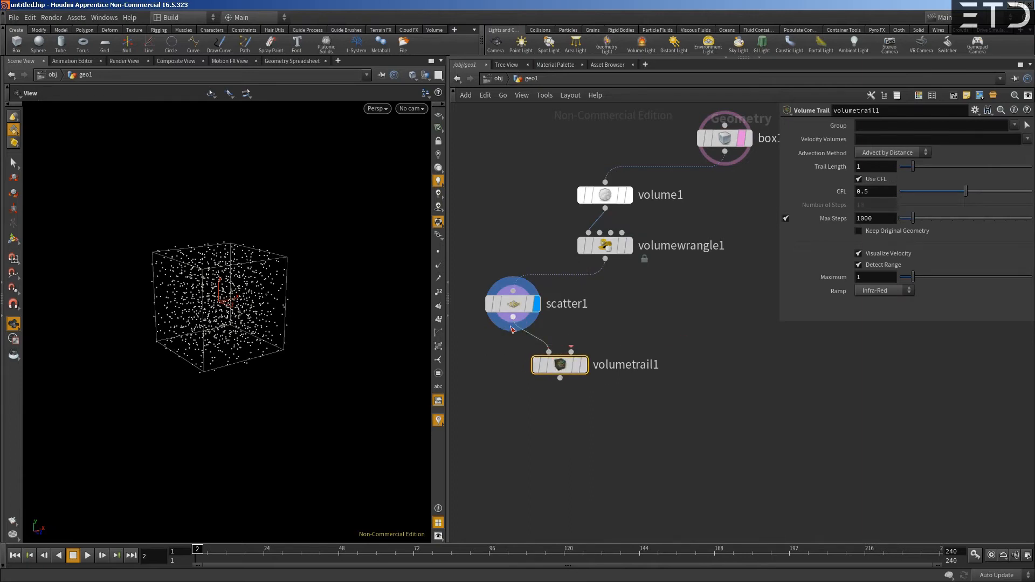
{"action": "left_click", "coordinate": [571, 351]}
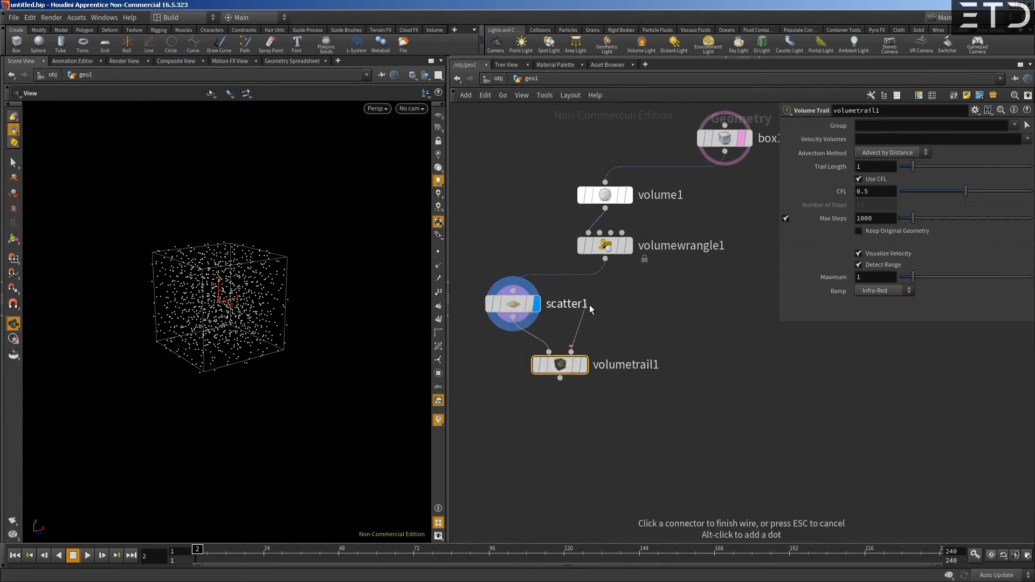
{"action": "left_click", "coordinate": [605, 260]}
{"action": "left_click", "coordinate": [572, 347]}
{"action": "left_click", "coordinate": [575, 347]}
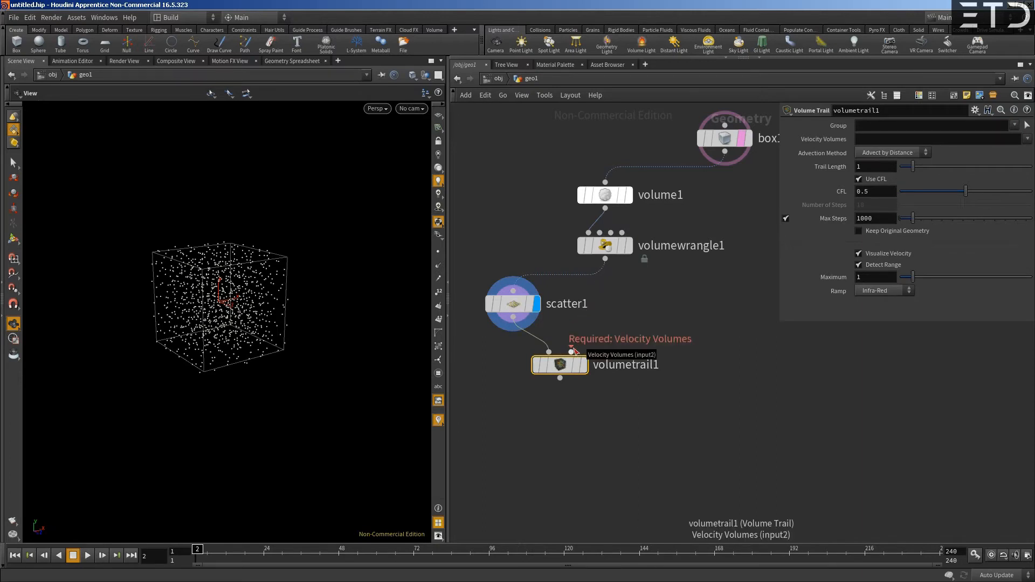
{"action": "left_click_drag", "start_coordinate": [572, 352], "coordinate": [605, 260]}
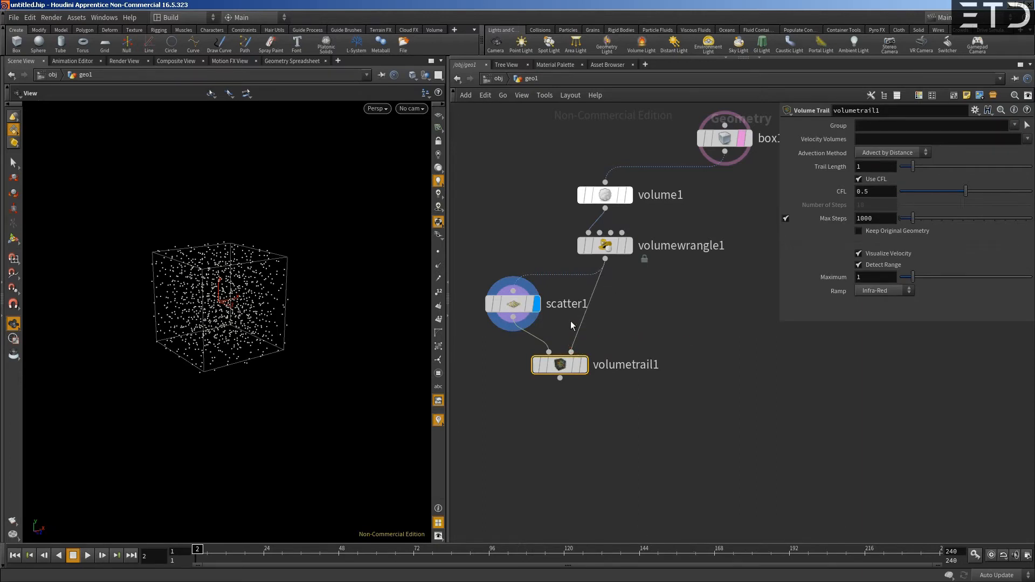
{"action": "left_click", "coordinate": [584, 366]}
{"action": "left_click_drag", "start_coordinate": [215, 312], "coordinate": [253, 290]}
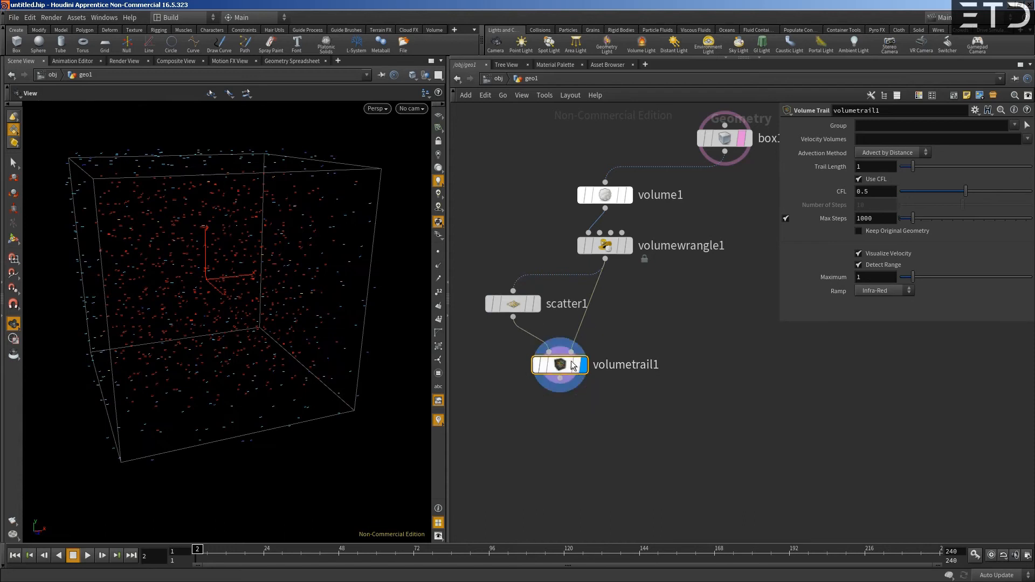
- Set the Volume Trail's Velocity Volumes to wind.*
{"action": "left_click", "coordinate": [1023, 139]}
{"action": "left_click", "coordinate": [1025, 141]}
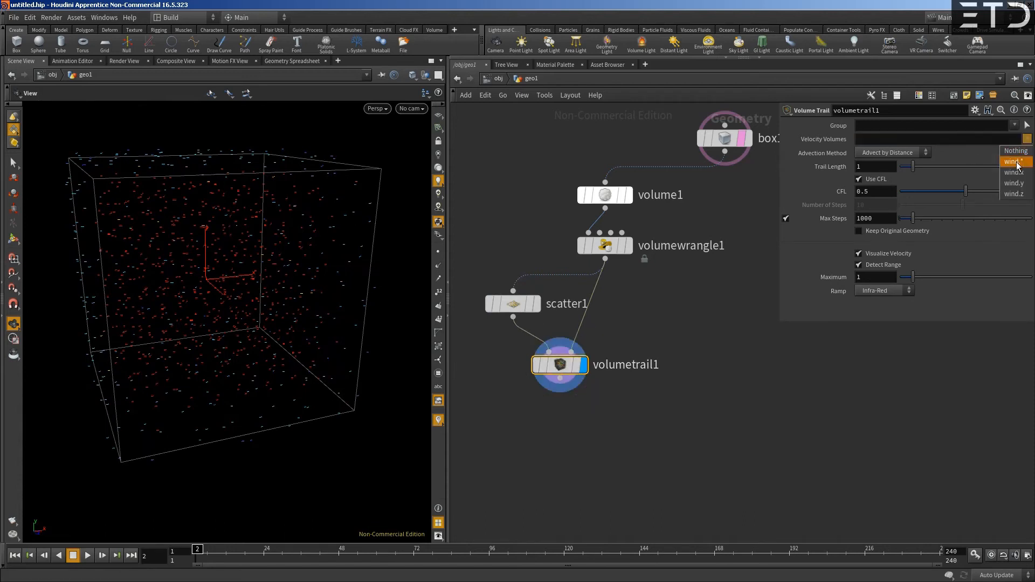
{"action": "left_click", "coordinate": [1018, 163]}
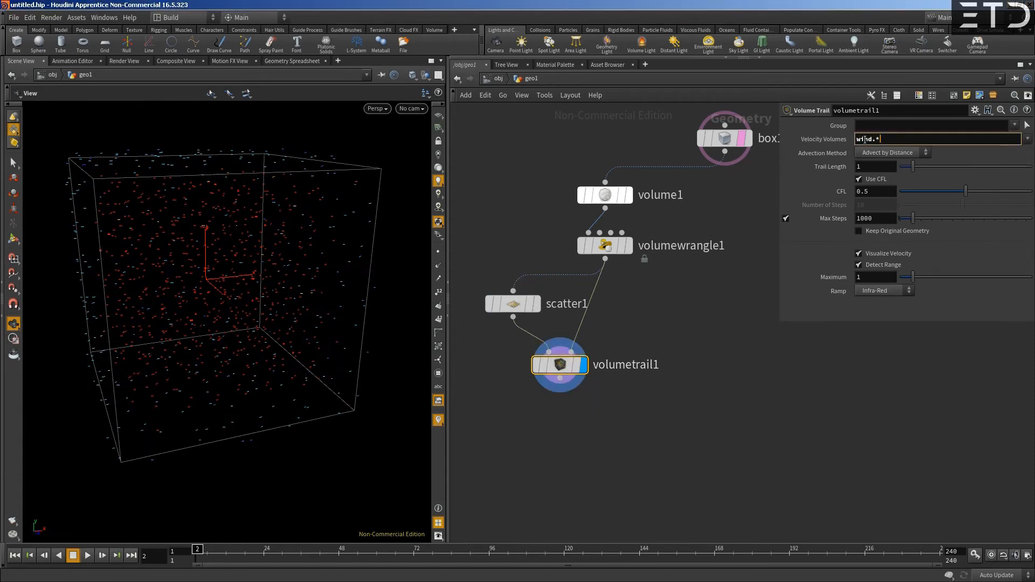
{"action": "left_click_drag", "start_coordinate": [199, 280], "coordinate": [246, 310]}
{"action": "mouse_move", "coordinate": [544, 365]}
{"action": "left_click_drag", "start_coordinate": [544, 364], "coordinate": [548, 363]}
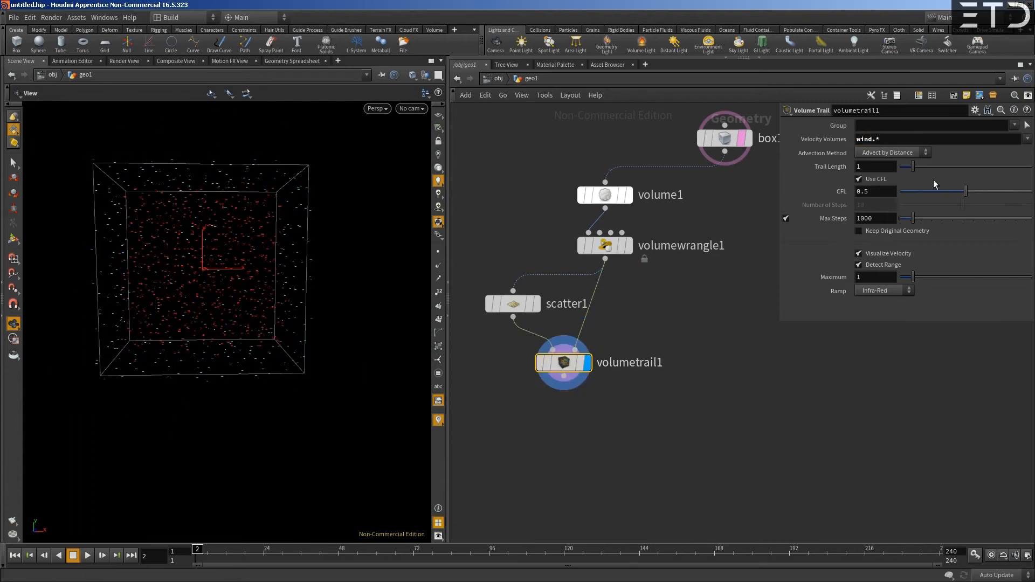
- Increase the Volume Trail's trail length to about 6.56
{"action": "left_click_drag", "start_coordinate": [917, 166], "coordinate": [986, 163]}
{"action": "left_click_drag", "start_coordinate": [167, 328], "coordinate": [173, 391]}
{"action": "scroll", "coordinate": [218, 358], "scroll_direction": "up", "scroll_amount": 8}
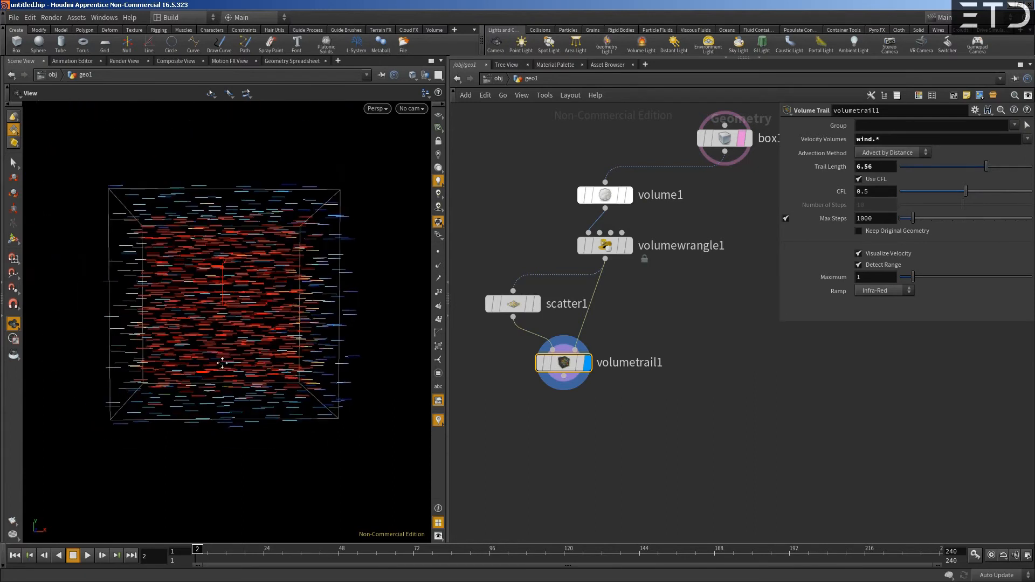
{"action": "middle_click_drag", "start_coordinate": [223, 352], "coordinate": [214, 346]}
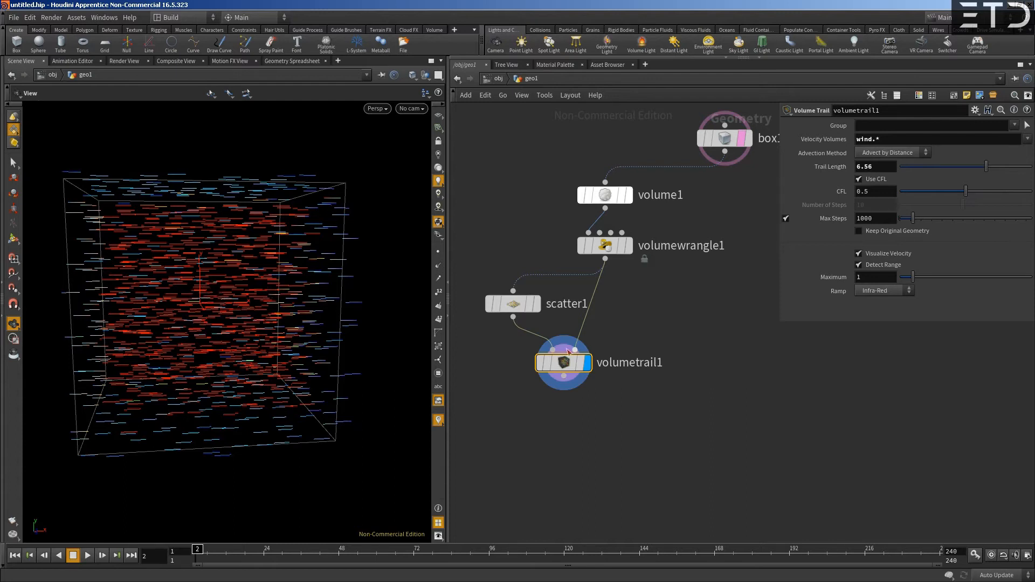
- In the Volume Wrangle's code, replace the wind vector's X component with rand(v@P)
{"action": "mouse_move", "coordinate": [558, 364]}
{"action": "left_click", "coordinate": [602, 255]}
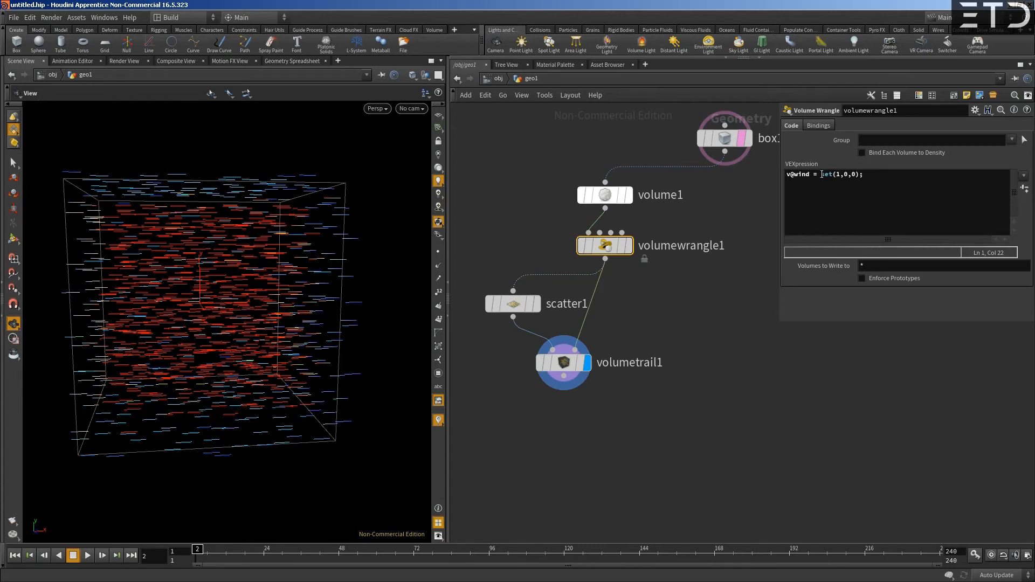
{"action": "left_click", "coordinate": [838, 174]}
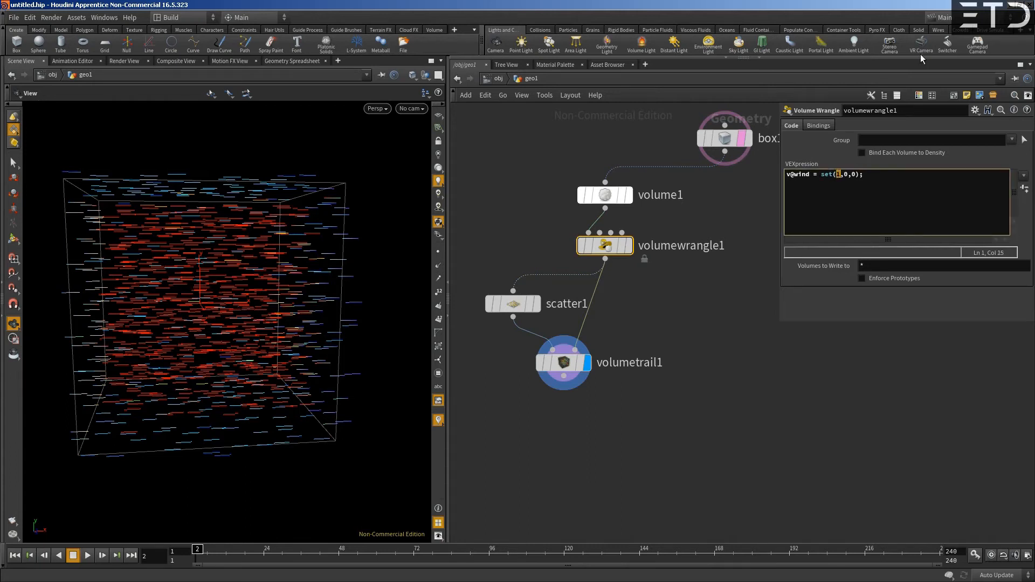
{"action": "type", "text": "rand"}
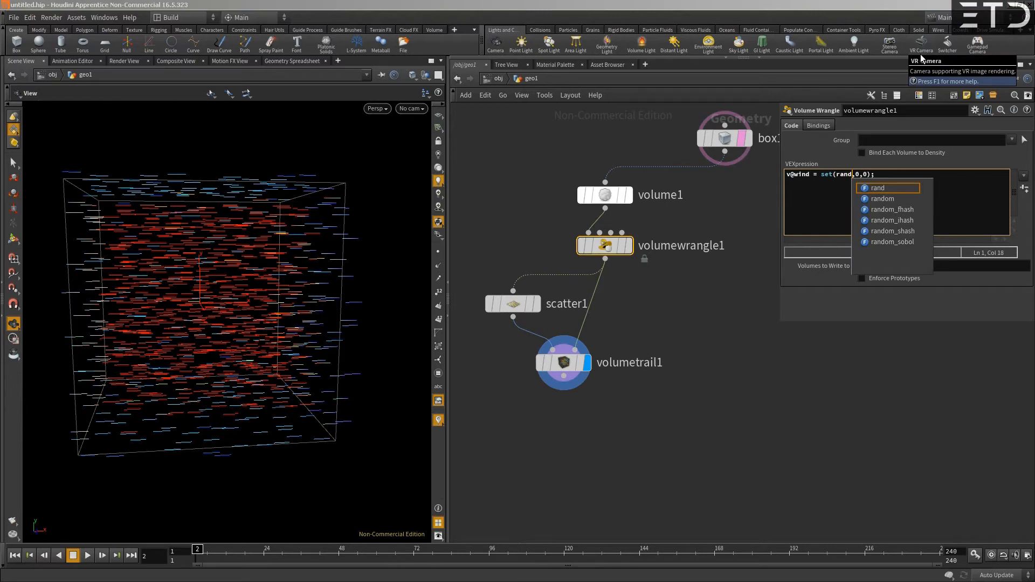
{"action": "type", "text": "(v@P)"}
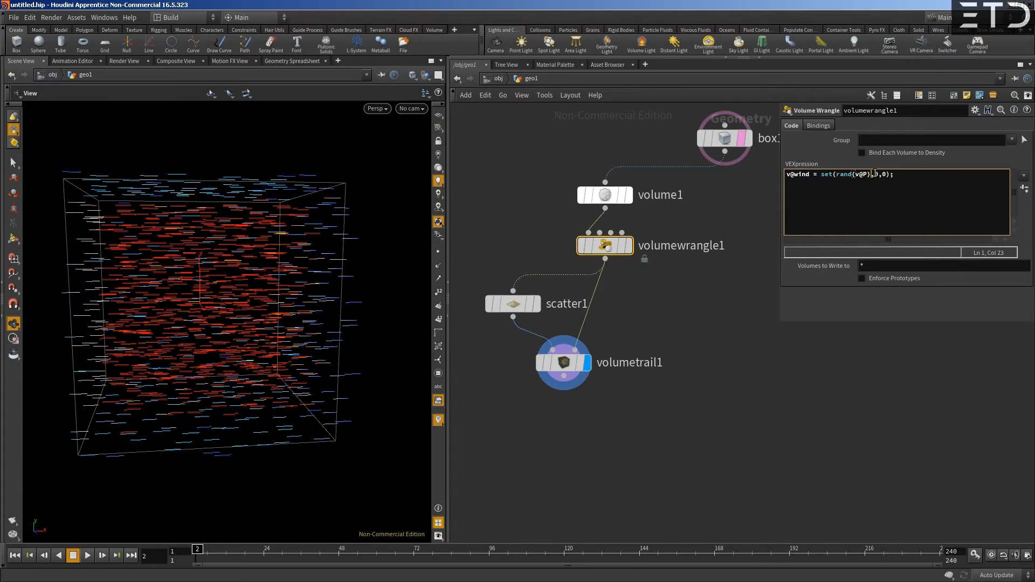
- Comment out the set() expression in the wrangle, assign rand(v@P) directly to v@wind, apply it and inspect the trails
{"action": "left_click_drag", "start_coordinate": [835, 175], "coordinate": [869, 174]}
{"action": "left_click", "coordinate": [821, 174]}
{"action": "type", "text": "//set(rand"}
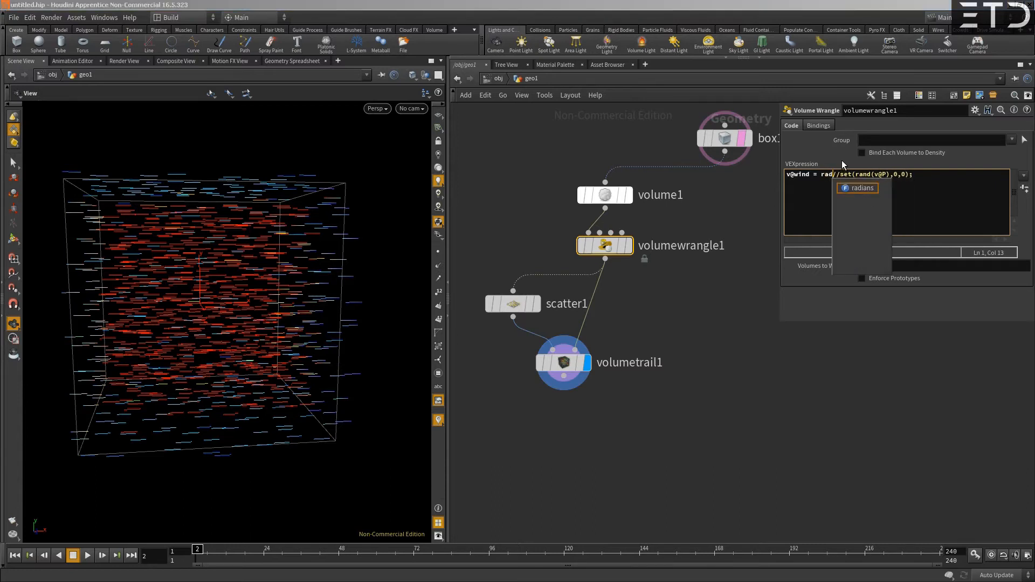
{"action": "key", "text": "BackSpace"}
{"action": "type", "text": "nd"}
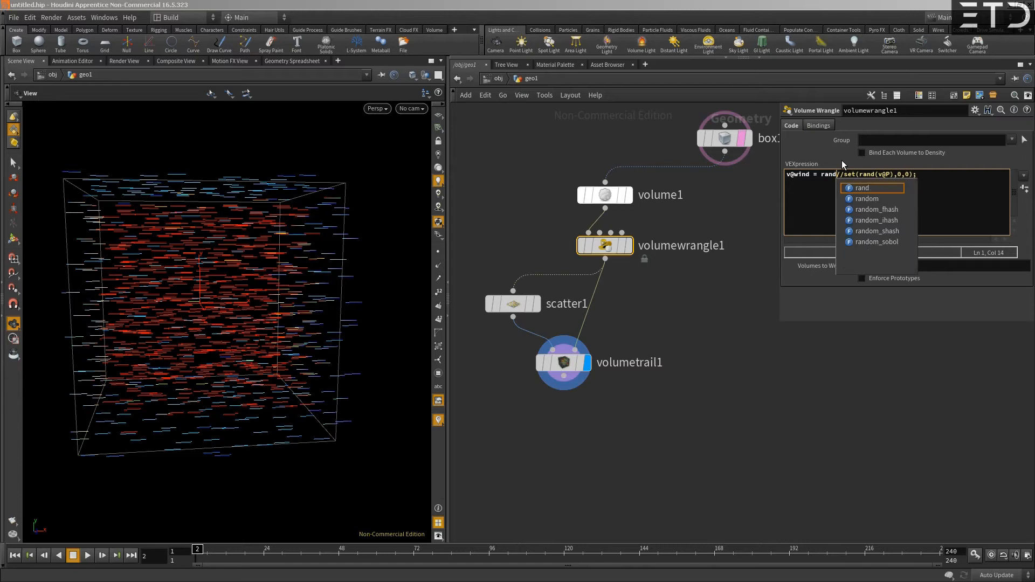
{"action": "type", "text": "(v@P"}
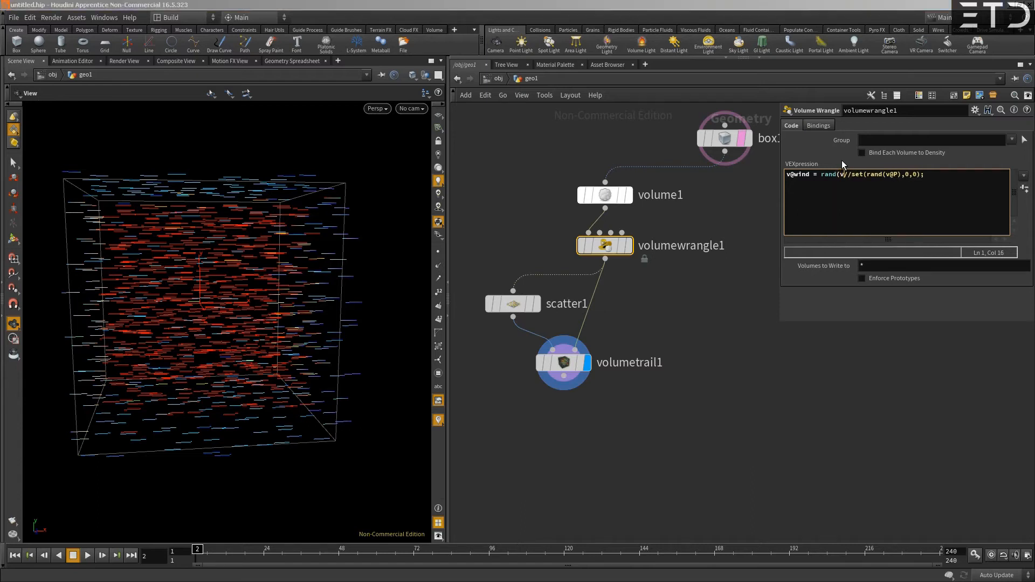
{"action": "type", "text": ");"}
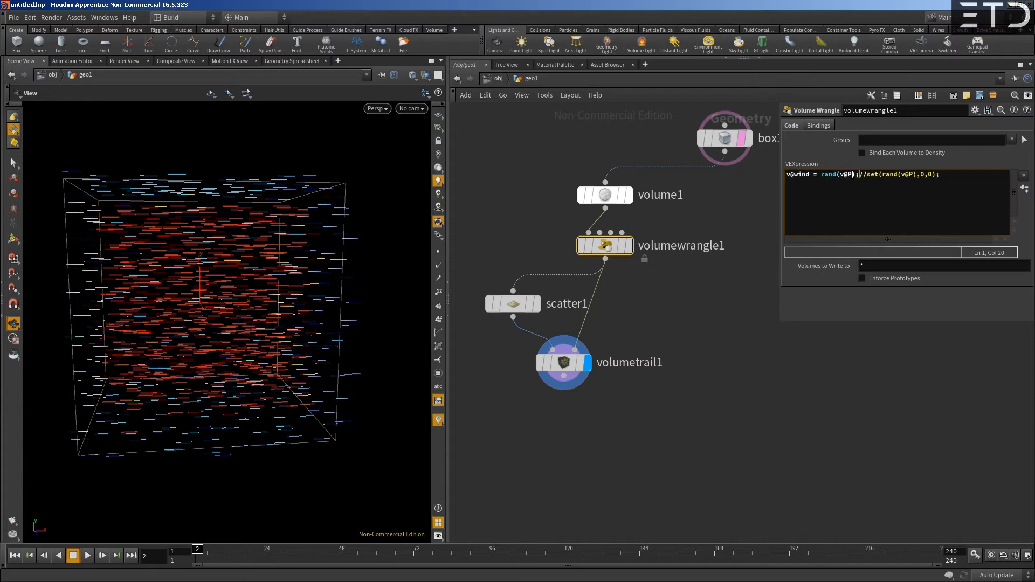
{"action": "key", "text": "ctrl+Return"}
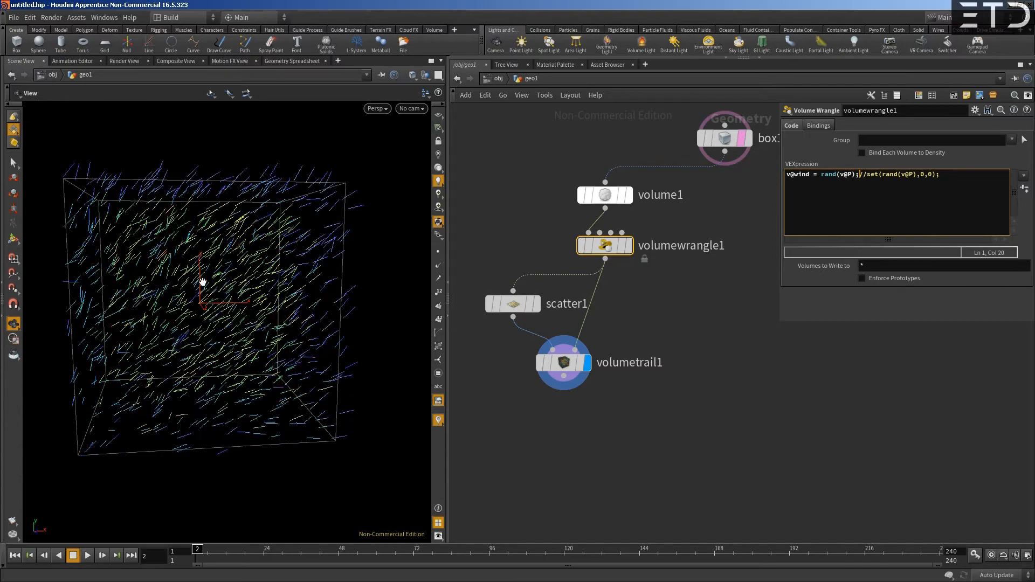
{"action": "mouse_move", "coordinate": [192, 265]}
{"action": "left_mouse_down"}
{"action": "mouse_move", "coordinate": [219, 272]}
{"action": "mouse_move", "coordinate": [196, 254]}
{"action": "mouse_move", "coordinate": [185, 261]}
{"action": "left_mouse_up"}
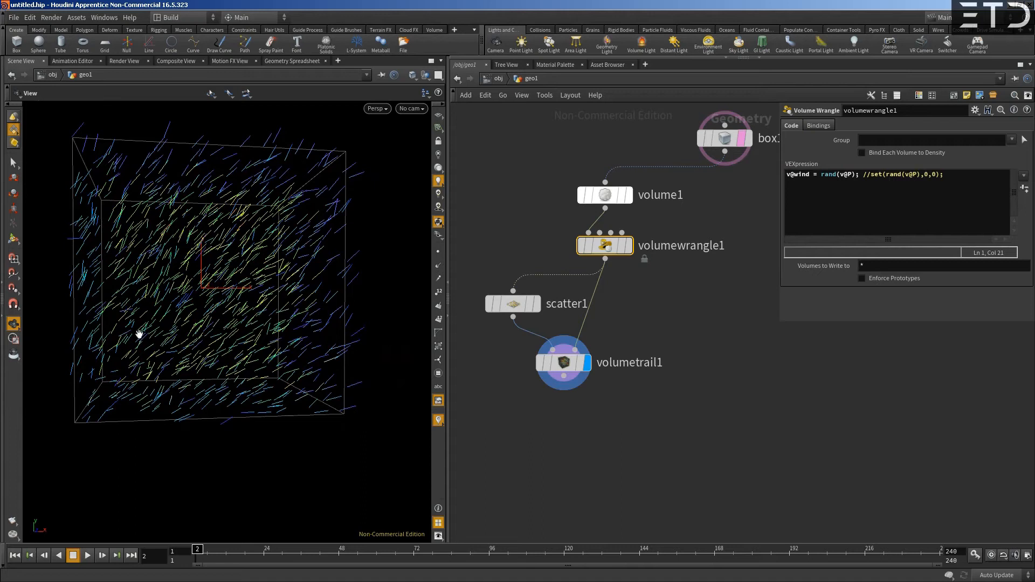
{"action": "mouse_move", "coordinate": [604, 255]}
{"action": "left_click_drag", "start_coordinate": [241, 298], "coordinate": [280, 383]}
{"action": "left_click_drag", "start_coordinate": [284, 344], "coordinate": [227, 259]}
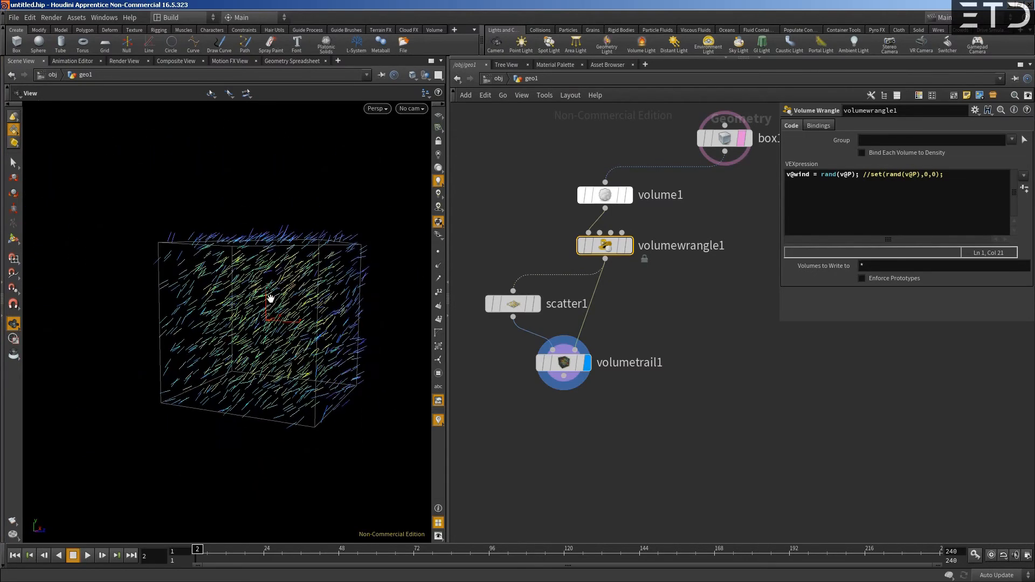
- Wrap the random wind value in fit01 with limits -1 and 1, and examine the resulting trail directions
{"action": "mouse_move", "coordinate": [599, 252]}
{"action": "left_click", "coordinate": [821, 175]}
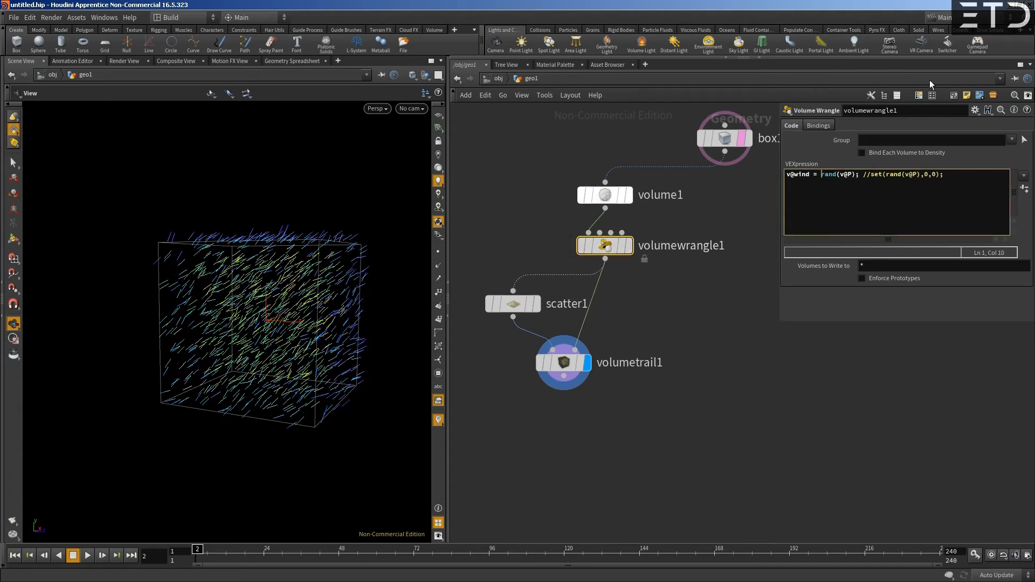
{"action": "type", "text": "fit01("}
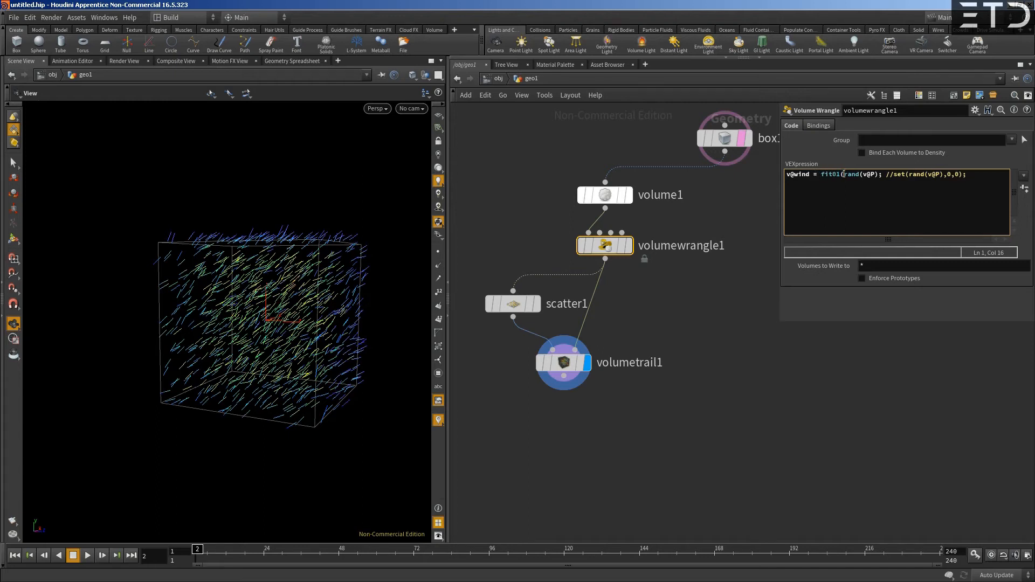
{"action": "type", "text": ", -1, 1)"}
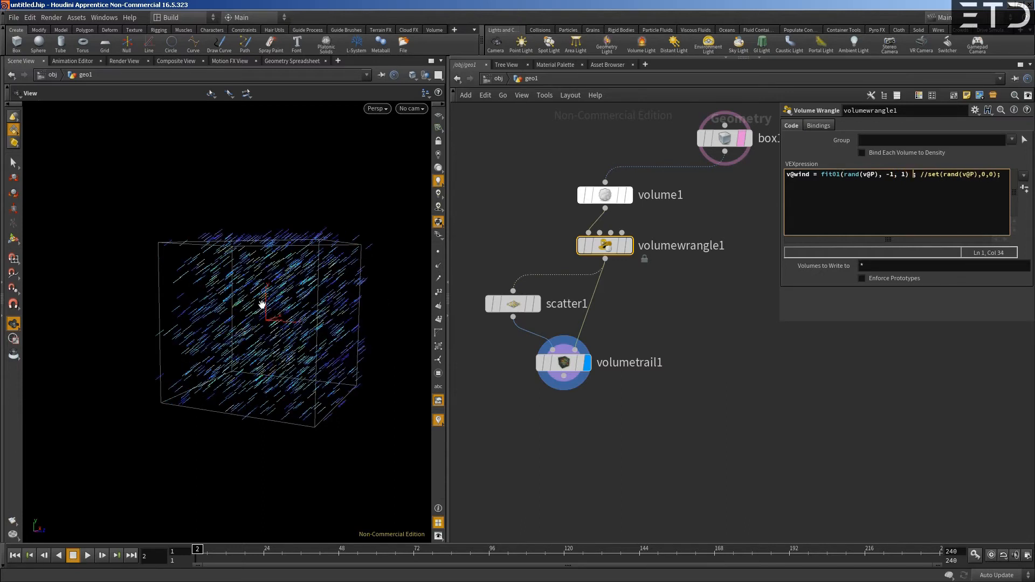
{"action": "left_click_drag", "start_coordinate": [254, 365], "coordinate": [268, 394]}
{"action": "right_click_drag", "start_coordinate": [267, 395], "coordinate": [284, 346]}
{"action": "middle_click_drag", "start_coordinate": [284, 346], "coordinate": [256, 334]}
{"action": "left_click_drag", "start_coordinate": [256, 335], "coordinate": [256, 341]}
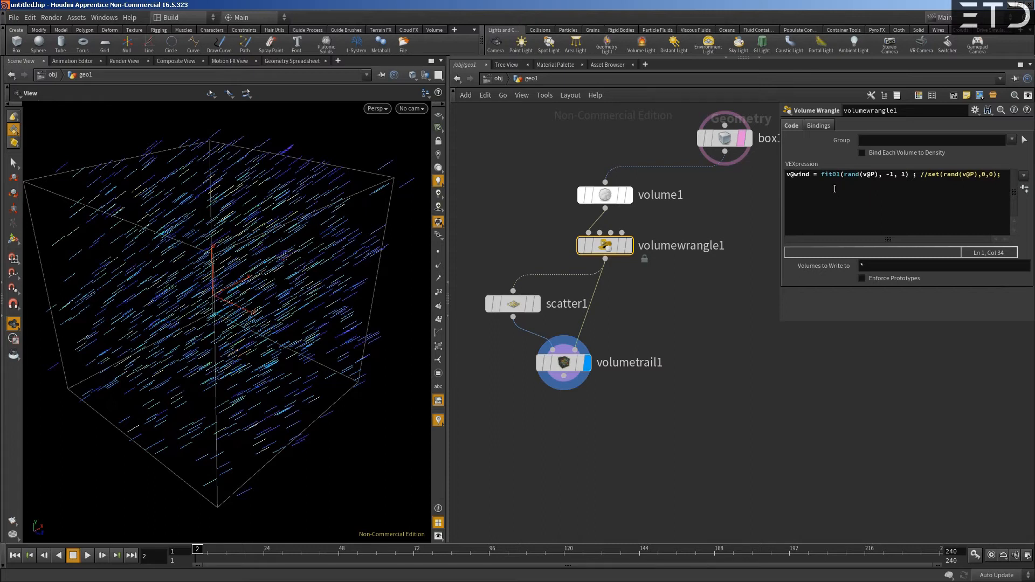
- Replace the scalar fit01 limits with the vectors {-1,-1,-1} and {1,1,1} and apply the code
{"action": "double_click", "coordinate": [890, 175]}
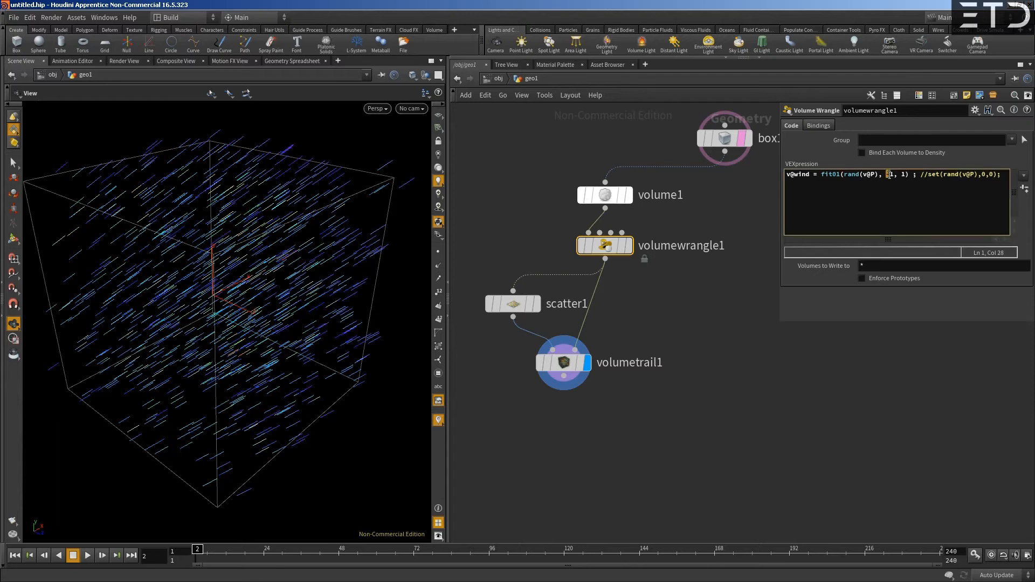
{"action": "type", "text": "{-1,"}
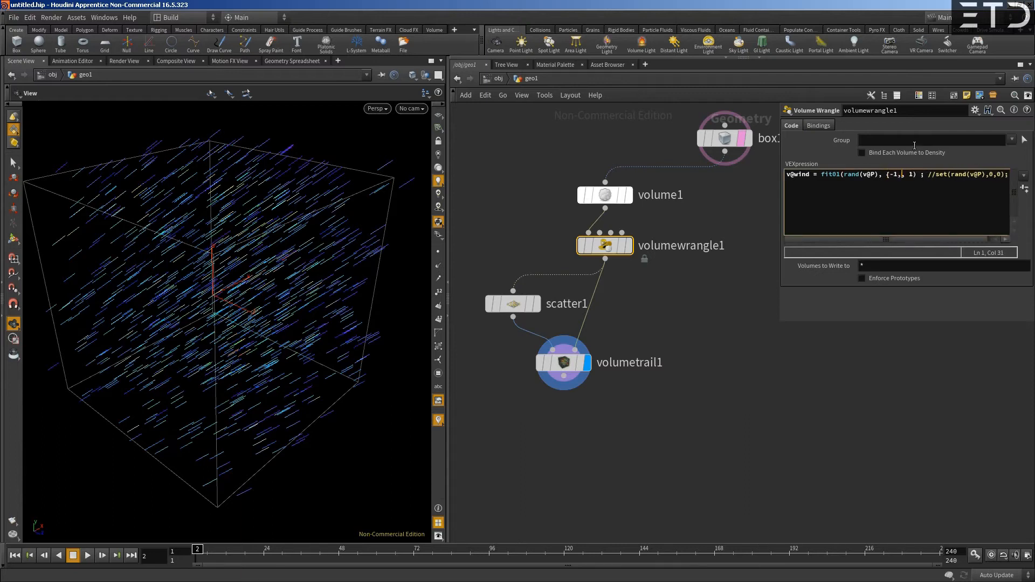
{"action": "type", "text": "-1,-1}, "}
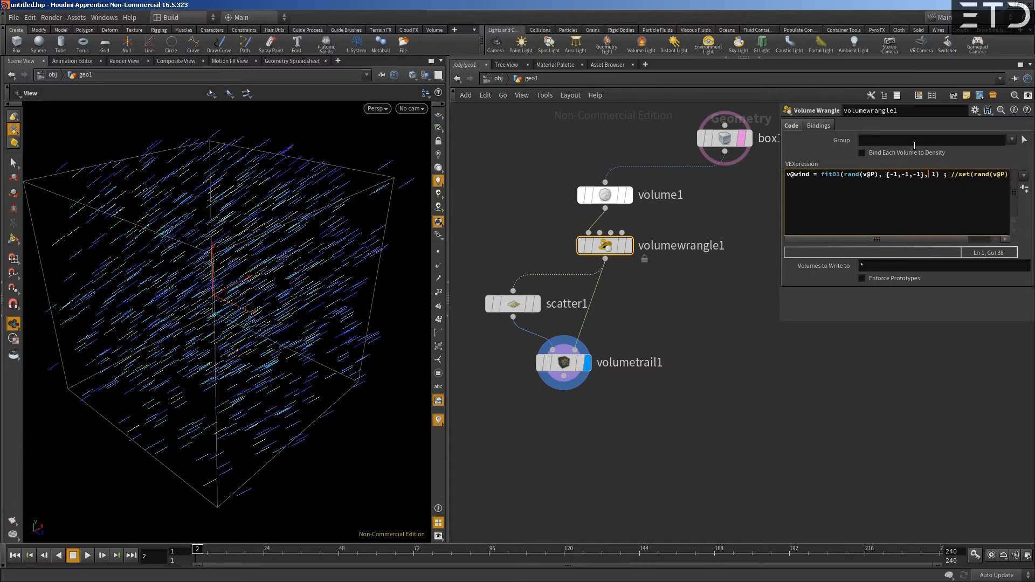
{"action": "type", "text": "{1,1,1}"}
{"action": "left_click_drag", "start_coordinate": [268, 254], "coordinate": [219, 201]}
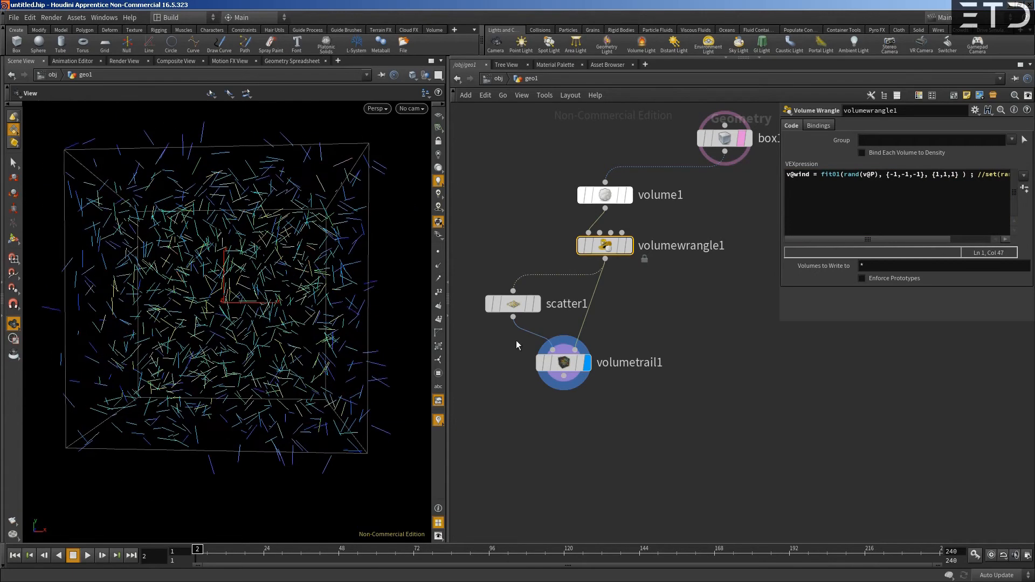
- Increase the Volume Trail's trail length to about 46.2
{"action": "left_click", "coordinate": [555, 368]}
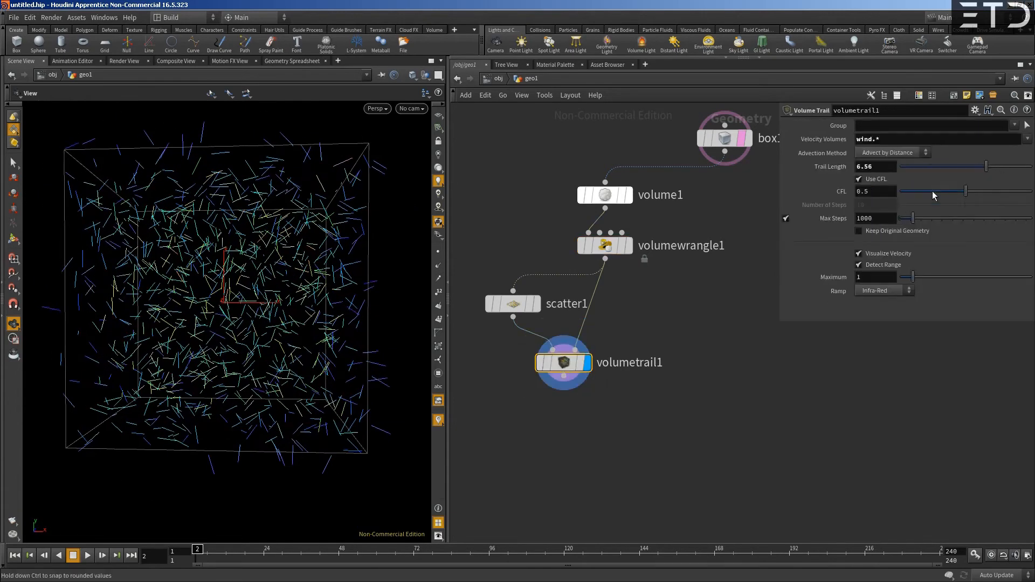
{"action": "left_click_drag", "start_coordinate": [987, 166], "coordinate": [1025, 167]}
{"action": "middle_click_drag", "start_coordinate": [875, 167], "coordinate": [1009, 148]}
{"action": "middle_click_drag", "start_coordinate": [865, 164], "coordinate": [1033, 166]}
{"action": "middle_click_drag", "start_coordinate": [632, 325], "coordinate": [632, 343]}
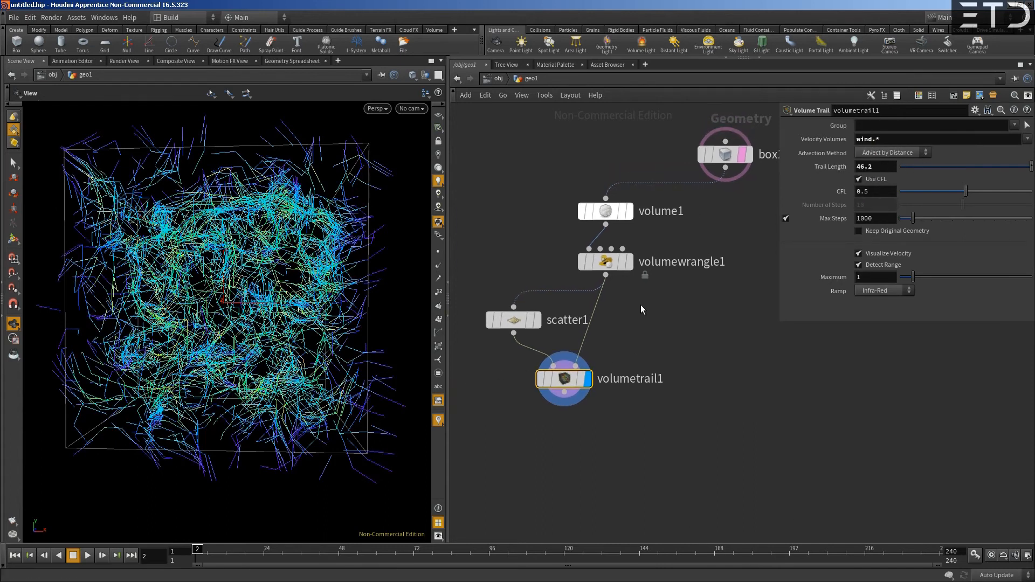
{"action": "middle_click_drag", "start_coordinate": [641, 305], "coordinate": [633, 321]}
- Remove the stray space before the semicolon in the Volume Wrangle's wind expression
{"action": "left_click", "coordinate": [593, 279]}
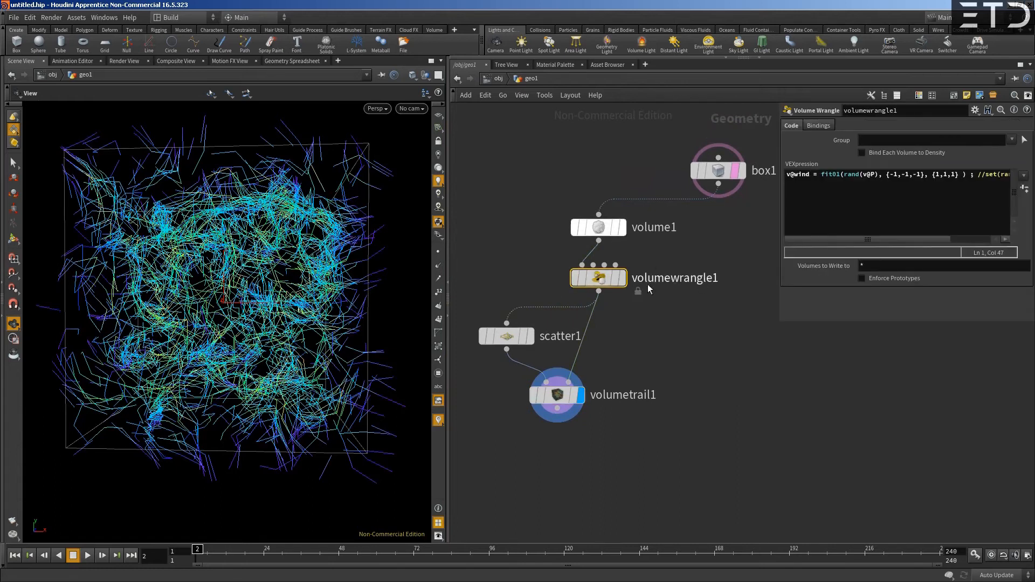
{"action": "left_click", "coordinate": [907, 175]}
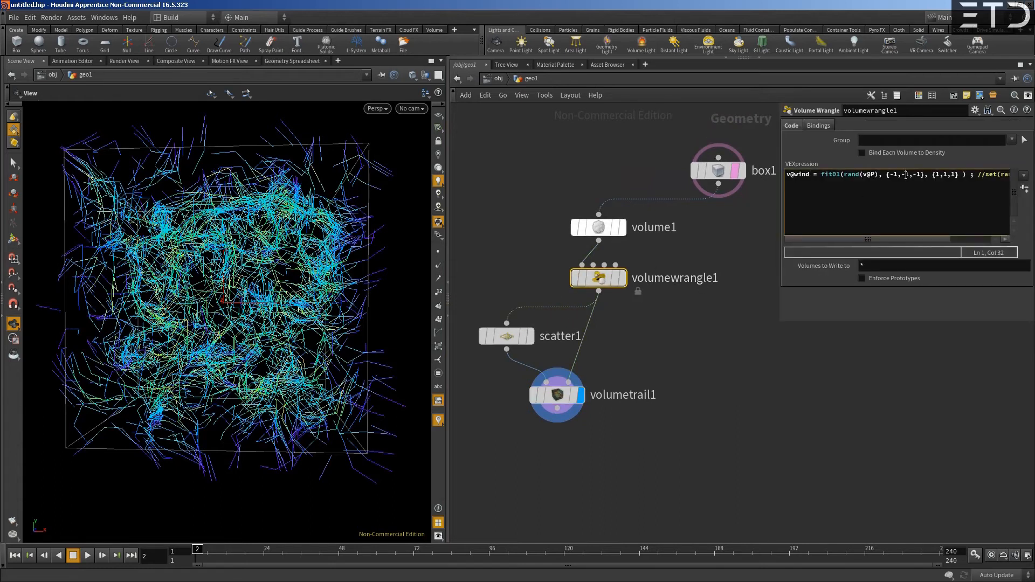
{"action": "left_click", "coordinate": [971, 174]}
{"action": "key", "text": "Left"}
{"action": "key", "text": "BackSpace"}
- Rearrange the Volume Wrangle, Scatter and Volume Trail nodes to space out the network
{"action": "scroll", "coordinate": [668, 302], "scroll_direction": "down", "scroll_amount": 2}
{"action": "left_click_drag", "start_coordinate": [641, 180], "coordinate": [701, 177]}
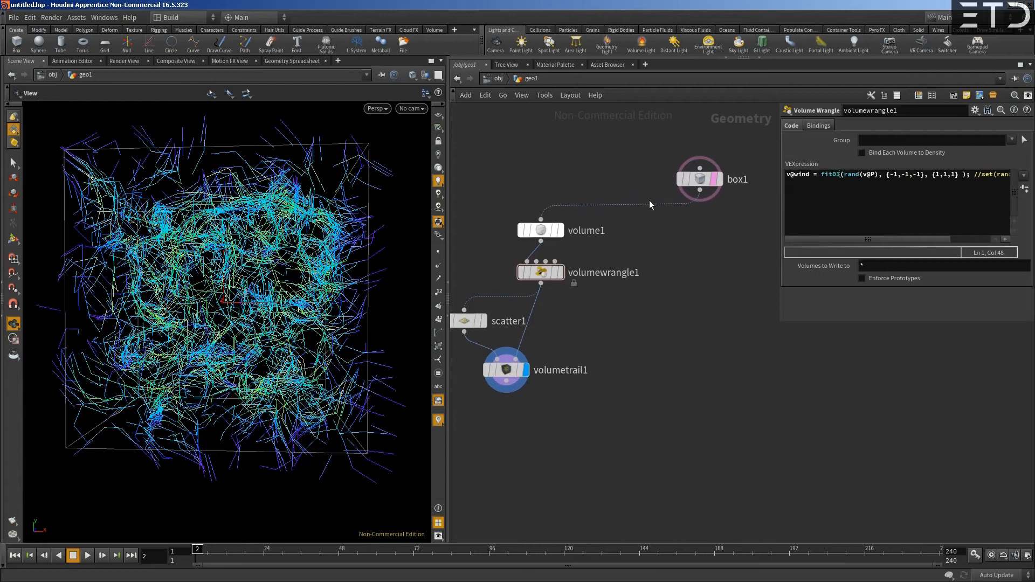
{"action": "middle_click_drag", "start_coordinate": [650, 186], "coordinate": [642, 165]}
{"action": "left_click_drag", "start_coordinate": [541, 254], "coordinate": [540, 265]}
{"action": "middle_click_drag", "start_coordinate": [478, 263], "coordinate": [592, 244]}
{"action": "left_click_drag", "start_coordinate": [573, 282], "coordinate": [619, 344]}
{"action": "middle_click_drag", "start_coordinate": [619, 348], "coordinate": [573, 345]}
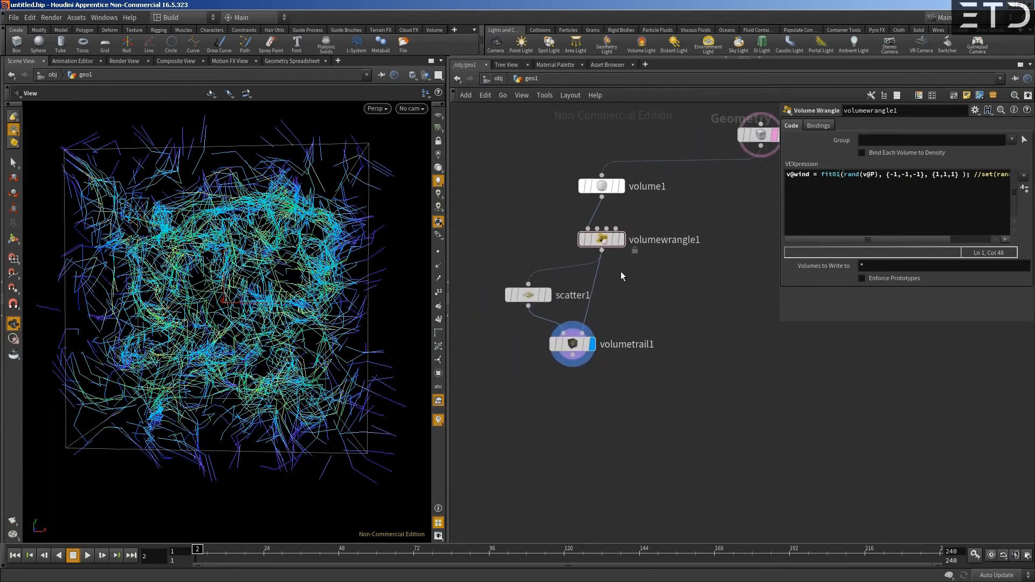
- Delete the Volume Wrangle node from the network
{"action": "mouse_move", "coordinate": [604, 243]}
{"action": "left_click_drag", "start_coordinate": [529, 232], "coordinate": [616, 252]}
{"action": "key", "text": "Delete"}
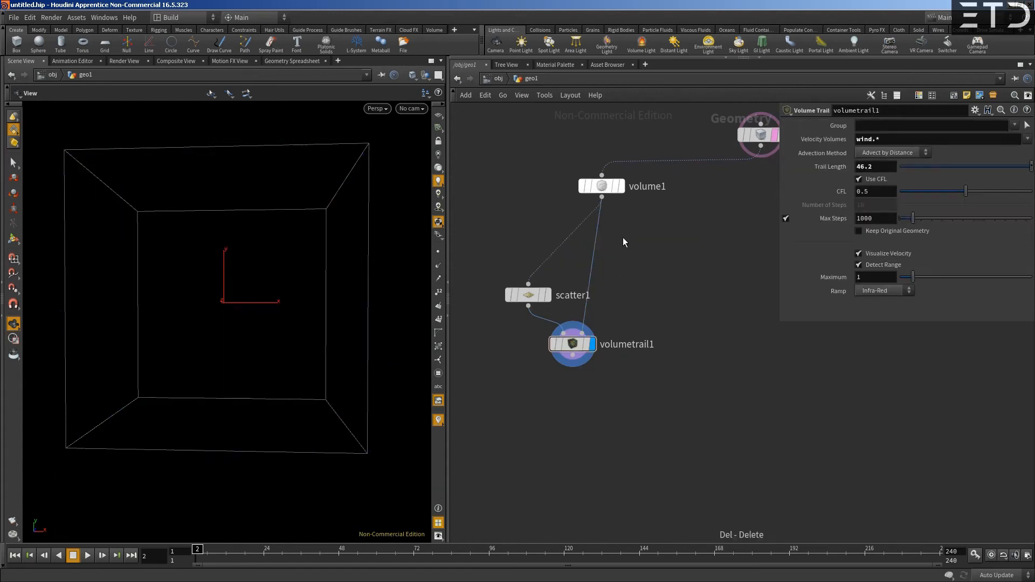
- Insert a Volume VOP node between the Volume node and its Scatter and Volume Trail connections, and open its inner network
{"action": "key", "text": "Tab"}
{"action": "type", "text": "volume vop"}
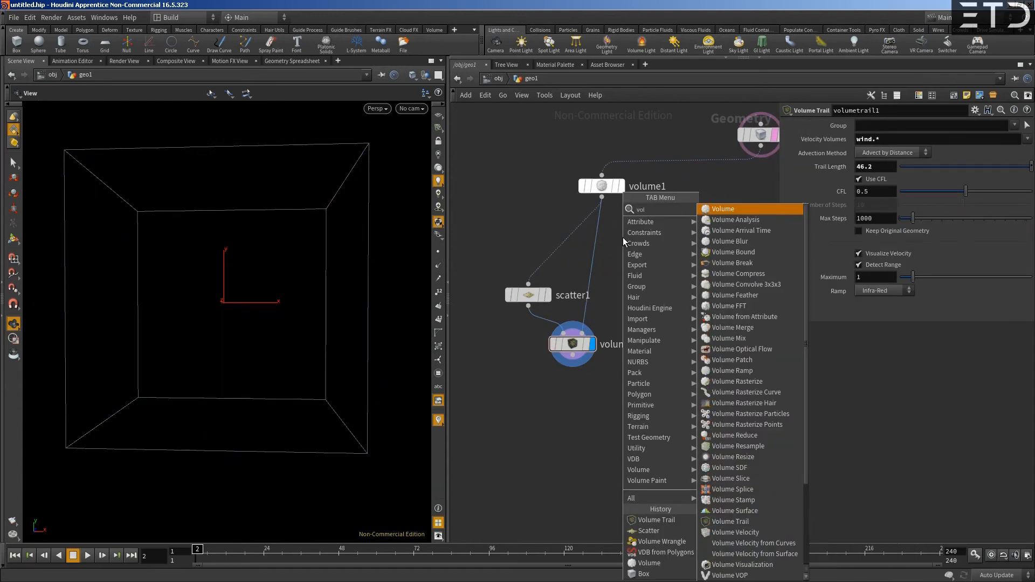
{"action": "key", "text": "Return"}
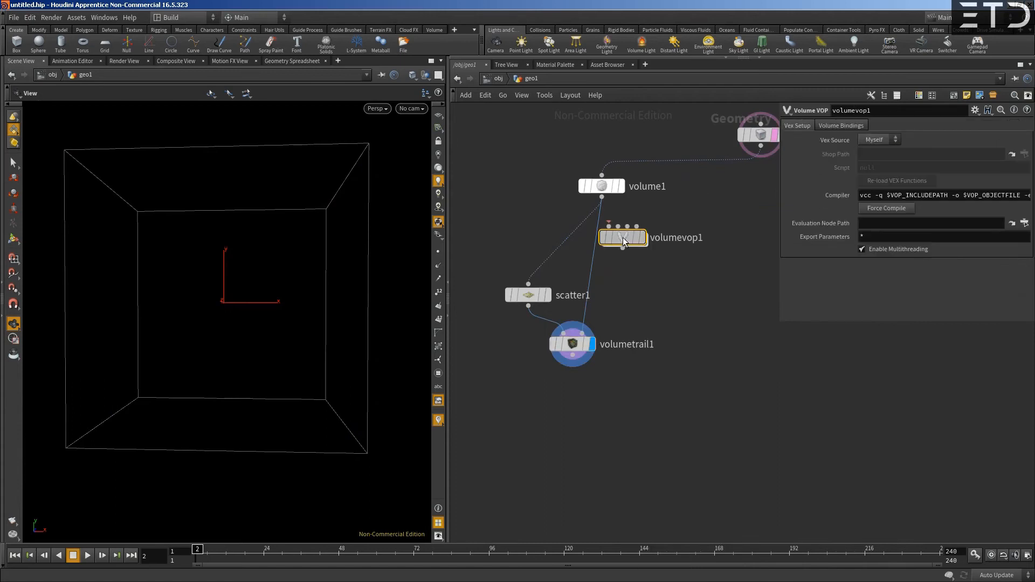
{"action": "left_click", "coordinate": [602, 238]}
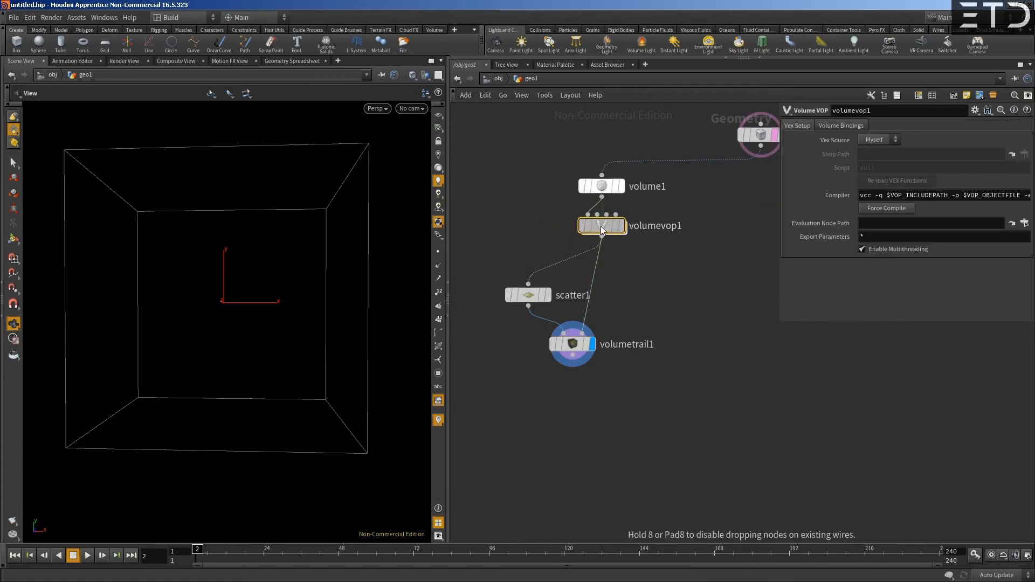
{"action": "double_click", "coordinate": [600, 226]}
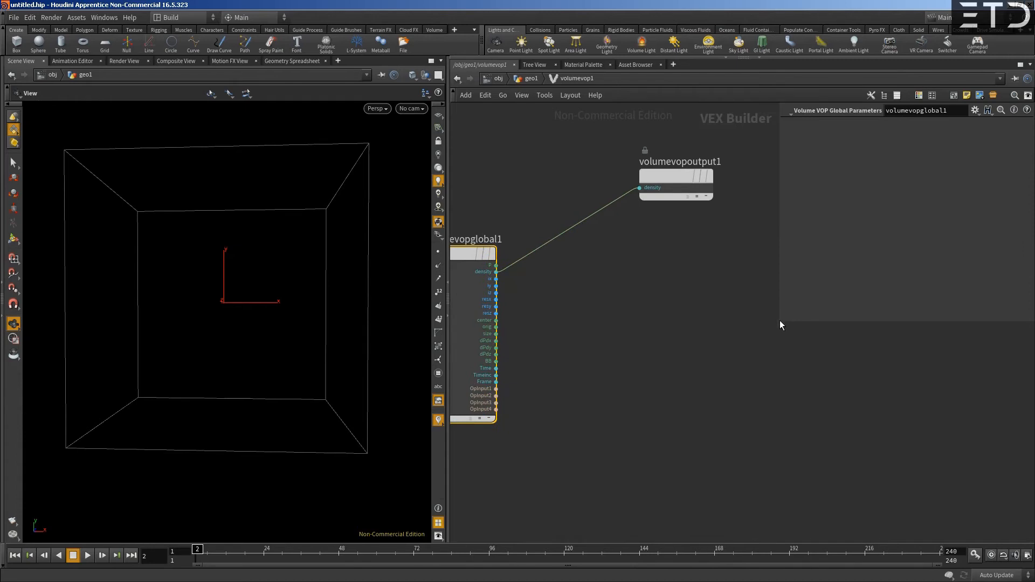
- Narrow the parameter pane and delete the Volume VOP's output node
{"action": "left_click_drag", "start_coordinate": [780, 324], "coordinate": [888, 314]}
{"action": "left_click_drag", "start_coordinate": [672, 183], "coordinate": [804, 263]}
{"action": "key", "text": "Delete"}
{"action": "key", "text": "Tab"}
{"action": "left_click", "coordinate": [601, 308]}
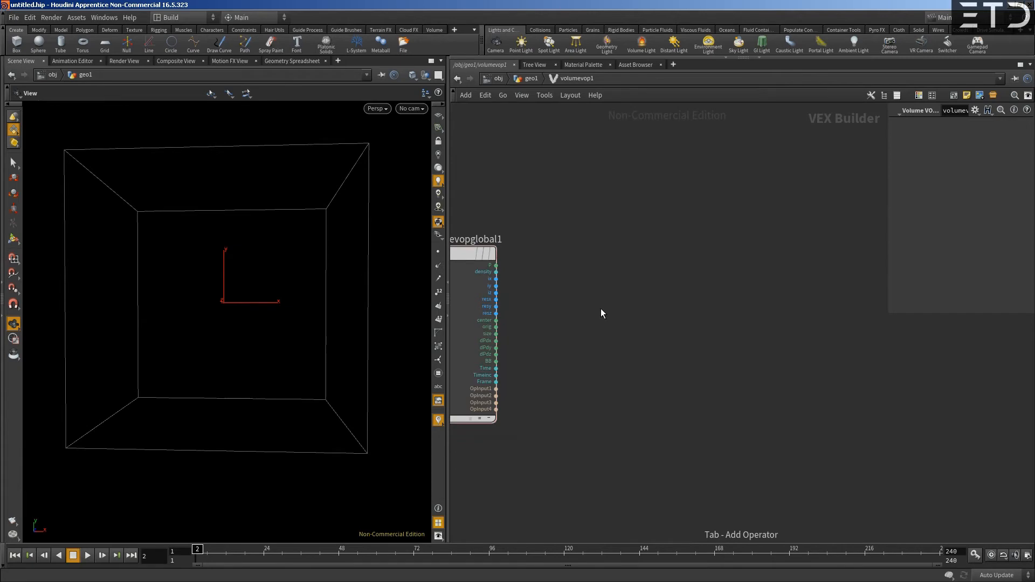
- Add a Fit Range node fed by the density output and align it beside the global parameters node
{"action": "left_click", "coordinate": [496, 272]}
{"action": "key", "text": "Tab"}
{"action": "type", "text": "fit"}
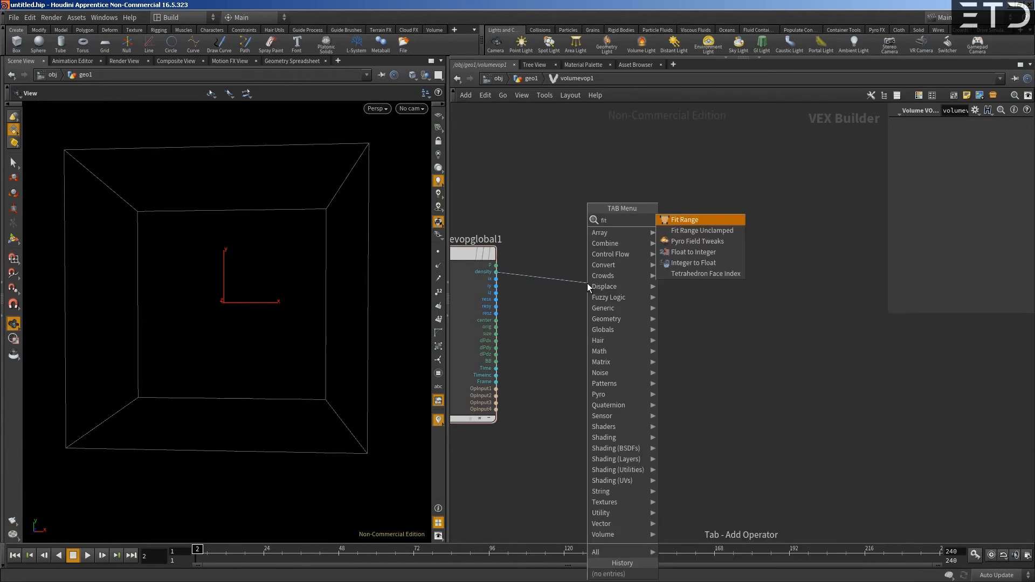
{"action": "key", "text": "Return"}
{"action": "left_click", "coordinate": [609, 283]}
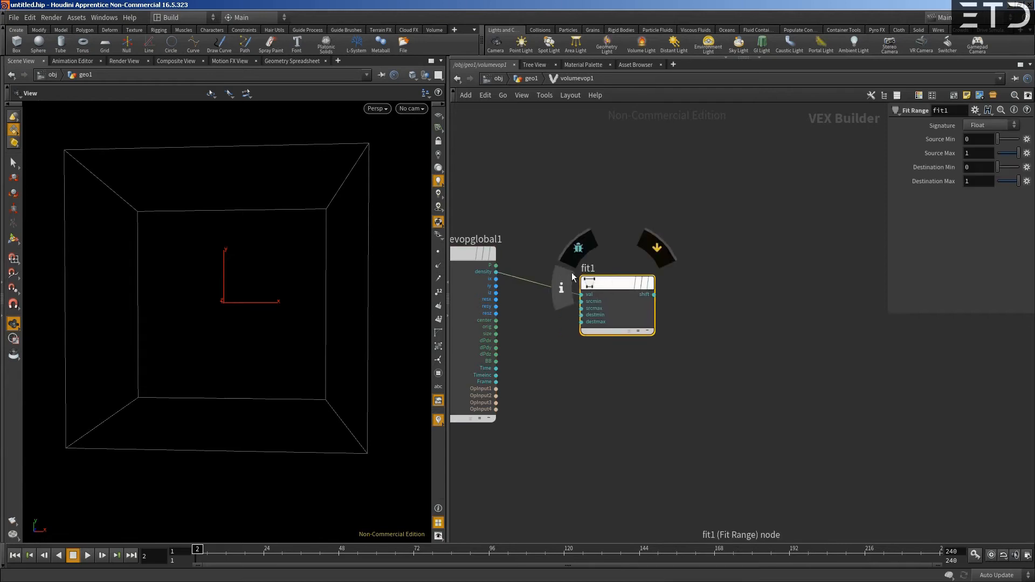
{"action": "left_click_drag", "start_coordinate": [598, 284], "coordinate": [606, 281]}
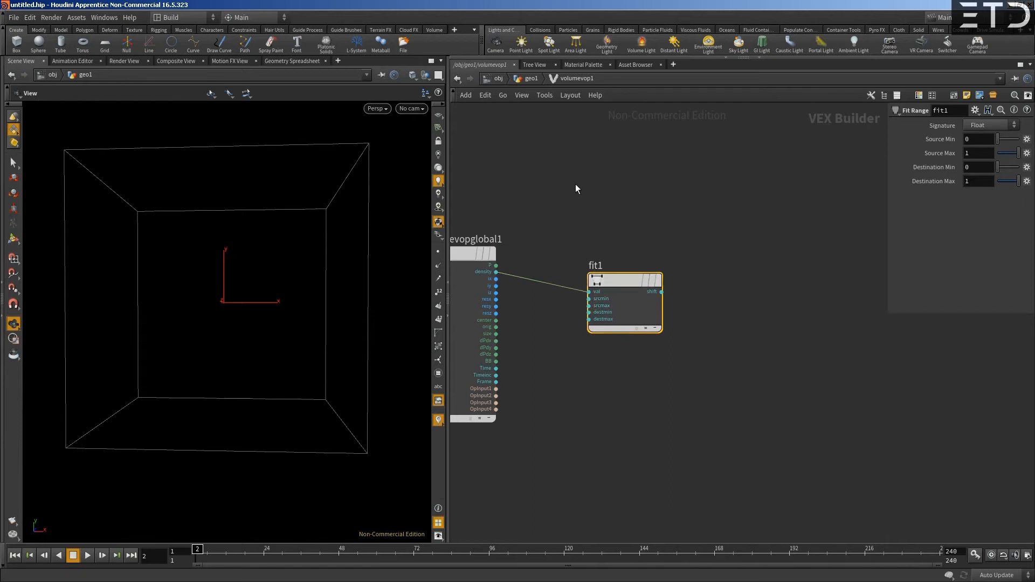
{"action": "left_click_drag", "start_coordinate": [629, 283], "coordinate": [601, 263]}
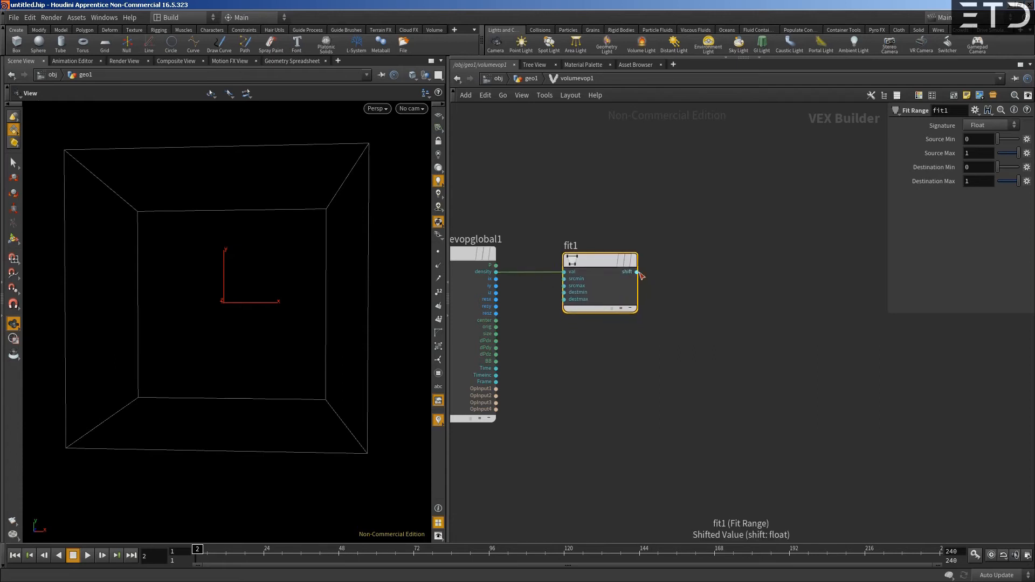
- Return to the geometry network and examine the VEX code generated by the Volume VOP
{"action": "left_click", "coordinate": [530, 79]}
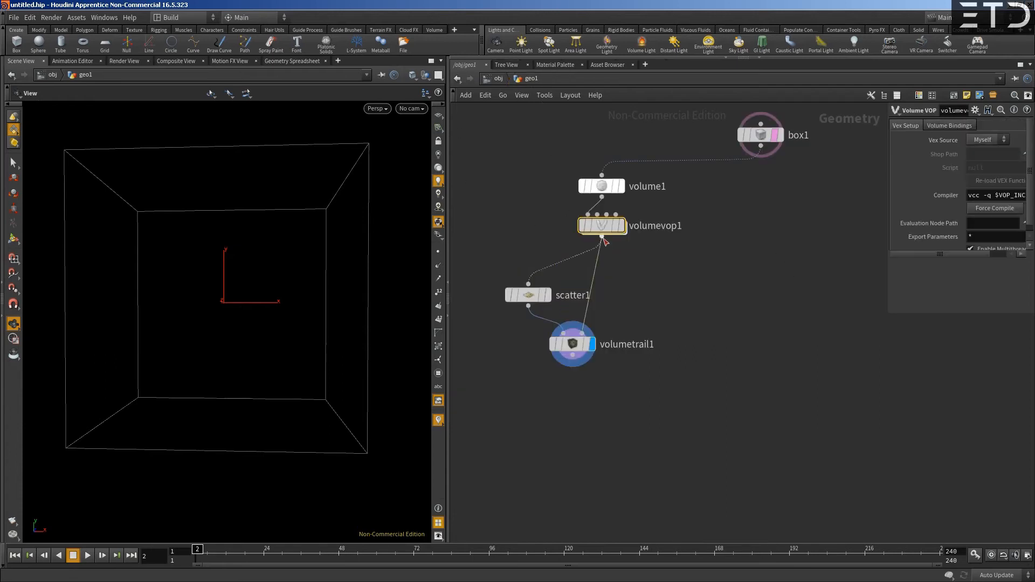
{"action": "right_click", "coordinate": [603, 226]}
{"action": "mouse_move", "coordinate": [629, 282]}
{"action": "left_click", "coordinate": [707, 283]}
{"action": "scroll", "coordinate": [651, 233], "scroll_direction": "down", "scroll_amount": 5}
{"action": "scroll", "coordinate": [684, 247], "scroll_direction": "down", "scroll_amount": 2}
{"action": "left_click_drag", "start_coordinate": [884, 172], "coordinate": [883, 433]}
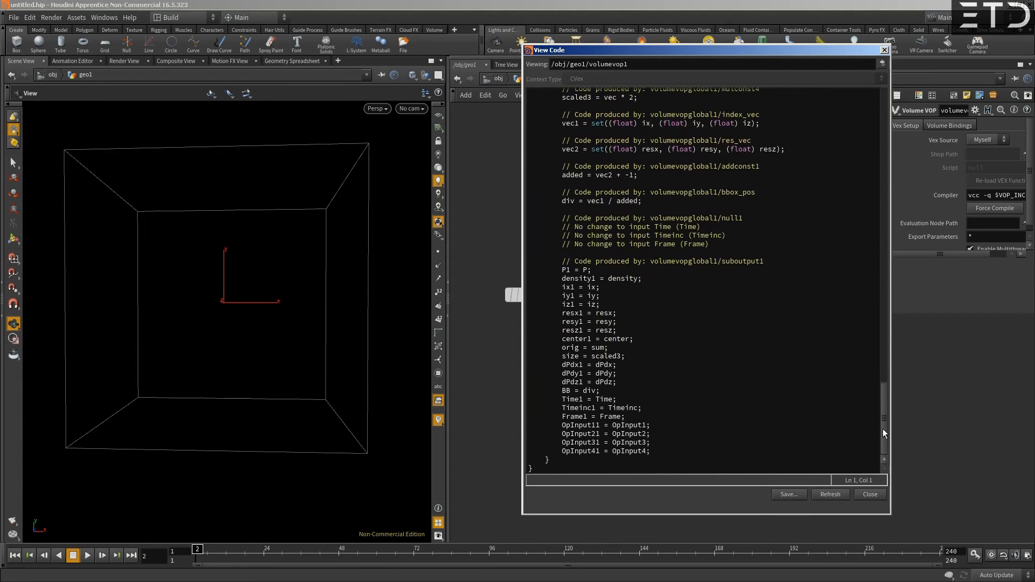
{"action": "scroll", "coordinate": [630, 277], "scroll_direction": "up", "scroll_amount": 3}
{"action": "scroll", "coordinate": [629, 283], "scroll_direction": "down", "scroll_amount": 3}
{"action": "scroll", "coordinate": [661, 306], "scroll_direction": "up", "scroll_amount": 10}
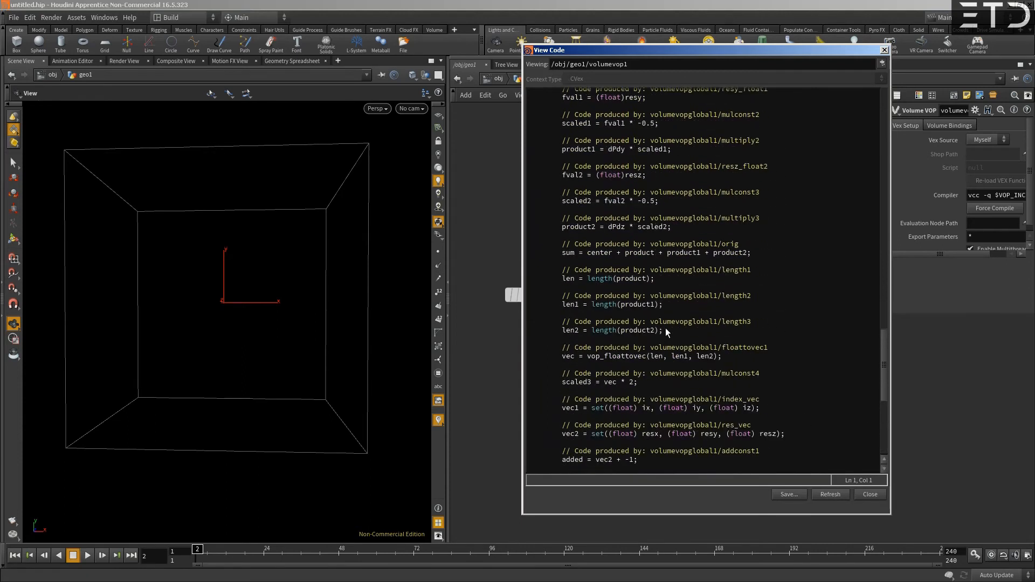
{"action": "scroll", "coordinate": [700, 264], "scroll_direction": "down", "scroll_amount": 12}
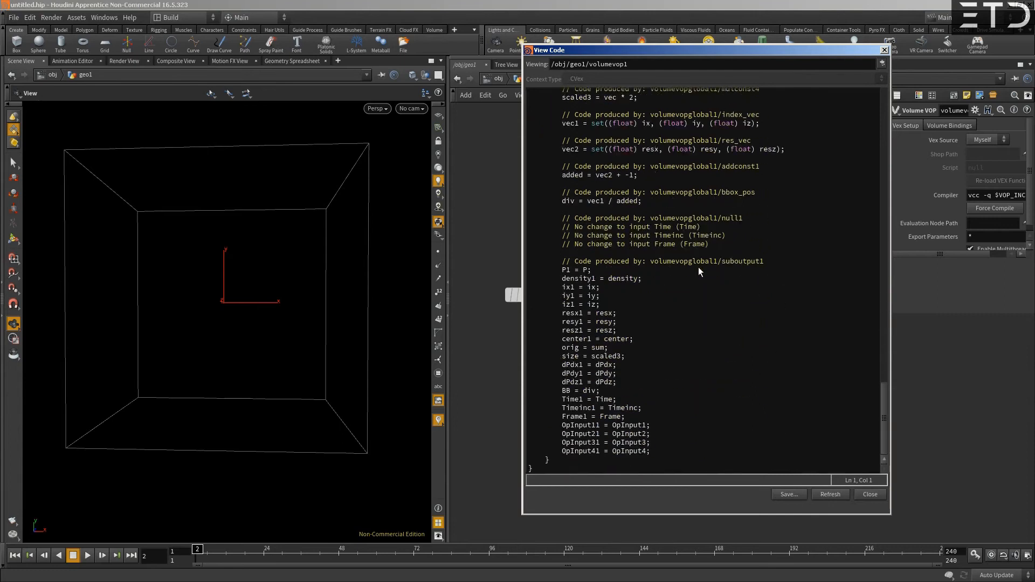
{"action": "scroll", "coordinate": [641, 330], "scroll_direction": "up", "scroll_amount": 20}
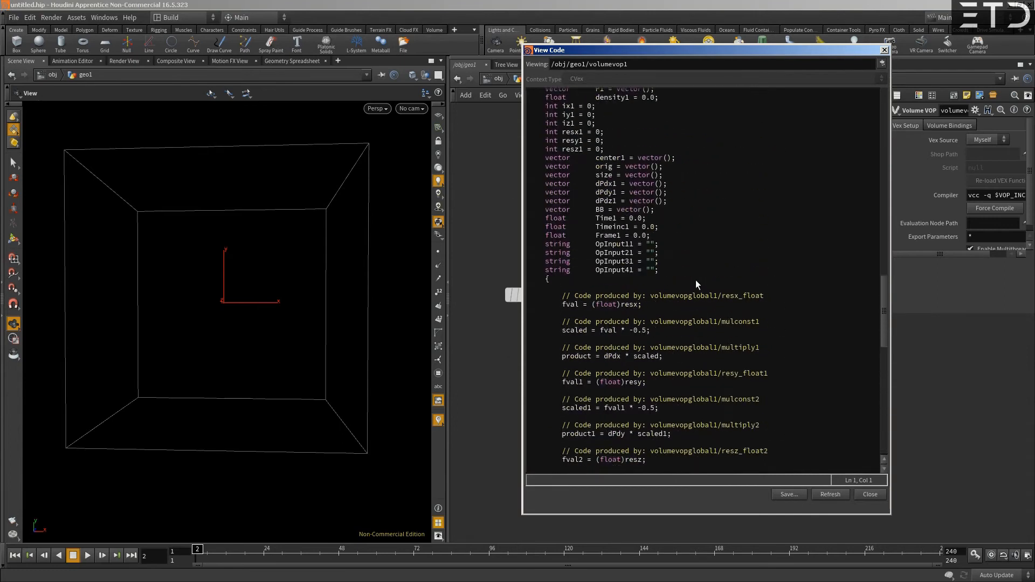
{"action": "left_click", "coordinate": [870, 496]}
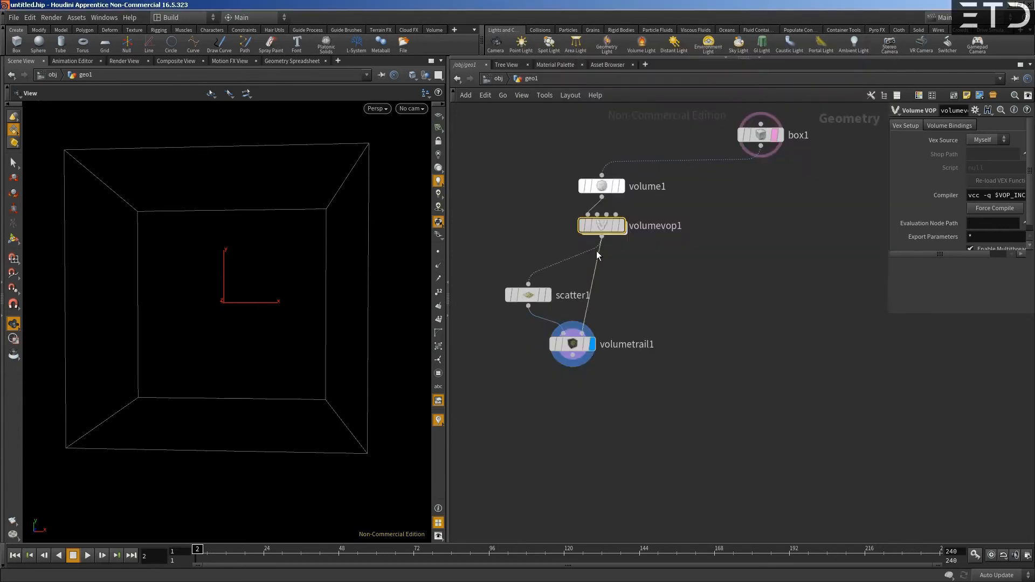
- Add an unconnected Volume Wrangle node beside the Volume VOP and activate its VEXpression field
{"action": "key", "text": "Tab"}
{"action": "type", "text": "vol wrang"}
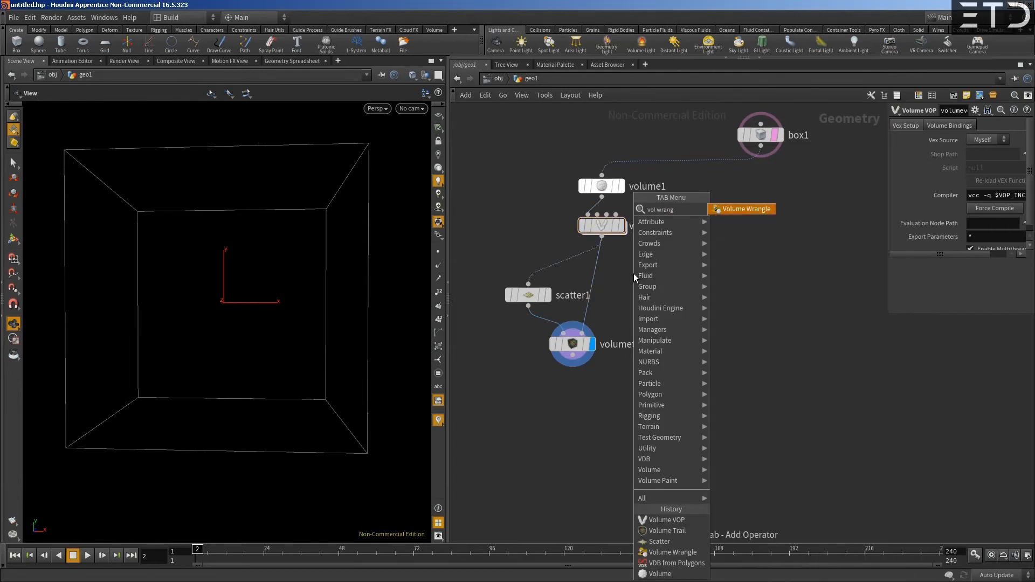
{"action": "key", "text": "Return"}
{"action": "left_click", "coordinate": [633, 273]}
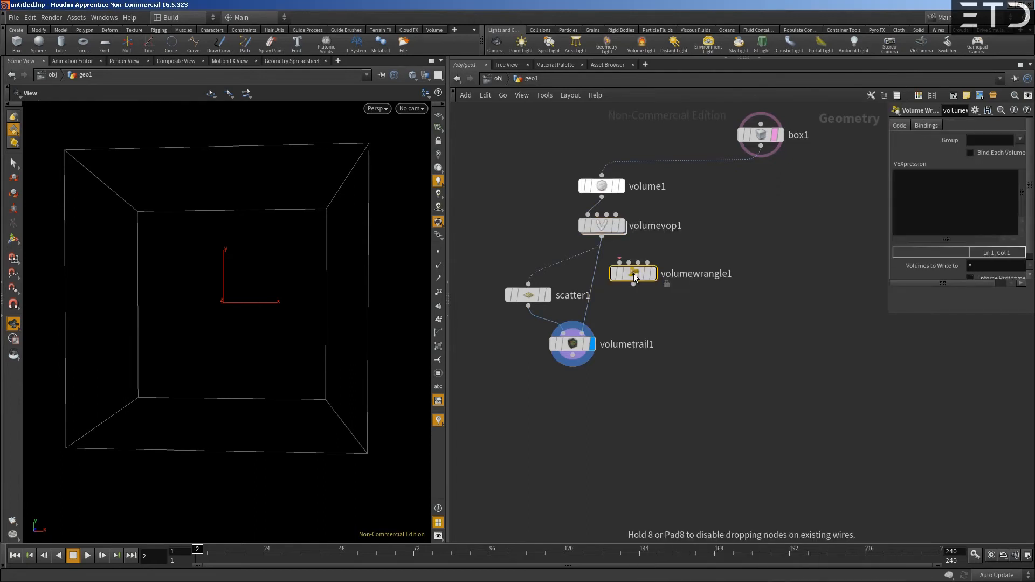
{"action": "left_click", "coordinate": [947, 208]}
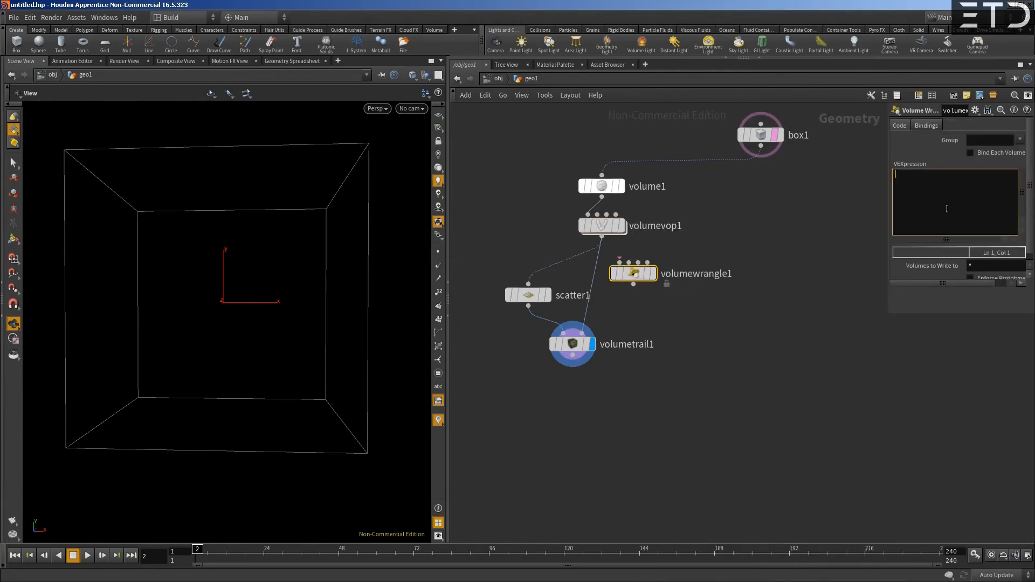
- Review the Volume VOP's VEX code again to compare it with the empty wrangle
{"action": "right_click", "coordinate": [602, 225]}
{"action": "mouse_move", "coordinate": [647, 280]}
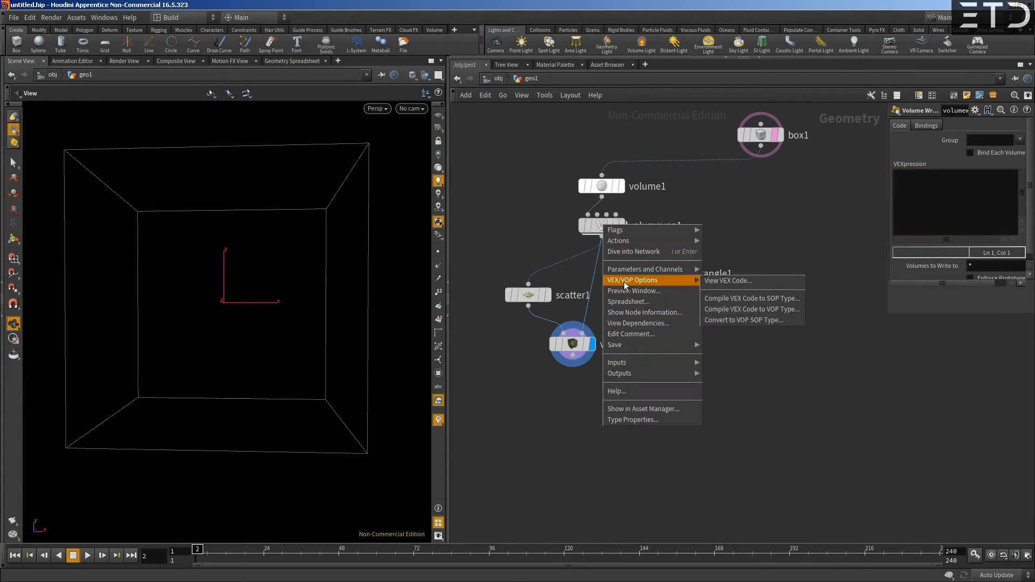
{"action": "left_click", "coordinate": [728, 281]}
{"action": "left_click_drag", "start_coordinate": [881, 79], "coordinate": [882, 216]}
{"action": "left_click_drag", "start_coordinate": [562, 164], "coordinate": [633, 436]}
{"action": "scroll", "coordinate": [681, 387], "scroll_direction": "down", "scroll_amount": 5}
{"action": "left_click_drag", "start_coordinate": [887, 233], "coordinate": [886, 327]}
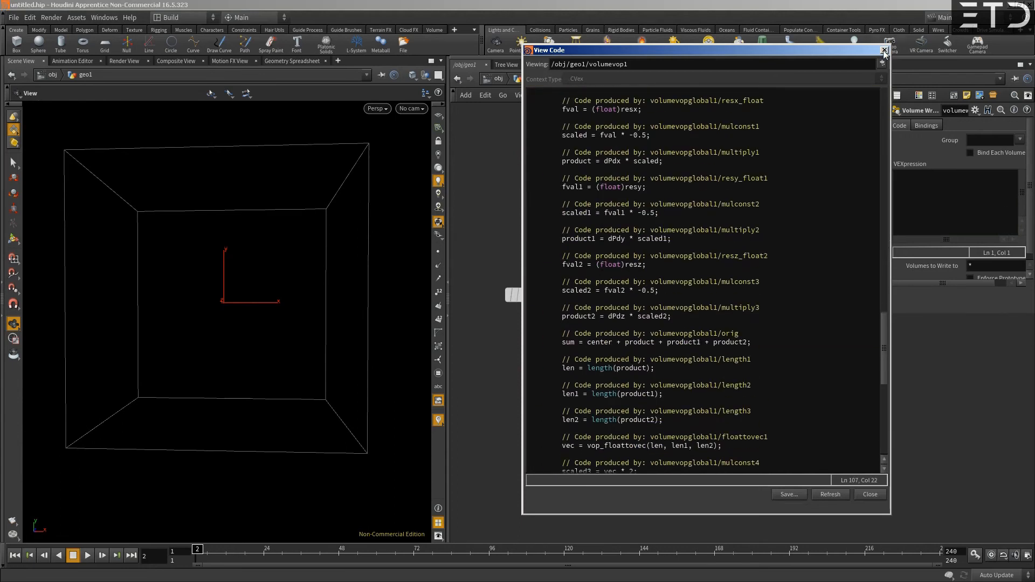
{"action": "left_click", "coordinate": [884, 50]}
- Reopen the Volume VOP's inner network and select the global parameters node
{"action": "double_click", "coordinate": [596, 226]}
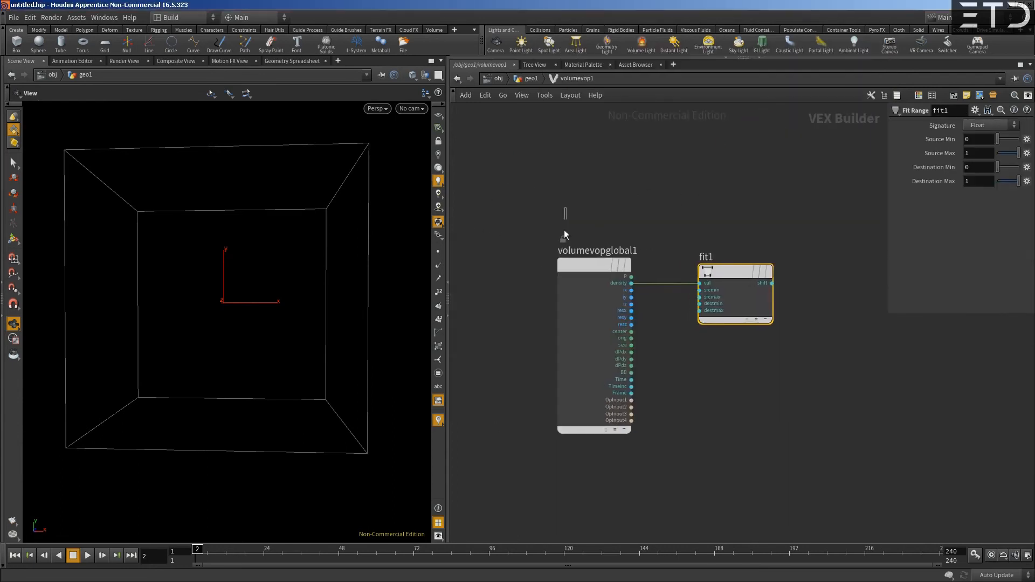
{"action": "left_click_drag", "start_coordinate": [564, 230], "coordinate": [585, 281]}
{"action": "middle_click_drag", "start_coordinate": [747, 228], "coordinate": [595, 217]}
{"action": "scroll", "coordinate": [597, 215], "scroll_direction": "down", "scroll_amount": 3}
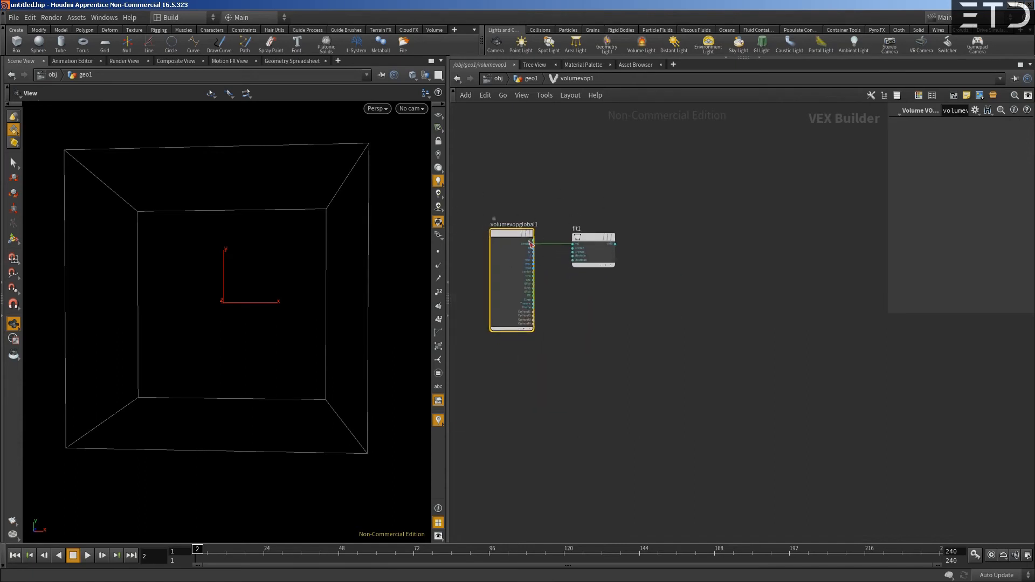
{"action": "scroll", "coordinate": [626, 244], "scroll_direction": "down", "scroll_amount": 2}
{"action": "middle_click_drag", "start_coordinate": [793, 234], "coordinate": [677, 238]}
{"action": "scroll", "coordinate": [677, 238], "scroll_direction": "down", "scroll_amount": 2}
{"action": "middle_click_drag", "start_coordinate": [569, 238], "coordinate": [661, 242]}
{"action": "scroll", "coordinate": [661, 241], "scroll_direction": "up", "scroll_amount": 6}
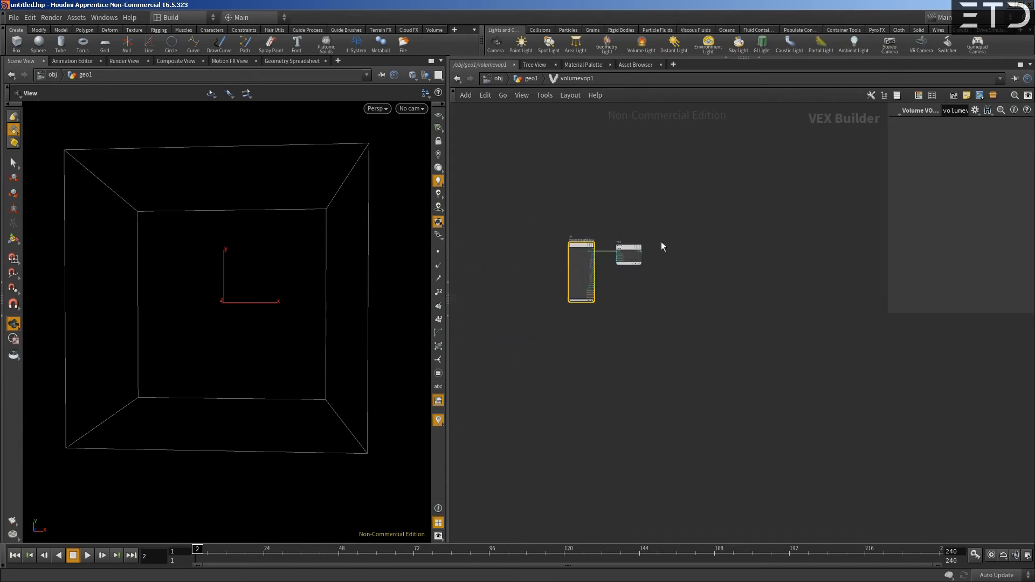
- Add a Bind node above the Fit Range node
{"action": "key", "text": "Tab"}
{"action": "type", "text": "bin"}
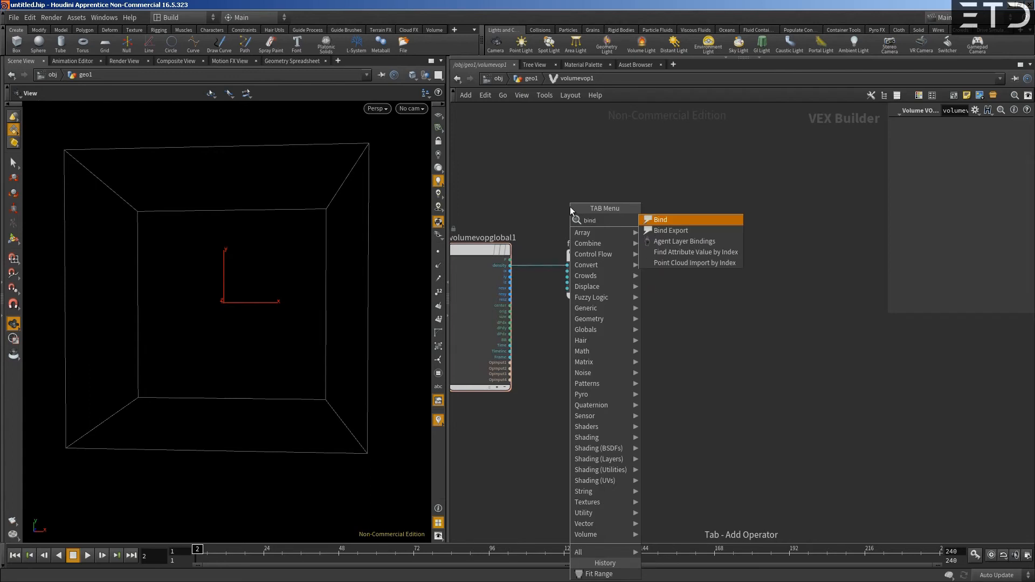
{"action": "type", "text": "d"}
{"action": "key", "text": "Return"}
{"action": "left_click", "coordinate": [581, 193]}
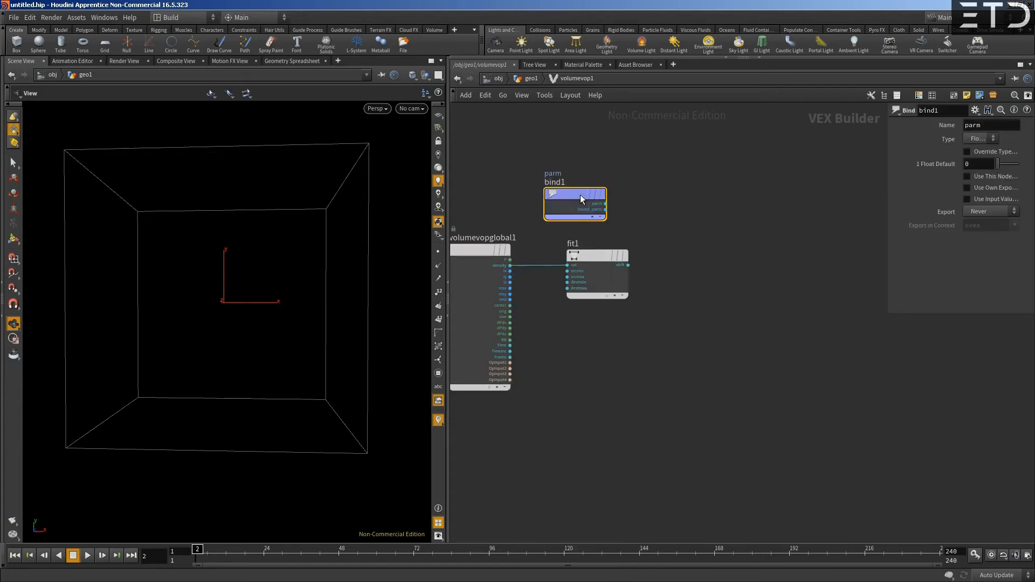
- Name the Bind node v@wind, set its type to Vector, and widen the parameter pane
{"action": "double_click", "coordinate": [976, 125]}
{"action": "type", "text": "v@wind"}
{"action": "left_click", "coordinate": [977, 138]}
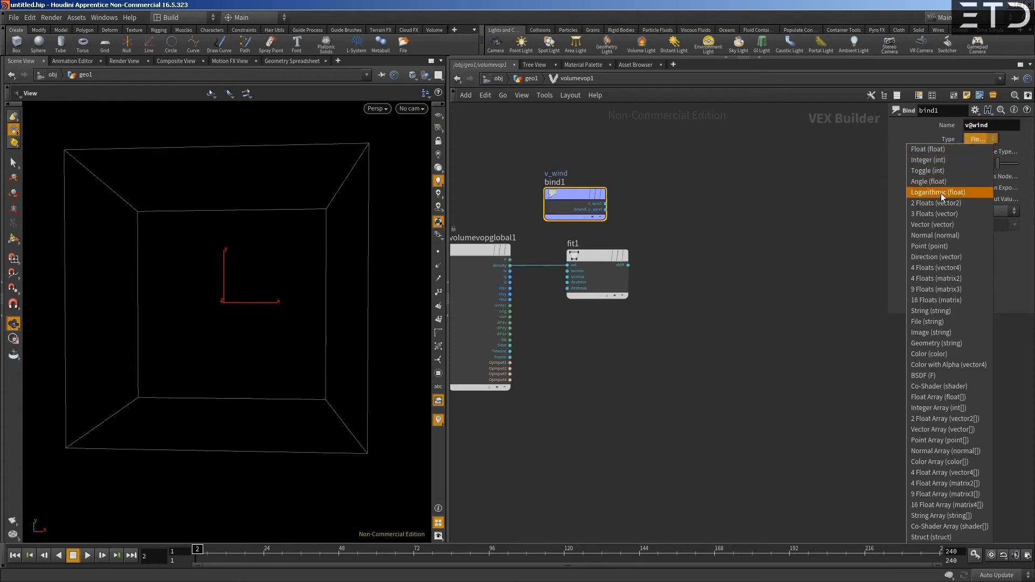
{"action": "left_click", "coordinate": [941, 224]}
{"action": "left_click_drag", "start_coordinate": [573, 196], "coordinate": [555, 194]}
{"action": "middle_click_drag", "start_coordinate": [574, 236], "coordinate": [581, 227]}
{"action": "left_click_drag", "start_coordinate": [608, 246], "coordinate": [626, 247]}
{"action": "middle_click_drag", "start_coordinate": [702, 197], "coordinate": [753, 212]}
{"action": "left_click_drag", "start_coordinate": [882, 312], "coordinate": [819, 295]}
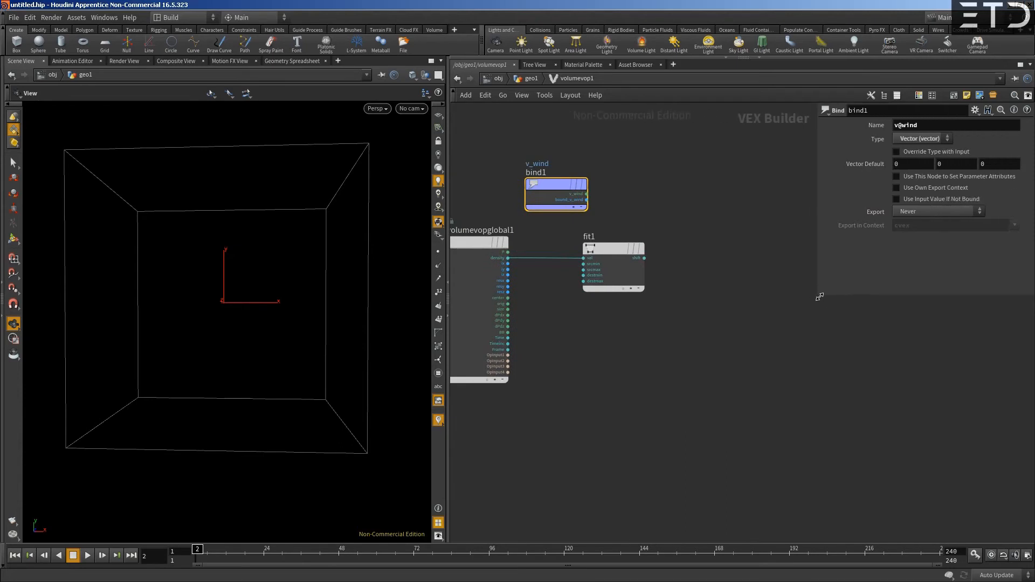
{"action": "mouse_move", "coordinate": [552, 209]}
{"action": "left_mouse_down"}
{"action": "mouse_move", "coordinate": [597, 222]}
{"action": "mouse_move", "coordinate": [562, 193]}
{"action": "left_mouse_up"}
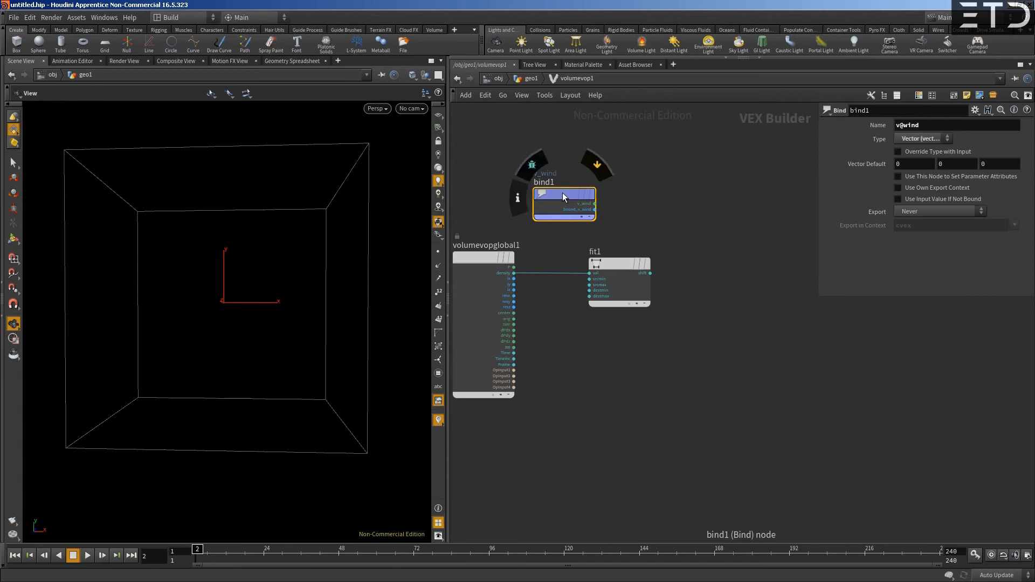
- Replace the Bind node with a Bind Export node placed above the Fit Range node
{"action": "key", "text": "Delete"}
{"action": "key", "text": "Tab"}
{"action": "type", "text": "bind"}
{"action": "key", "text": "Down"}
{"action": "key", "text": "Return"}
{"action": "left_click", "coordinate": [562, 193]}
{"action": "left_click_drag", "start_coordinate": [569, 193], "coordinate": [633, 179]}
- Name the Bind Export wind, set its type to Vector, and place it beyond the Fit Range node's output
{"action": "double_click", "coordinate": [903, 125]}
{"action": "type", "text": "wind"}
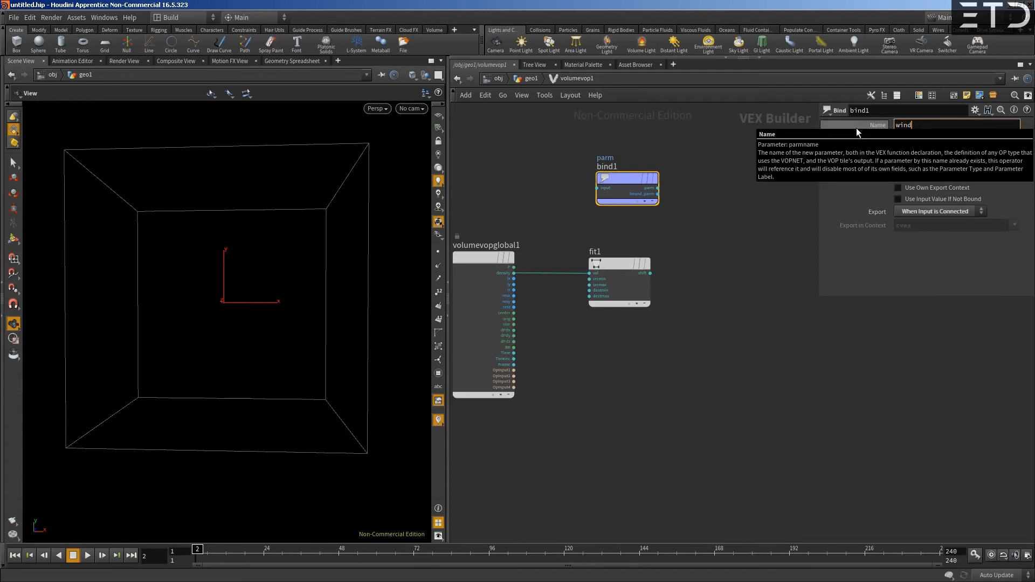
{"action": "key", "text": "Return"}
{"action": "left_click", "coordinate": [923, 140]}
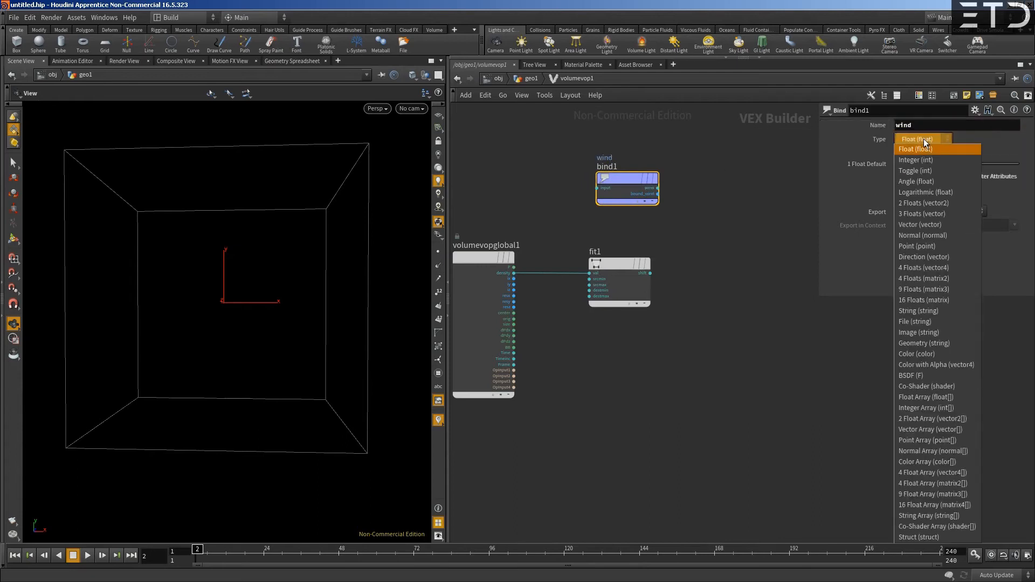
{"action": "left_click", "coordinate": [914, 224]}
{"action": "left_click_drag", "start_coordinate": [623, 183], "coordinate": [725, 263]}
- Make room before the wind Bind Export and place a Float to Vector node between it and Fit Range
{"action": "scroll", "coordinate": [677, 270], "scroll_direction": "up", "scroll_amount": 3}
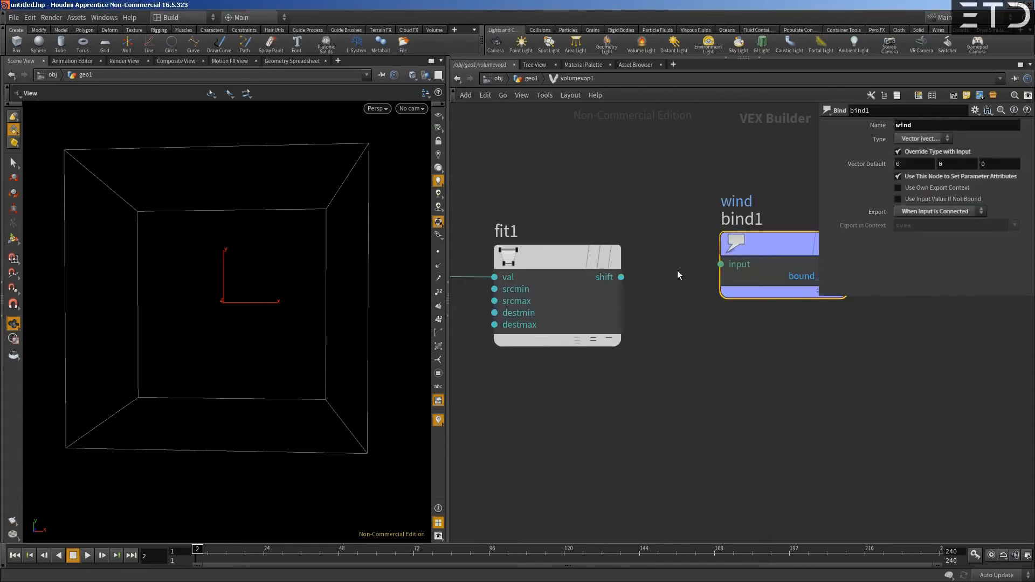
{"action": "middle_click_drag", "start_coordinate": [678, 268], "coordinate": [586, 254]}
{"action": "left_click_drag", "start_coordinate": [665, 238], "coordinate": [719, 259]}
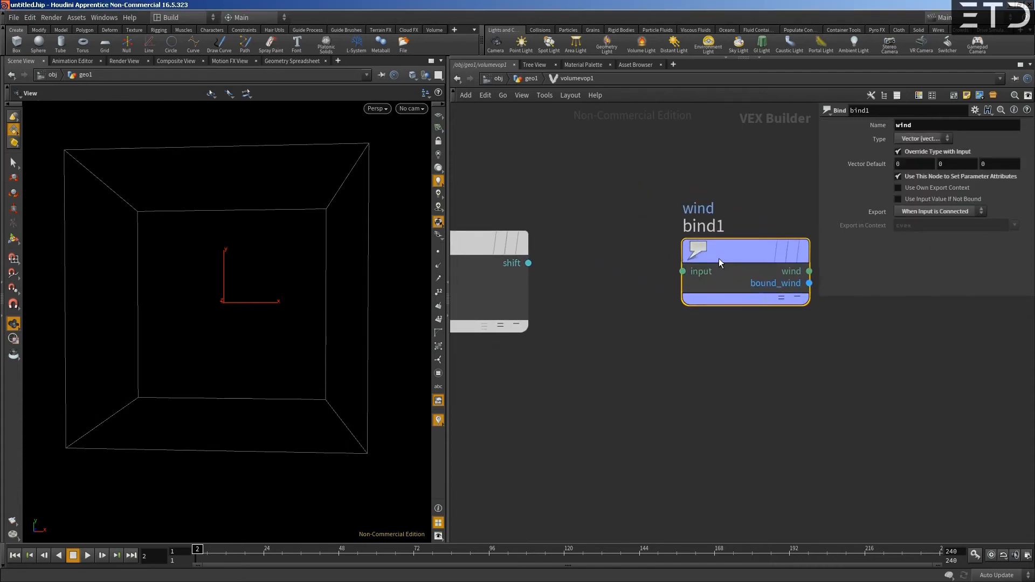
{"action": "key", "text": "Tab"}
{"action": "type", "text": "f"}
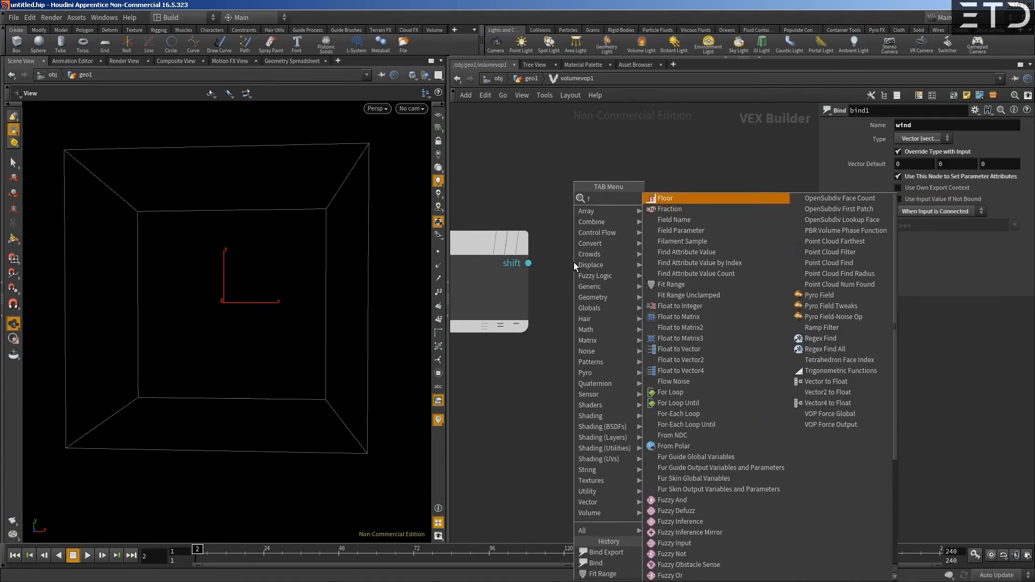
{"action": "type", "text": "loat t"}
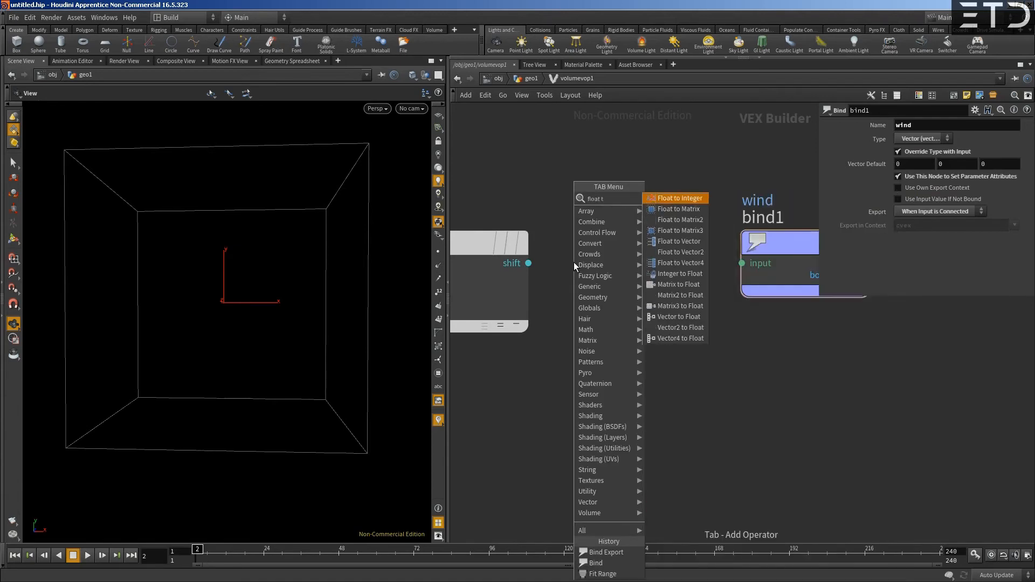
{"action": "type", "text": "o vector"}
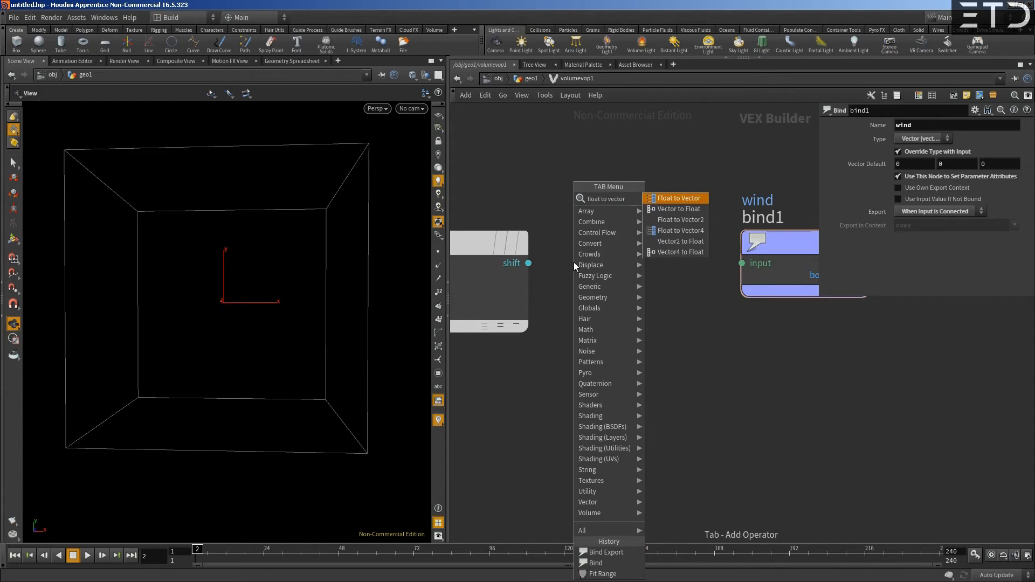
{"action": "key", "text": "Return"}
{"action": "left_click", "coordinate": [561, 260]}
{"action": "left_click_drag", "start_coordinate": [562, 260], "coordinate": [617, 247]}
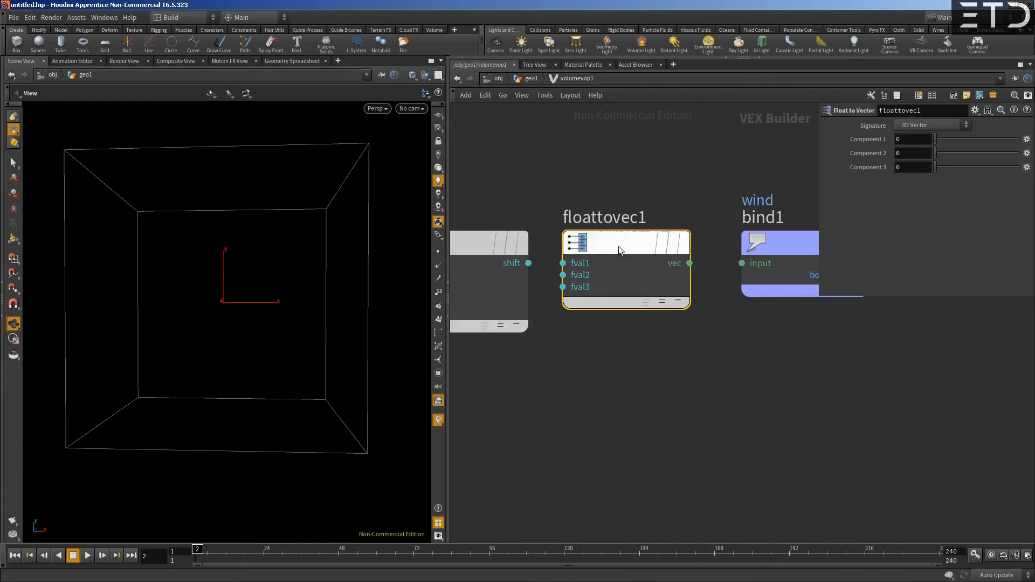
- Wire the Fit Range output into the first component of Float to Vector, and its vector output into the wind Bind Export
{"action": "scroll", "coordinate": [679, 267], "scroll_direction": "down", "scroll_amount": 4}
{"action": "left_click_drag", "start_coordinate": [818, 299], "coordinate": [855, 279]}
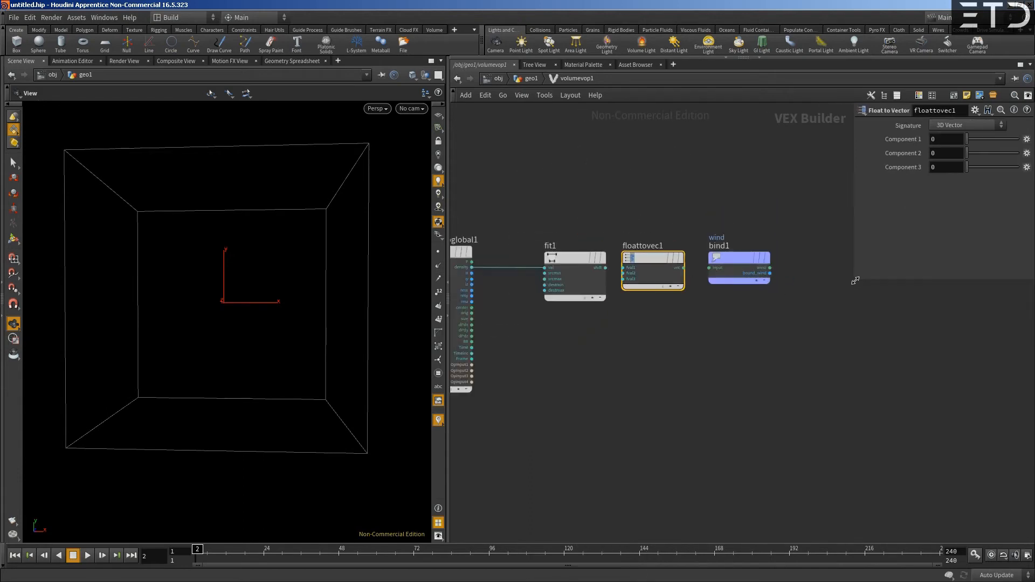
{"action": "left_click_drag", "start_coordinate": [701, 277], "coordinate": [691, 277]}
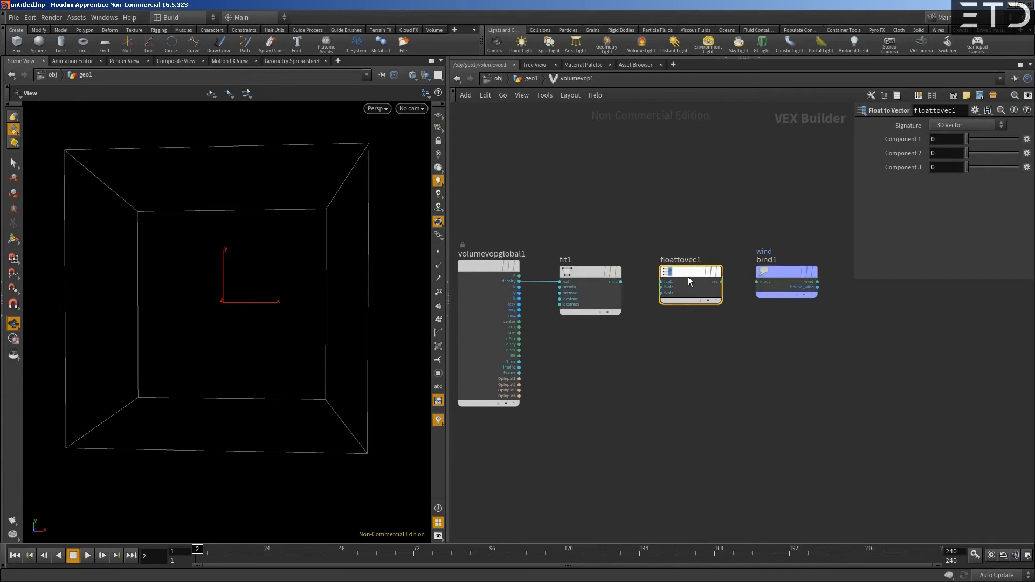
{"action": "left_click", "coordinate": [620, 281]}
{"action": "left_click", "coordinate": [661, 281]}
{"action": "left_click", "coordinate": [721, 282]}
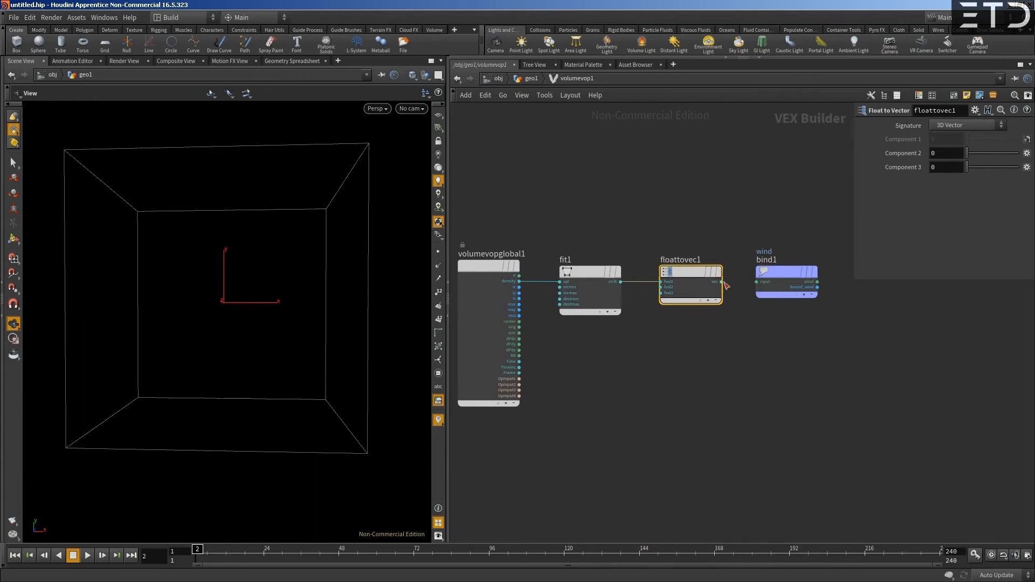
{"action": "left_click", "coordinate": [757, 282]}
- Spread out the VOP nodes, leaving a wide gap between the volume globals and the Fit Range node
{"action": "middle_click_drag", "start_coordinate": [574, 257], "coordinate": [621, 280]}
{"action": "left_click_drag", "start_coordinate": [563, 267], "coordinate": [503, 266]}
{"action": "middle_click_drag", "start_coordinate": [603, 240], "coordinate": [608, 277]}
{"action": "left_click_drag", "start_coordinate": [657, 330], "coordinate": [667, 329]}
{"action": "middle_click_drag", "start_coordinate": [624, 303], "coordinate": [641, 304]}
{"action": "left_click_drag", "start_coordinate": [515, 319], "coordinate": [505, 319]}
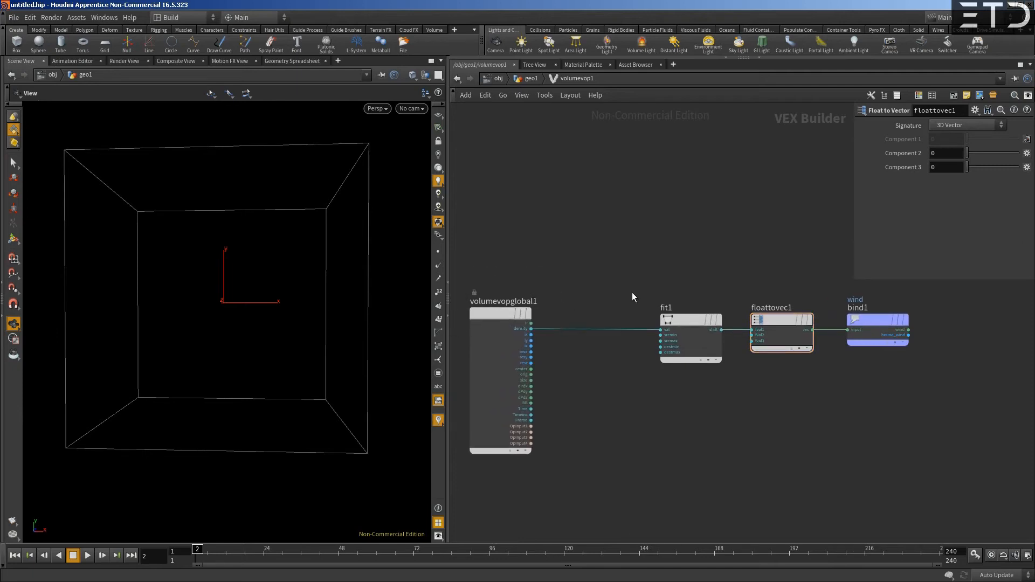
{"action": "middle_click_drag", "start_coordinate": [598, 302], "coordinate": [643, 322]}
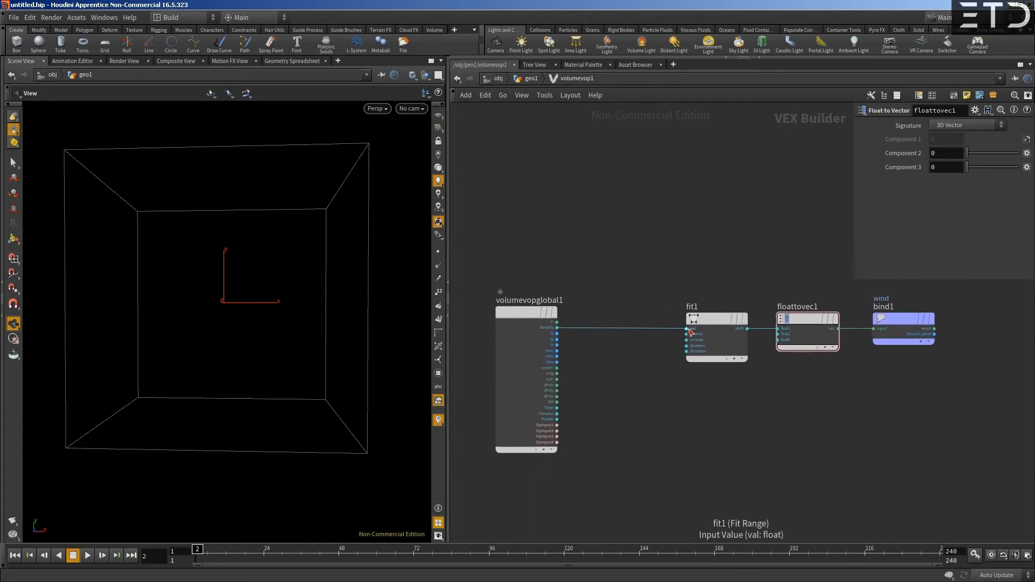
- Add a Vector to Float node just above the wire between the volume globals and Fit Range
{"action": "scroll", "coordinate": [620, 351], "scroll_direction": "up", "scroll_amount": 2}
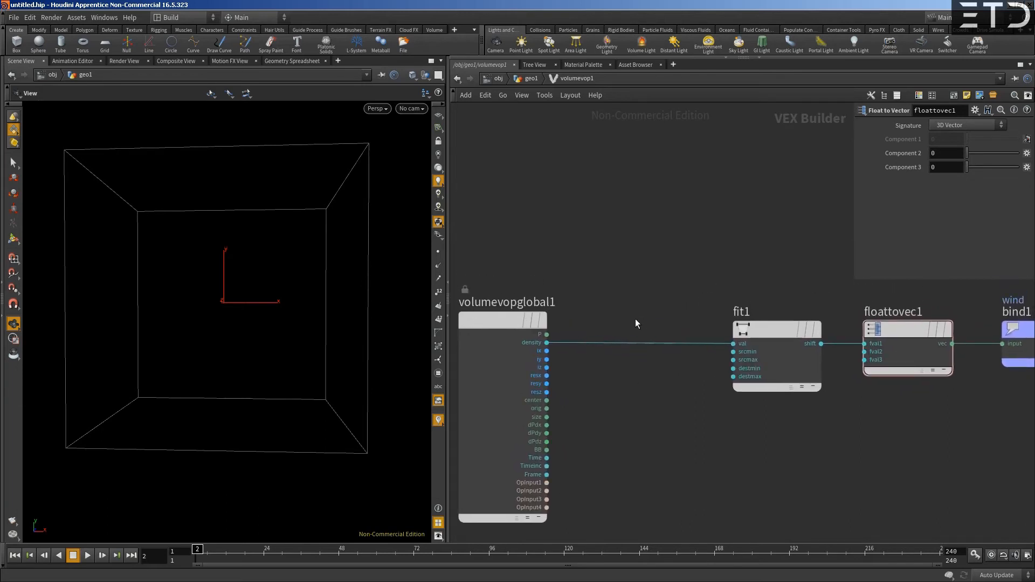
{"action": "left_click", "coordinate": [734, 344]}
{"action": "key", "text": "Tab"}
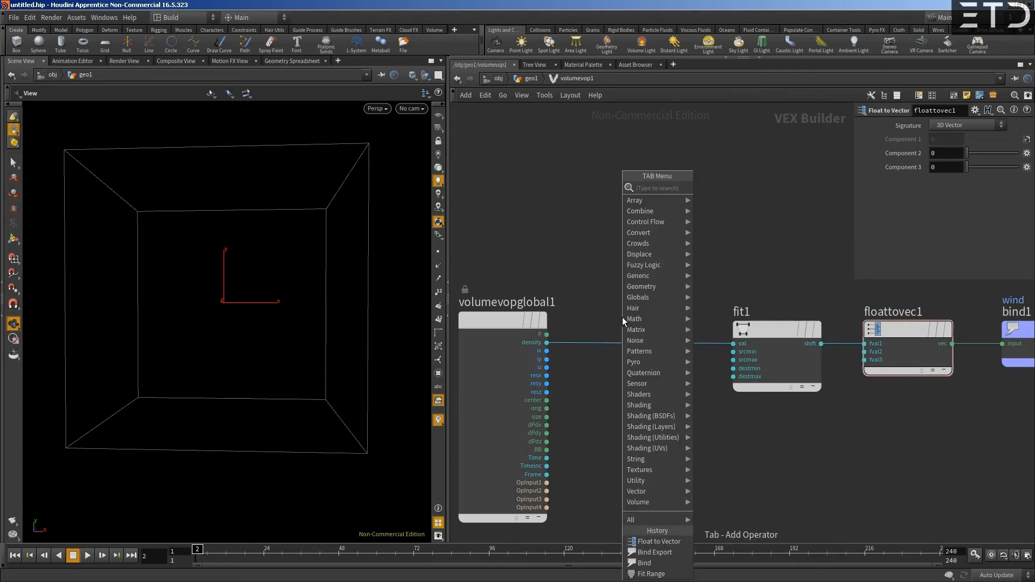
{"action": "type", "text": "vec to f"}
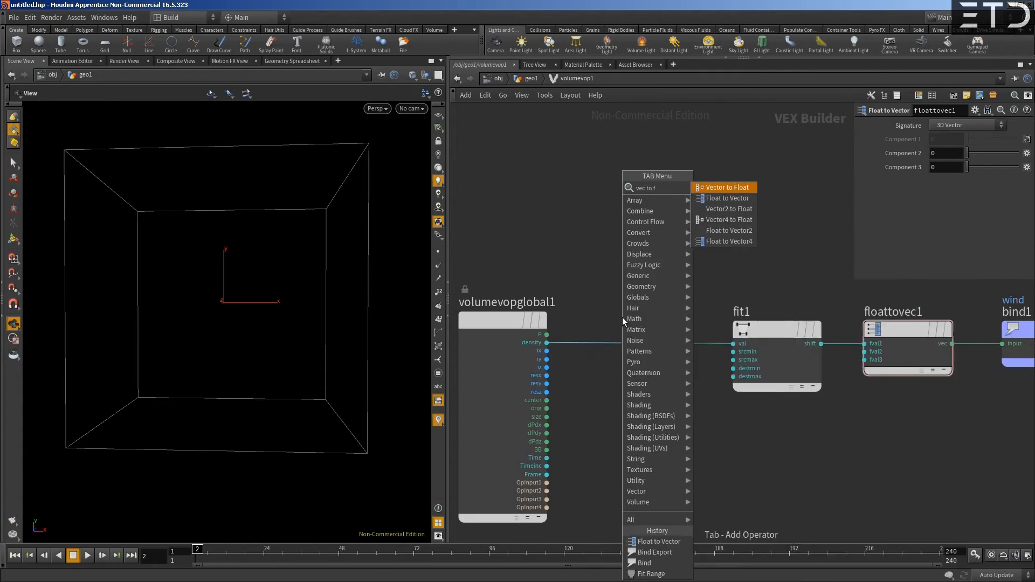
{"action": "key", "text": "Return"}
{"action": "left_click", "coordinate": [622, 317]}
{"action": "left_click_drag", "start_coordinate": [623, 315], "coordinate": [630, 286]}
- Wire the globals' P into Vector to Float, and its second output (fval2) into the Fit Range value input
{"action": "left_click", "coordinate": [586, 304]}
{"action": "left_click", "coordinate": [547, 334]}
{"action": "left_click", "coordinate": [673, 312]}
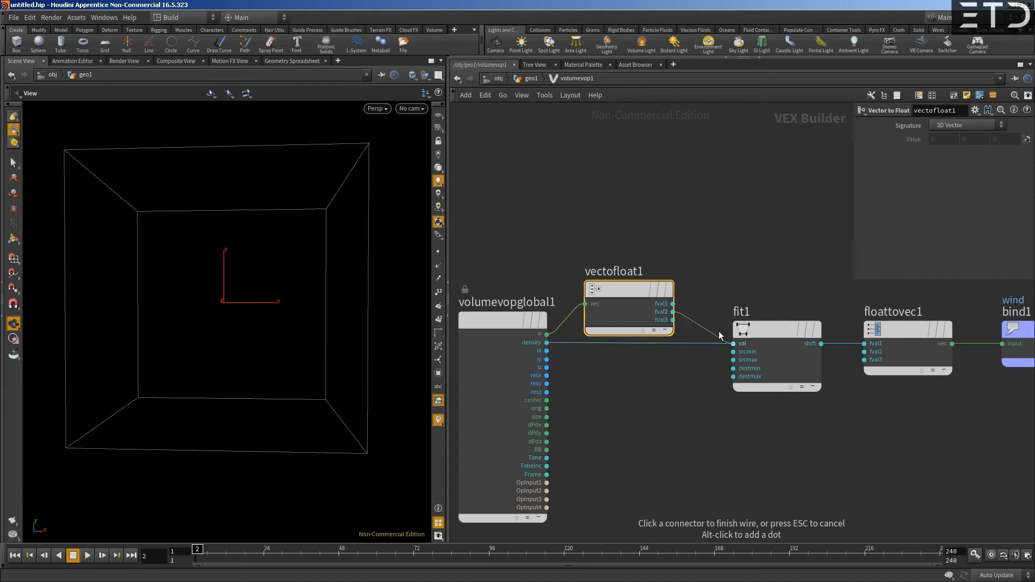
{"action": "left_click", "coordinate": [758, 244]}
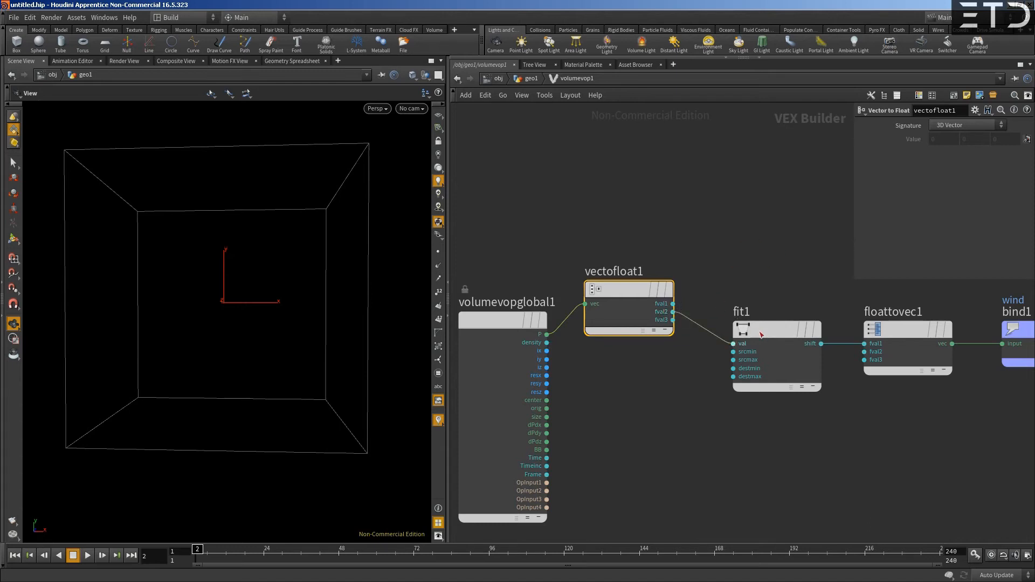
- Set the Fit Range node's source range to -50 to 50 and its destination minimum to -1
{"action": "left_click", "coordinate": [763, 334]}
{"action": "type", "text": "-50"}
{"action": "key", "text": "Tab"}
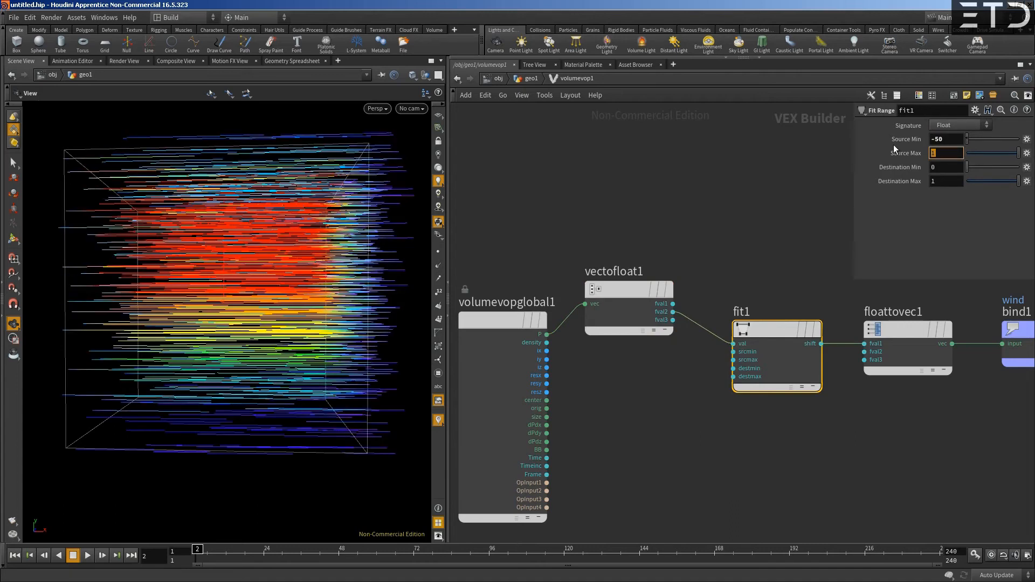
{"action": "type", "text": "50"}
{"action": "key", "text": "Tab"}
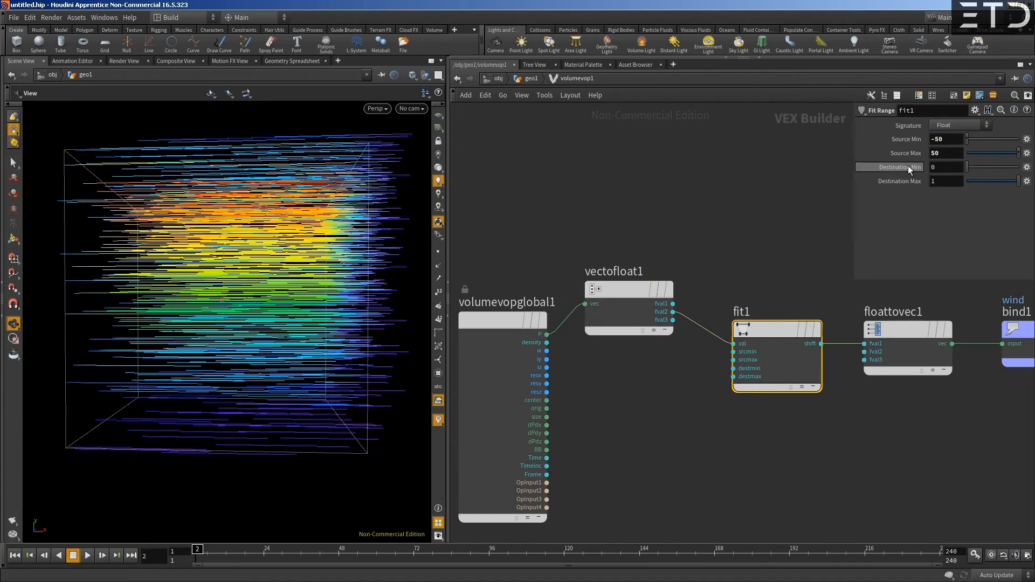
{"action": "type", "text": "-1"}
{"action": "key", "text": "Return"}
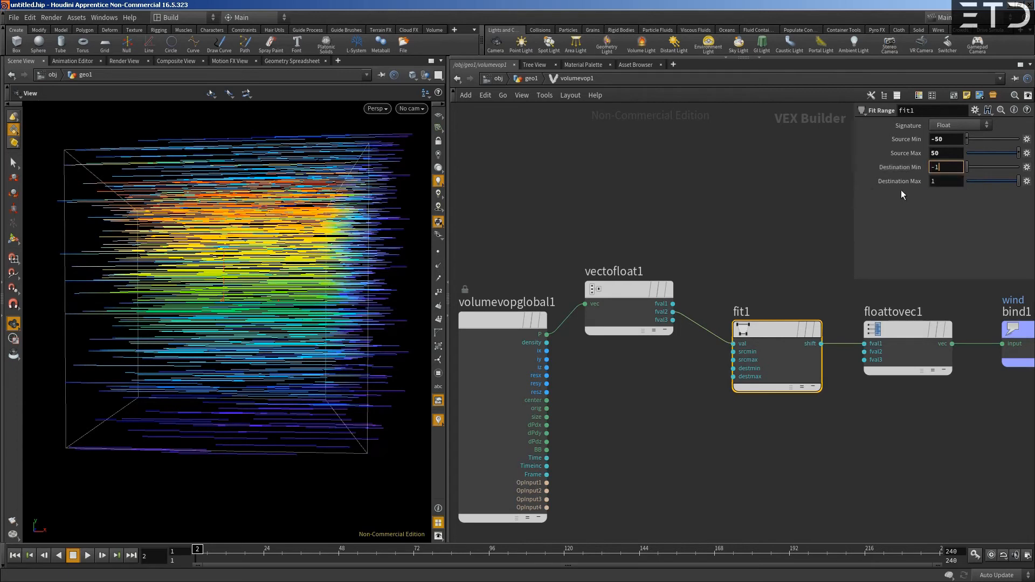
- Return to the geo1 network, shorten the Volume Trail's trail length, and move the trail and wrangle nodes further apart
{"action": "left_click", "coordinate": [575, 210]}
{"action": "middle_click_drag", "start_coordinate": [798, 285], "coordinate": [716, 306]}
{"action": "scroll", "coordinate": [684, 254], "scroll_direction": "down", "scroll_amount": 1}
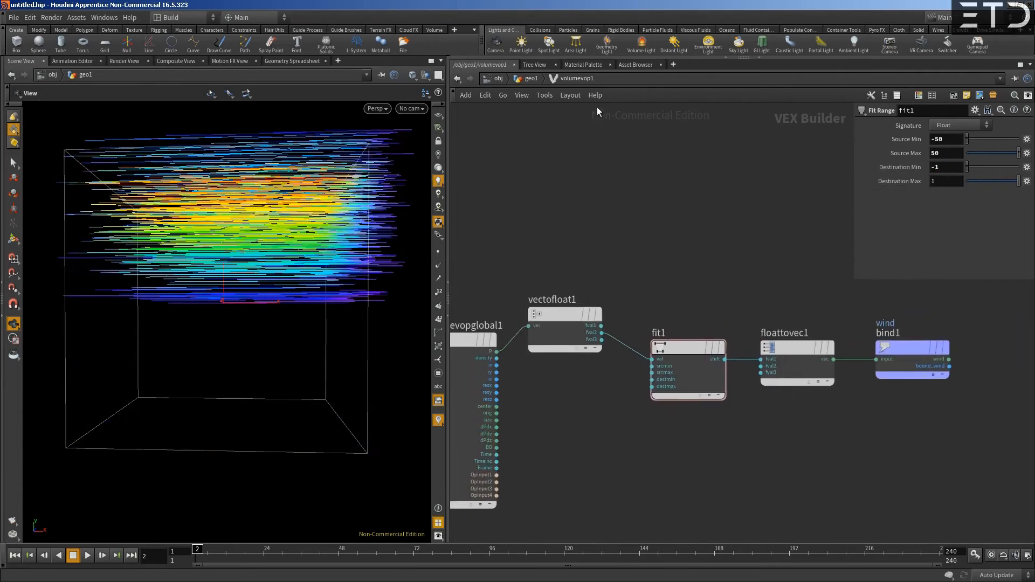
{"action": "left_click", "coordinate": [531, 79]}
{"action": "left_click", "coordinate": [578, 343]}
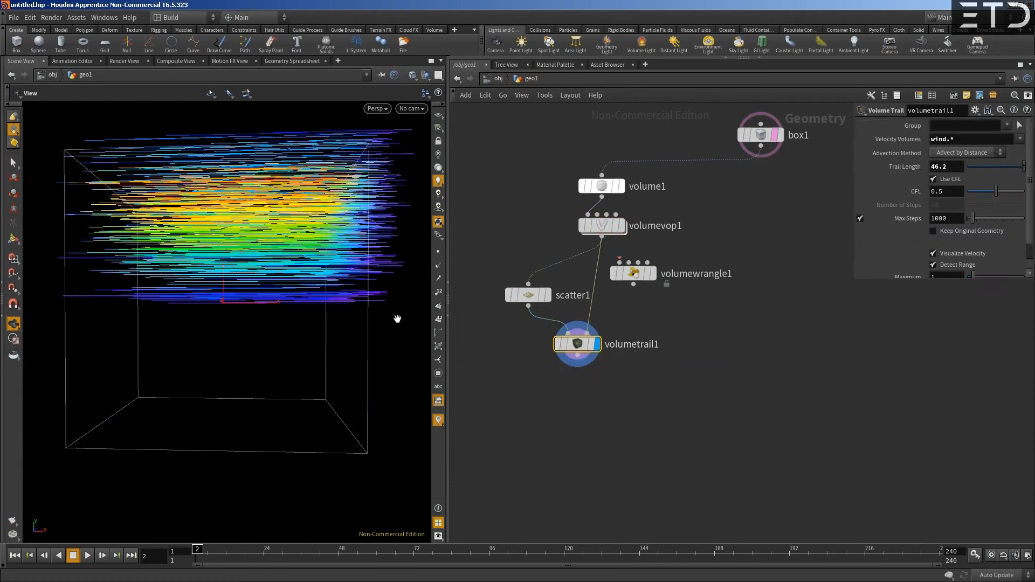
{"action": "left_click_drag", "start_coordinate": [224, 280], "coordinate": [220, 338], "text": "alt"}
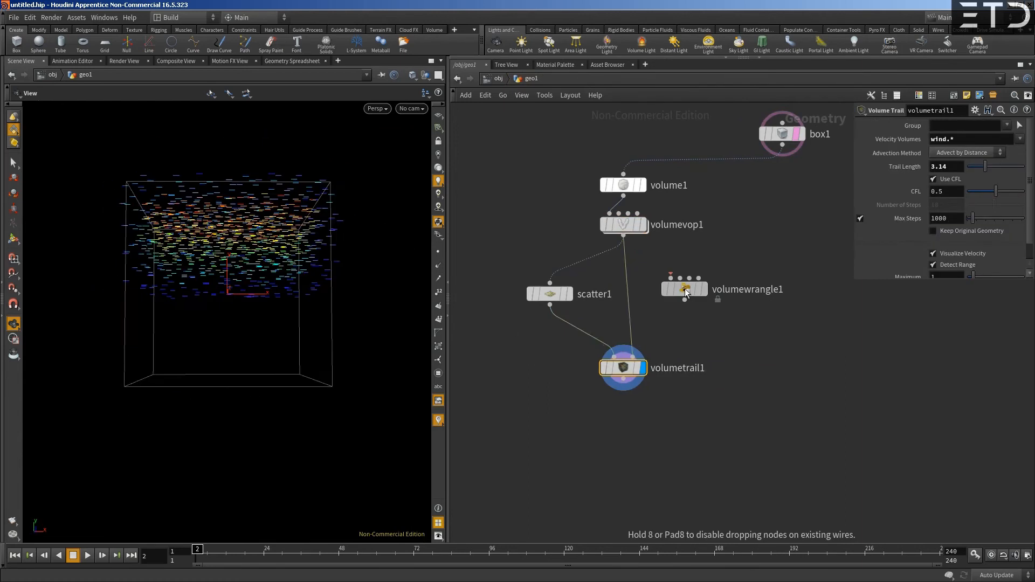
{"action": "left_click_drag", "start_coordinate": [685, 289], "coordinate": [699, 297]}
{"action": "middle_click_drag", "start_coordinate": [663, 269], "coordinate": [680, 264]}
- Examine the Scatter node's Generate options, leaving the mode at By Density
{"action": "left_click", "coordinate": [566, 287]}
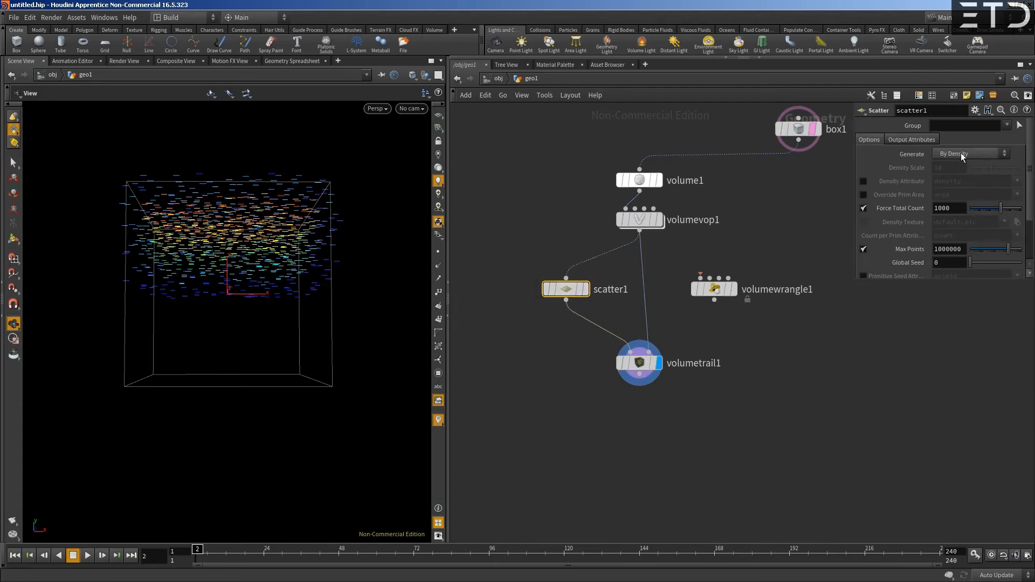
{"action": "mouse_move", "coordinate": [646, 219]}
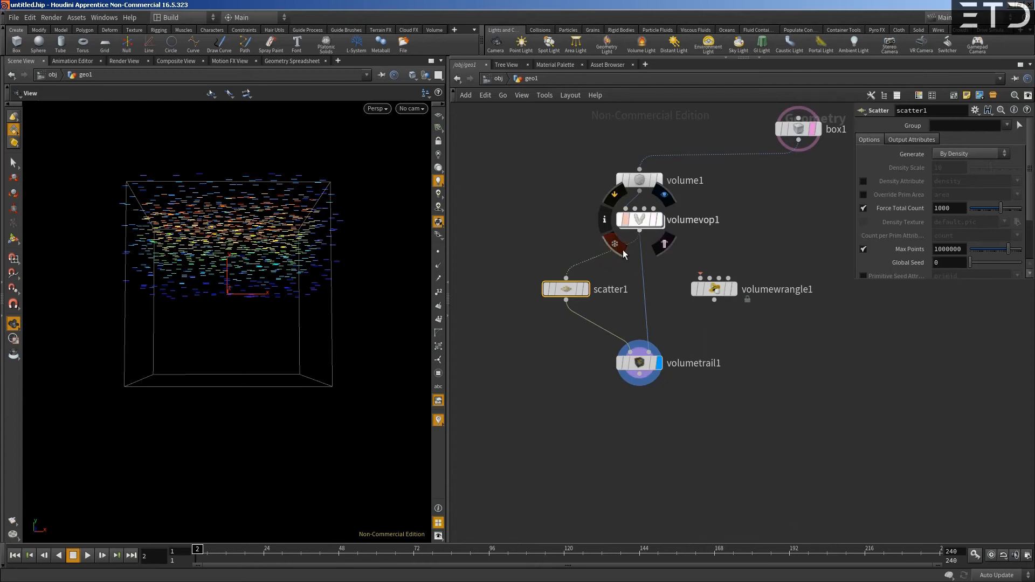
{"action": "left_click", "coordinate": [949, 154]}
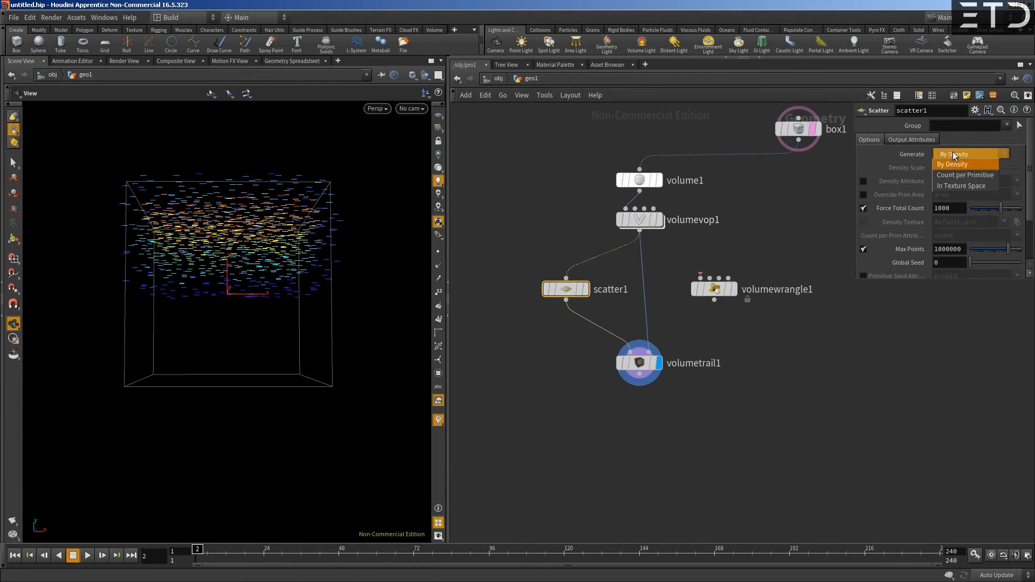
{"action": "left_click", "coordinate": [954, 154]}
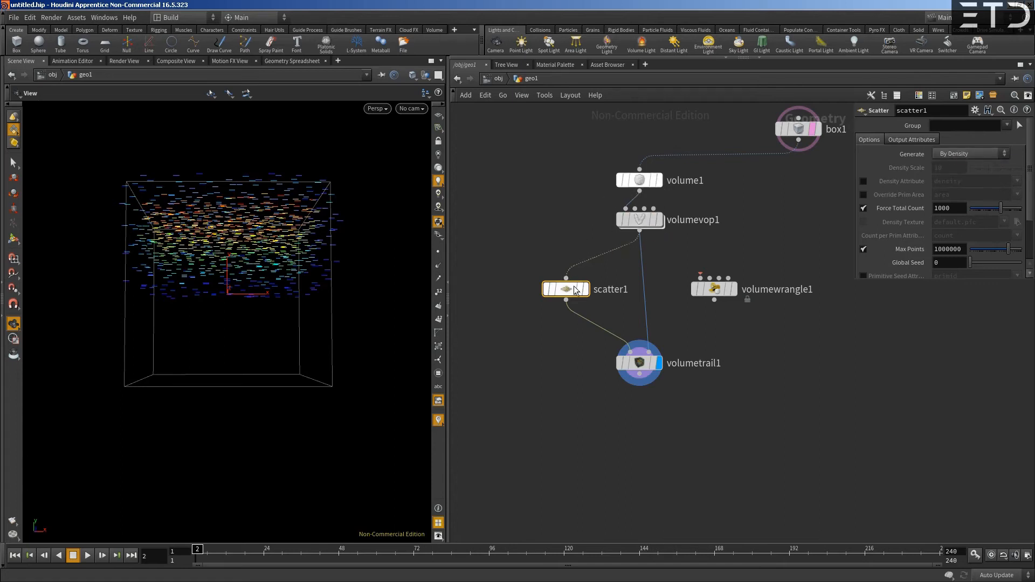
{"action": "mouse_move", "coordinate": [573, 292]}
{"action": "mouse_move", "coordinate": [571, 294]}
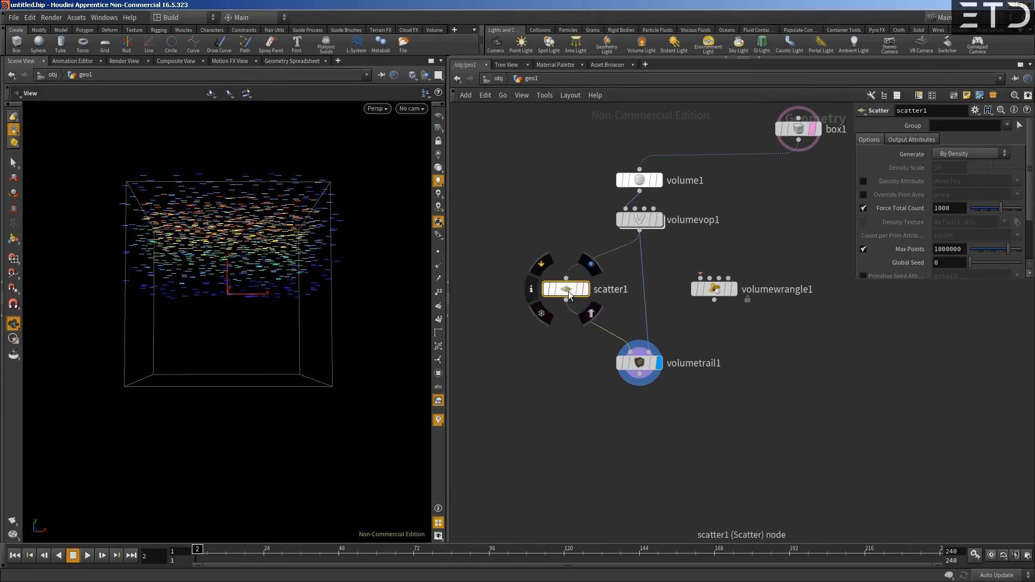
- Edit the first Initial Value component of volume1, and rewire the Scatter input from the Volume VOP to volume1
{"action": "left_click", "coordinate": [639, 180]}
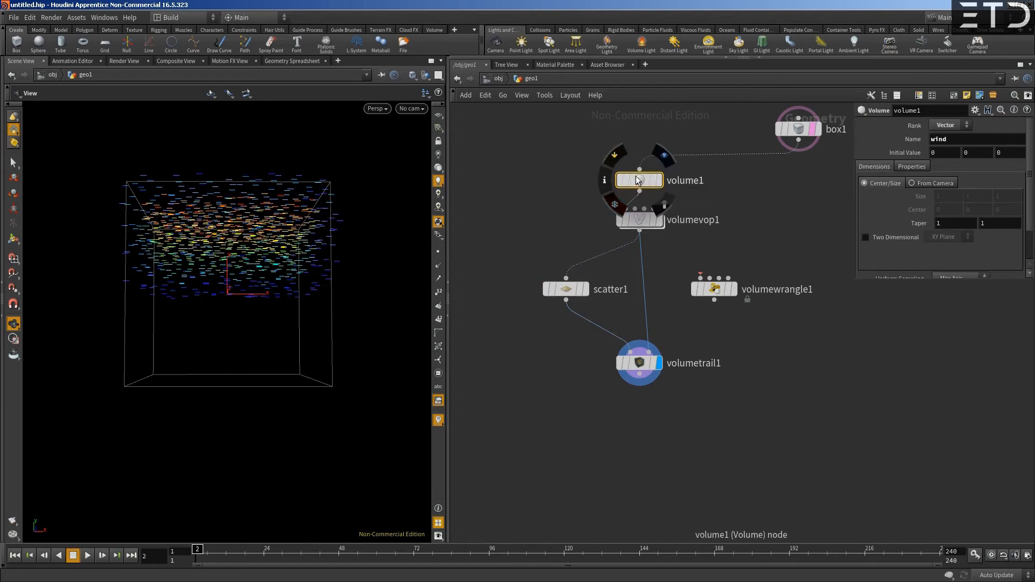
{"action": "left_click", "coordinate": [956, 156]}
{"action": "key", "text": "Return"}
{"action": "left_click_drag", "start_coordinate": [566, 277], "coordinate": [643, 196]}
{"action": "left_click_drag", "start_coordinate": [581, 280], "coordinate": [572, 283]}
- Set the Volume Trail's trail length to about 7.62 and enlarge the parameter pane
{"action": "scroll", "coordinate": [282, 291], "scroll_direction": "up", "scroll_amount": 4}
{"action": "left_click_drag", "start_coordinate": [282, 292], "coordinate": [314, 285]}
{"action": "left_click", "coordinate": [658, 376]}
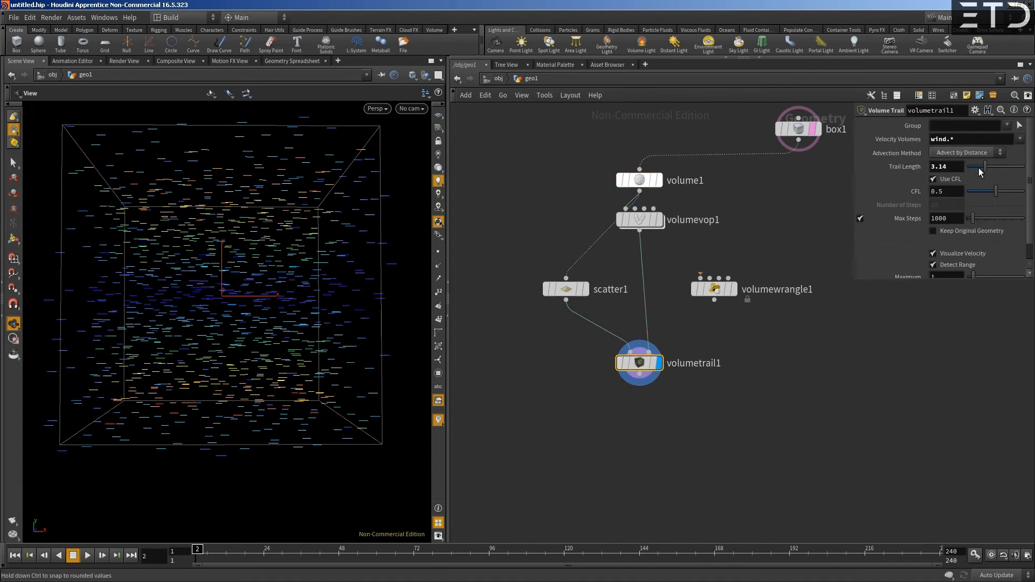
{"action": "left_click_drag", "start_coordinate": [985, 167], "coordinate": [1011, 171]}
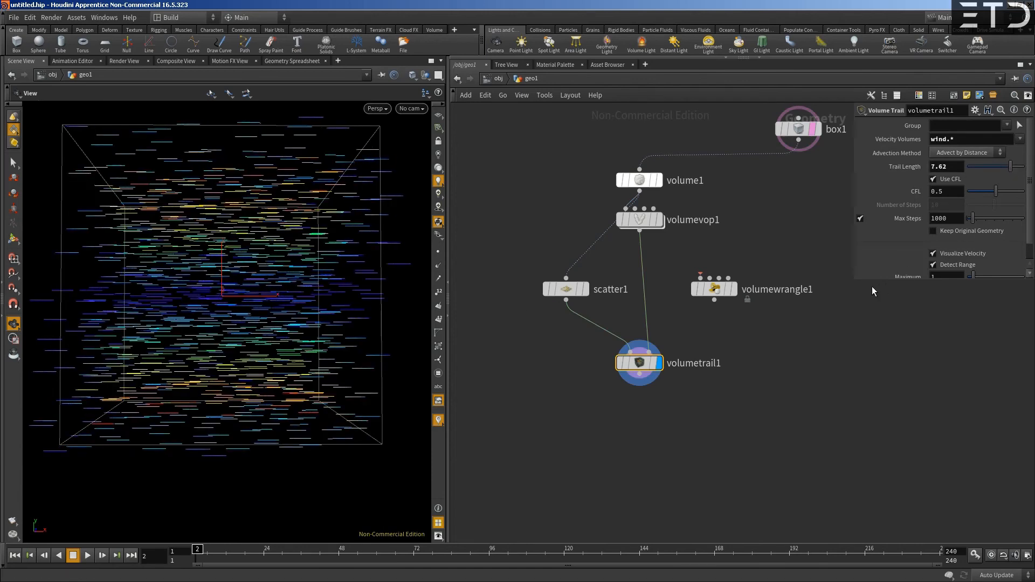
{"action": "mouse_move", "coordinate": [847, 314]}
{"action": "left_mouse_down"}
{"action": "mouse_move", "coordinate": [836, 340]}
{"action": "mouse_move", "coordinate": [848, 318]}
{"action": "left_mouse_up"}
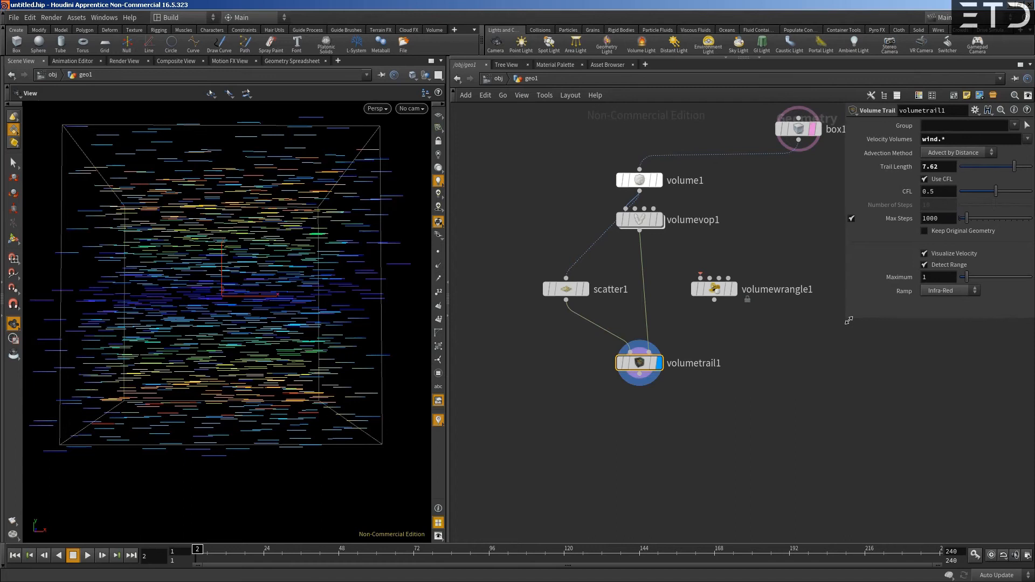
- Rearrange the Volume VOP and Volume Trail nodes to free space below the Volume VOP
{"action": "right_click_drag", "start_coordinate": [676, 254], "coordinate": [668, 258], "text": "alt"}
{"action": "left_click_drag", "start_coordinate": [668, 258], "coordinate": [609, 240]}
{"action": "left_click_drag", "start_coordinate": [586, 342], "coordinate": [536, 331]}
{"action": "left_click_drag", "start_coordinate": [648, 280], "coordinate": [682, 281]}
- Add a Volume Visualization node below the Volume VOP and wire the VOP's output into it
{"action": "key", "text": "Tab"}
{"action": "type", "text": "vol vi"}
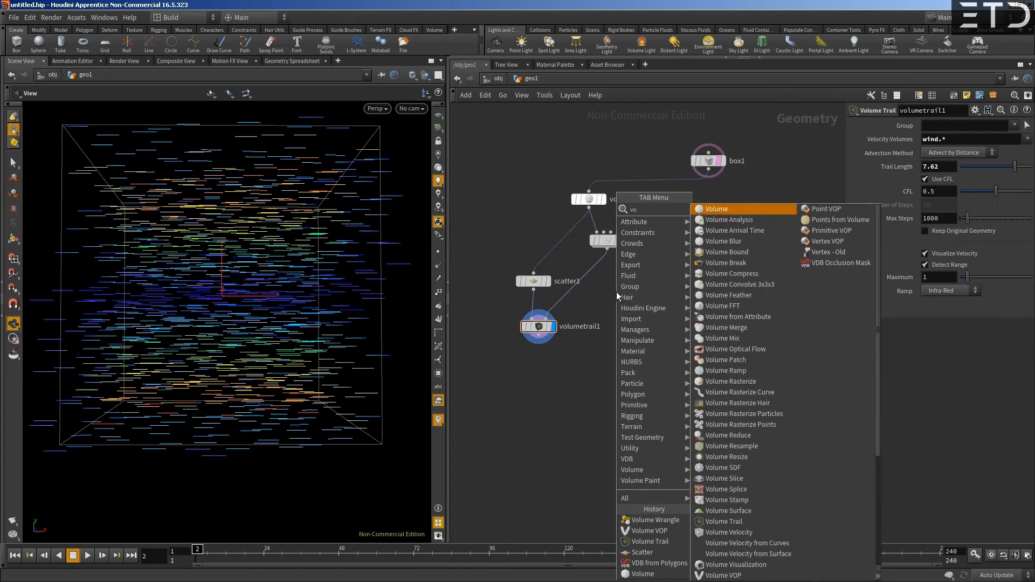
{"action": "key", "text": "Return"}
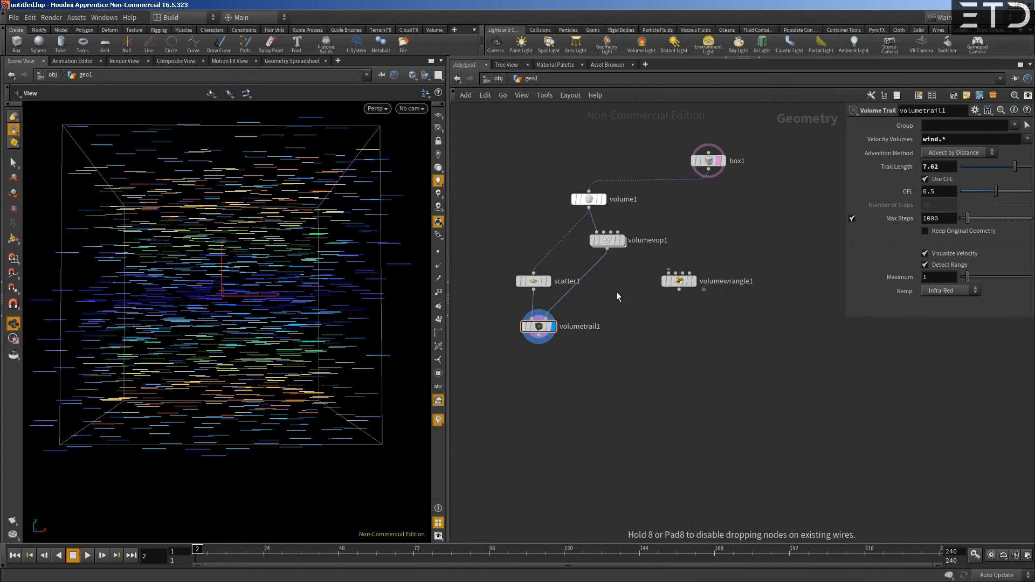
{"action": "left_click", "coordinate": [616, 290]}
{"action": "left_click", "coordinate": [608, 249]}
{"action": "left_click", "coordinate": [615, 284]}
- Enlarge the parameter pane, leave the density field empty, and reposition the Volume Visualization and Volume VOP nodes
{"action": "left_click_drag", "start_coordinate": [845, 319], "coordinate": [773, 384]}
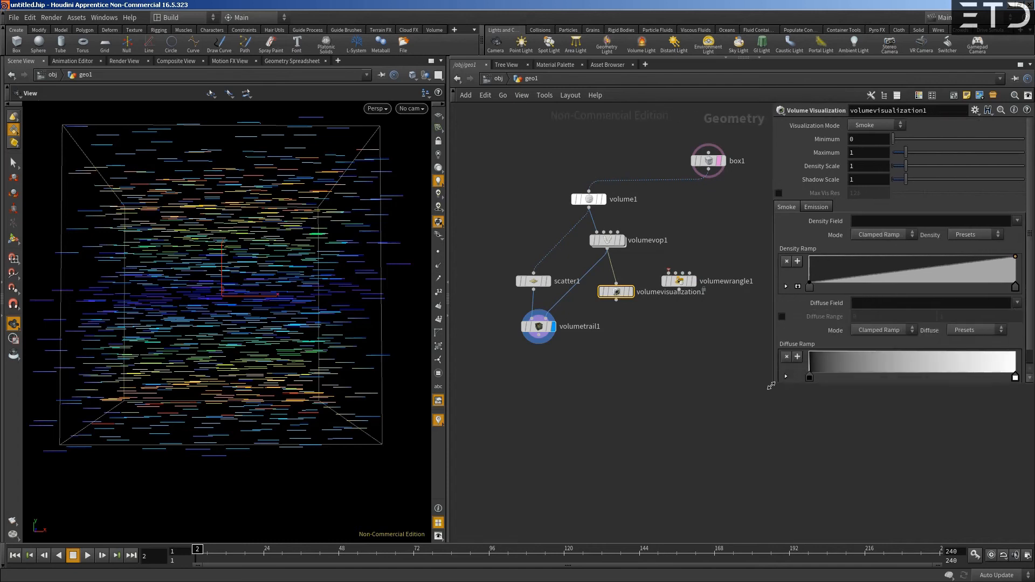
{"action": "left_click", "coordinate": [1017, 222]}
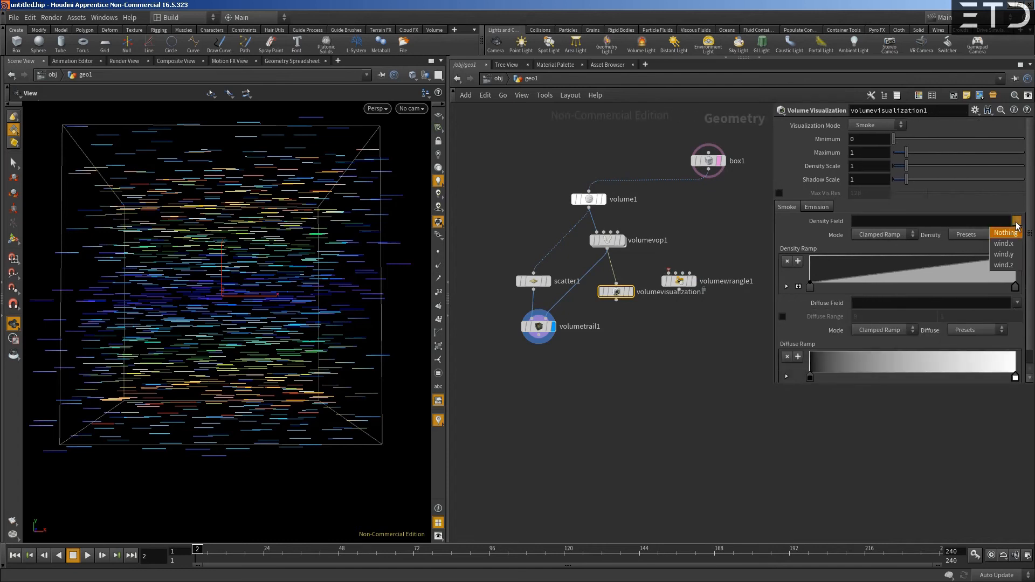
{"action": "left_click", "coordinate": [1006, 232]}
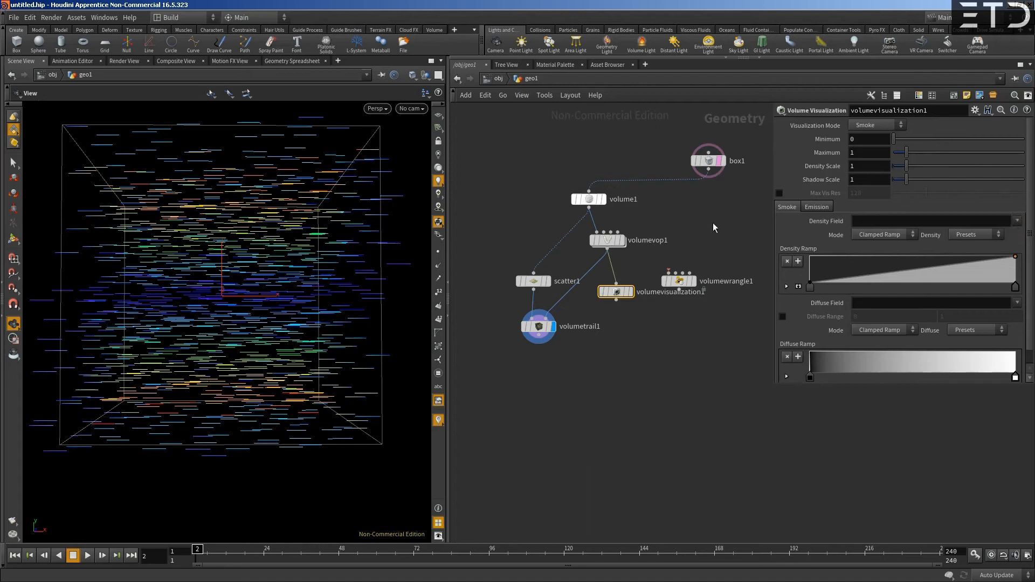
{"action": "left_click_drag", "start_coordinate": [618, 290], "coordinate": [621, 302]}
{"action": "left_click_drag", "start_coordinate": [608, 247], "coordinate": [590, 256]}
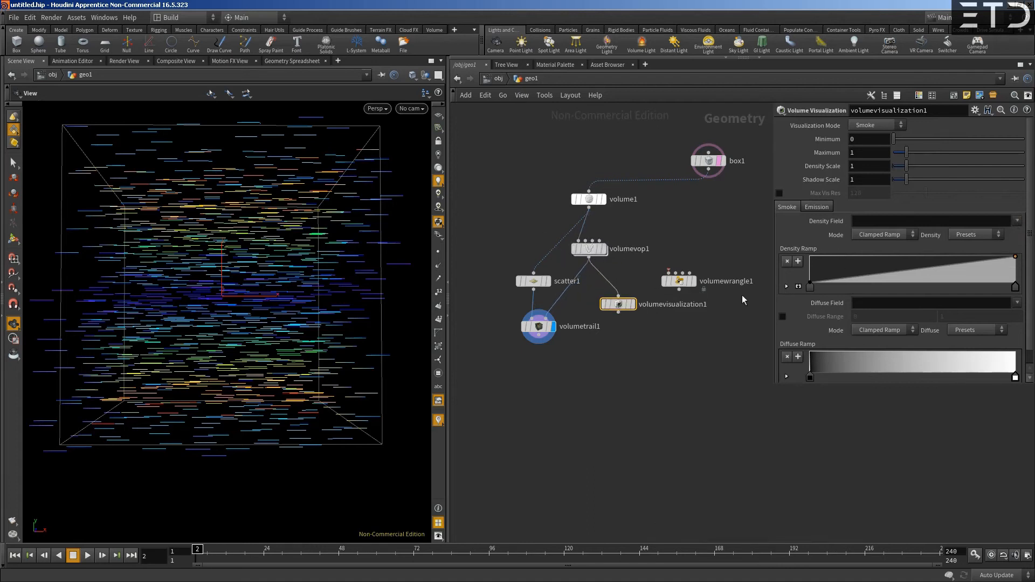
- Set the Volume Visualization's diffuse field to wind.* and density field to wind.x, and display the result from several angles
{"action": "left_click", "coordinate": [1016, 304]}
{"action": "left_click", "coordinate": [1004, 322]}
{"action": "left_click", "coordinate": [1017, 222]}
{"action": "left_click", "coordinate": [1002, 245]}
{"action": "left_click", "coordinate": [633, 305]}
{"action": "left_click_drag", "start_coordinate": [188, 202], "coordinate": [212, 322]}
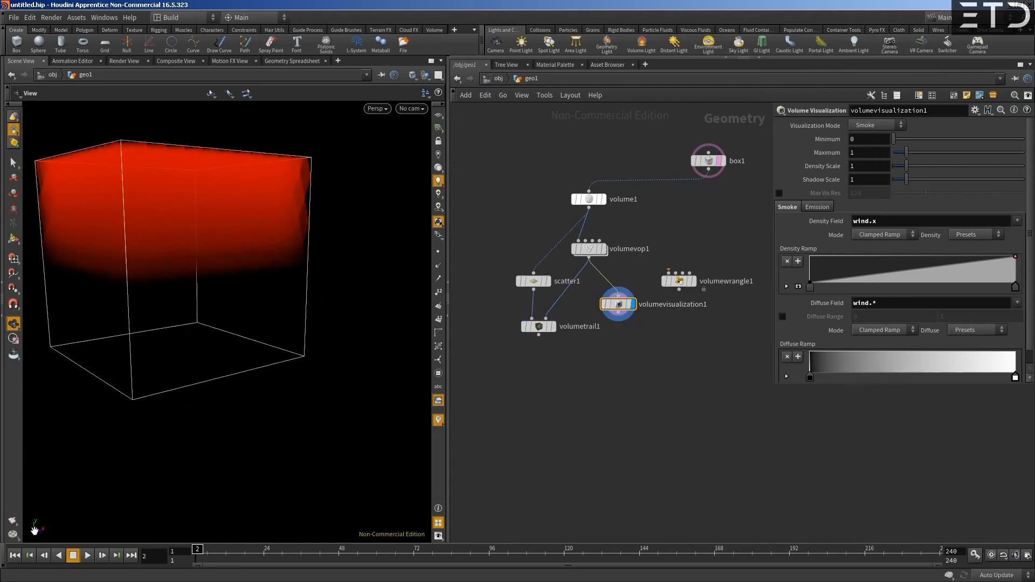
{"action": "left_click_drag", "start_coordinate": [172, 375], "coordinate": [165, 392]}
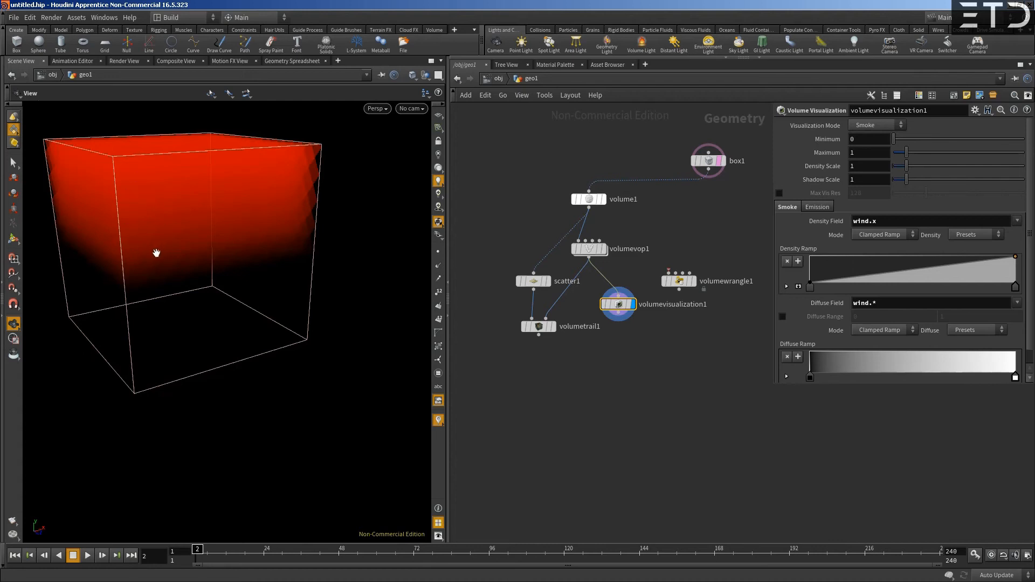
{"action": "left_click_drag", "start_coordinate": [178, 233], "coordinate": [245, 218]}
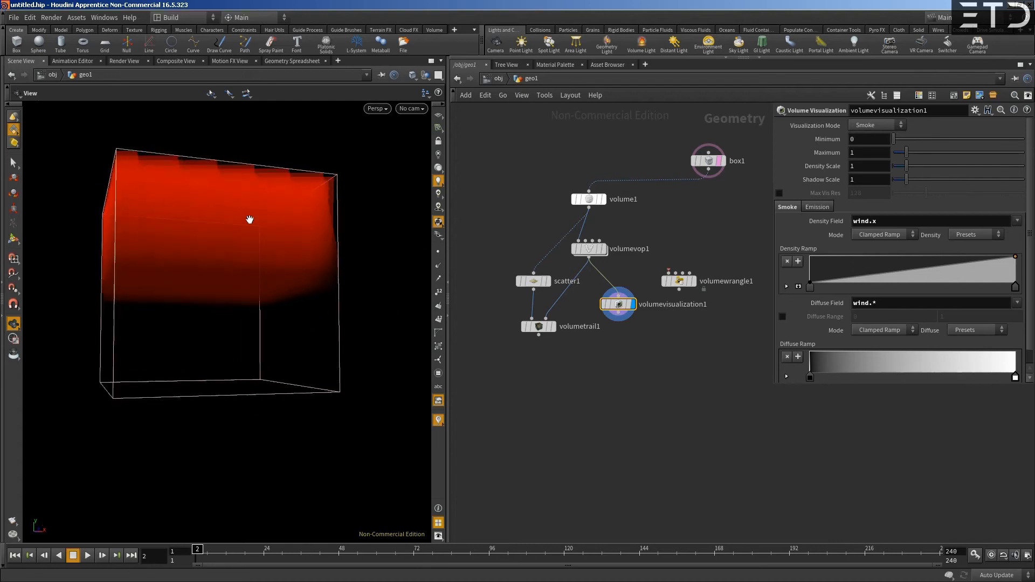
- Clear the Volume Visualization's density field and inspect the volume in the viewport
{"action": "double_click", "coordinate": [865, 221]}
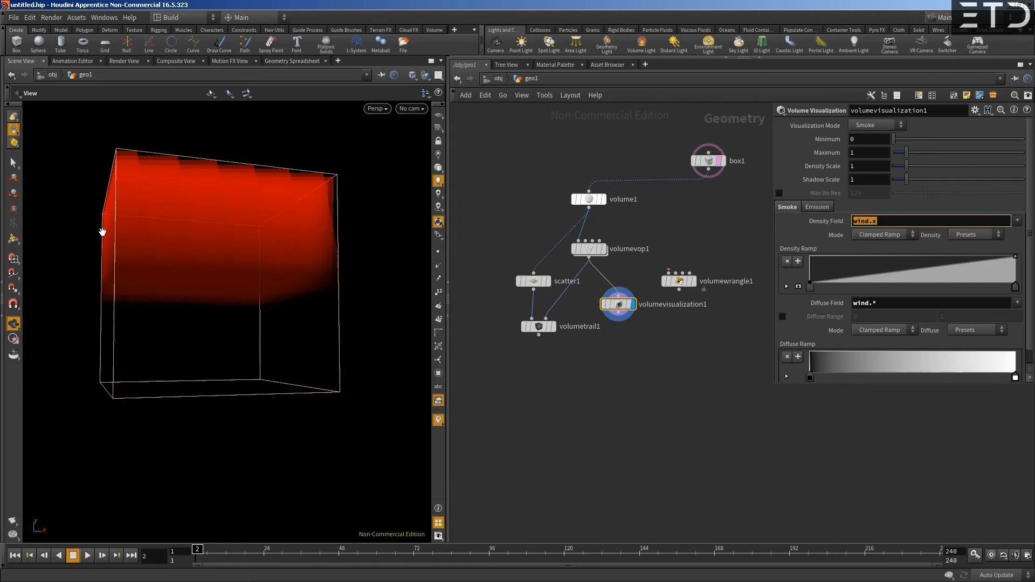
{"action": "key", "text": "BackSpace"}
{"action": "key", "text": "Return"}
{"action": "right_click_drag", "start_coordinate": [349, 270], "coordinate": [306, 255]}
{"action": "left_click_drag", "start_coordinate": [306, 255], "coordinate": [301, 247]}
{"action": "right_click_drag", "start_coordinate": [328, 255], "coordinate": [312, 270]}
{"action": "left_click_drag", "start_coordinate": [312, 270], "coordinate": [315, 271]}
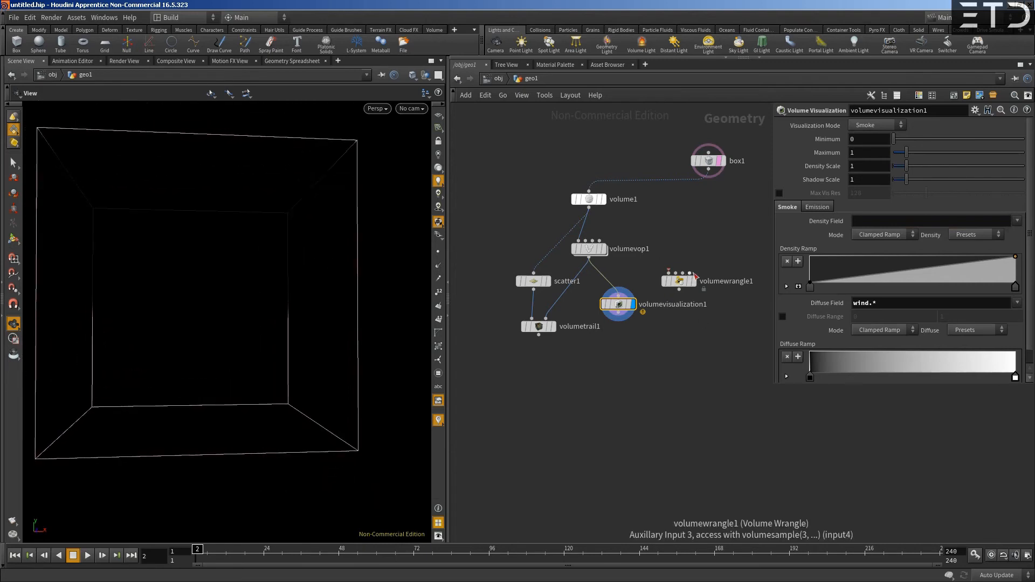
- Delete the unused Volume Wrangle node and spread out the scatter and Volume Visualization nodes
{"action": "left_click", "coordinate": [684, 281]}
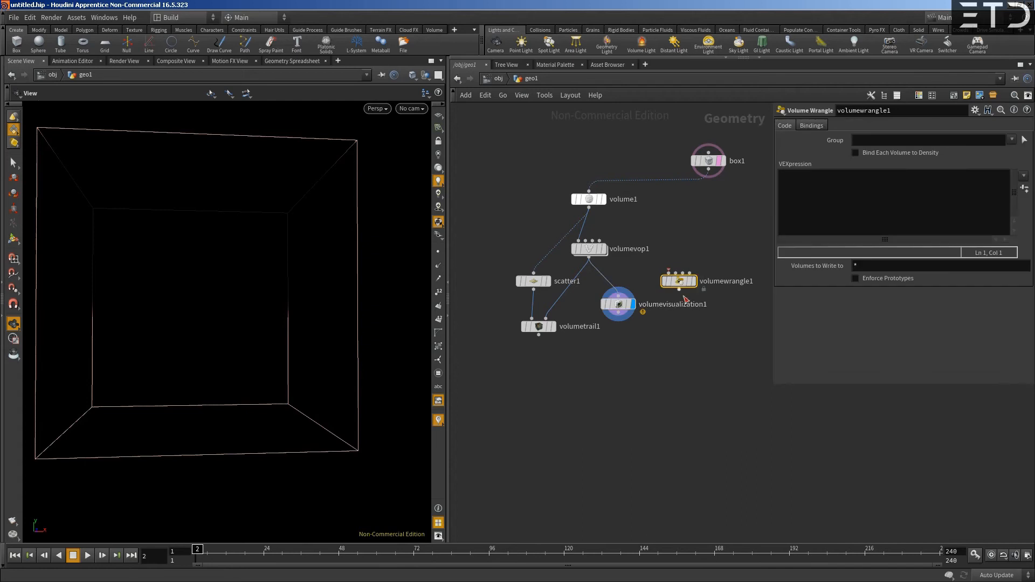
{"action": "key", "text": "Delete"}
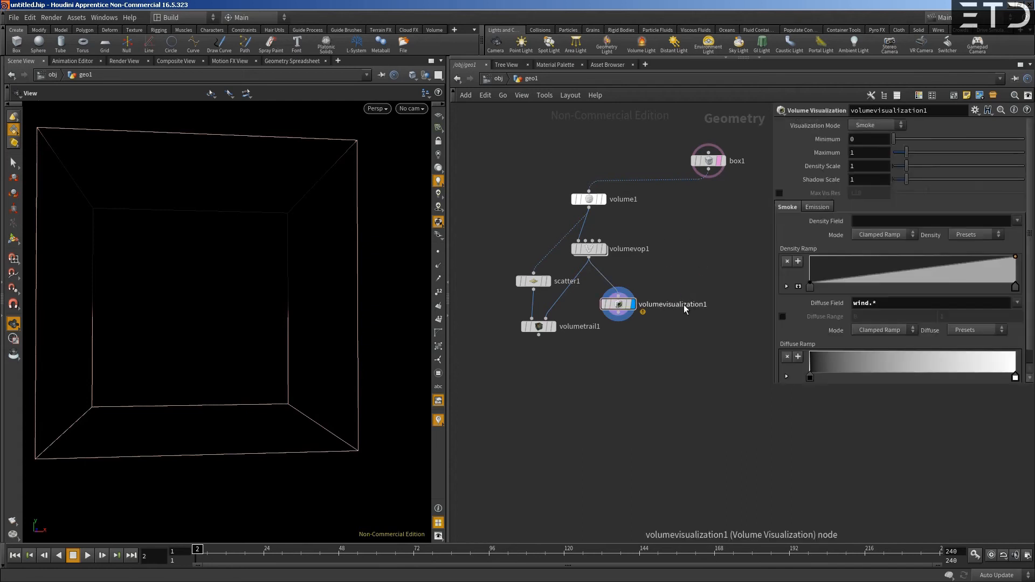
{"action": "left_click_drag", "start_coordinate": [528, 279], "coordinate": [520, 263]}
{"action": "left_click_drag", "start_coordinate": [625, 309], "coordinate": [644, 314]}
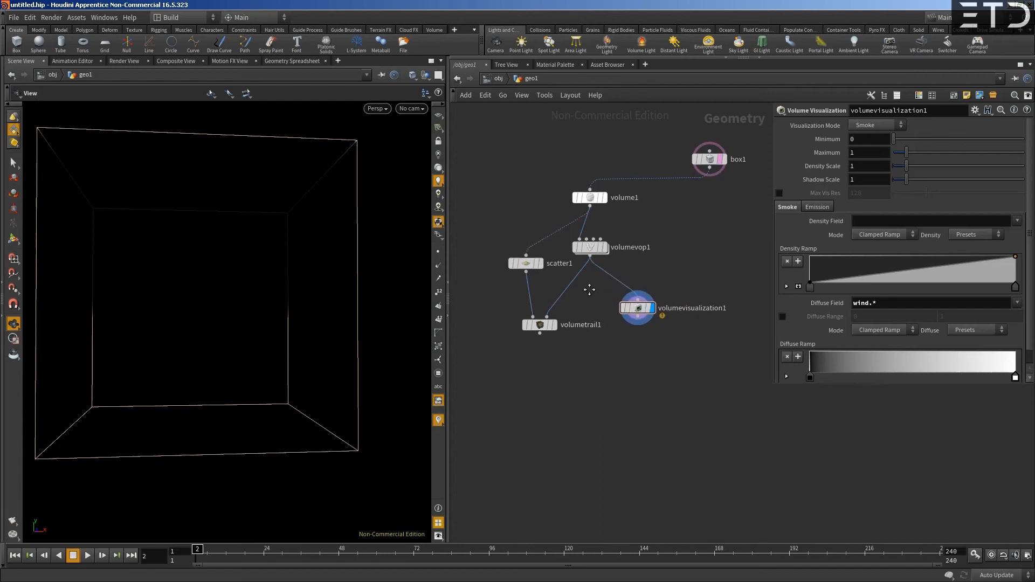
{"action": "left_click_drag", "start_coordinate": [474, 240], "coordinate": [552, 338]}
{"action": "left_click_drag", "start_coordinate": [644, 314], "coordinate": [636, 351]}
- Add a POP Network node below the scatter node, with the scatter output wired into its first input
{"action": "left_click", "coordinate": [593, 193]}
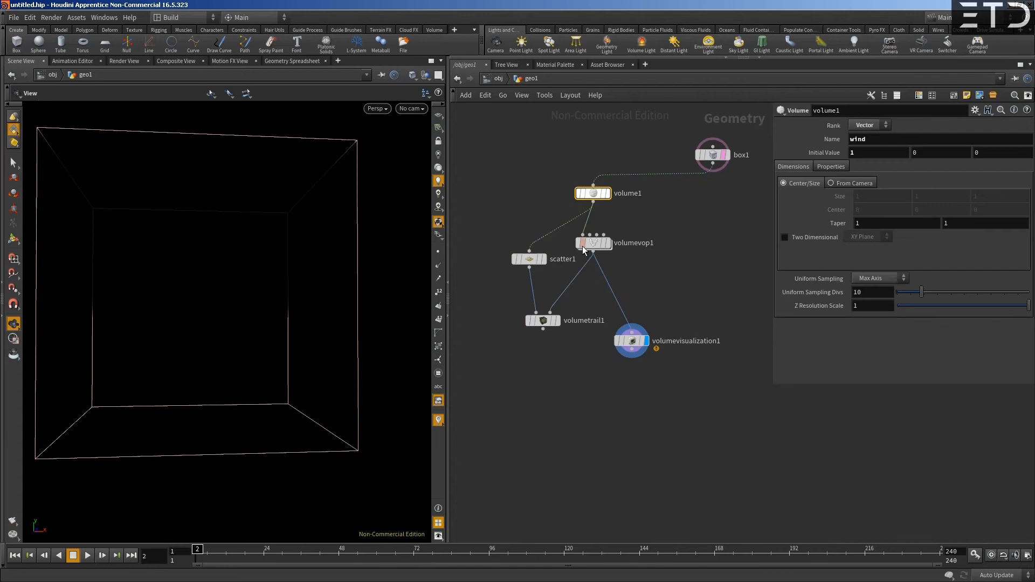
{"action": "left_click", "coordinate": [527, 260]}
{"action": "middle_click_drag", "start_coordinate": [465, 224], "coordinate": [552, 206]}
{"action": "left_click_drag", "start_coordinate": [620, 244], "coordinate": [563, 240]}
{"action": "middle_click_drag", "start_coordinate": [567, 270], "coordinate": [584, 245]}
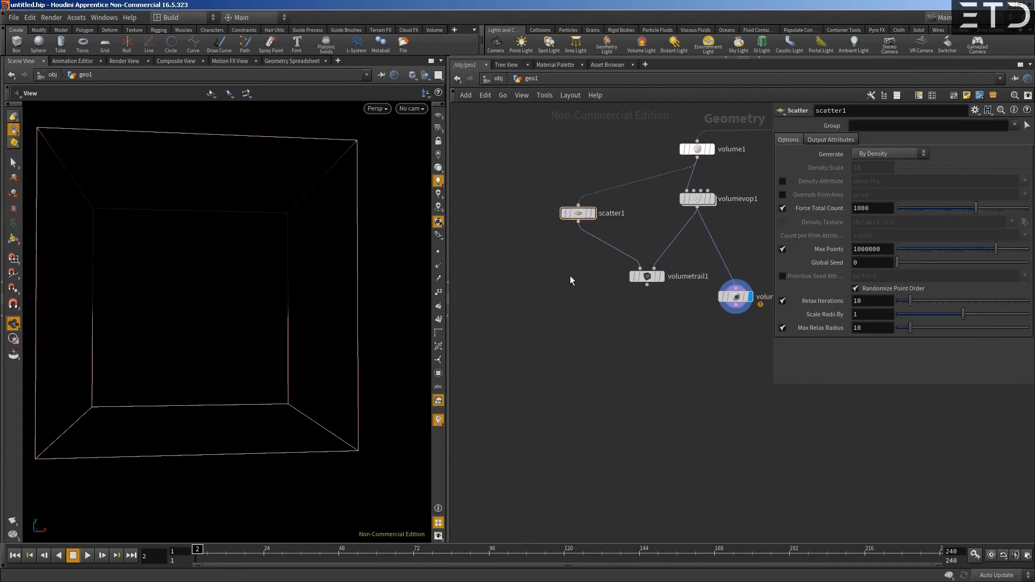
{"action": "key", "text": "Tab"}
{"action": "type", "text": "pop"}
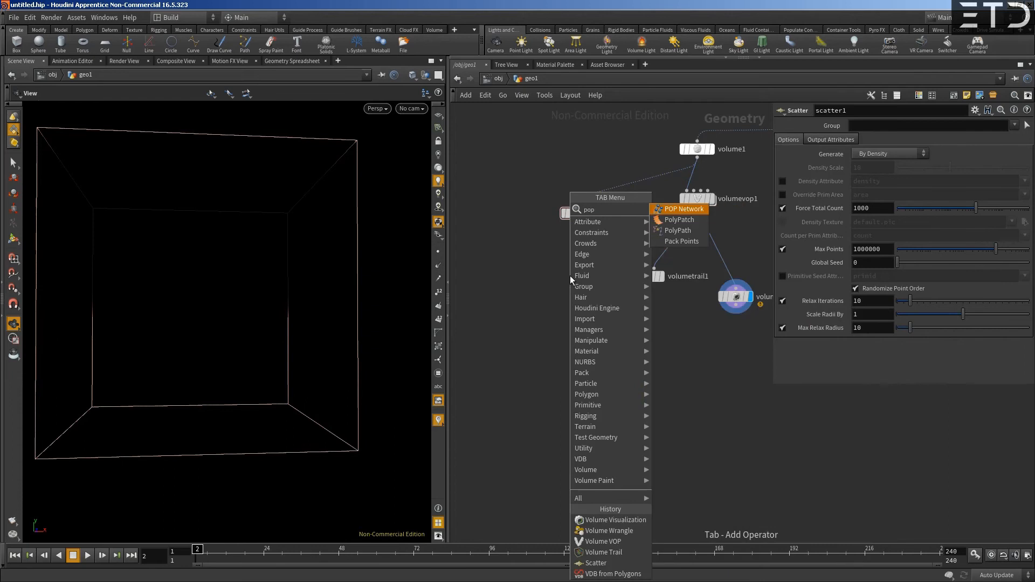
{"action": "key", "text": "Return"}
{"action": "left_click", "coordinate": [570, 276]}
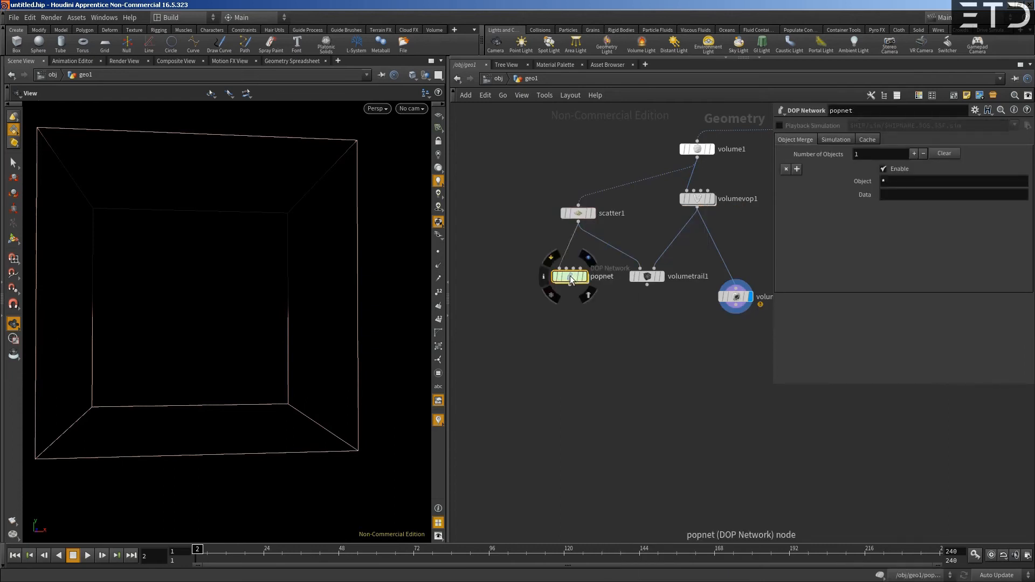
- Enter the POP network and rearrange the POP Source and Merge nodes above the POP solver
{"action": "double_click", "coordinate": [566, 277]}
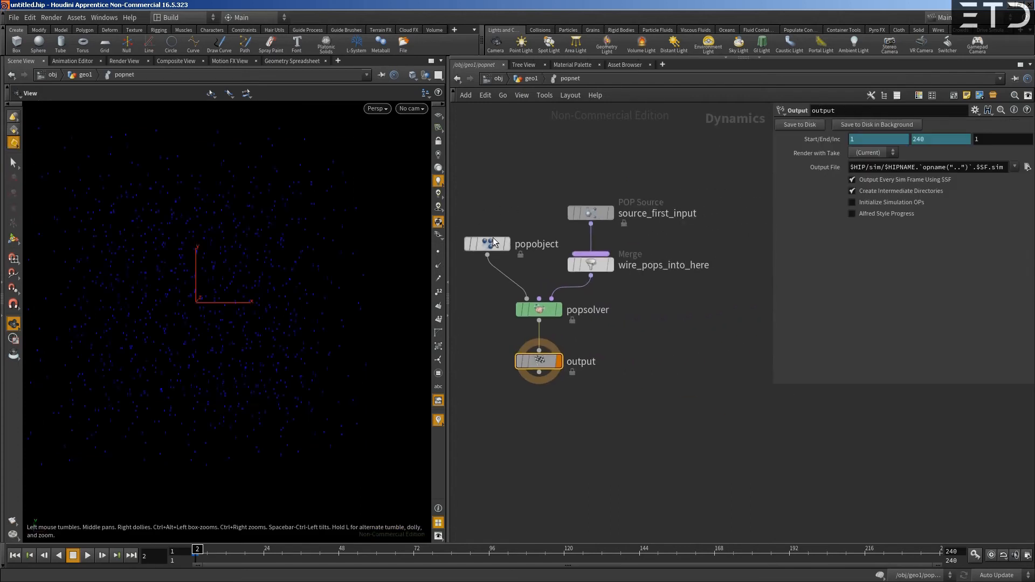
{"action": "left_click", "coordinate": [487, 243]}
{"action": "left_click", "coordinate": [542, 313]}
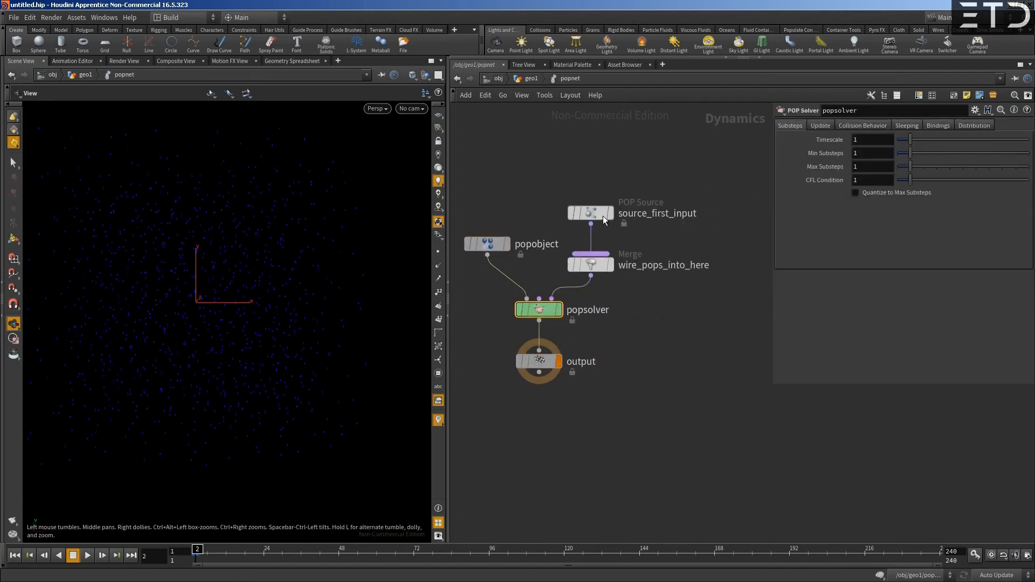
{"action": "left_click_drag", "start_coordinate": [594, 215], "coordinate": [618, 203]}
{"action": "left_click_drag", "start_coordinate": [585, 269], "coordinate": [609, 249]}
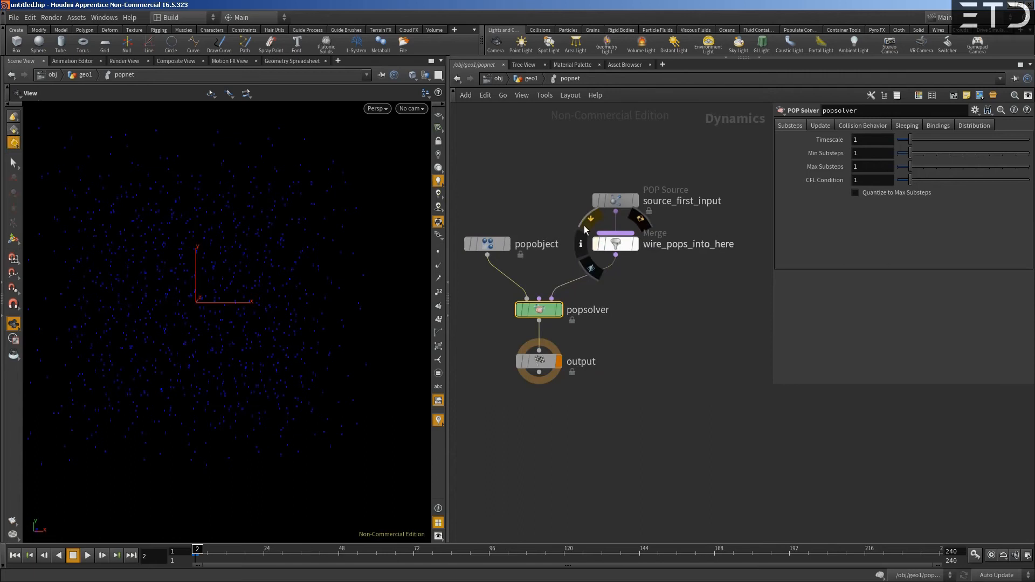
{"action": "middle_click_drag", "start_coordinate": [570, 210], "coordinate": [611, 202]}
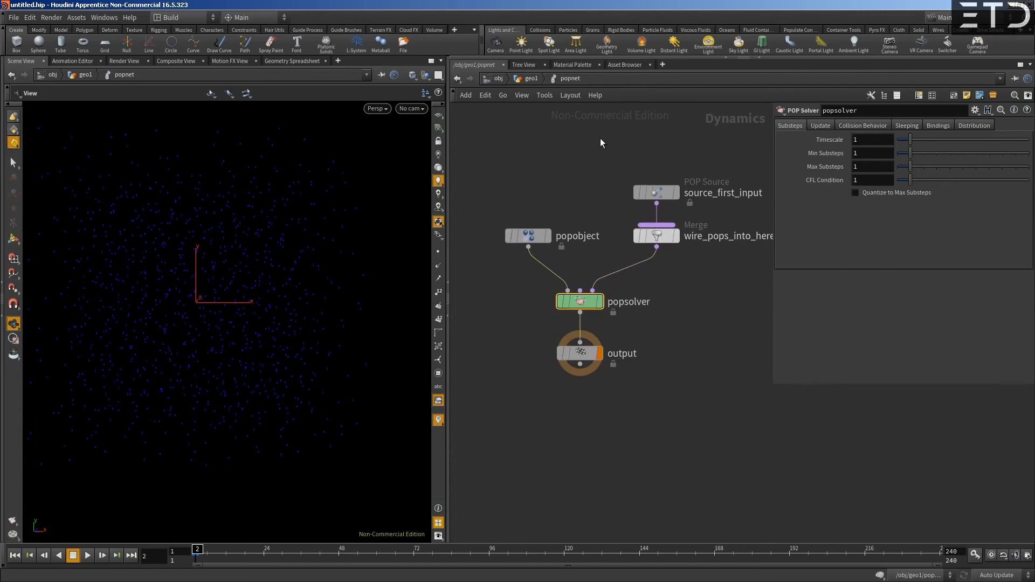
{"action": "middle_click_drag", "start_coordinate": [601, 184], "coordinate": [591, 198]}
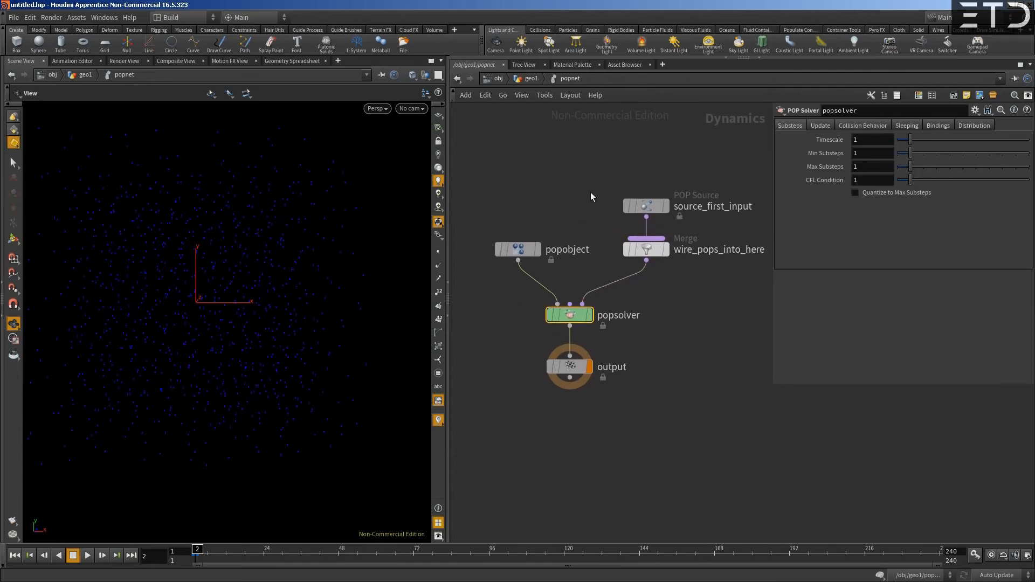
{"action": "left_click_drag", "start_coordinate": [629, 180], "coordinate": [672, 265]}
{"action": "left_click_drag", "start_coordinate": [648, 251], "coordinate": [665, 251]}
{"action": "left_click", "coordinate": [569, 194]}
{"action": "middle_click_drag", "start_coordinate": [595, 198], "coordinate": [577, 221]}
- Widen the parameter pane and set the POP Source's emission type to All Points
{"action": "left_click", "coordinate": [626, 229]}
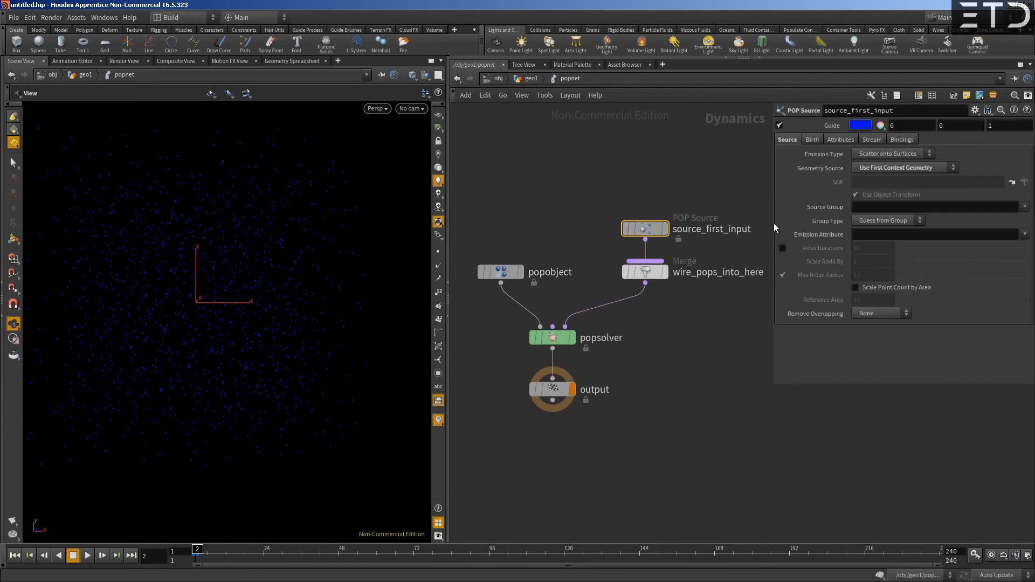
{"action": "left_click_drag", "start_coordinate": [774, 223], "coordinate": [713, 216]}
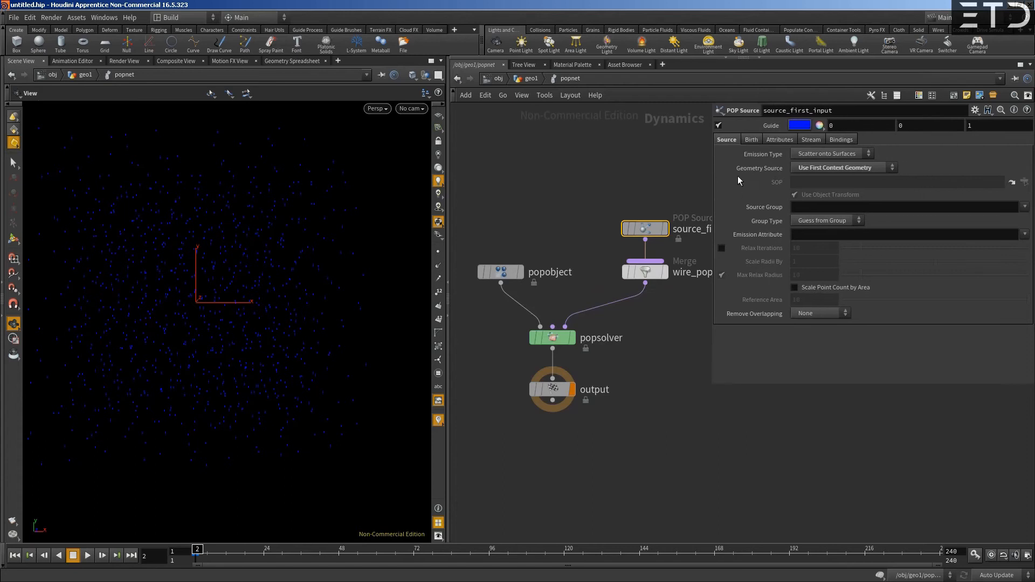
{"action": "left_click", "coordinate": [825, 154]}
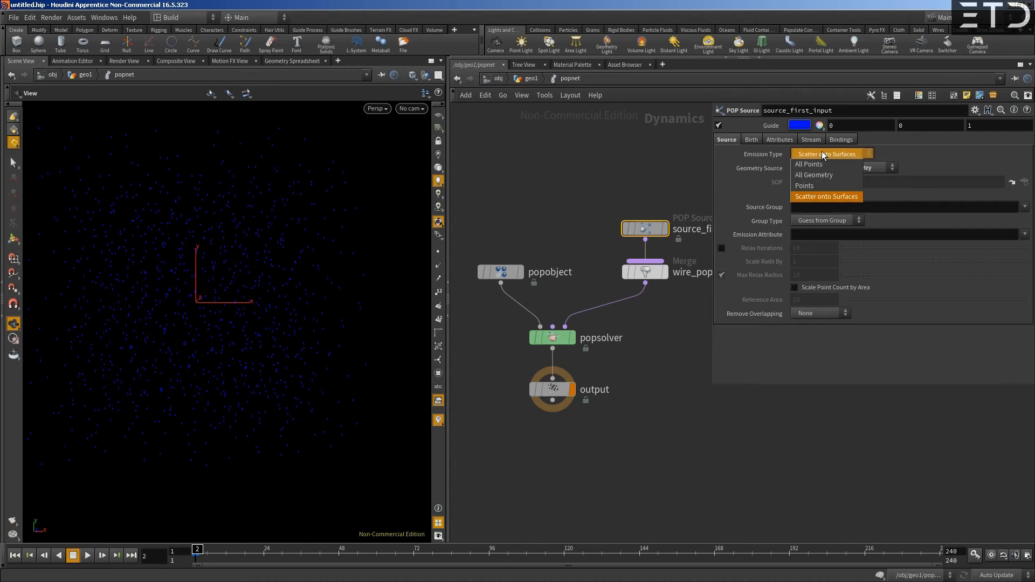
{"action": "left_click", "coordinate": [815, 165]}
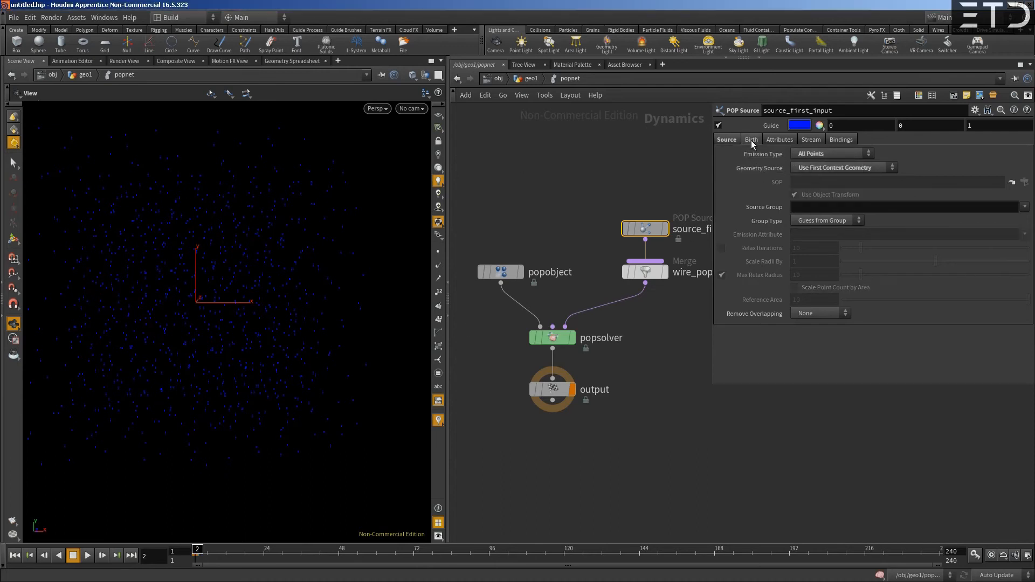
- Set the POP Source's Impulse Activation to the expression $F==ch("../startframe") and display its evaluated value
{"action": "left_click", "coordinate": [751, 140]}
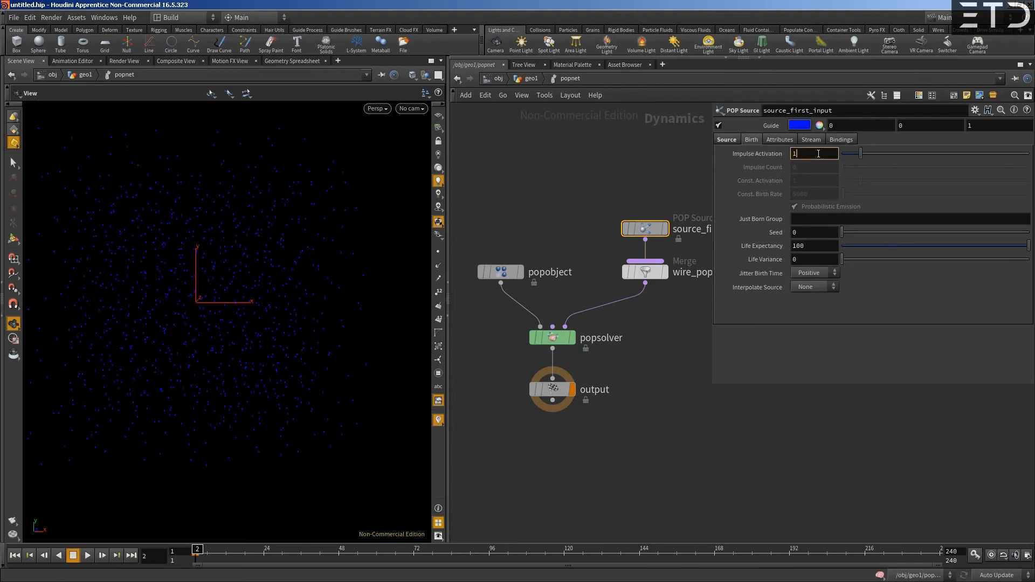
{"action": "type", "text": "$F"}
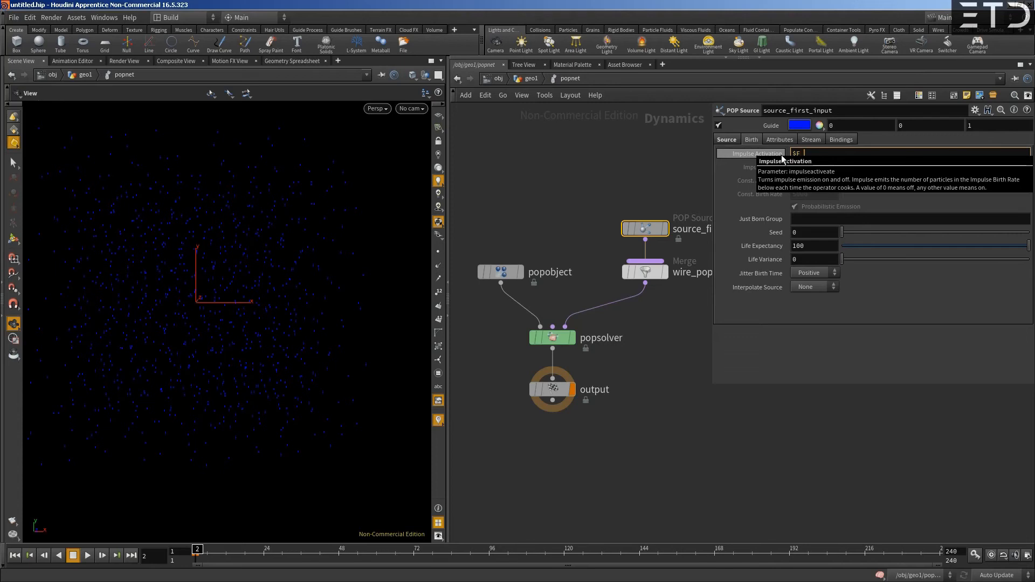
{"action": "type", "text": "==ch("}
{"action": "type", "text": "\"../startframe\")"}
{"action": "key", "text": "Return"}
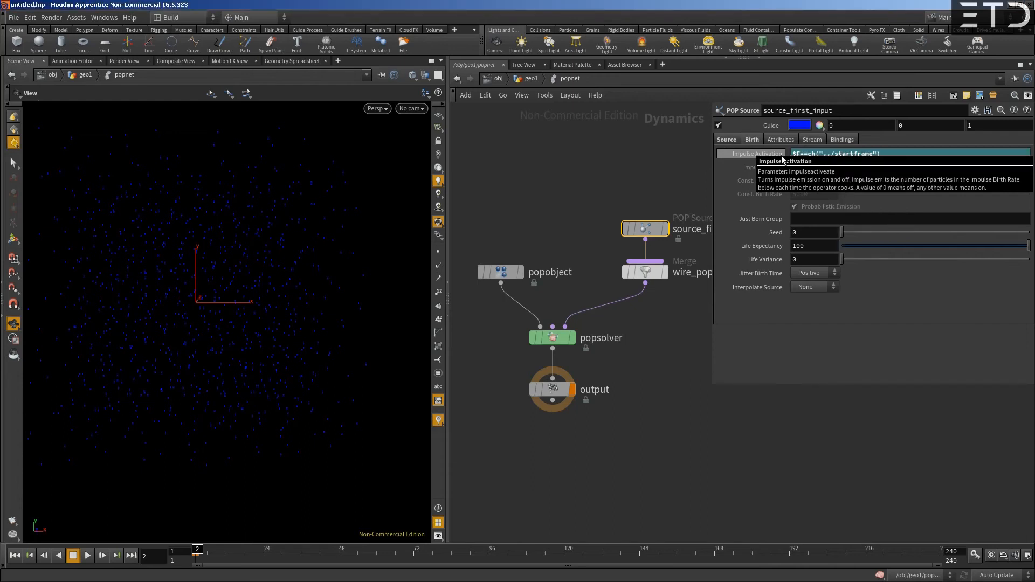
{"action": "left_click", "coordinate": [781, 155]}
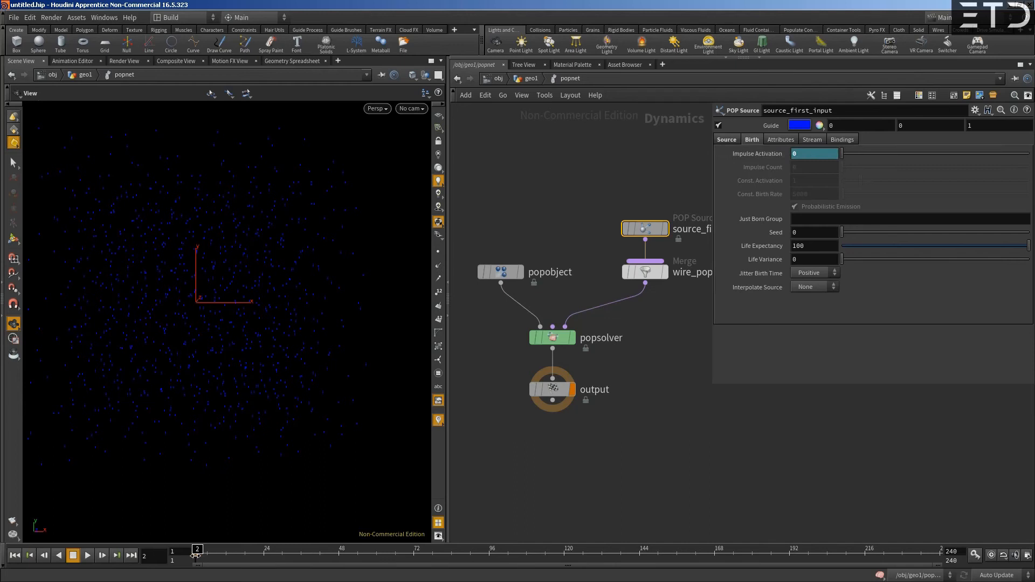
- Compare the Impulse Activation value at frames 1 and 2, and review its expression and the neighbouring birth parameters
{"action": "left_click", "coordinate": [14, 555]}
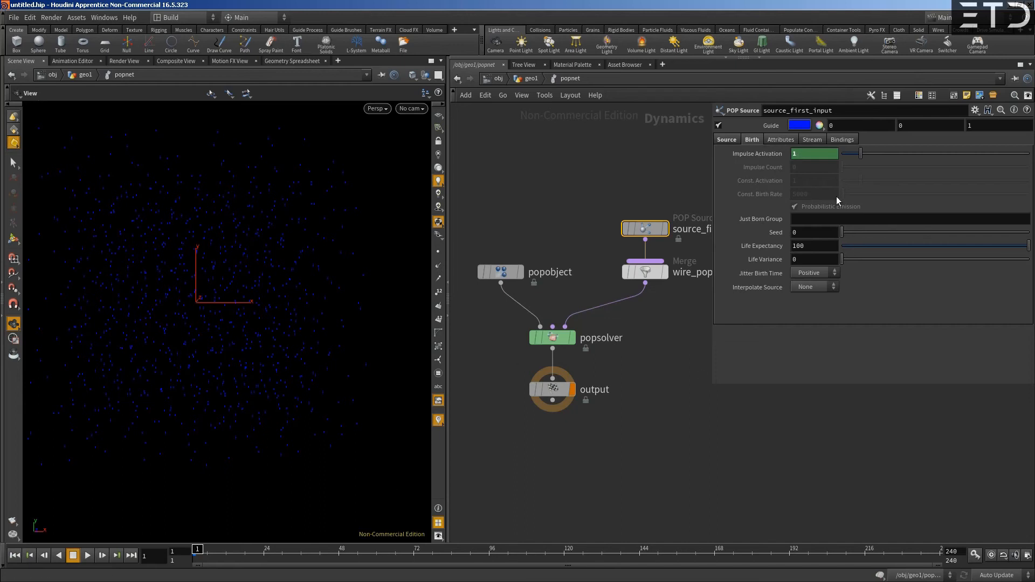
{"action": "left_click", "coordinate": [102, 555]}
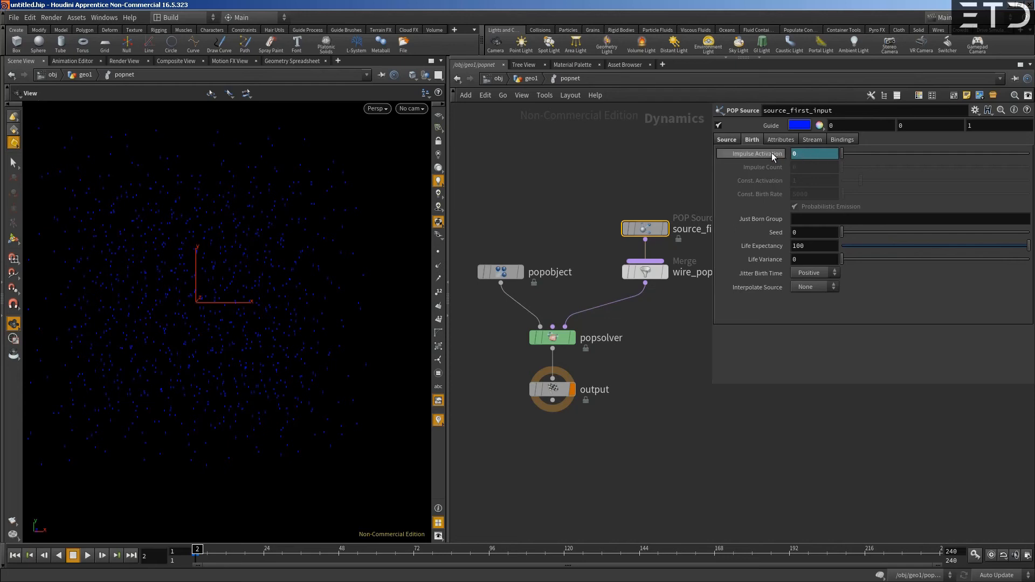
{"action": "left_click", "coordinate": [812, 154]}
{"action": "left_click_drag", "start_coordinate": [808, 154], "coordinate": [878, 154]}
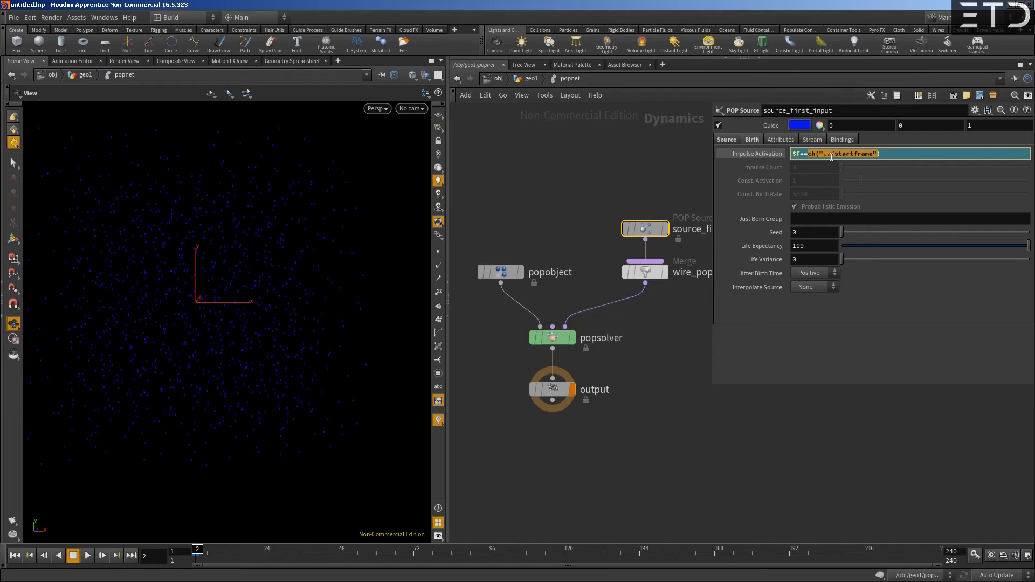
{"action": "left_click", "coordinate": [815, 156]}
{"action": "left_click_drag", "start_coordinate": [808, 154], "coordinate": [817, 155]}
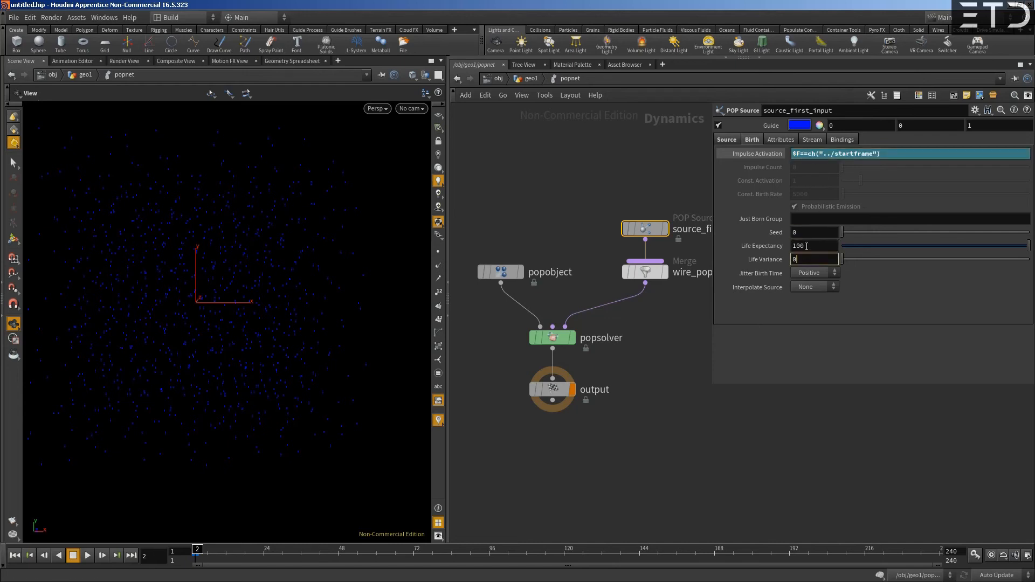
{"action": "left_click", "coordinate": [807, 220]}
{"action": "left_click", "coordinate": [808, 259]}
{"action": "left_click", "coordinate": [799, 232]}
{"action": "left_click_drag", "start_coordinate": [822, 154], "coordinate": [875, 155]}
{"action": "left_click", "coordinate": [839, 156]}
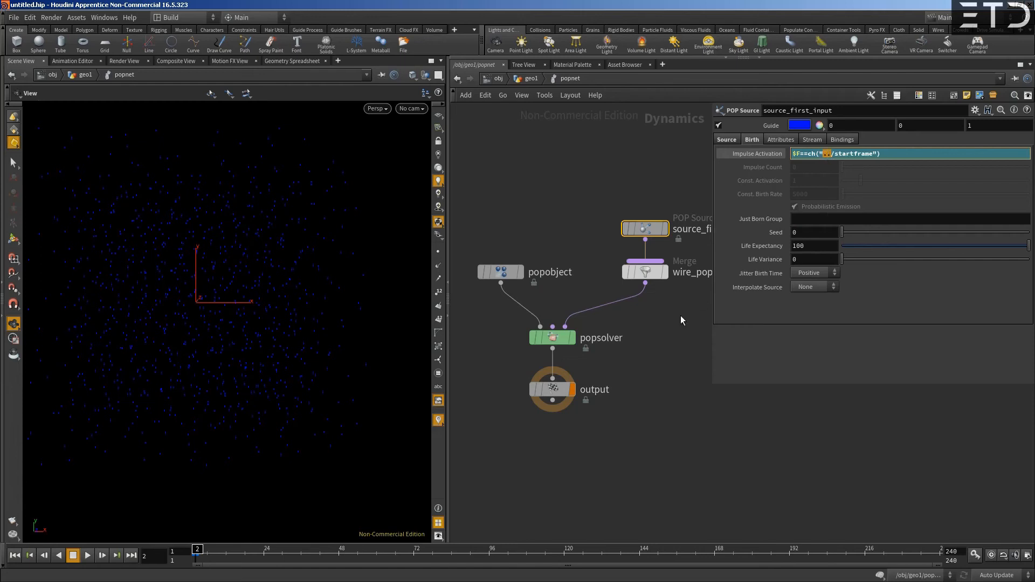
- Try referencing the POP Source's own seed parameter in the Impulse Activation expression, and clear that reference again
{"action": "mouse_move", "coordinate": [651, 229]}
{"action": "left_click_drag", "start_coordinate": [793, 154], "coordinate": [874, 154]}
{"action": "left_click", "coordinate": [838, 155]}
{"action": "key", "text": "BackSpace"}
{"action": "type", "text": "see"}
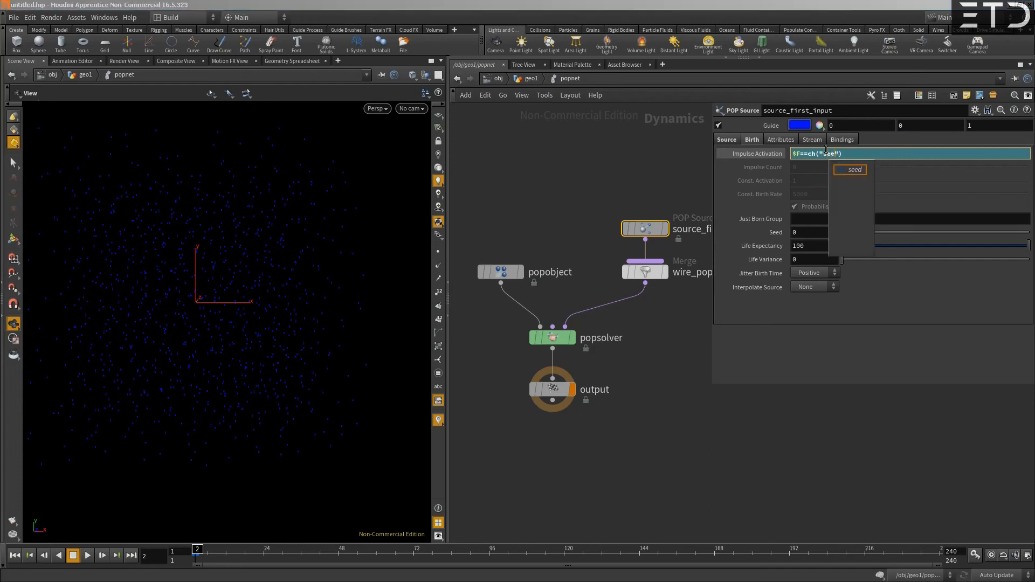
{"action": "type", "text": "d"}
{"action": "key", "text": "BackSpace"}
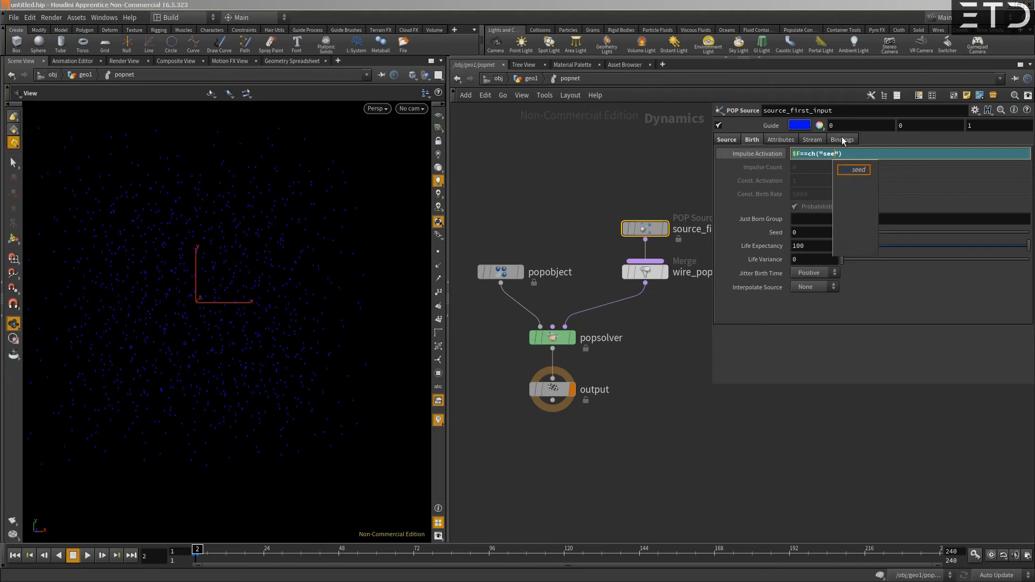
{"action": "key", "text": "BackSpace"}
{"action": "key", "text": "BackSpace"}
{"action": "key", "text": "BackSpace"}
- Complete the Impulse Activation channel reference with ../startframe so the expression reads $F==ch("../startframe")
{"action": "type", "text": "../"}
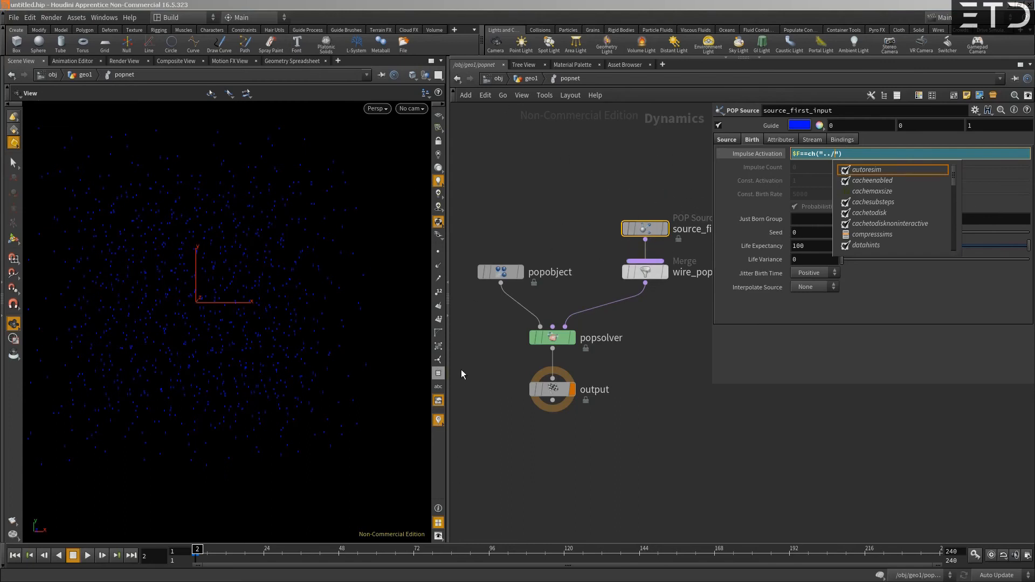
{"action": "type", "text": "sta"}
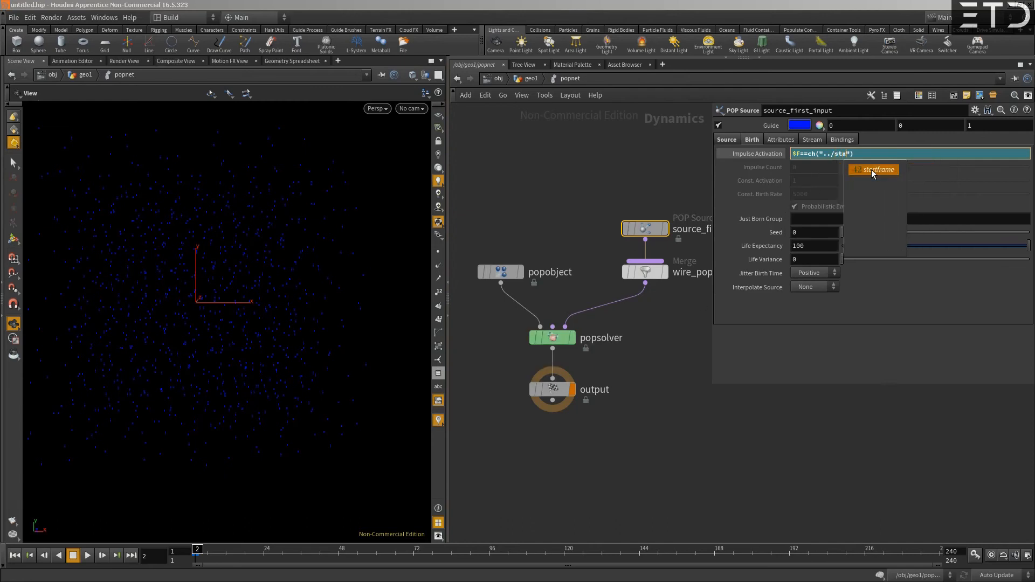
{"action": "left_click", "coordinate": [873, 170]}
{"action": "key", "text": "Return"}
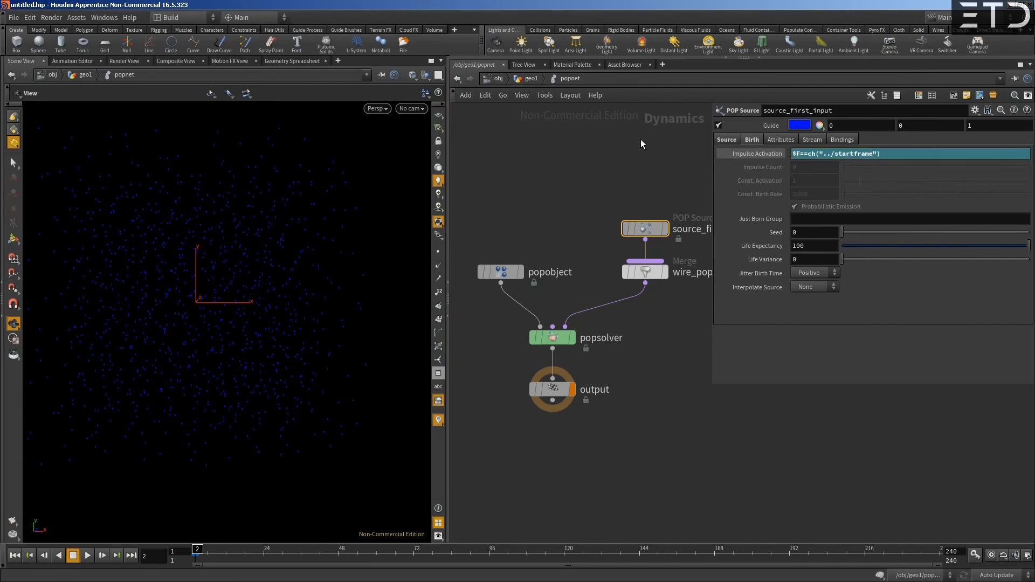
{"action": "left_click", "coordinate": [775, 156]}
{"action": "left_click", "coordinate": [776, 156]}
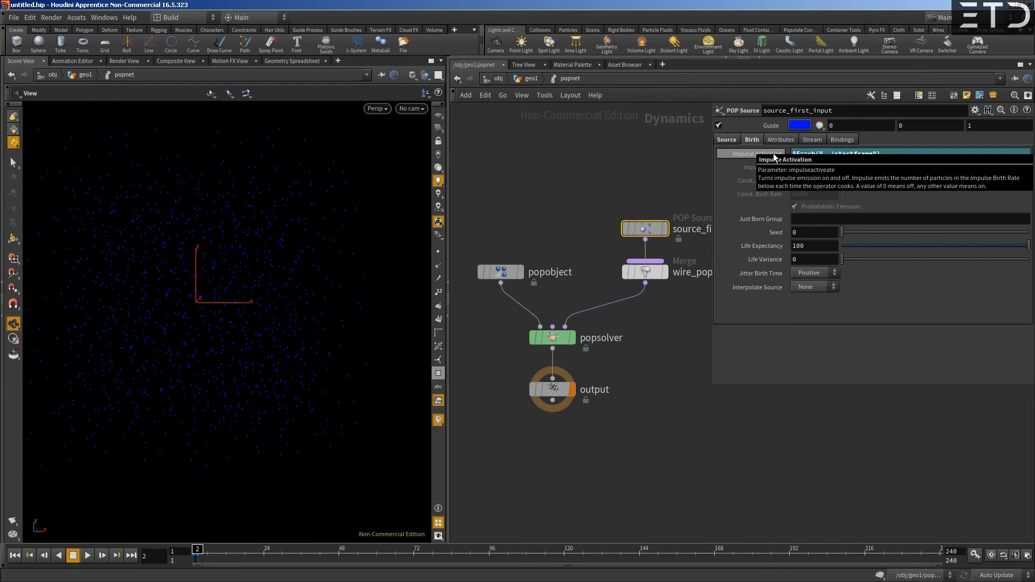
- Return to the geo1 level and view the POP network's Start Frame among its simulation settings, with a narrower parameter pane
{"action": "left_click_drag", "start_coordinate": [835, 155], "coordinate": [872, 156]}
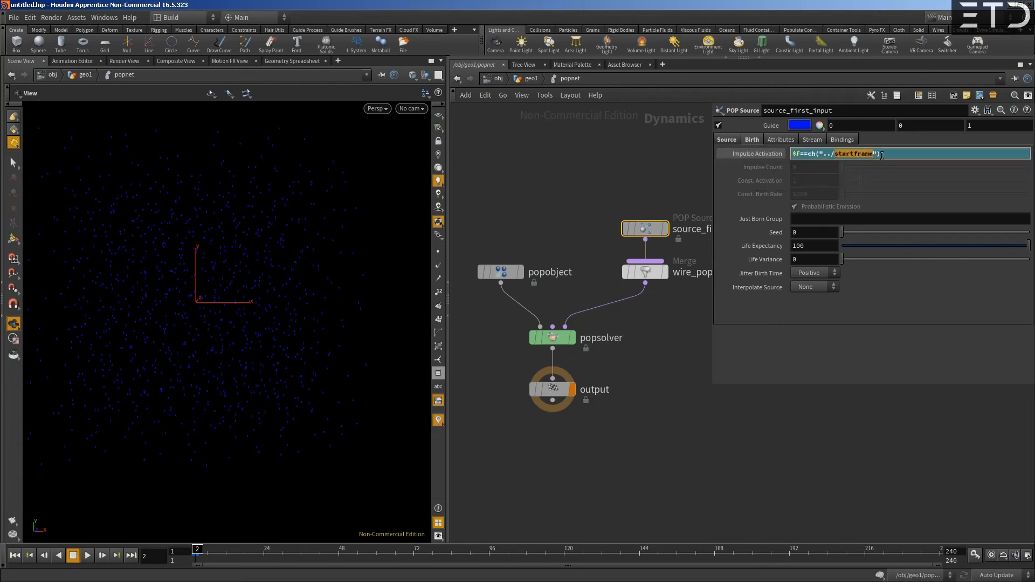
{"action": "left_click", "coordinate": [522, 82]}
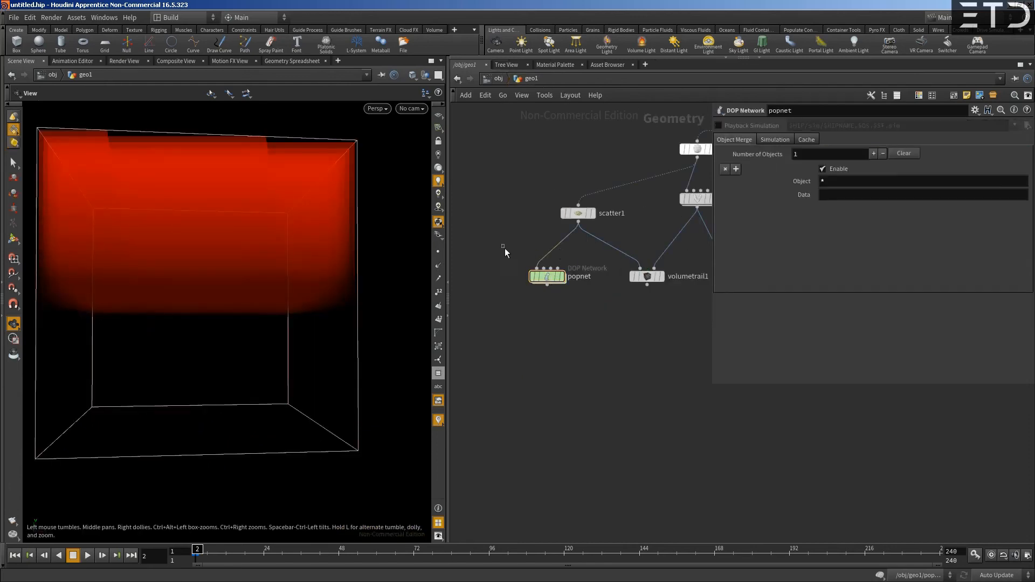
{"action": "left_click", "coordinate": [776, 138]}
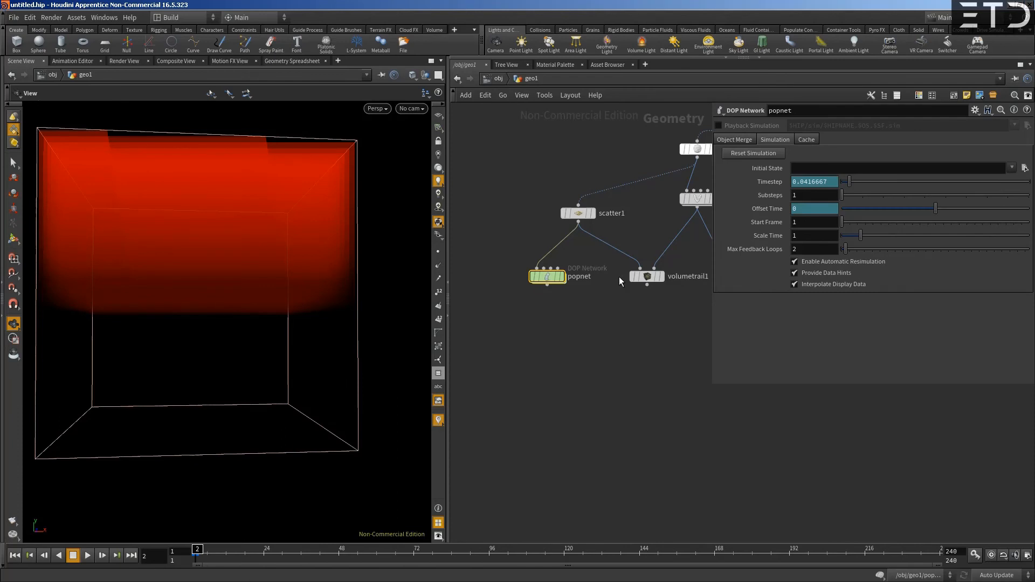
{"action": "left_click_drag", "start_coordinate": [712, 378], "coordinate": [797, 296]}
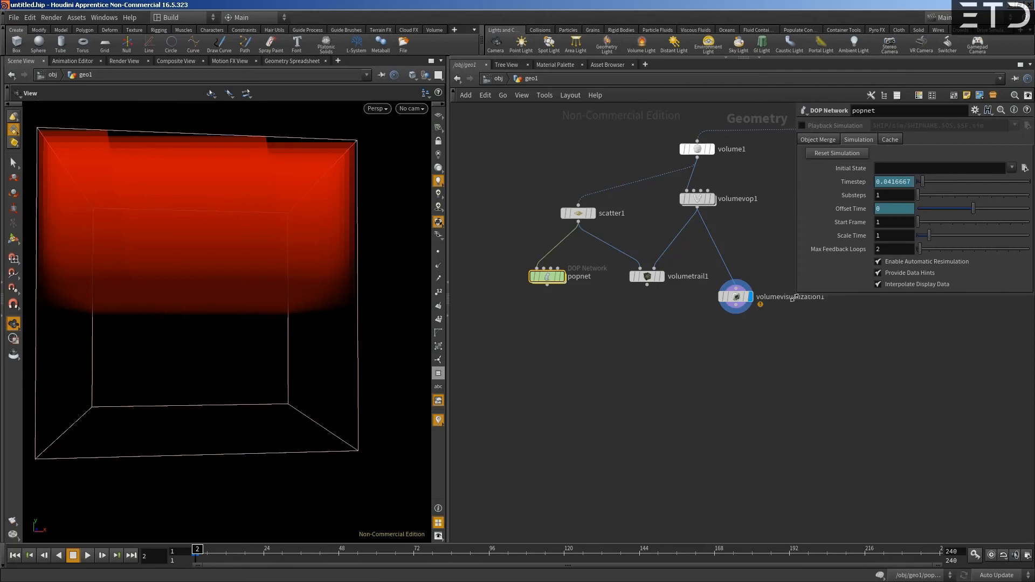
- Tidy the geo1 network by moving scatter1 level with volumevop1 and placing volumetrail1 and popnet closer beneath them
{"action": "middle_click_drag", "start_coordinate": [752, 271], "coordinate": [723, 329]}
{"action": "mouse_move", "coordinate": [785, 180]}
{"action": "left_click_drag", "start_coordinate": [786, 178], "coordinate": [665, 189]}
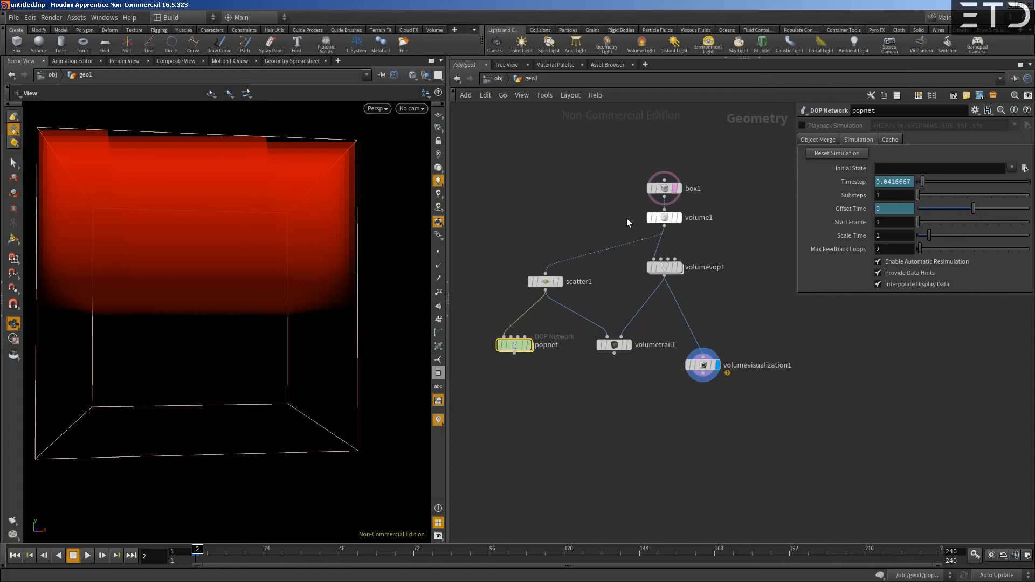
{"action": "middle_click_drag", "start_coordinate": [627, 218], "coordinate": [629, 193]}
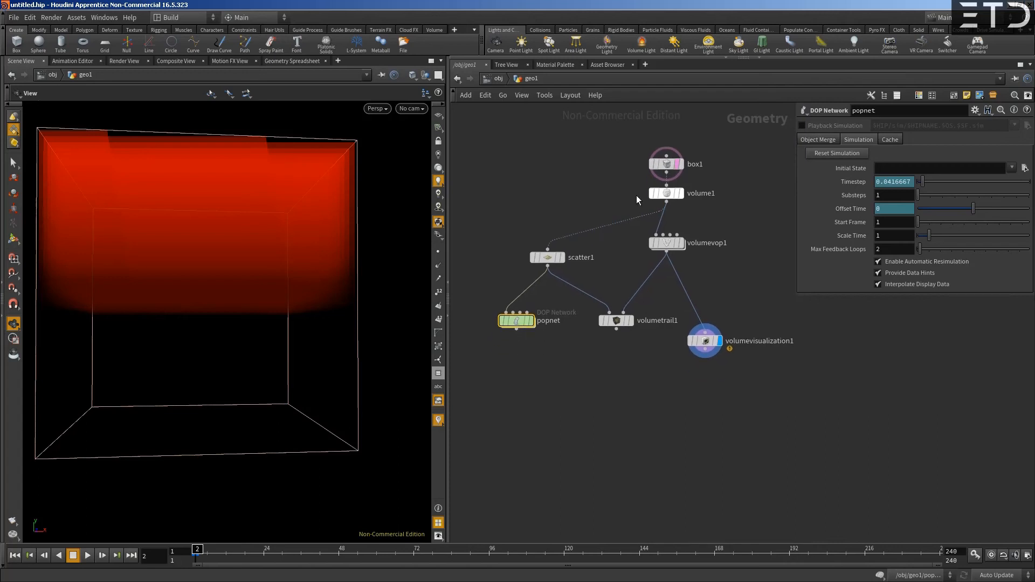
{"action": "left_click_drag", "start_coordinate": [551, 257], "coordinate": [556, 241]}
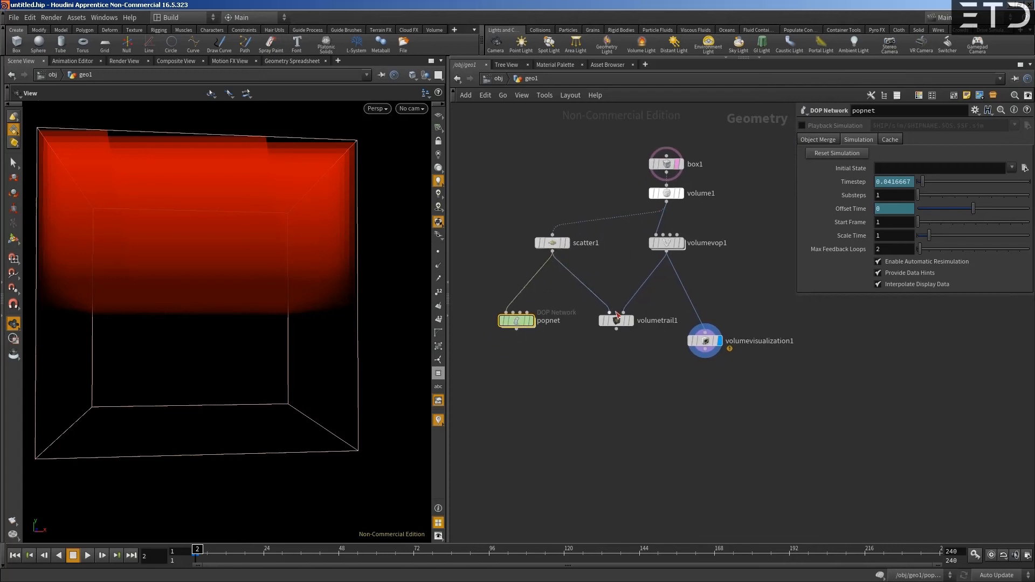
{"action": "left_click_drag", "start_coordinate": [615, 319], "coordinate": [613, 277]}
{"action": "left_click_drag", "start_coordinate": [517, 321], "coordinate": [519, 279]}
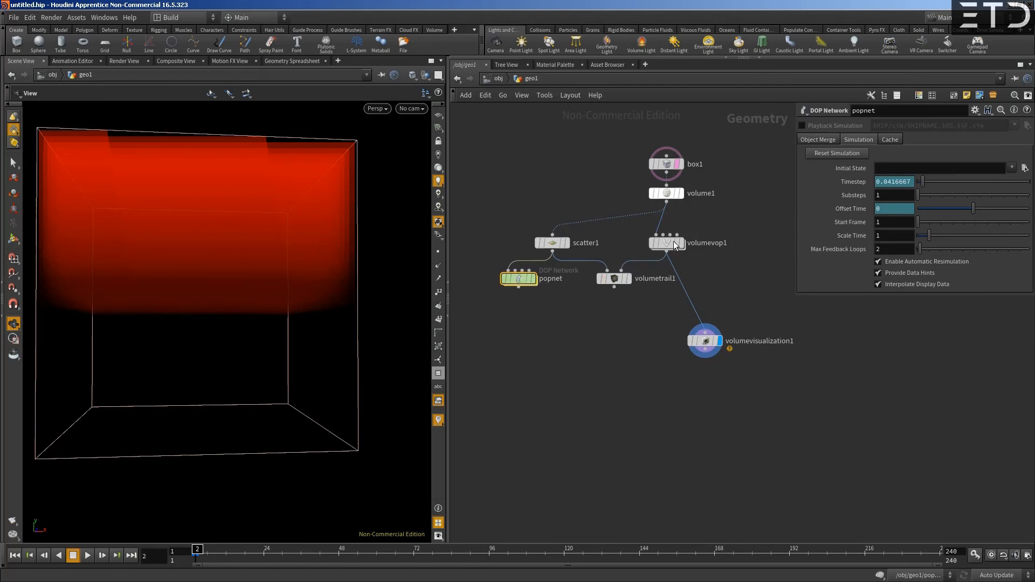
- Go inside popnet and turn off the guide display of the source_first_input POP Source
{"action": "double_click", "coordinate": [516, 280]}
{"action": "middle_click_drag", "start_coordinate": [597, 237], "coordinate": [637, 214]}
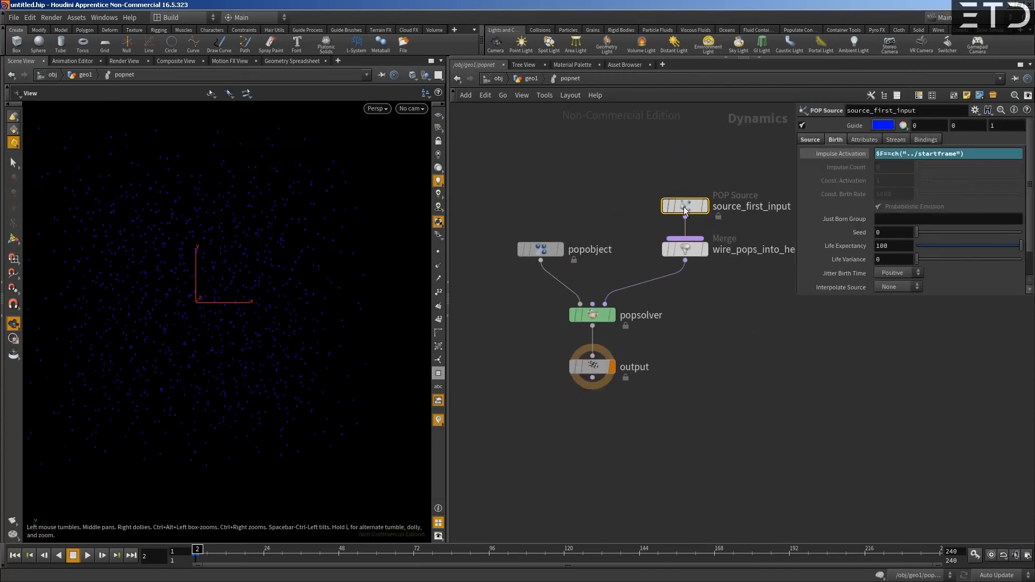
{"action": "left_click", "coordinate": [801, 125]}
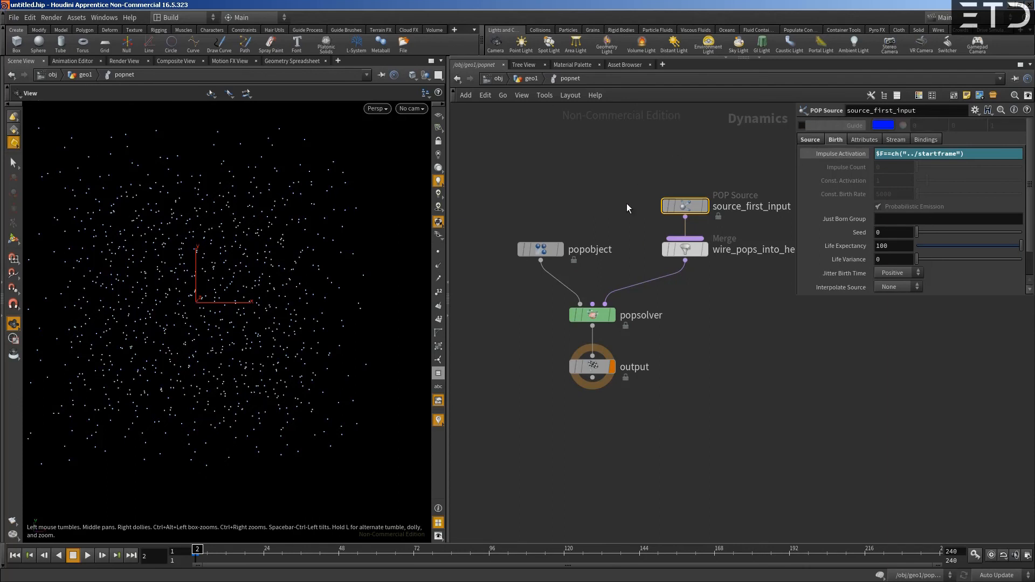
- Replace the startframe reference in source_first_input's Impulse Activation with 1, so the expression reads $F==1
{"action": "middle_click_drag", "start_coordinate": [611, 202], "coordinate": [553, 257]}
{"action": "scroll", "coordinate": [619, 218], "scroll_direction": "down", "scroll_amount": 2}
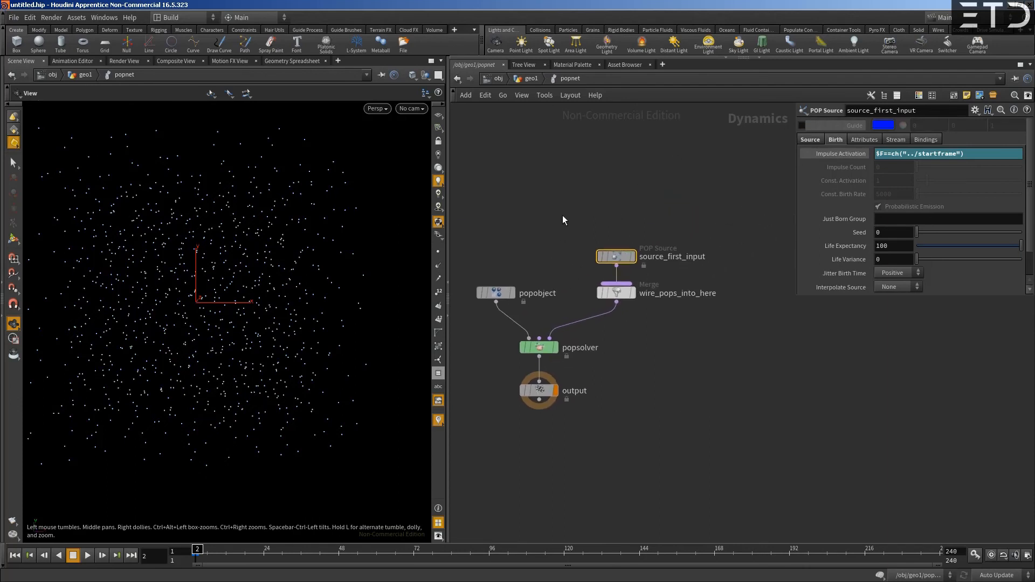
{"action": "left_click", "coordinate": [613, 257]}
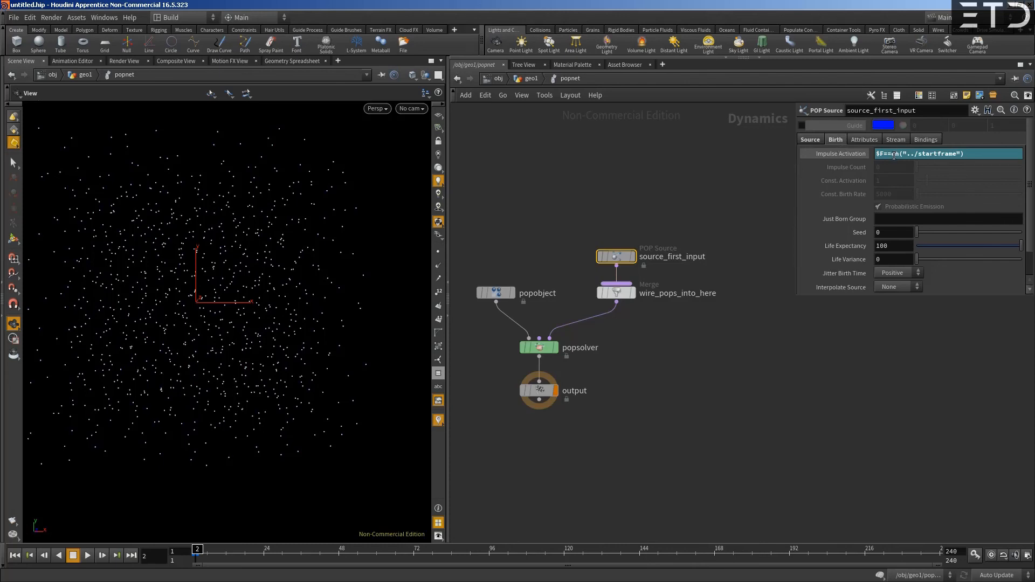
{"action": "left_click_drag", "start_coordinate": [891, 156], "coordinate": [970, 157]}
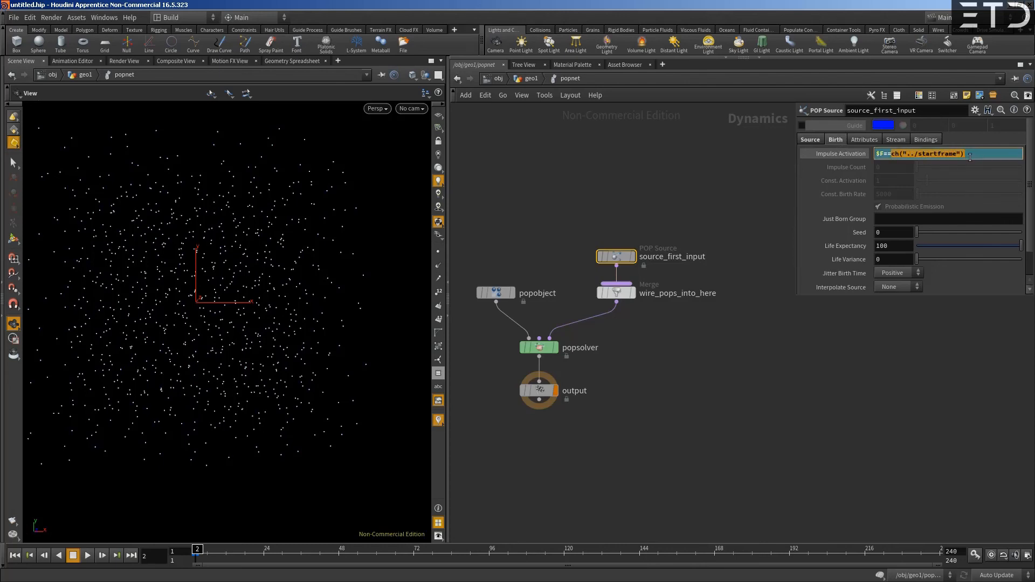
{"action": "type", "text": "1"}
{"action": "key", "text": "Return"}
{"action": "left_click", "coordinate": [845, 158]}
{"action": "left_click", "coordinate": [845, 156]}
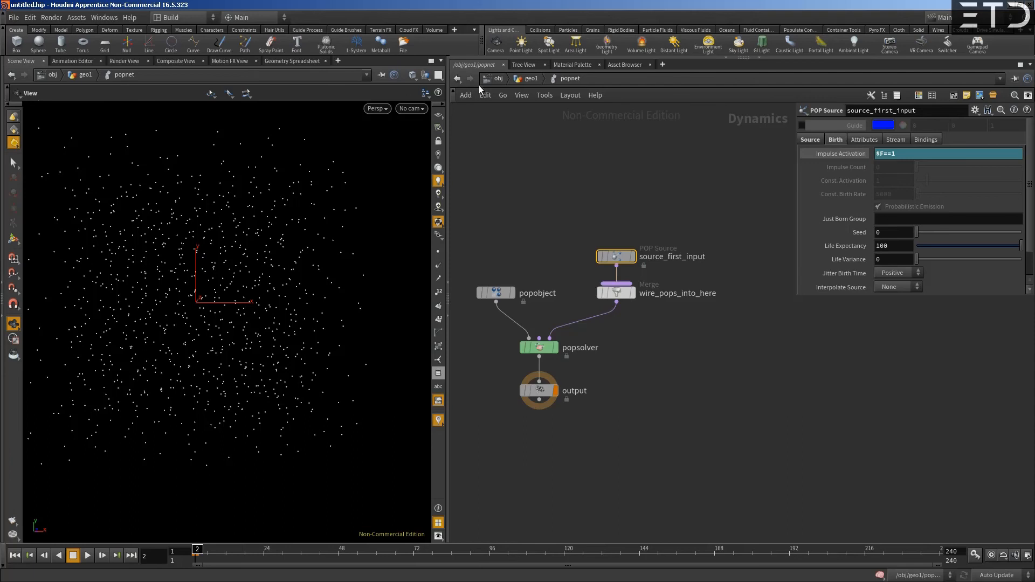
- Check popnet's simulation settings at the geo1 level, including the Start Frame, and go back inside the POP network
{"action": "left_click", "coordinate": [522, 79]}
{"action": "left_click_drag", "start_coordinate": [516, 286], "coordinate": [516, 286]}
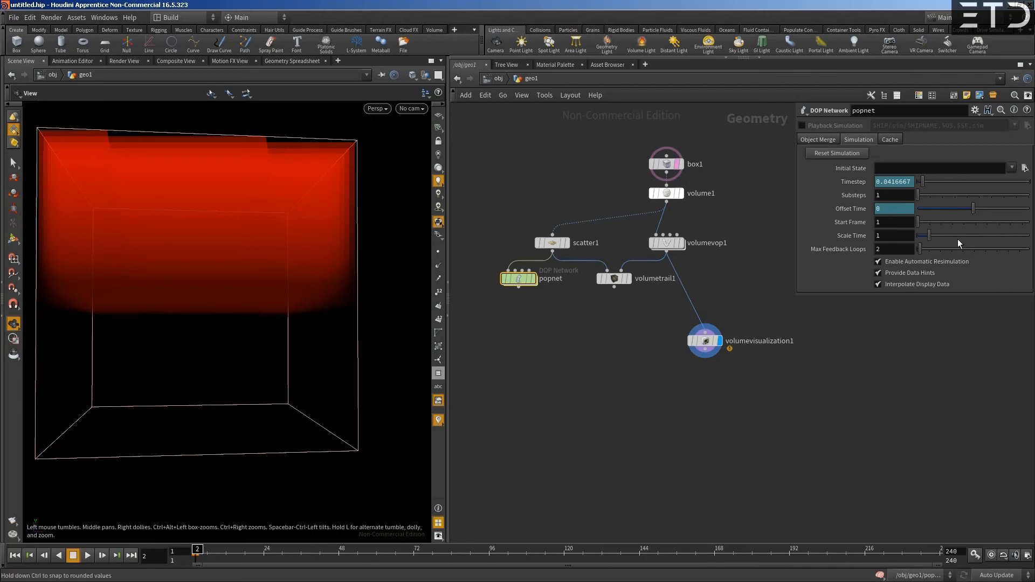
{"action": "double_click", "coordinate": [522, 280]}
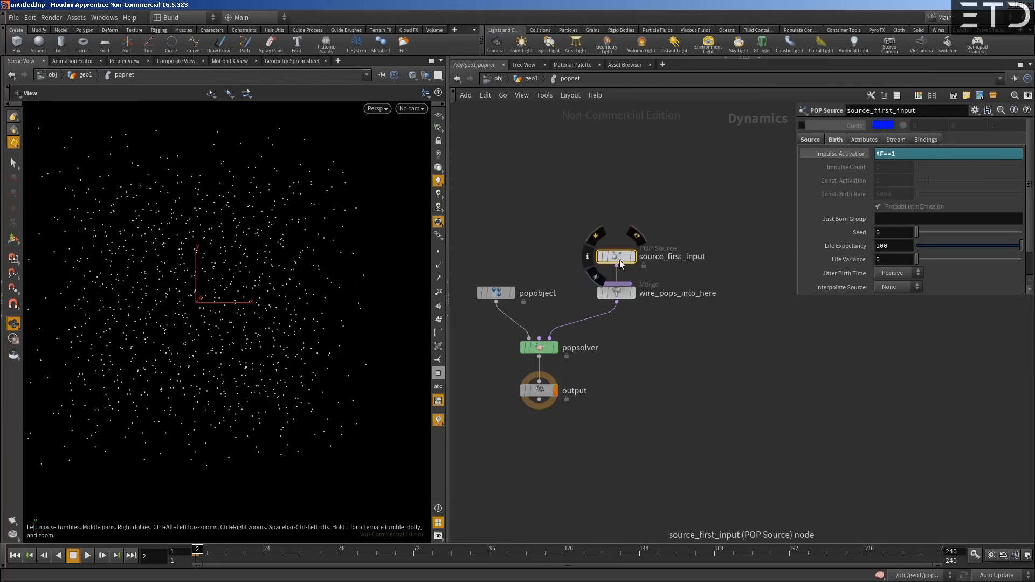
- Tidy the POP network by moving popsolver and output closer together beneath popobject and the wire_pops_into_here merge
{"action": "middle_click_drag", "start_coordinate": [541, 255], "coordinate": [589, 220]}
{"action": "left_click_drag", "start_coordinate": [588, 314], "coordinate": [608, 304]}
{"action": "left_click_drag", "start_coordinate": [591, 363], "coordinate": [610, 341]}
{"action": "middle_click_drag", "start_coordinate": [553, 313], "coordinate": [575, 305]}
{"action": "left_click_drag", "start_coordinate": [630, 297], "coordinate": [637, 316]}
{"action": "middle_click_drag", "start_coordinate": [571, 313], "coordinate": [563, 298]}
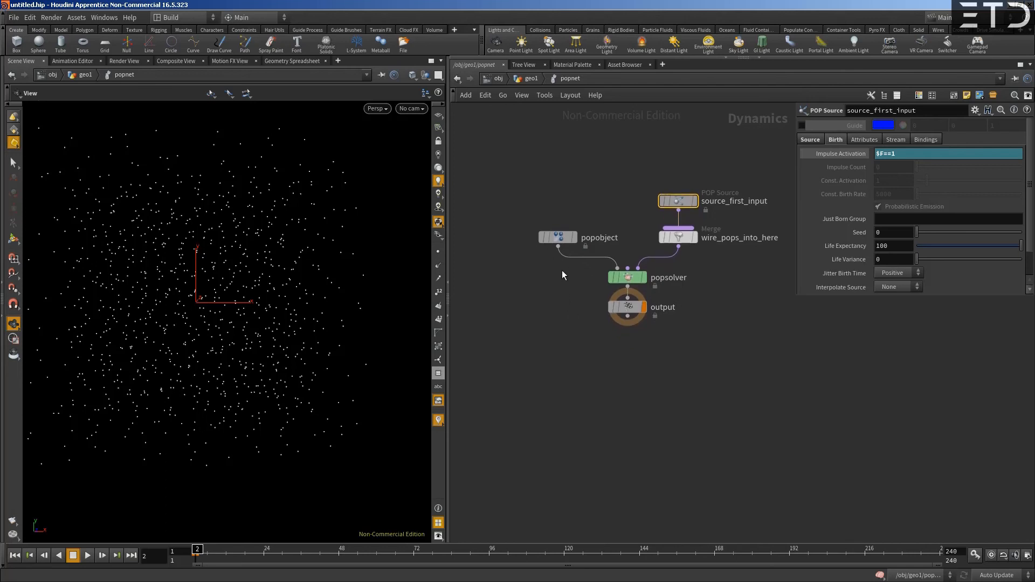
{"action": "scroll", "coordinate": [564, 262], "scroll_direction": "up", "scroll_amount": 1}
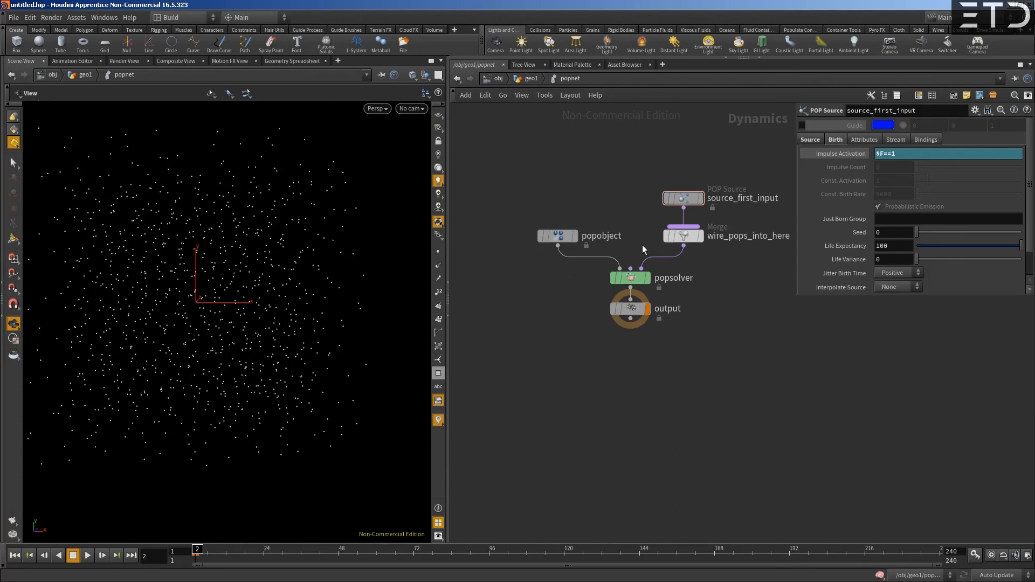
- Delete the wire_pops_into_here merge so source_first_input feeds popsolver directly, and leave the POP Source above the solver
{"action": "mouse_move", "coordinate": [566, 240]}
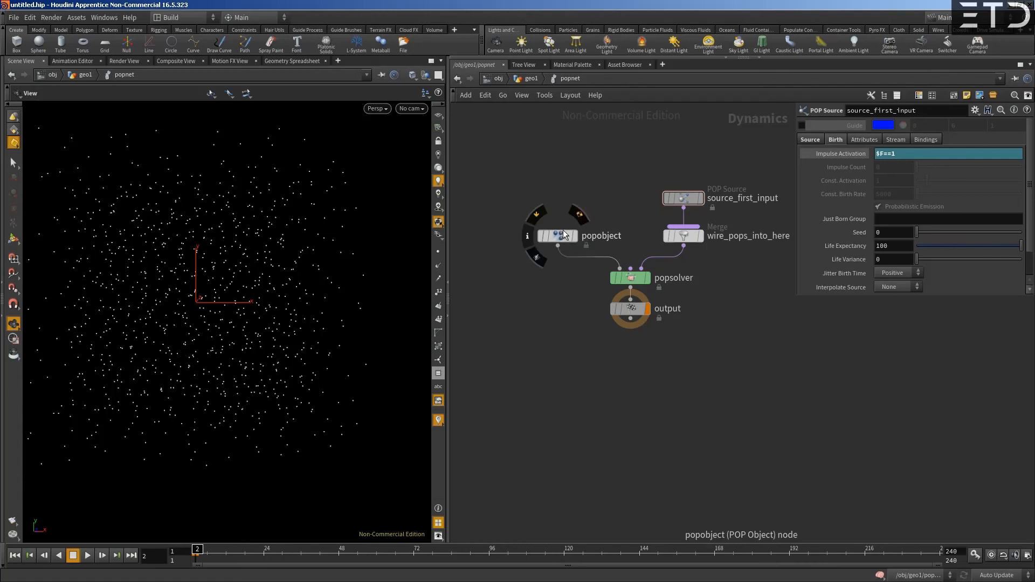
{"action": "middle_click_drag", "start_coordinate": [649, 193], "coordinate": [628, 228]}
{"action": "left_click_drag", "start_coordinate": [672, 235], "coordinate": [672, 180]}
{"action": "left_click", "coordinate": [671, 272]}
{"action": "key", "text": "Delete"}
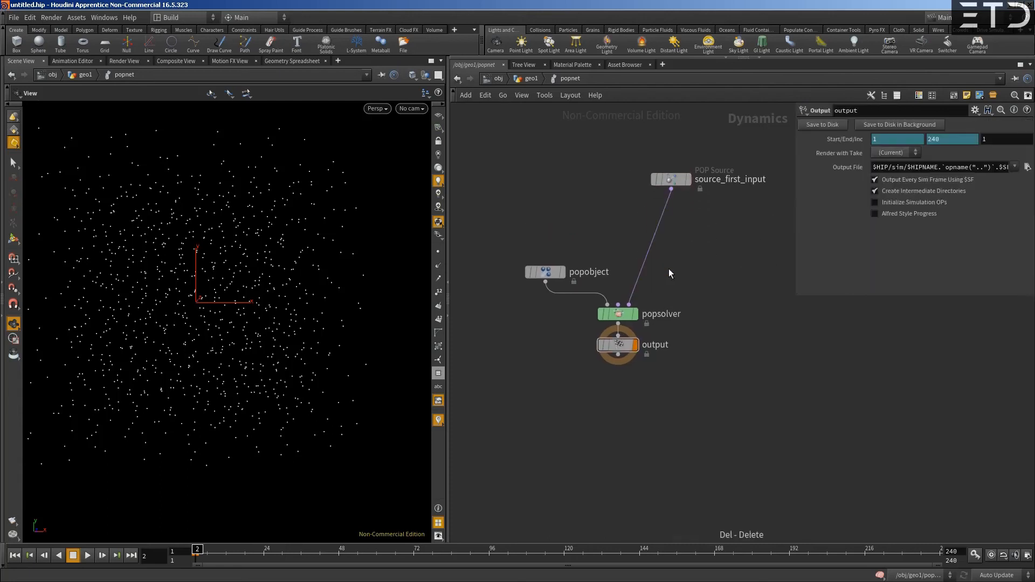
{"action": "left_click_drag", "start_coordinate": [681, 194], "coordinate": [674, 182]}
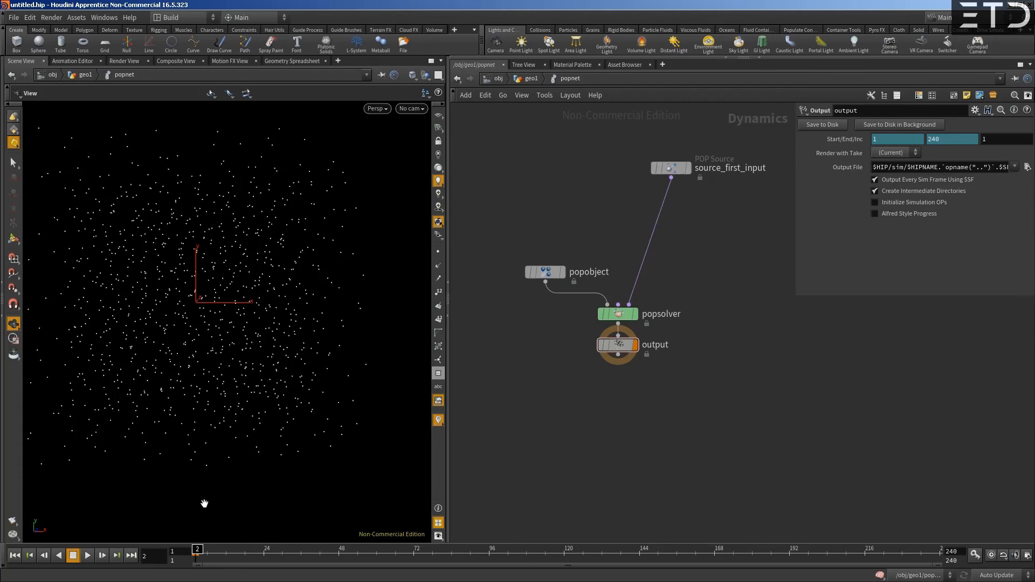
- Scrub the simulation and review the inherited velocity attributes of source_first_input, then check scatter1 in geo1 and return inside popnet
{"action": "left_click_drag", "start_coordinate": [199, 551], "coordinate": [179, 541]}
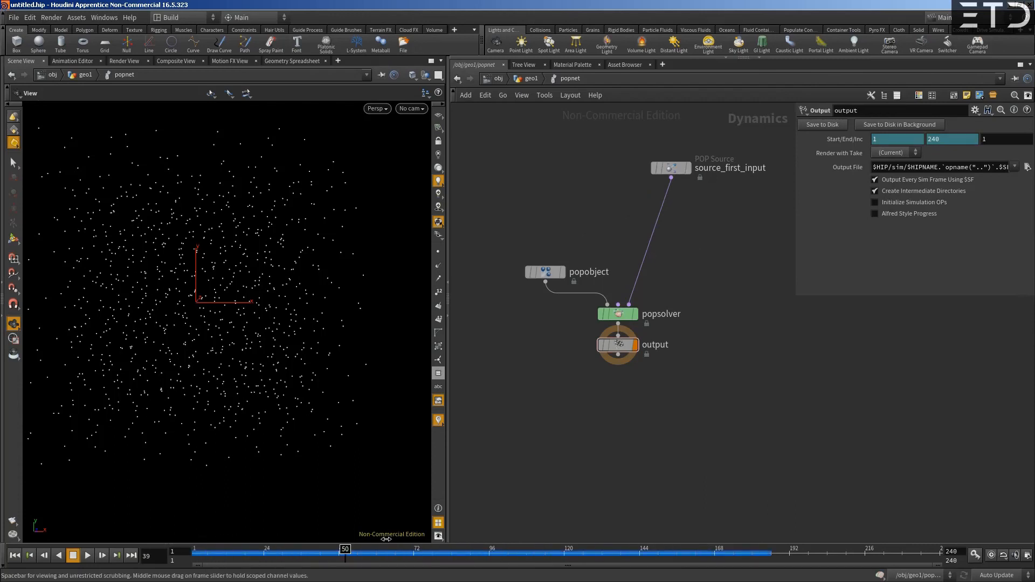
{"action": "left_click", "coordinate": [657, 171]}
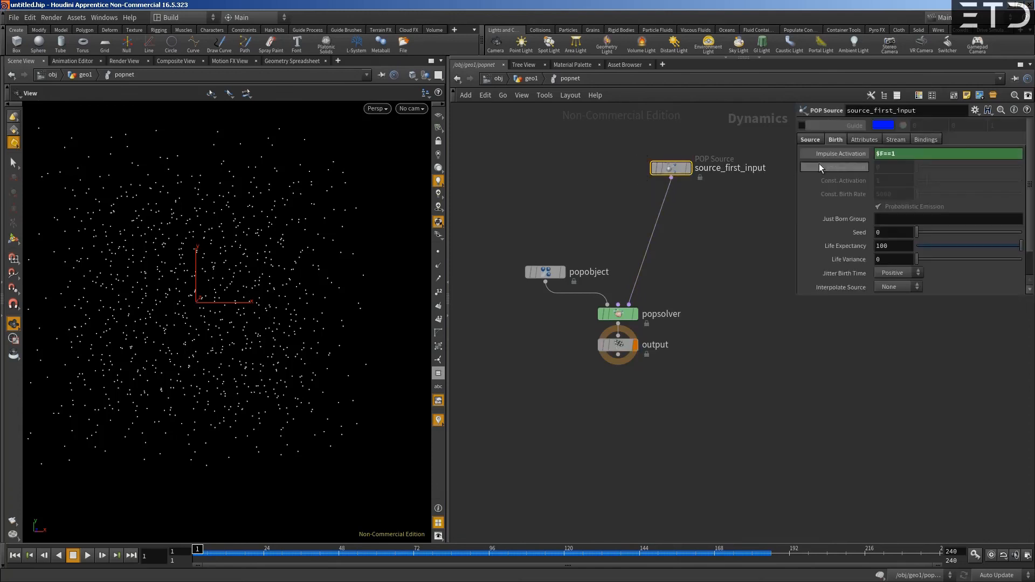
{"action": "left_click", "coordinate": [854, 141]}
{"action": "left_click", "coordinate": [886, 197]}
{"action": "left_click", "coordinate": [519, 81]}
{"action": "left_click", "coordinate": [552, 244]}
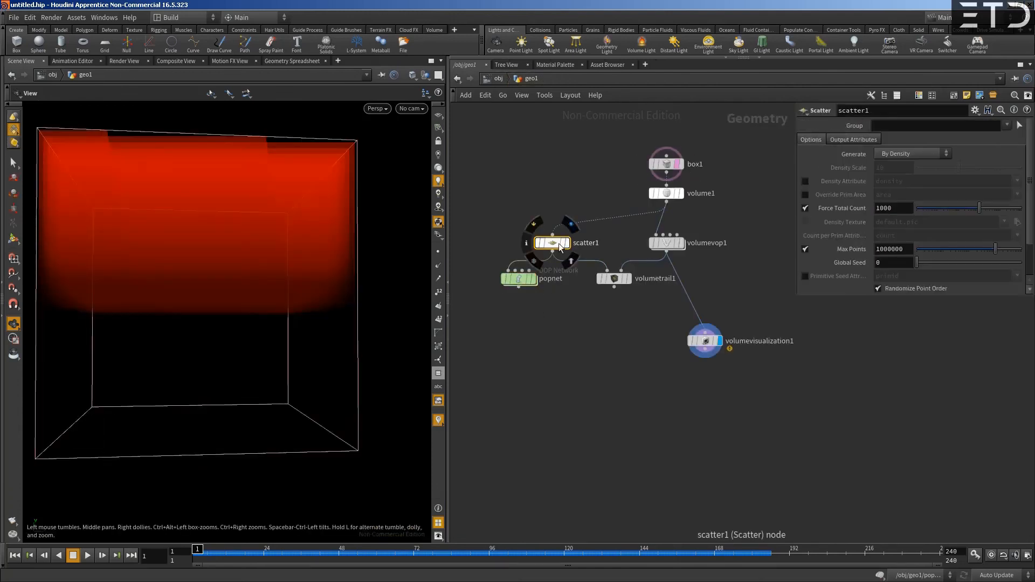
{"action": "double_click", "coordinate": [519, 279]}
{"action": "mouse_move", "coordinate": [204, 549]}
{"action": "left_mouse_down"}
{"action": "mouse_move", "coordinate": [486, 550]}
{"action": "mouse_move", "coordinate": [197, 549]}
{"action": "left_mouse_up"}
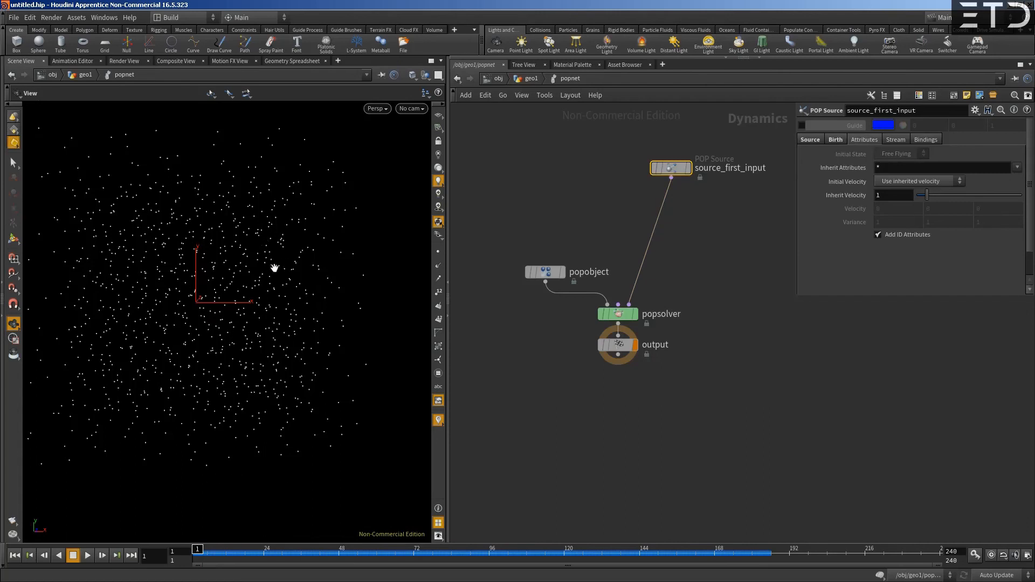
- Examine popobject's Geometry data in the Geometry Spreadsheet, filtering the columns to show only the particles' age attribute
{"action": "left_click", "coordinate": [293, 61]}
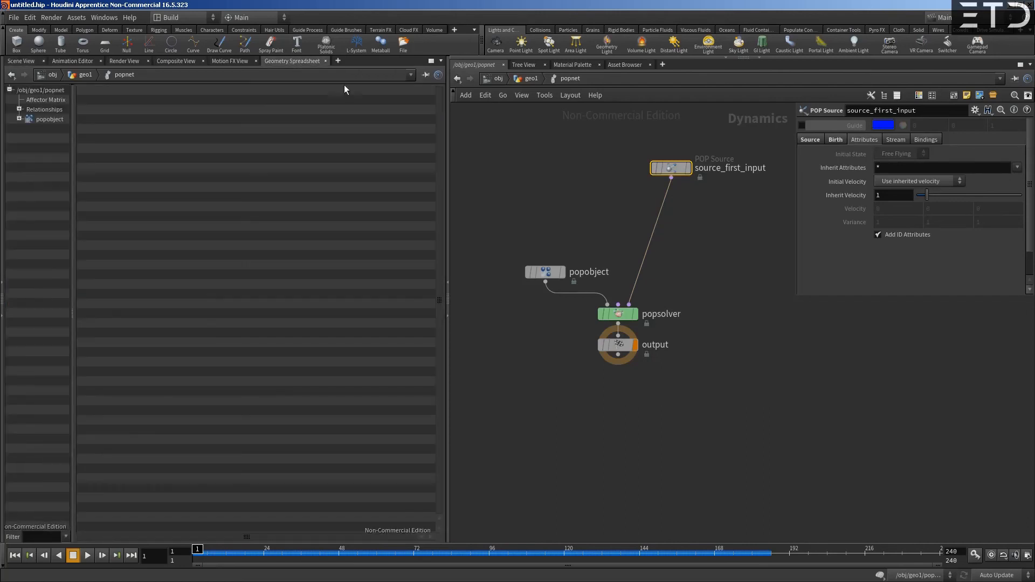
{"action": "left_click", "coordinate": [20, 118]}
{"action": "left_click", "coordinate": [49, 119]}
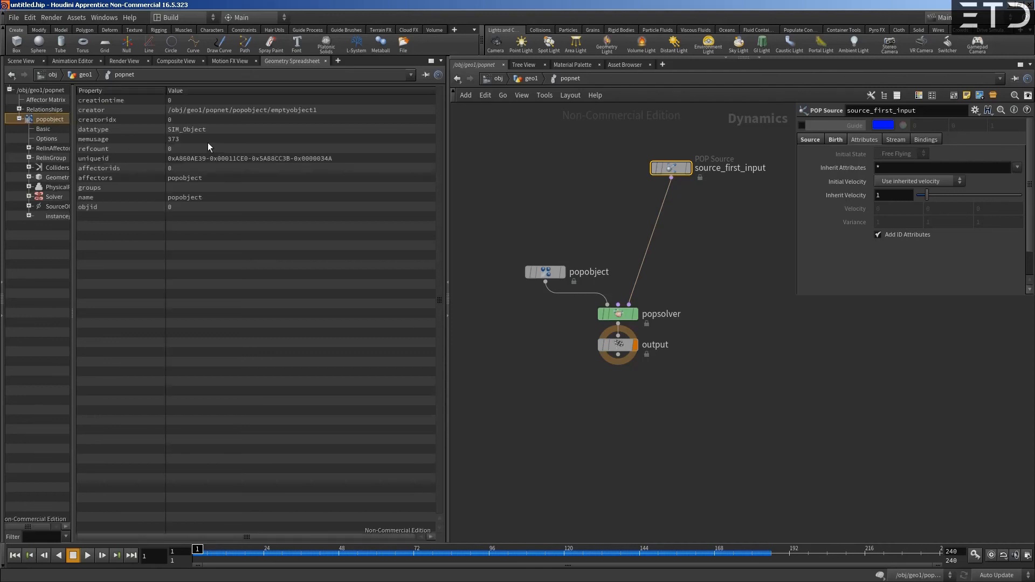
{"action": "left_click", "coordinate": [50, 179]}
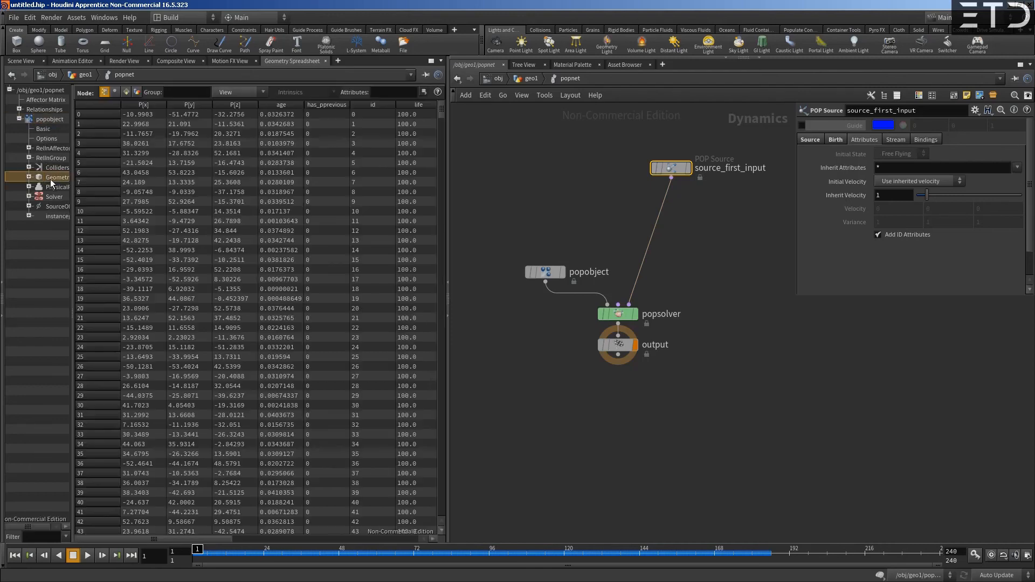
{"action": "left_click", "coordinate": [259, 91]}
{"action": "left_click", "coordinate": [242, 131]}
{"action": "left_click", "coordinate": [240, 94]}
{"action": "left_click", "coordinate": [232, 181]}
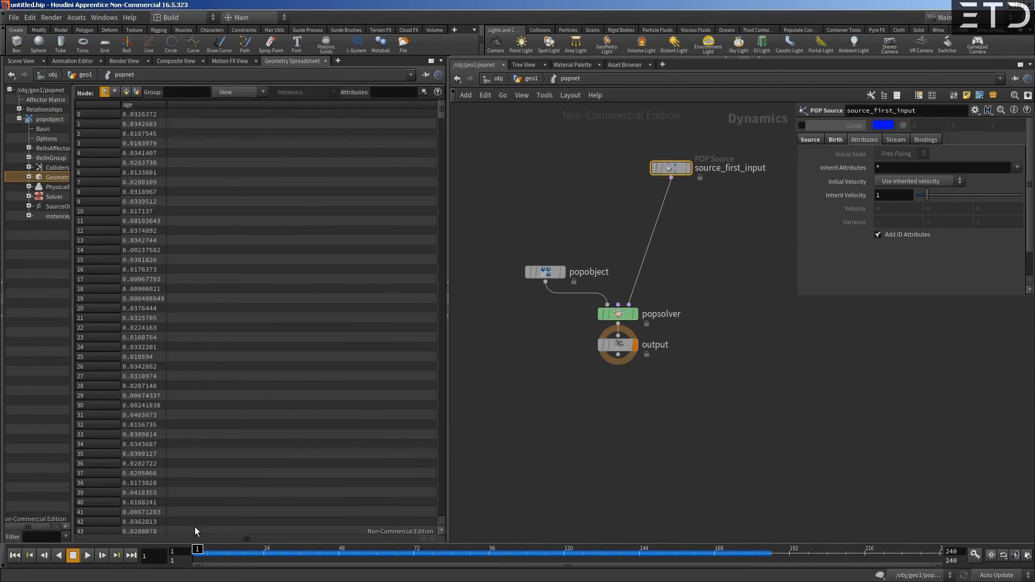
{"action": "mouse_move", "coordinate": [198, 552]}
{"action": "left_mouse_down"}
{"action": "mouse_move", "coordinate": [315, 552]}
{"action": "mouse_move", "coordinate": [197, 553]}
{"action": "left_mouse_up"}
- Return to the 3D scene and insert a POP Advect by Volumes node between source_first_input and popsolver
{"action": "left_click", "coordinate": [21, 61]}
{"action": "middle_click_drag", "start_coordinate": [524, 242], "coordinate": [541, 229]}
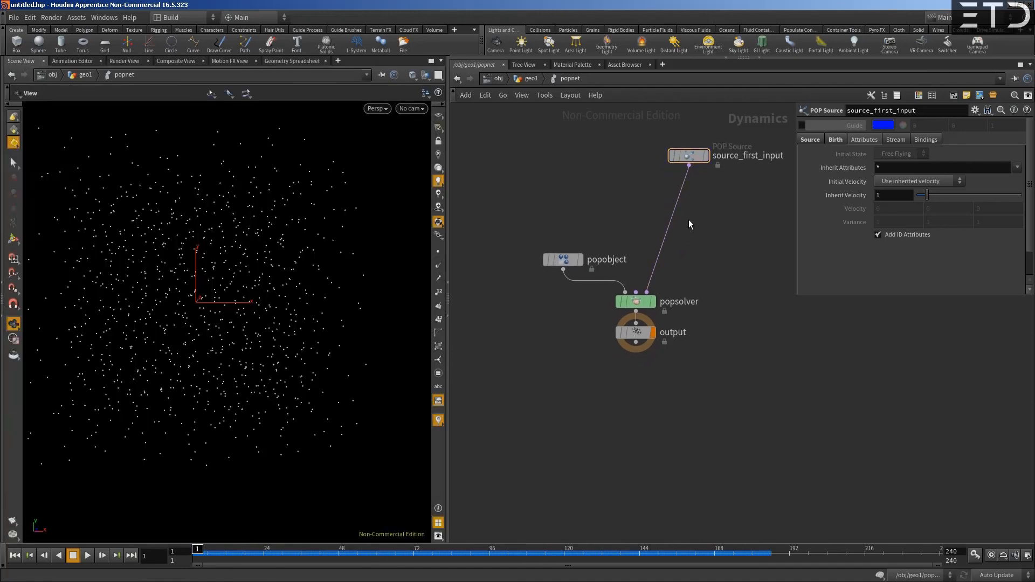
{"action": "key", "text": "Tab"}
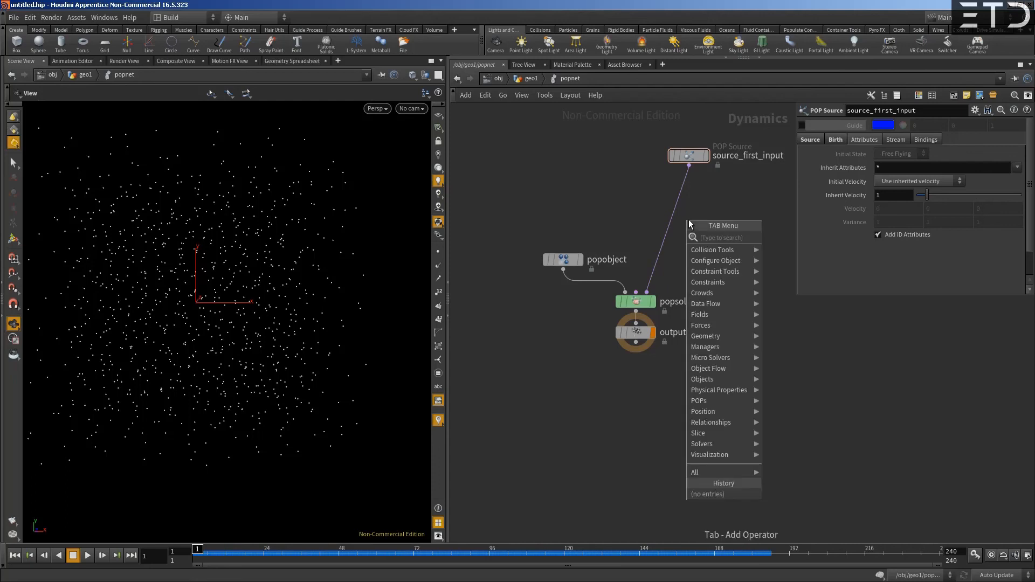
{"action": "type", "text": "pop adve"}
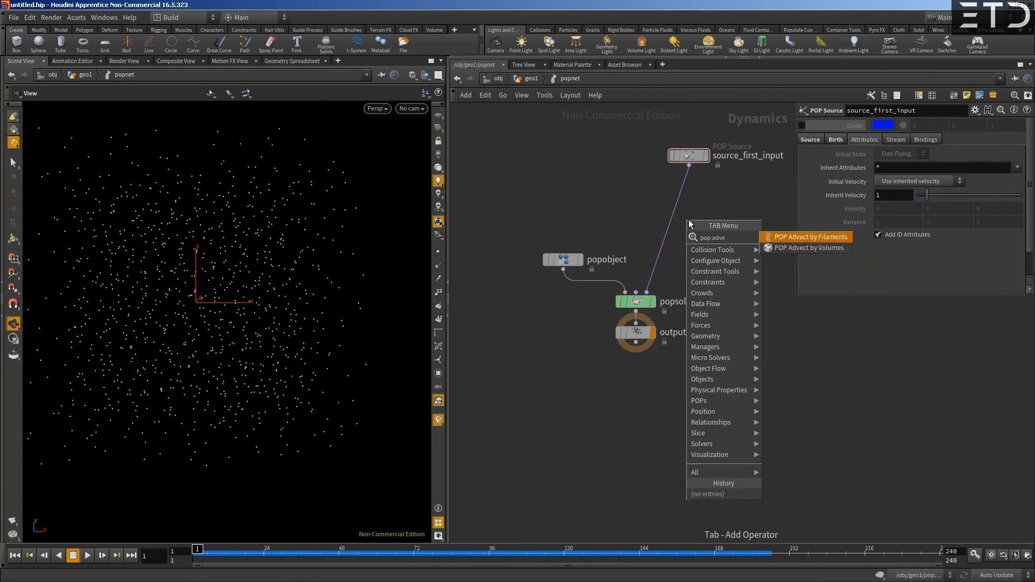
{"action": "key", "text": "Return"}
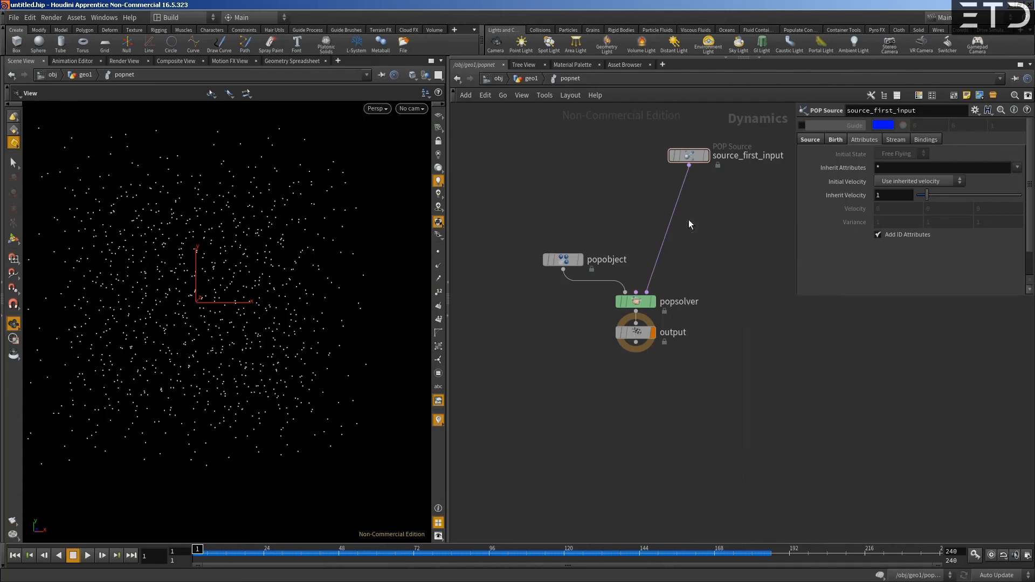
{"action": "left_click", "coordinate": [678, 212]}
{"action": "mouse_move", "coordinate": [678, 215]}
{"action": "left_mouse_down"}
{"action": "mouse_move", "coordinate": [697, 212]}
{"action": "mouse_move", "coordinate": [681, 201]}
{"action": "left_mouse_up"}
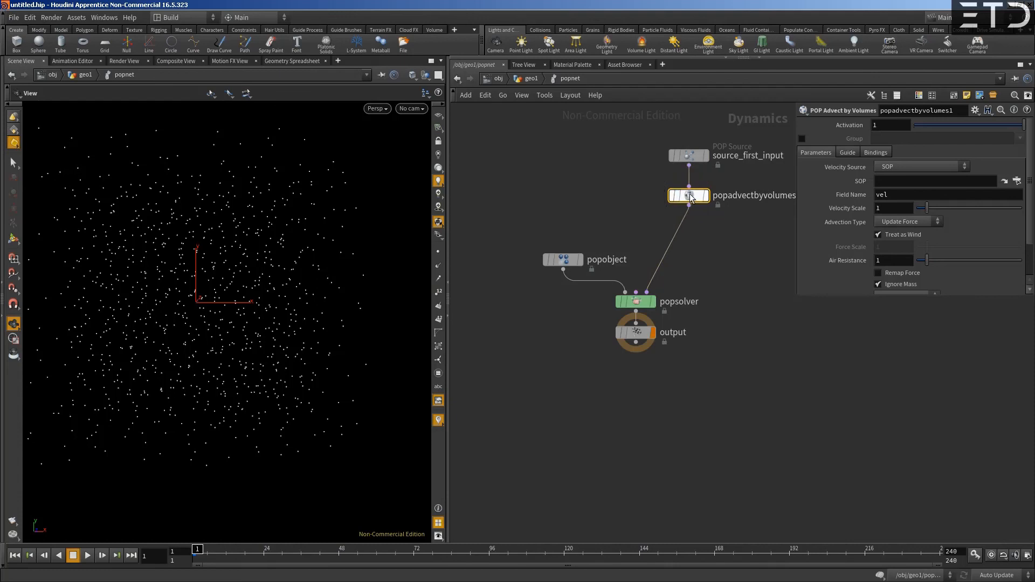
- Set the SOP path of popadvectbyvolumes1 to ../../volumevop1/ as its velocity source
{"action": "mouse_move", "coordinate": [695, 199]}
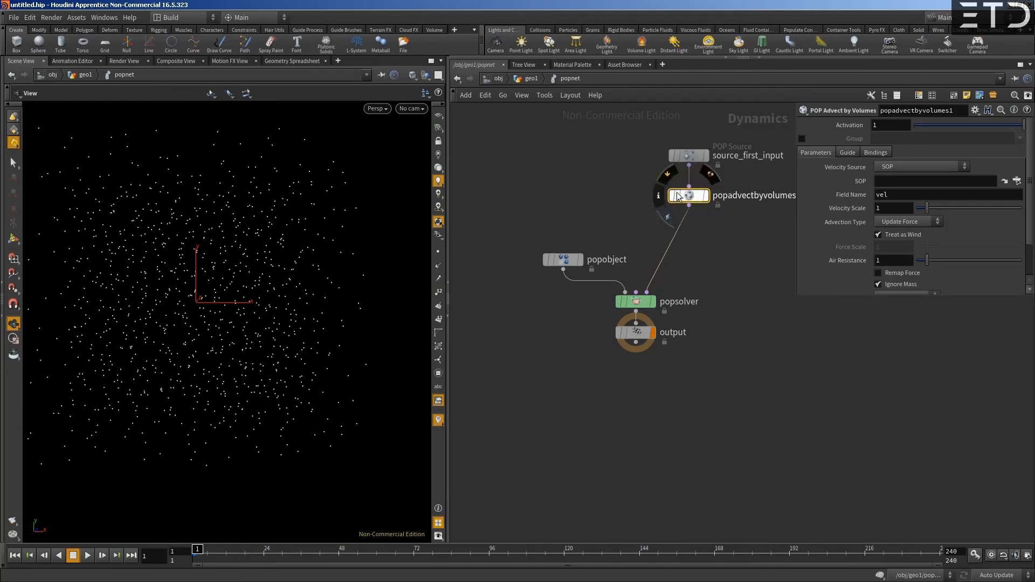
{"action": "left_click", "coordinate": [892, 181]}
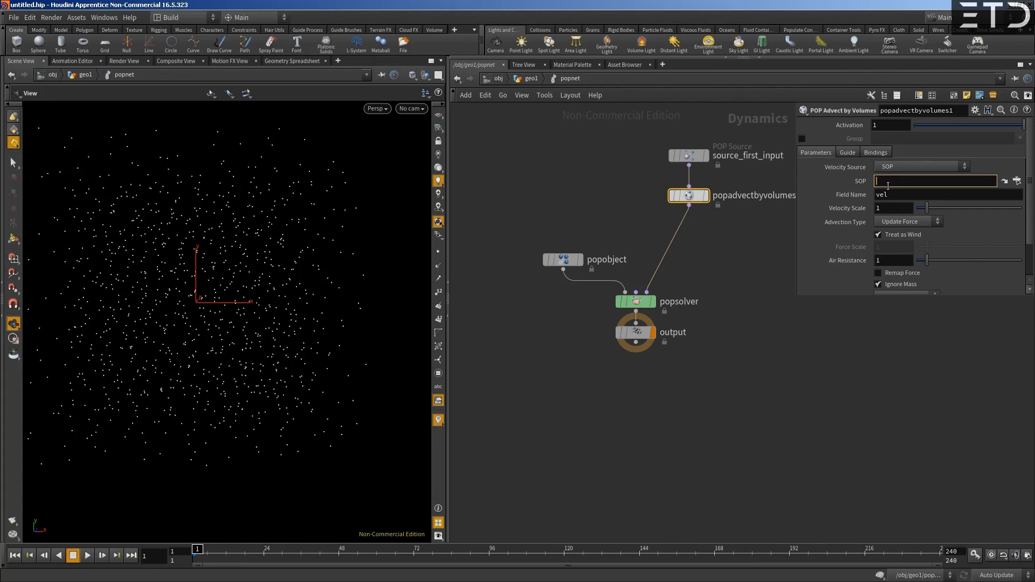
{"action": "key", "text": "Tab"}
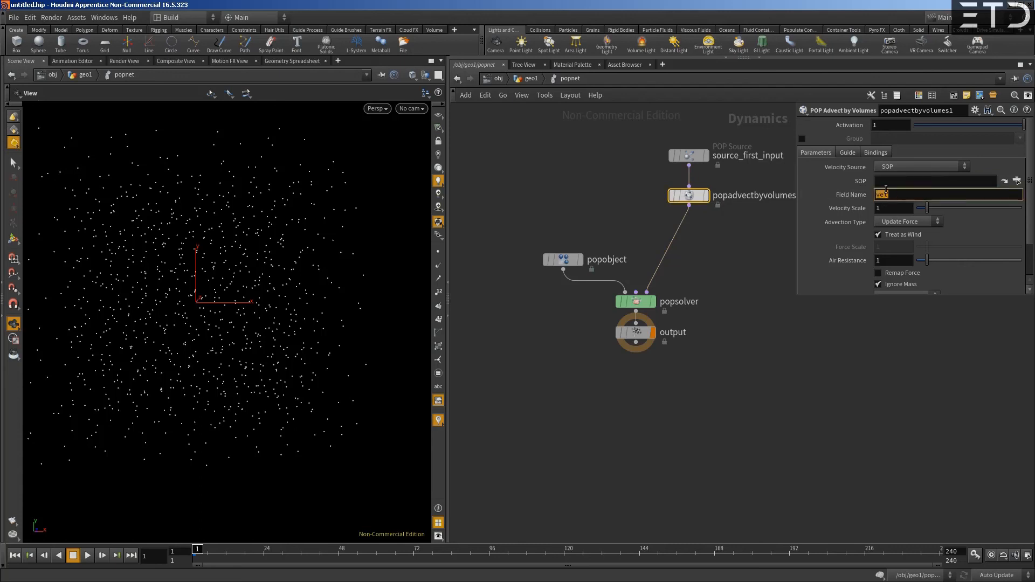
{"action": "left_click", "coordinate": [886, 180]}
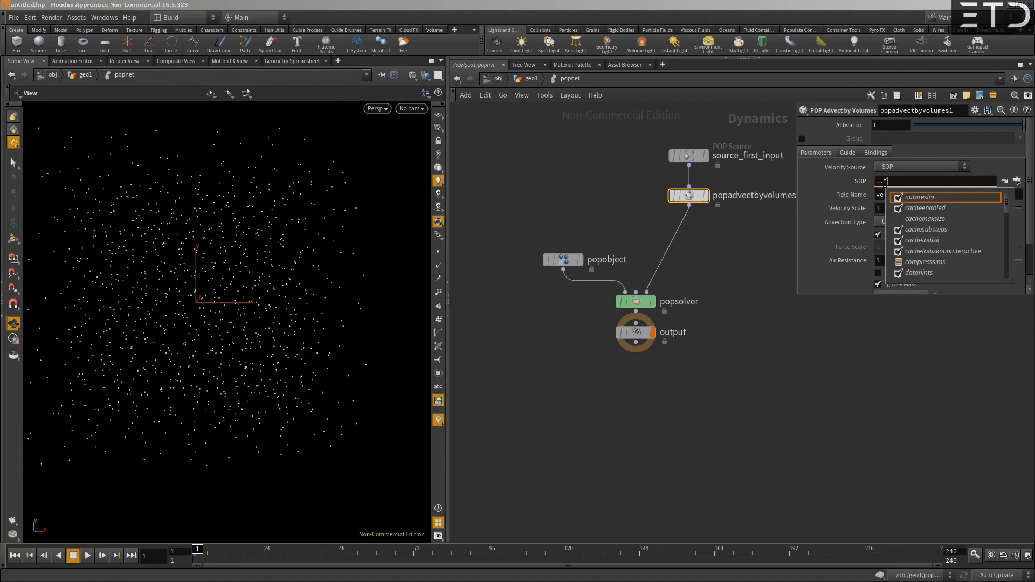
{"action": "type", "text": "../"}
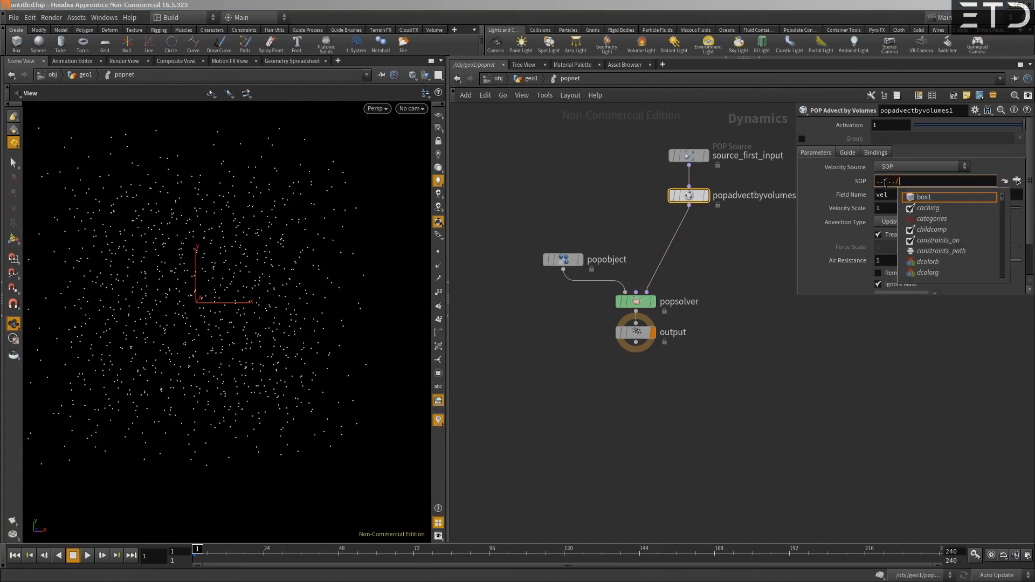
{"action": "key", "text": "Down"}
{"action": "key", "text": "Down"}
{"action": "key", "text": "Down"}
{"action": "key", "text": "Down"}
{"action": "key", "text": "Down"}
{"action": "key", "text": "Down"}
{"action": "key", "text": "Down"}
{"action": "key", "text": "Down"}
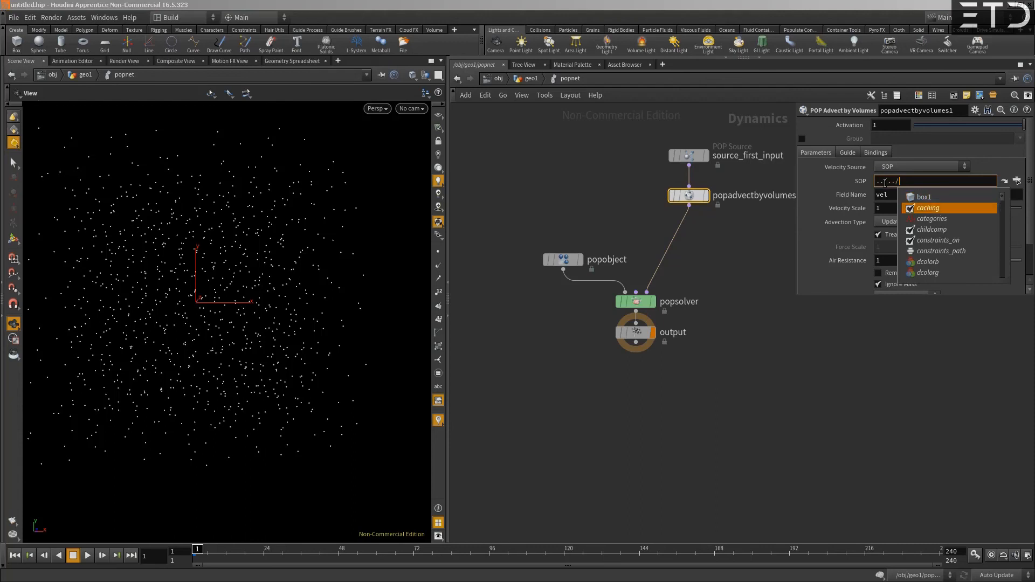
{"action": "key", "text": "Down"}
{"action": "key", "text": "Down"}
{"action": "key", "text": "Down"}
{"action": "key", "text": "Down"}
{"action": "key", "text": "Down"}
{"action": "key", "text": "Down"}
{"action": "key", "text": "Down"}
{"action": "key", "text": "Down"}
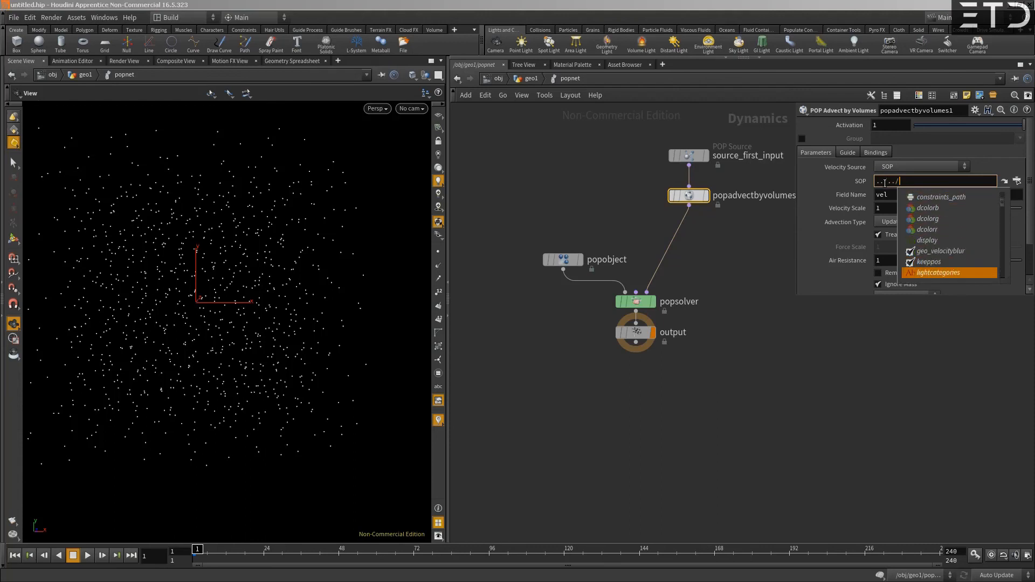
{"action": "key", "text": "Down"}
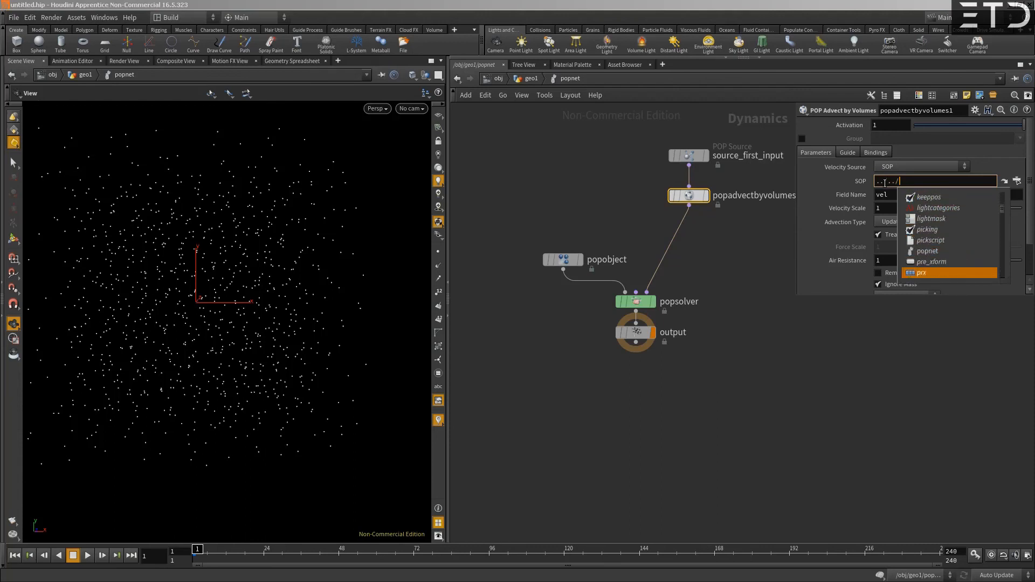
{"action": "key", "text": "Down"}
{"action": "key", "text": "Down"}
{"action": "key", "text": "Down"}
{"action": "key", "text": "Down"}
{"action": "key", "text": "Down"}
{"action": "key", "text": "Down"}
{"action": "key", "text": "Down"}
{"action": "key", "text": "Down"}
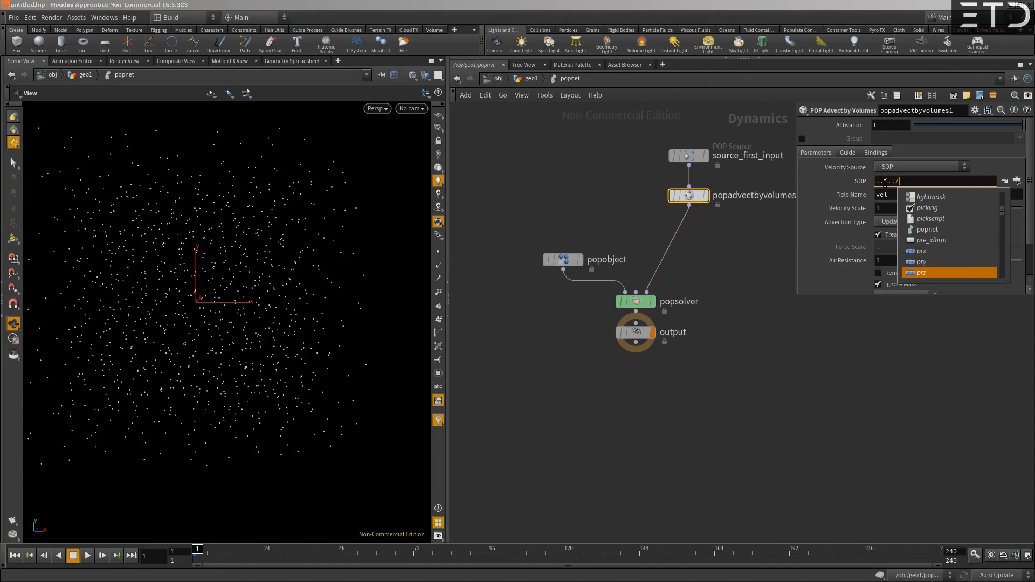
{"action": "key", "text": "Down"}
{"action": "key", "text": "Down"}
{"action": "key", "text": "Down"}
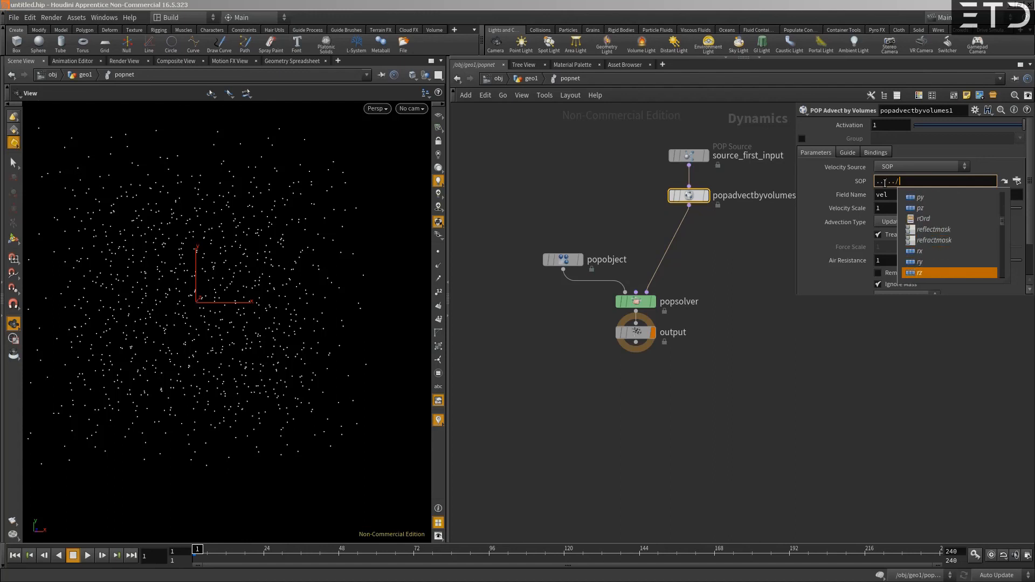
{"action": "type", "text": "l"}
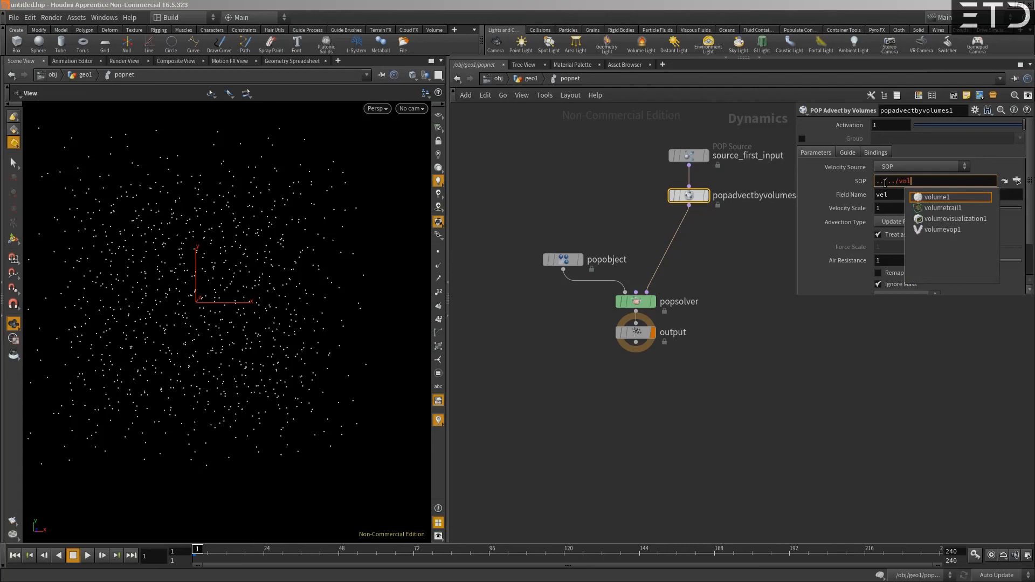
{"action": "key", "text": "Down"}
{"action": "key", "text": "Down"}
{"action": "key", "text": "Down"}
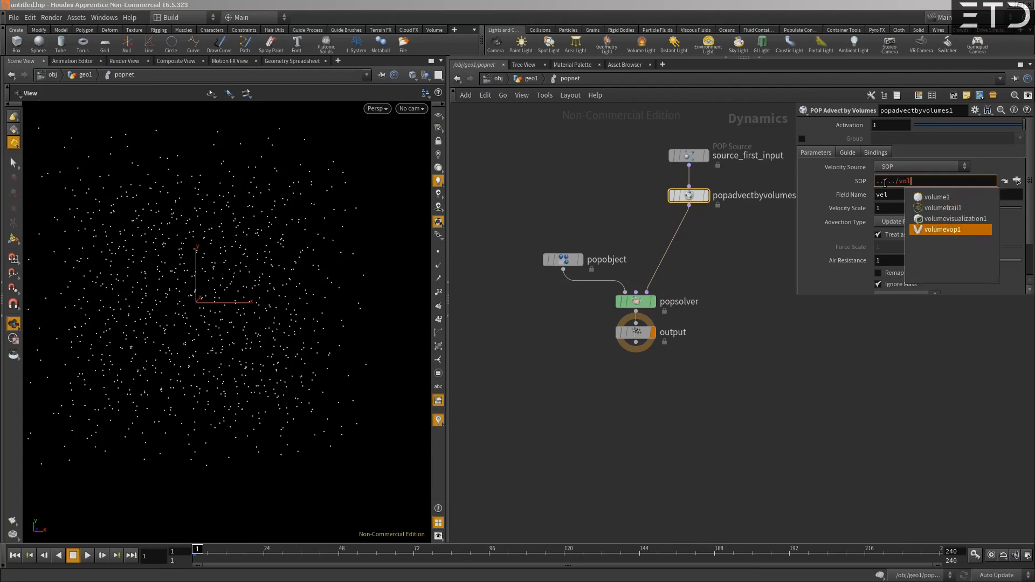
{"action": "key", "text": "Return"}
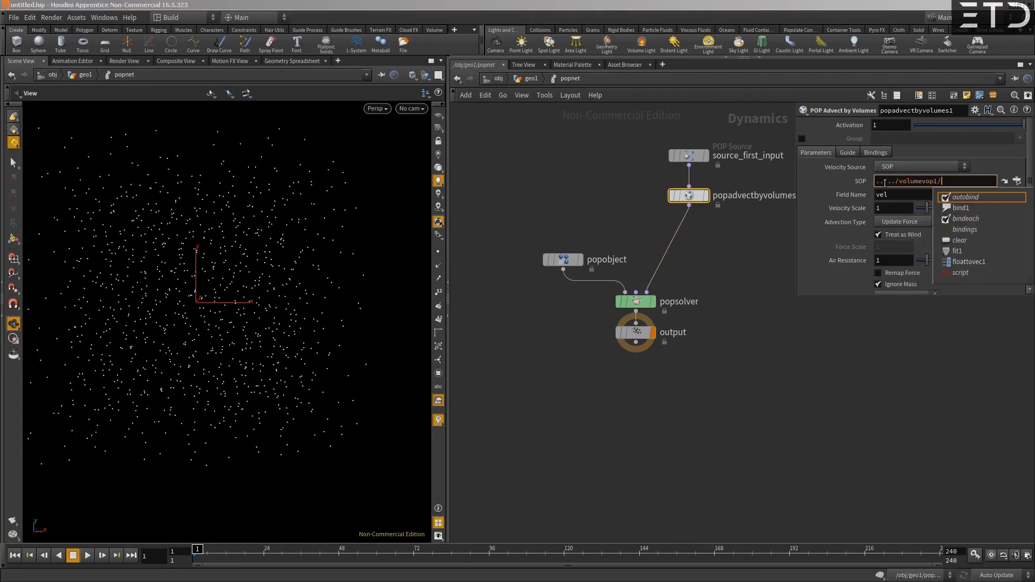
- Set the advection node's Field Name to wind and scrub the timeline to preview the particle motion
{"action": "key", "text": "Tab"}
{"action": "type", "text": "wind"}
{"action": "key", "text": "Return"}
{"action": "left_click_drag", "start_coordinate": [199, 556], "coordinate": [848, 556]}
{"action": "scroll", "coordinate": [216, 318], "scroll_direction": "down", "scroll_amount": 5}
{"action": "mouse_move", "coordinate": [210, 316]}
{"action": "left_mouse_down"}
{"action": "mouse_move", "coordinate": [263, 348]}
{"action": "mouse_move", "coordinate": [190, 332]}
{"action": "mouse_move", "coordinate": [214, 301]}
{"action": "left_mouse_up"}
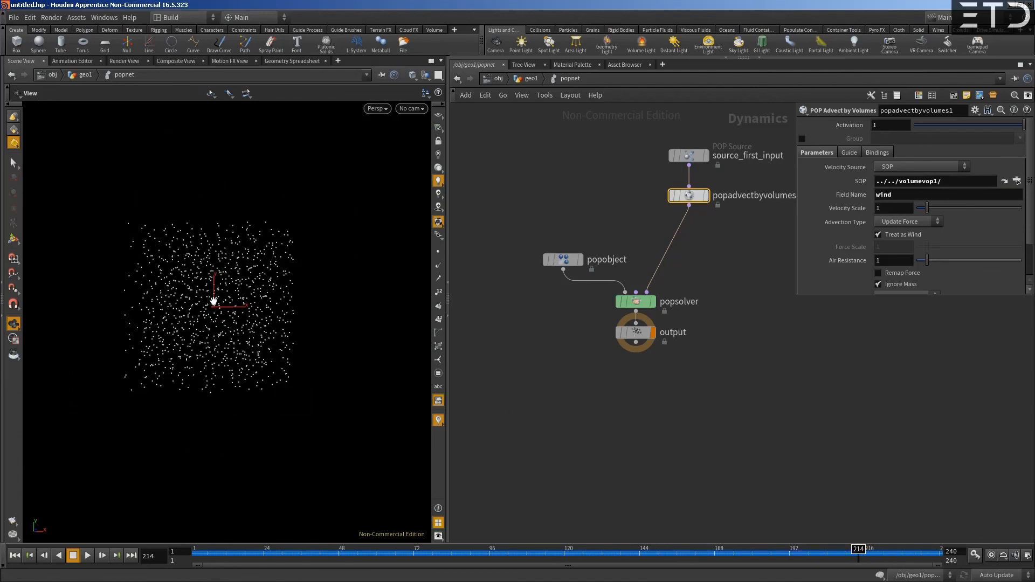
- Display the popnet result at the geo1 level and turn on point trails in the viewport
{"action": "left_click", "coordinate": [541, 80]}
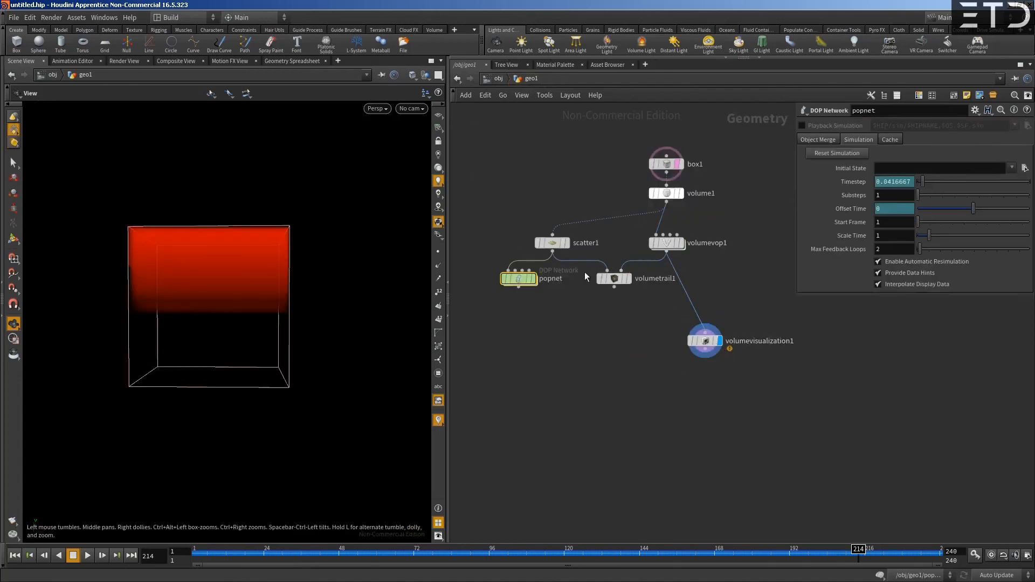
{"action": "left_click", "coordinate": [534, 278]}
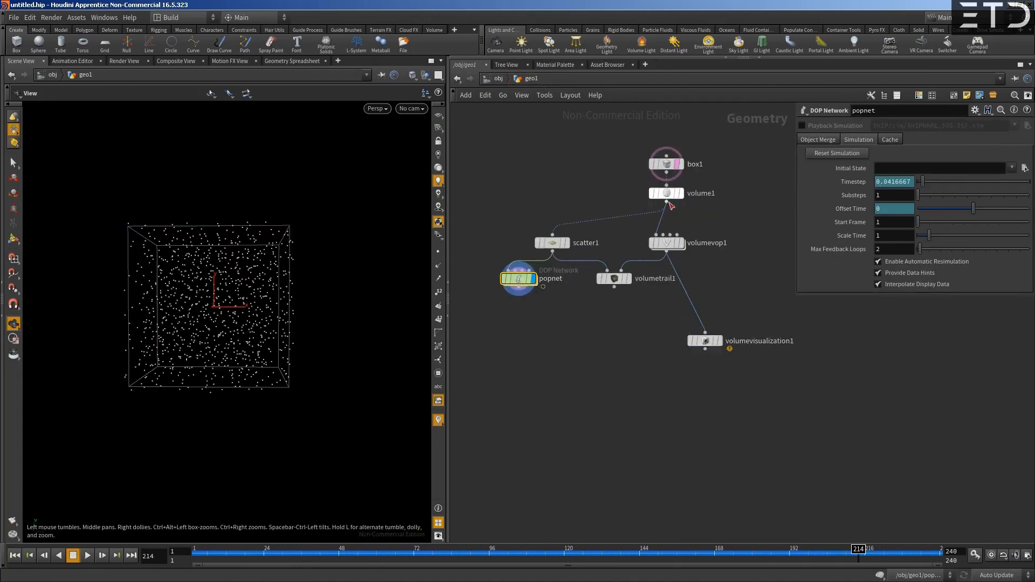
{"action": "left_click_drag", "start_coordinate": [175, 297], "coordinate": [184, 298]}
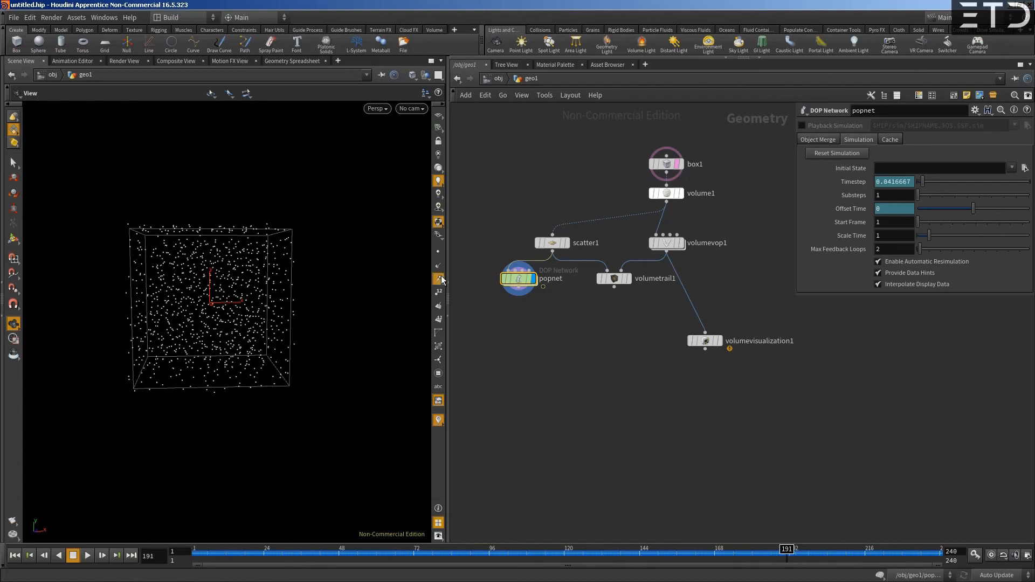
- Go back inside popnet and set the Velocity Scale of popadvectbyvolumes1 to 10
{"action": "mouse_move", "coordinate": [524, 281]}
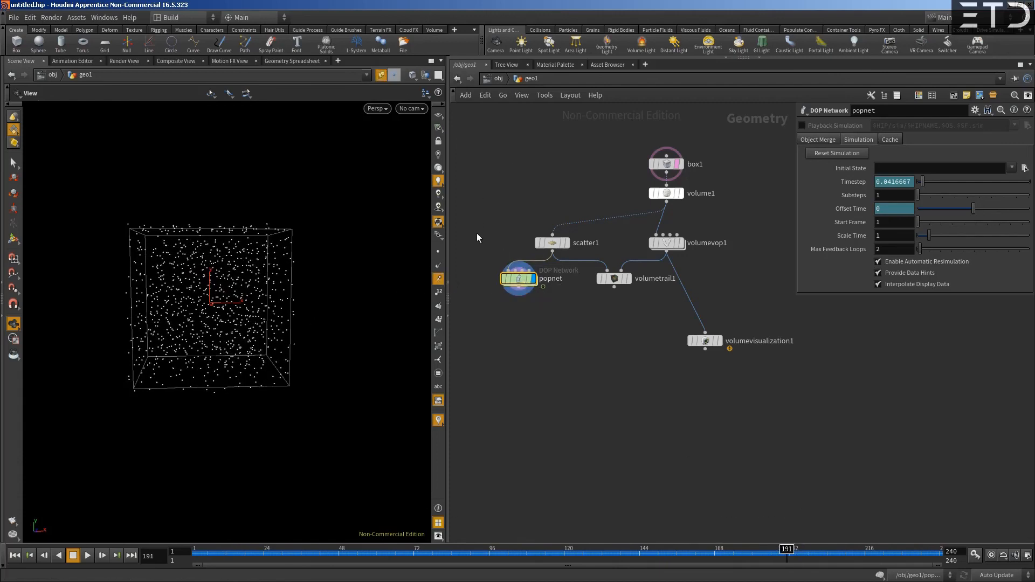
{"action": "double_click", "coordinate": [519, 279]}
{"action": "left_click", "coordinate": [906, 210]}
{"action": "type", "text": "10"}
{"action": "key", "text": "Return"}
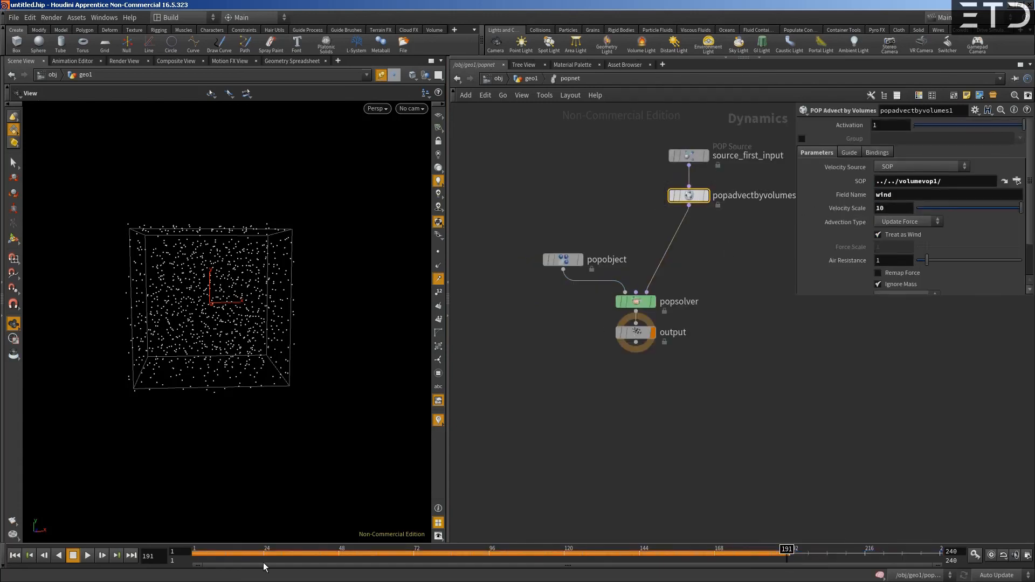
- Return to frame 1 and insert a POP VOP node between popadvectbyvolumes1 and popsolver
{"action": "mouse_move", "coordinate": [198, 559]}
{"action": "left_mouse_down"}
{"action": "mouse_move", "coordinate": [752, 555]}
{"action": "mouse_move", "coordinate": [194, 556]}
{"action": "left_mouse_up"}
{"action": "middle_click_drag", "start_coordinate": [644, 237], "coordinate": [574, 273]}
{"action": "left_click_drag", "start_coordinate": [492, 303], "coordinate": [507, 304]}
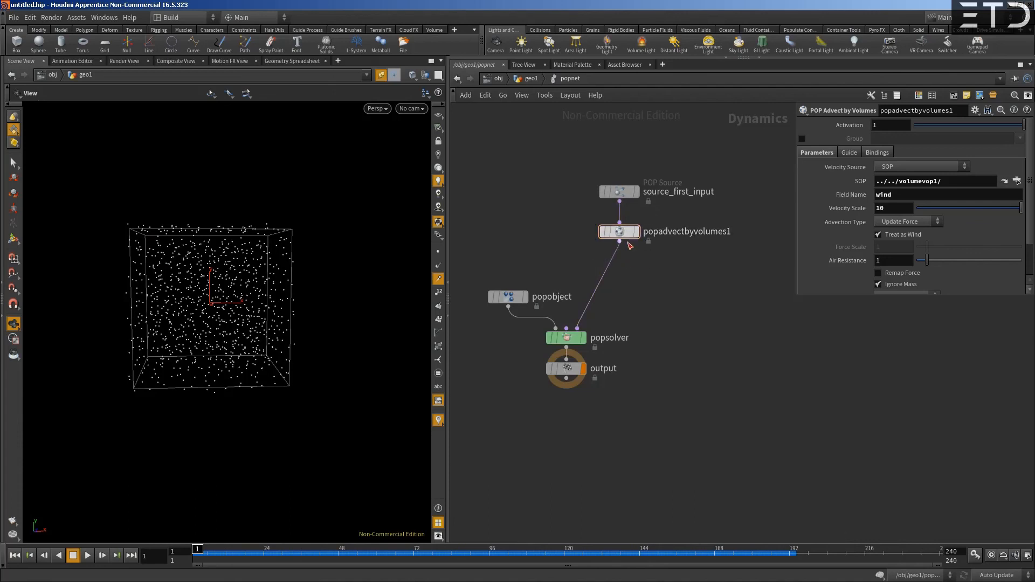
{"action": "key", "text": "Tab"}
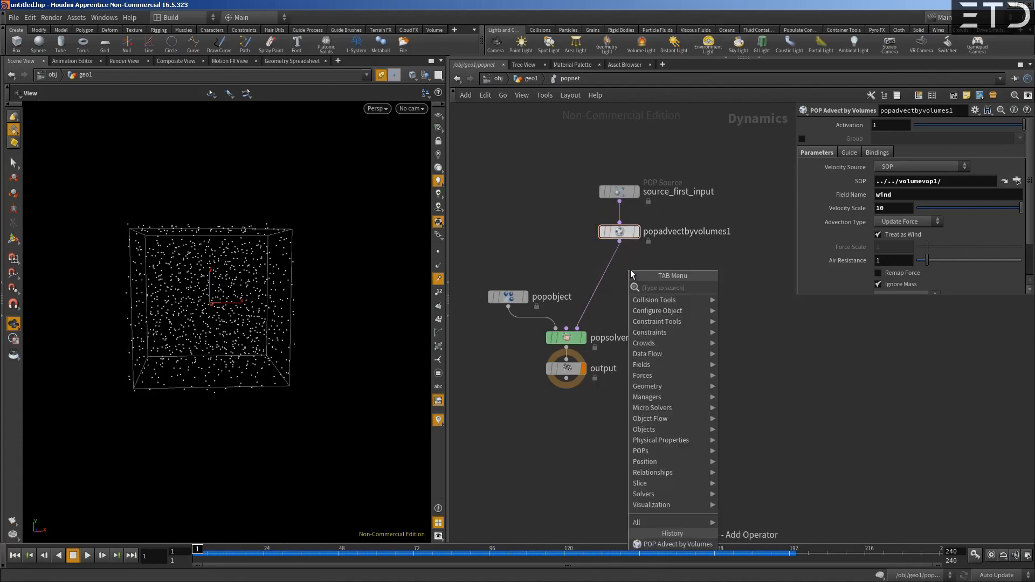
{"action": "type", "text": "pop"}
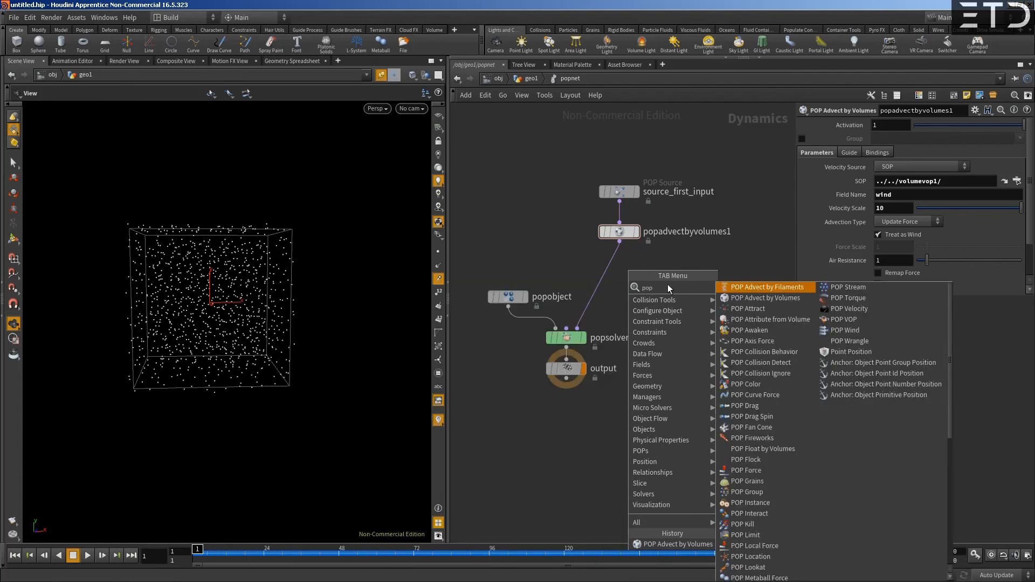
{"action": "type", "text": "vop"}
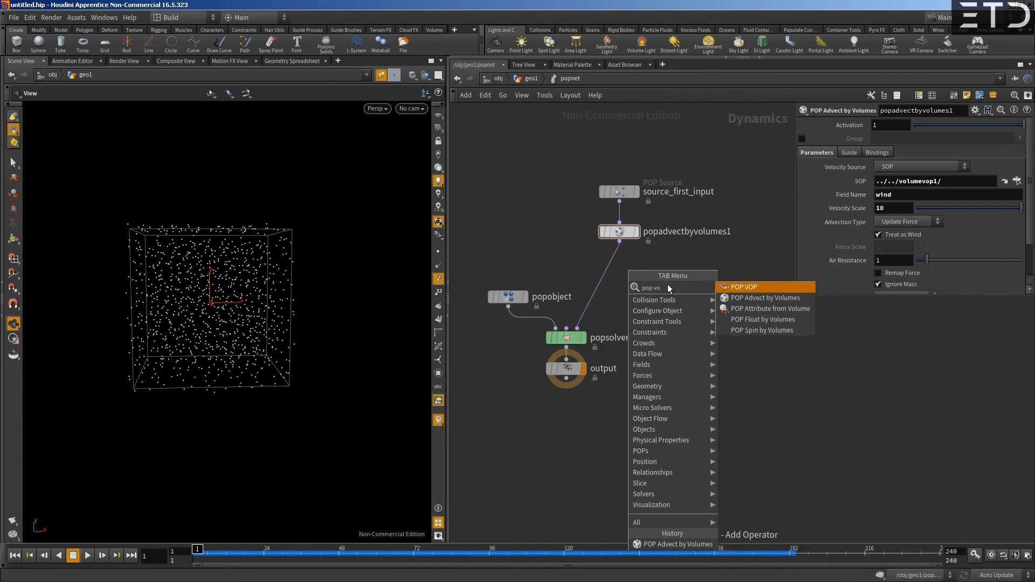
{"action": "key", "text": "Return"}
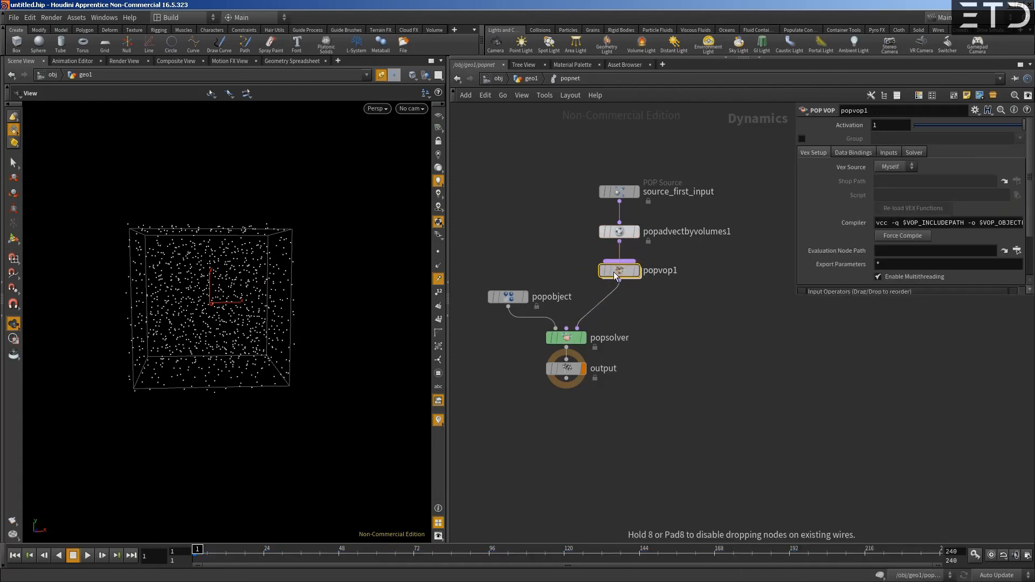
- Inside popvop1, spread out the global and output nodes and add a Volume Sample Vector whose samplepos is fed by P
{"action": "double_click", "coordinate": [615, 271]}
{"action": "middle_click_drag", "start_coordinate": [705, 246], "coordinate": [573, 224]}
{"action": "scroll", "coordinate": [573, 224], "scroll_direction": "down", "scroll_amount": 1}
{"action": "left_click_drag", "start_coordinate": [679, 191], "coordinate": [796, 319]}
{"action": "left_click_drag", "start_coordinate": [503, 255], "coordinate": [493, 286]}
{"action": "left_click", "coordinate": [580, 284]}
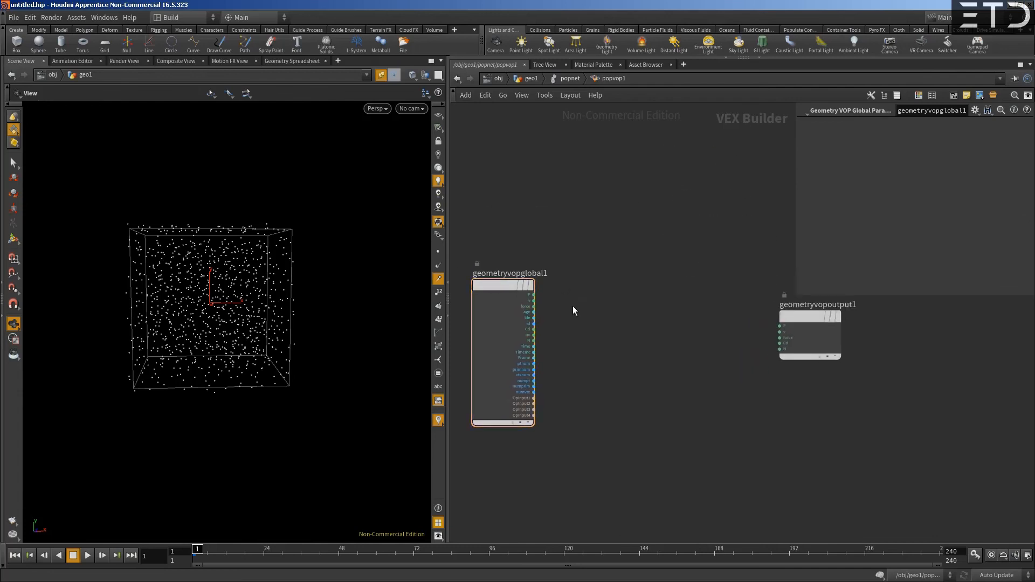
{"action": "middle_click_drag", "start_coordinate": [572, 306], "coordinate": [570, 319]}
{"action": "left_click", "coordinate": [532, 311]}
{"action": "key", "text": "Tab"}
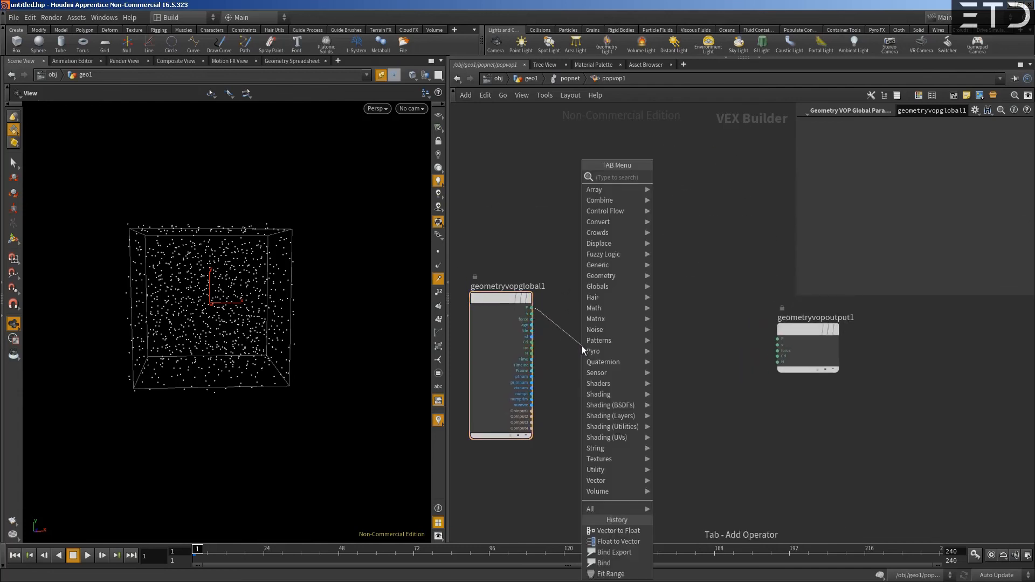
{"action": "type", "text": "vol sampl"}
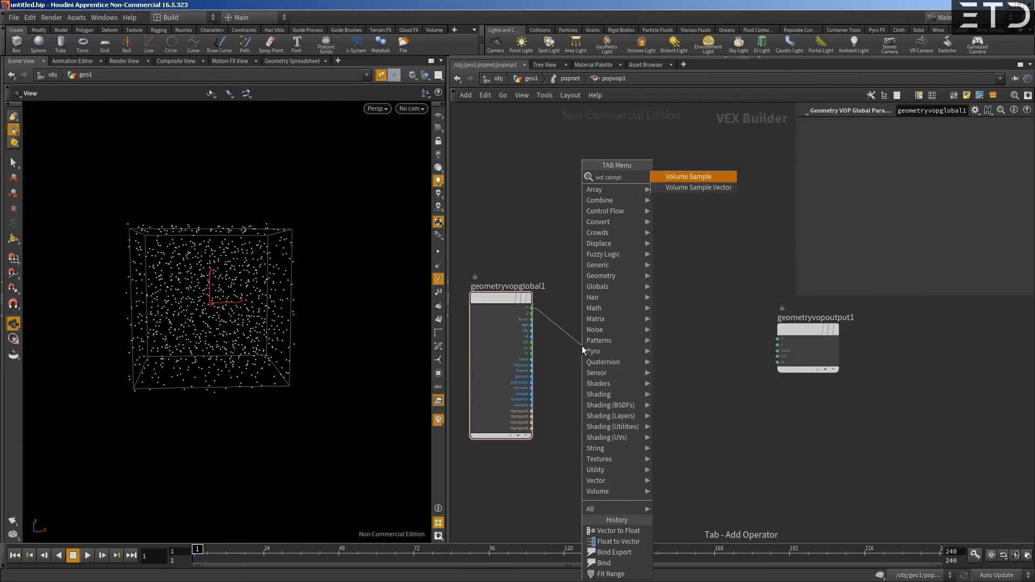
{"action": "key", "text": "Down"}
{"action": "key", "text": "Return"}
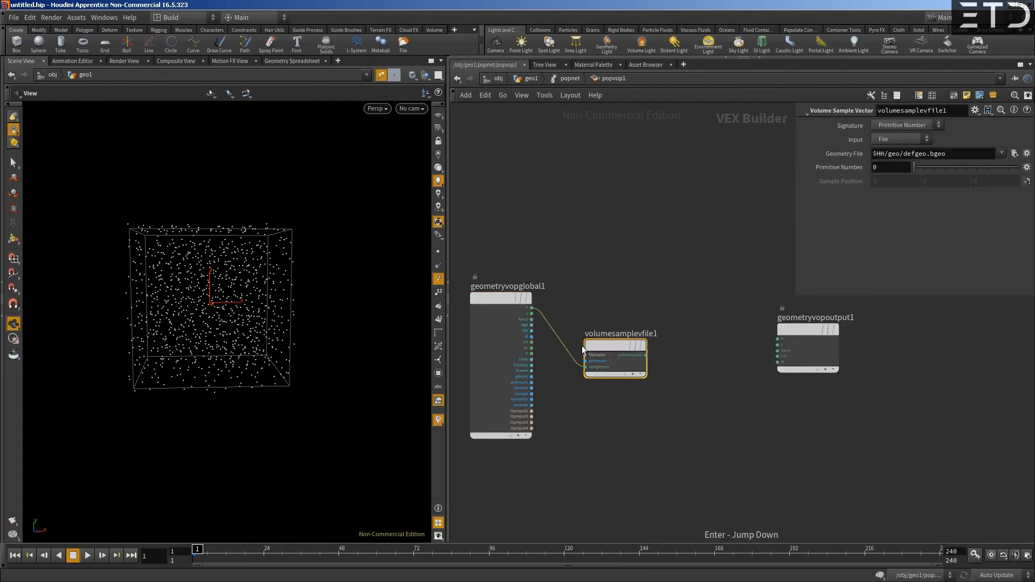
- Connect OpInput2 to the filename input of the Volume Sample Vector and move that node lower in the network
{"action": "scroll", "coordinate": [587, 357], "scroll_direction": "up", "scroll_amount": 2}
{"action": "left_click", "coordinate": [587, 352]}
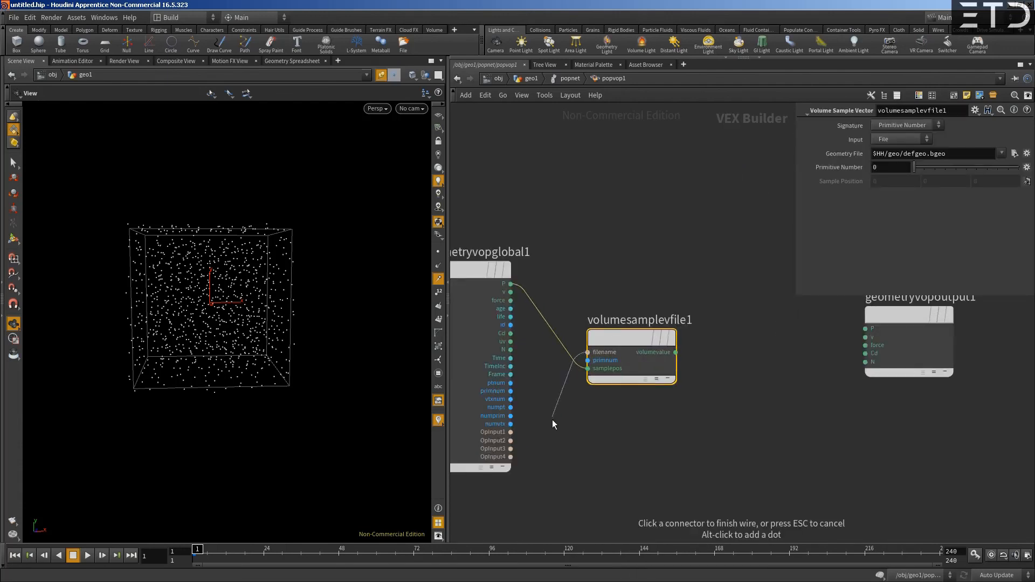
{"action": "left_click", "coordinate": [511, 440]}
{"action": "left_click_drag", "start_coordinate": [641, 354], "coordinate": [631, 437]}
{"action": "middle_click_drag", "start_coordinate": [571, 217], "coordinate": [594, 220]}
{"action": "left_click", "coordinate": [531, 79]}
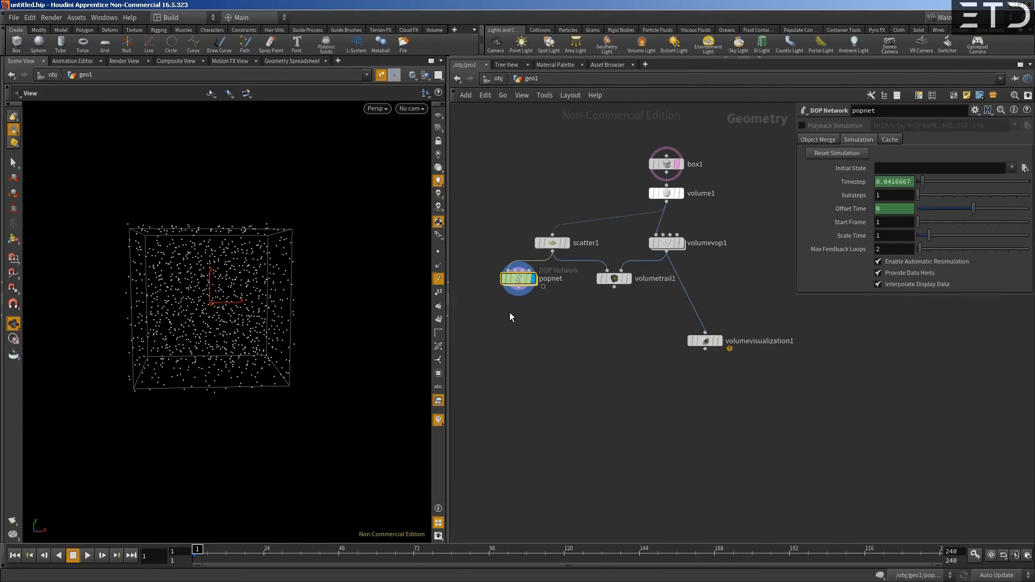
{"action": "left_click", "coordinate": [518, 270]}
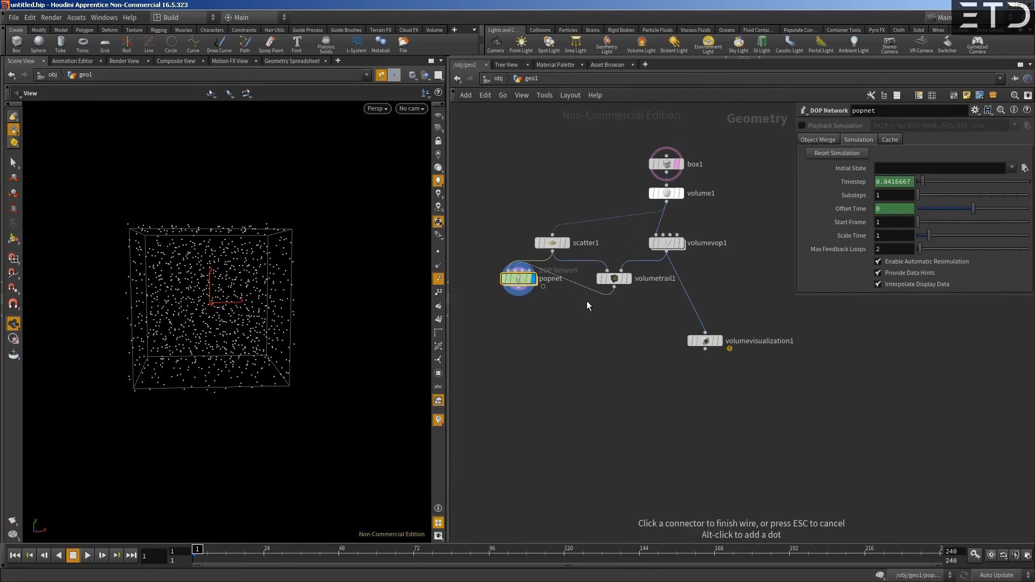
{"action": "key", "text": "Escape"}
{"action": "mouse_move", "coordinate": [510, 282]}
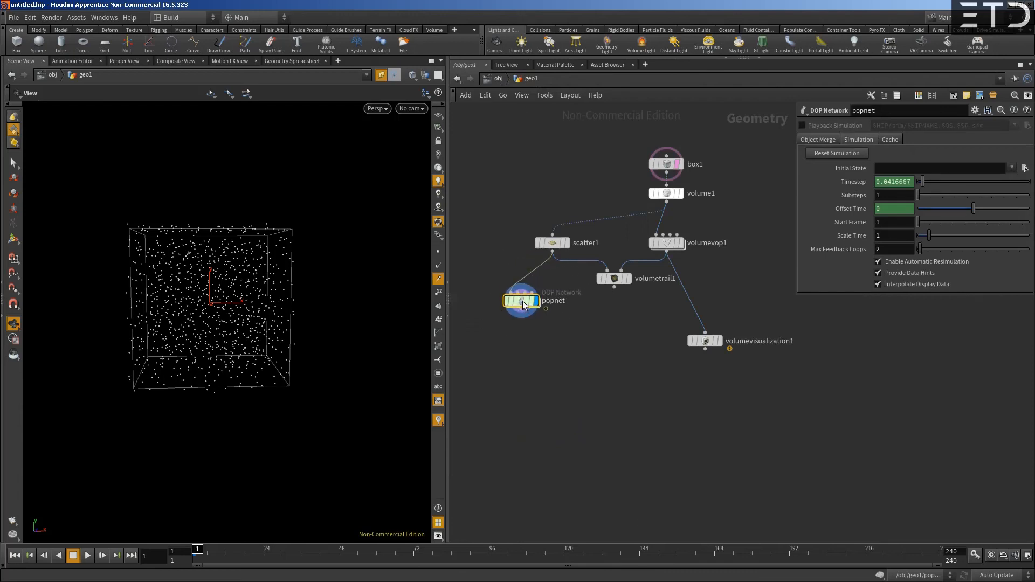
{"action": "double_click", "coordinate": [519, 279]}
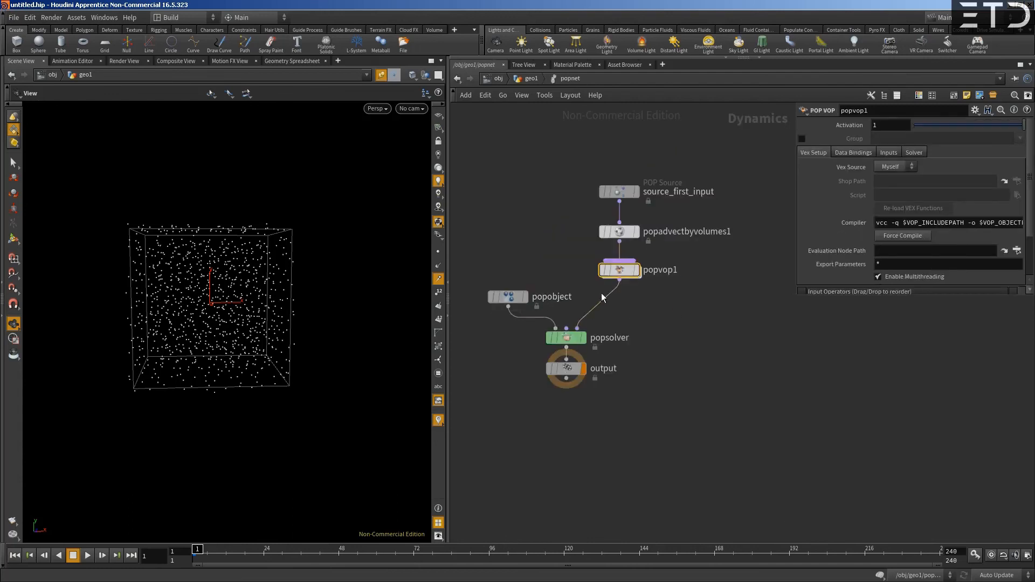
{"action": "double_click", "coordinate": [615, 270]}
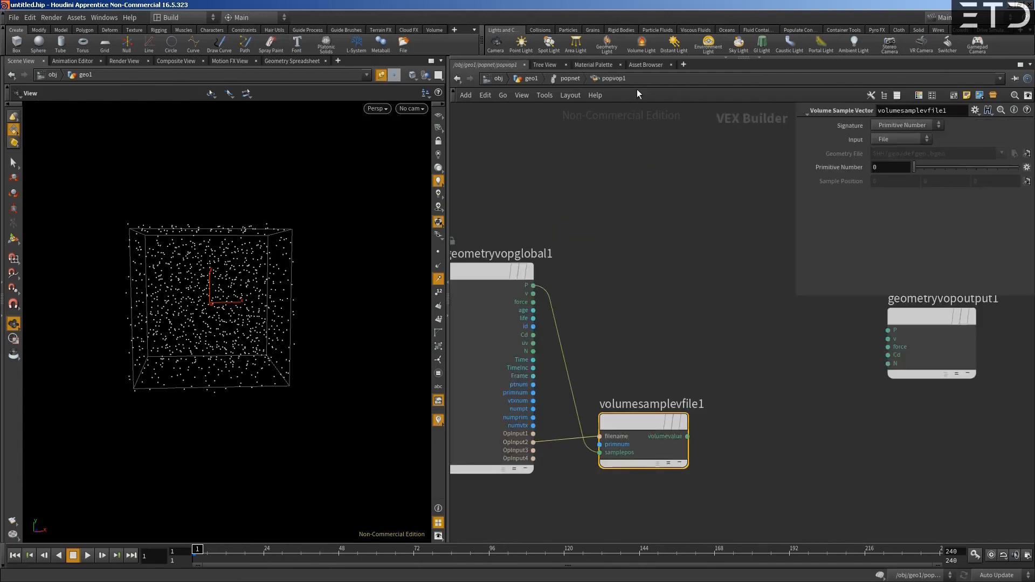
{"action": "left_click", "coordinate": [571, 80]}
- Set Input 2 of popvop1 to SOP with the SOP Path ../../volumevop1/
{"action": "mouse_move", "coordinate": [633, 270]}
{"action": "left_click", "coordinate": [889, 153]}
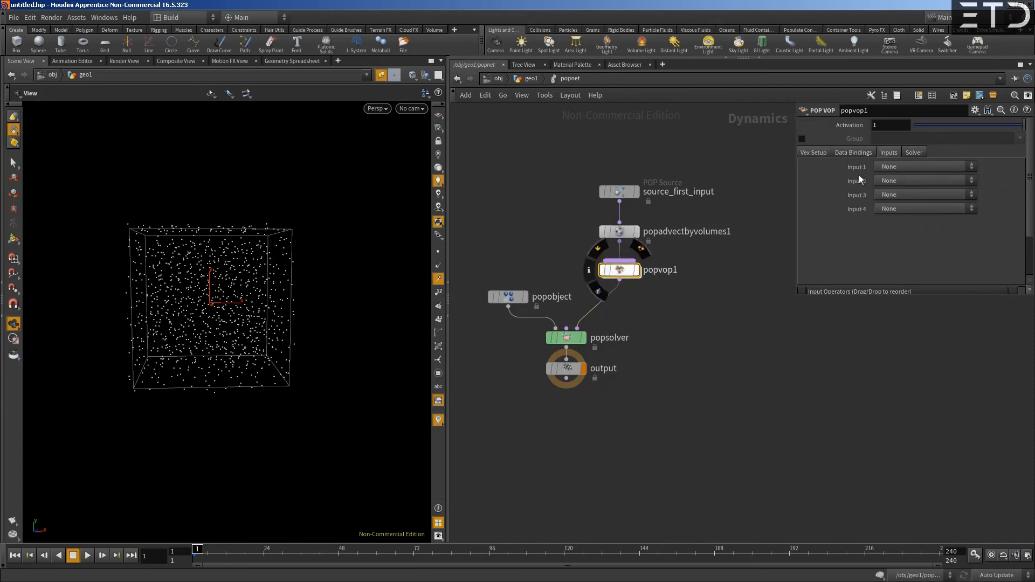
{"action": "left_click", "coordinate": [886, 180]}
{"action": "left_click", "coordinate": [894, 199]}
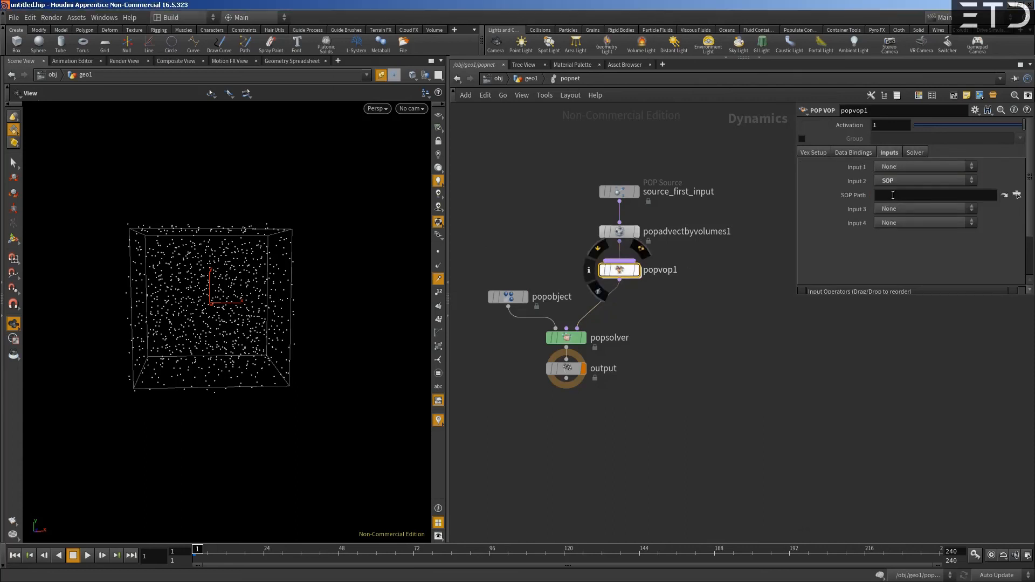
{"action": "left_click", "coordinate": [891, 196]}
{"action": "type", "text": "../../vo"}
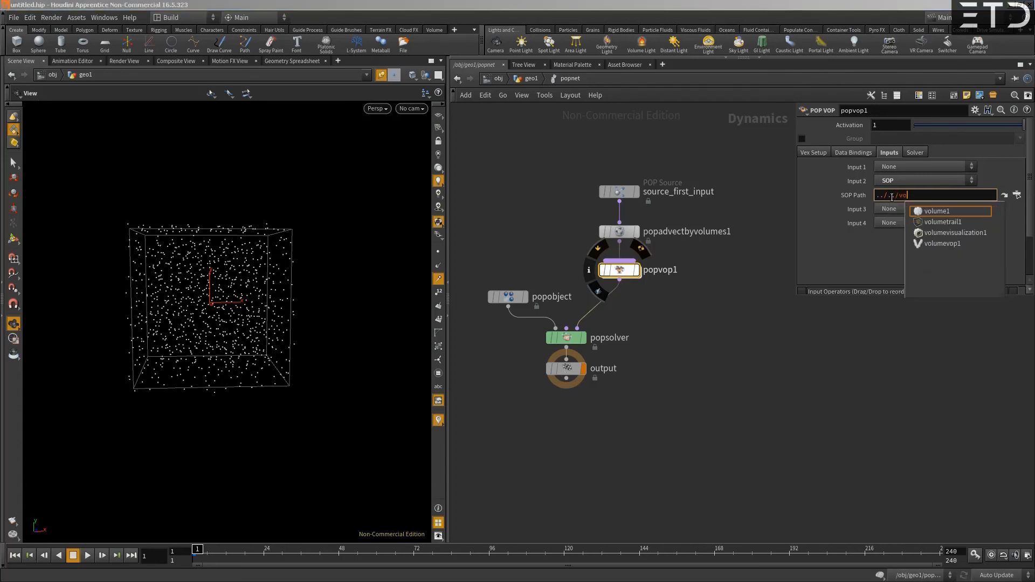
{"action": "key", "text": "Down"}
{"action": "key", "text": "Down"}
{"action": "key", "text": "Down"}
{"action": "key", "text": "Down"}
{"action": "key", "text": "Return"}
- Inside popvop1, set the Volume Sample Vector's Signature to Primitive Name and its Primitive Name to wind
{"action": "left_click", "coordinate": [609, 276]}
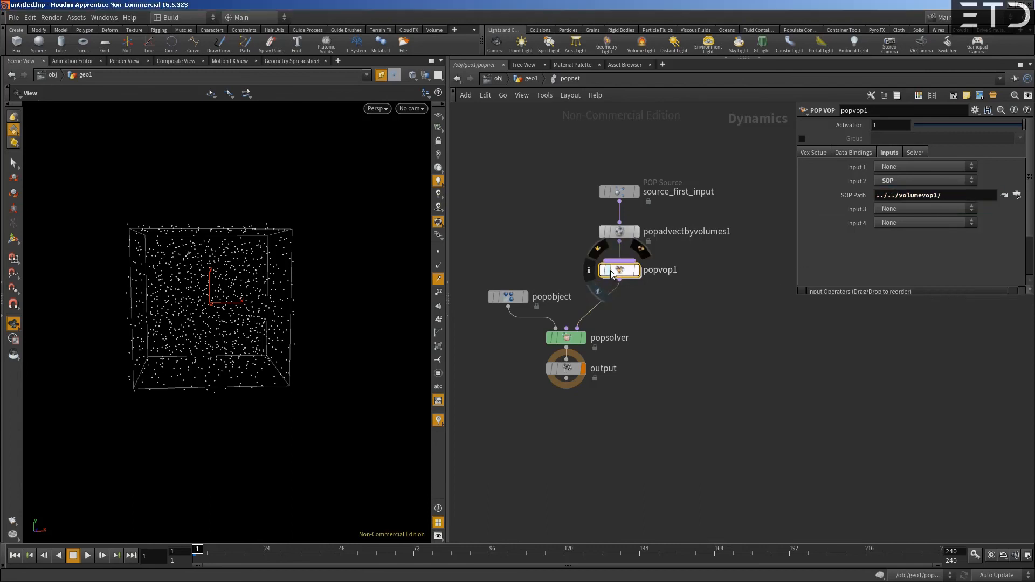
{"action": "double_click", "coordinate": [610, 276]}
{"action": "left_click_drag", "start_coordinate": [592, 378], "coordinate": [595, 384]}
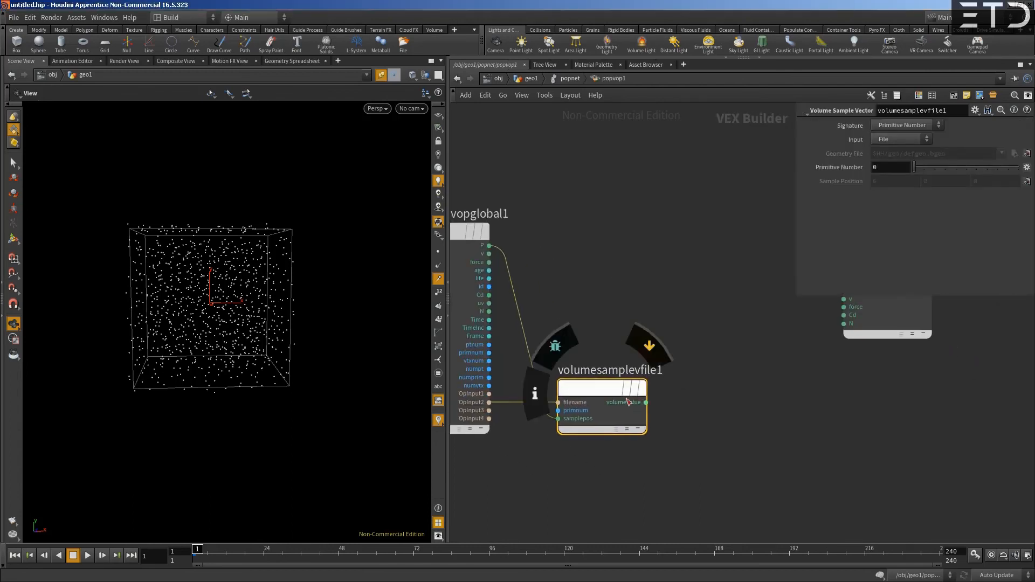
{"action": "left_click", "coordinate": [649, 402]}
{"action": "key", "text": "Escape"}
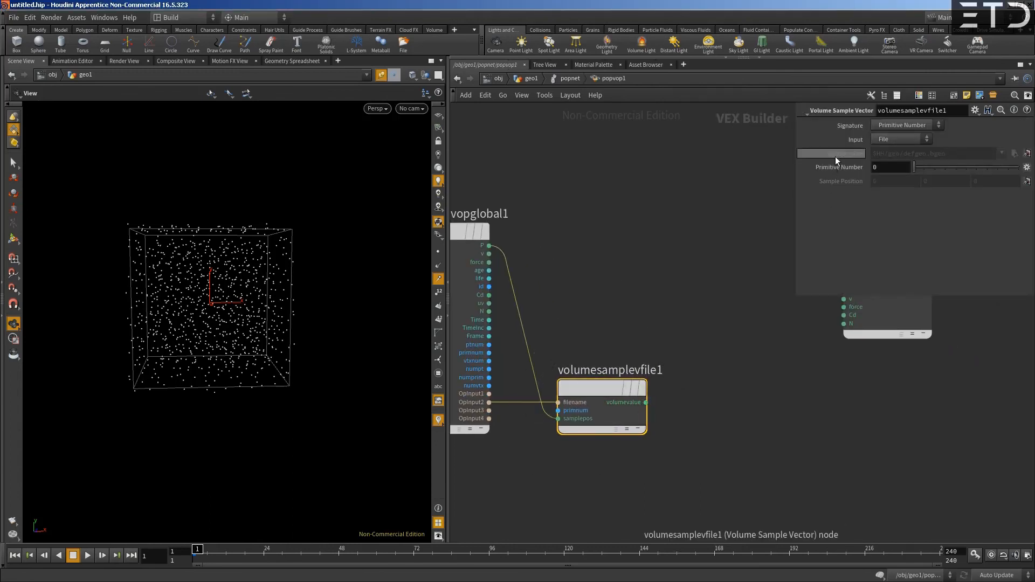
{"action": "left_click", "coordinate": [884, 140]}
{"action": "left_click", "coordinate": [890, 125]}
{"action": "left_click", "coordinate": [890, 125]}
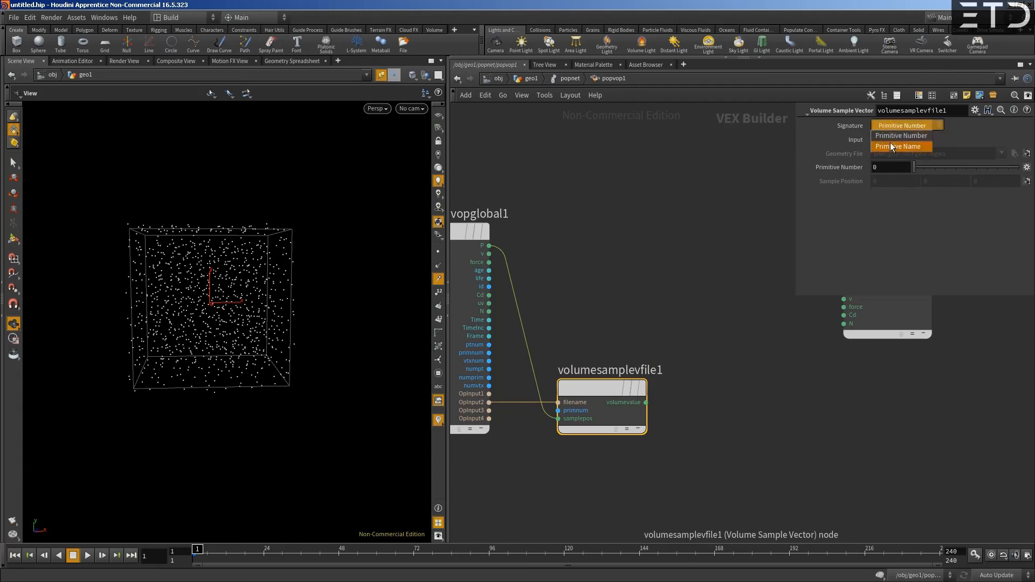
{"action": "left_click", "coordinate": [890, 141]}
{"action": "left_click", "coordinate": [884, 166]}
{"action": "key", "text": "Return"}
- Connect the sampled volumevalue to the force input of geometryvopoutput1
{"action": "middle_click_drag", "start_coordinate": [744, 350], "coordinate": [741, 397]}
{"action": "left_click_drag", "start_coordinate": [885, 325], "coordinate": [862, 335]}
{"action": "left_click", "coordinate": [643, 448]}
{"action": "left_click", "coordinate": [813, 363]}
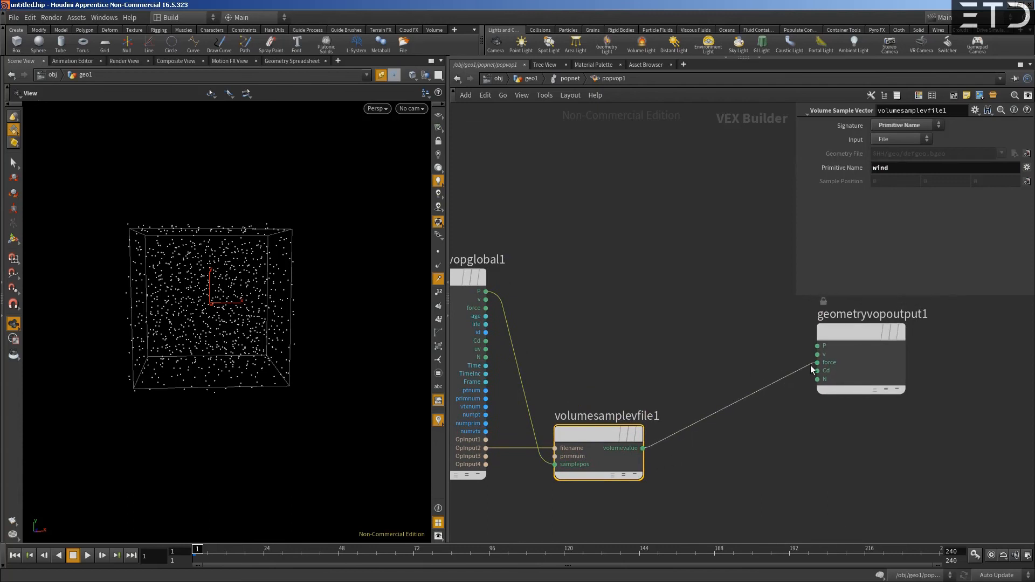
- Bypass popadvectbyvolumes1 in popnet, reopen popvop1 and scrub the timeline to preview the particle motion
{"action": "left_click", "coordinate": [571, 79]}
{"action": "left_click", "coordinate": [602, 232]}
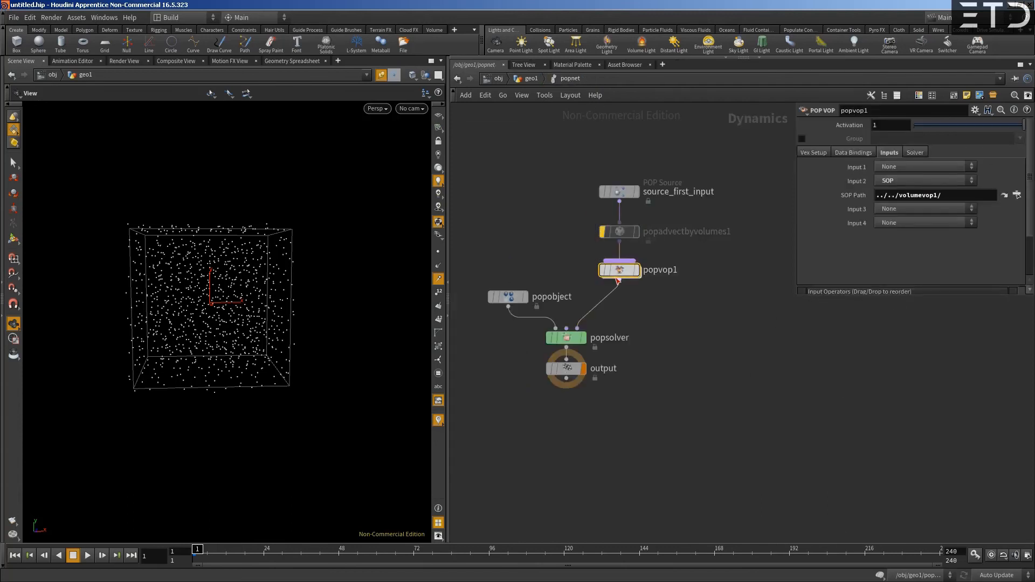
{"action": "double_click", "coordinate": [620, 271]}
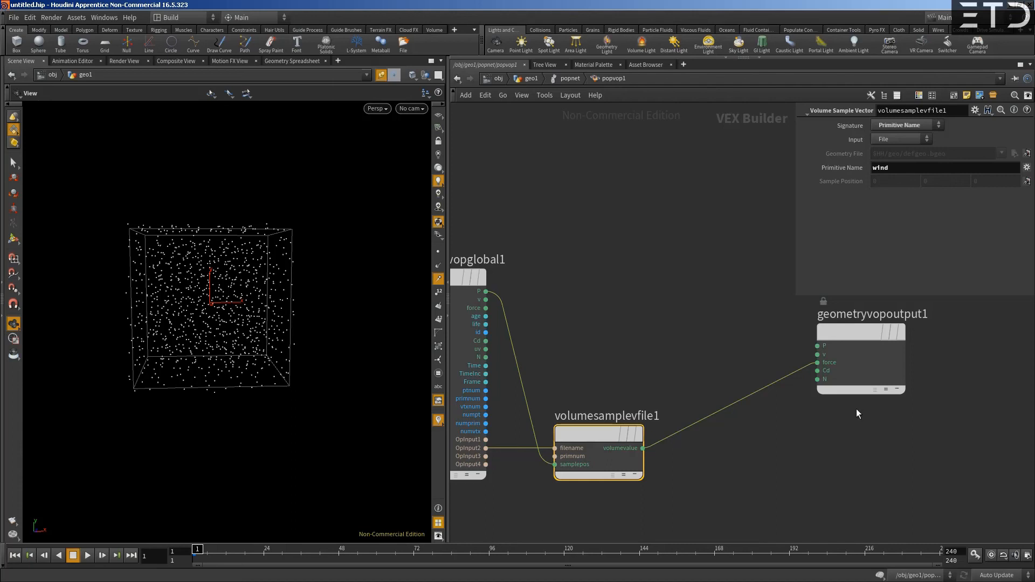
{"action": "left_click_drag", "start_coordinate": [197, 550], "coordinate": [874, 555]}
{"action": "left_click_drag", "start_coordinate": [197, 553], "coordinate": [674, 555]}
- Detach popadvectbyvolumes1 so source_first_input feeds popvop1 directly, and return to frame 1
{"action": "left_click", "coordinate": [570, 78]}
{"action": "left_click_drag", "start_coordinate": [612, 234], "coordinate": [563, 208]}
{"action": "mouse_move", "coordinate": [197, 555]}
{"action": "left_mouse_down"}
{"action": "mouse_move", "coordinate": [763, 550]}
{"action": "mouse_move", "coordinate": [186, 548]}
{"action": "left_mouse_up"}
- Inside popvop1, move geometryvopoutput1 down level with the Volume Sample Vector and frame the whole network
{"action": "double_click", "coordinate": [620, 273]}
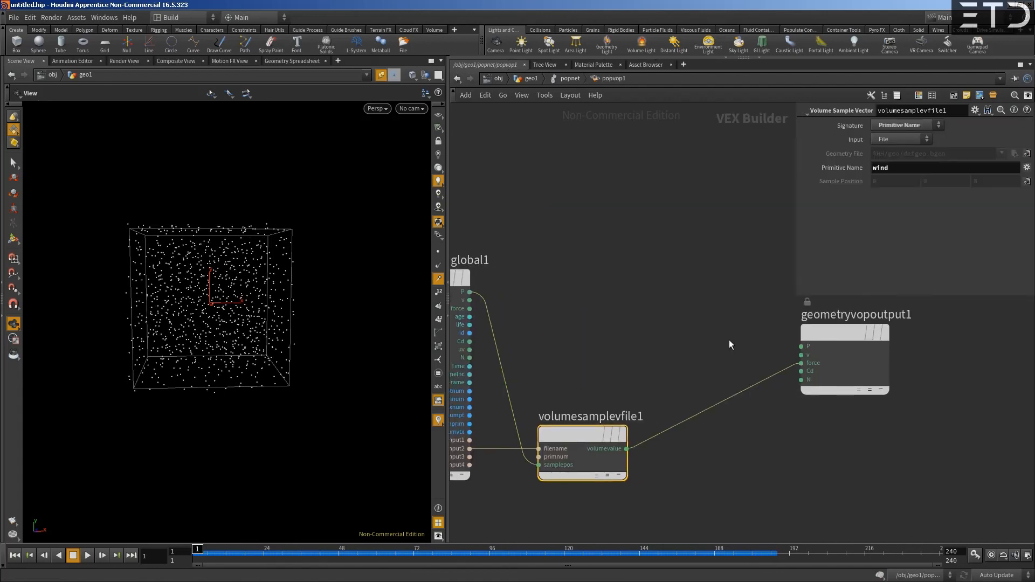
{"action": "left_click_drag", "start_coordinate": [830, 330], "coordinate": [840, 411]}
{"action": "key", "text": "h"}
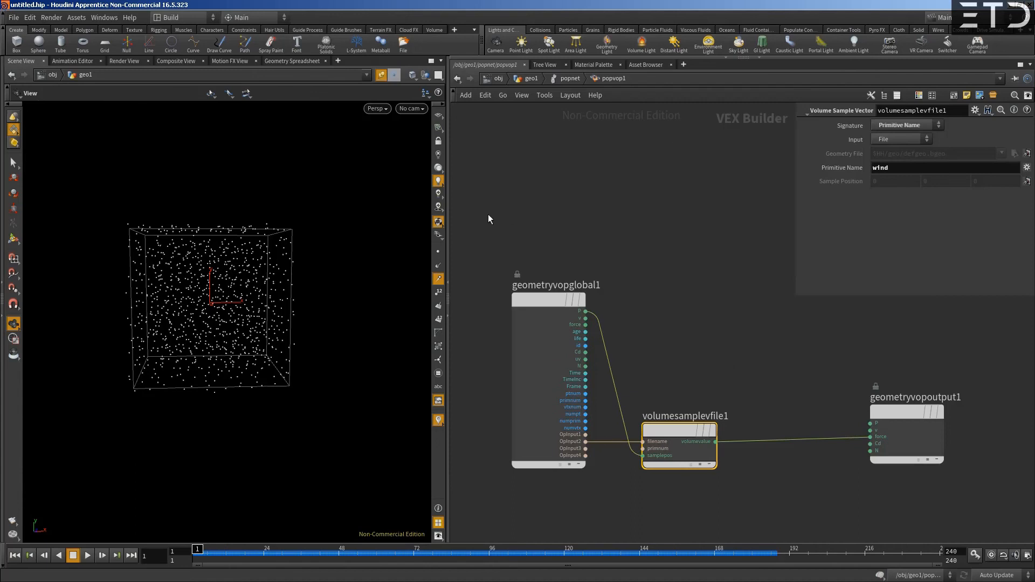
- Go back up to the geo1 level and reposition the popnet node below scatter1
{"action": "left_click", "coordinate": [555, 81]}
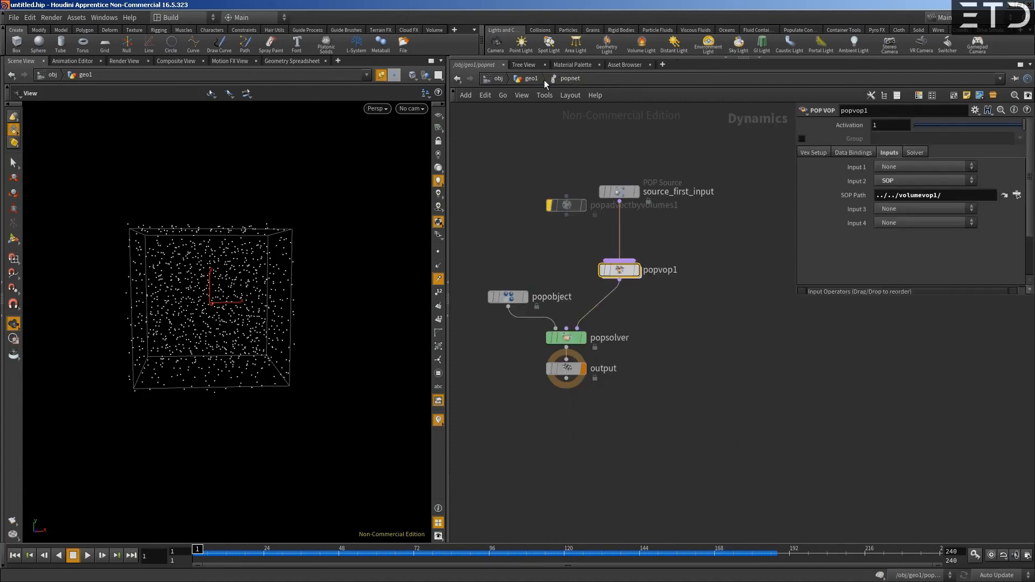
{"action": "left_click_drag", "start_coordinate": [611, 223], "coordinate": [568, 210]}
{"action": "left_click", "coordinate": [530, 79]}
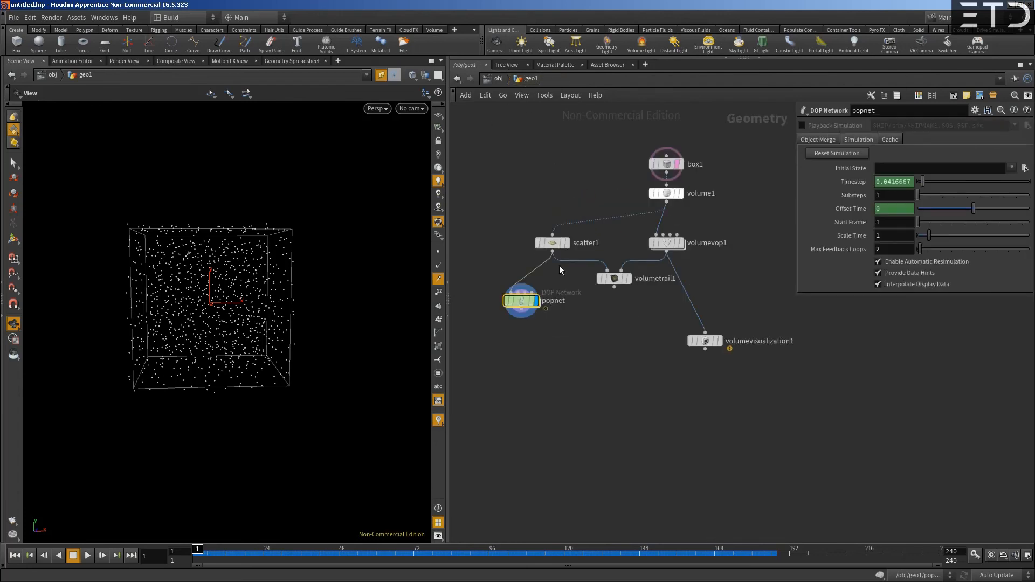
{"action": "mouse_move", "coordinate": [536, 319]}
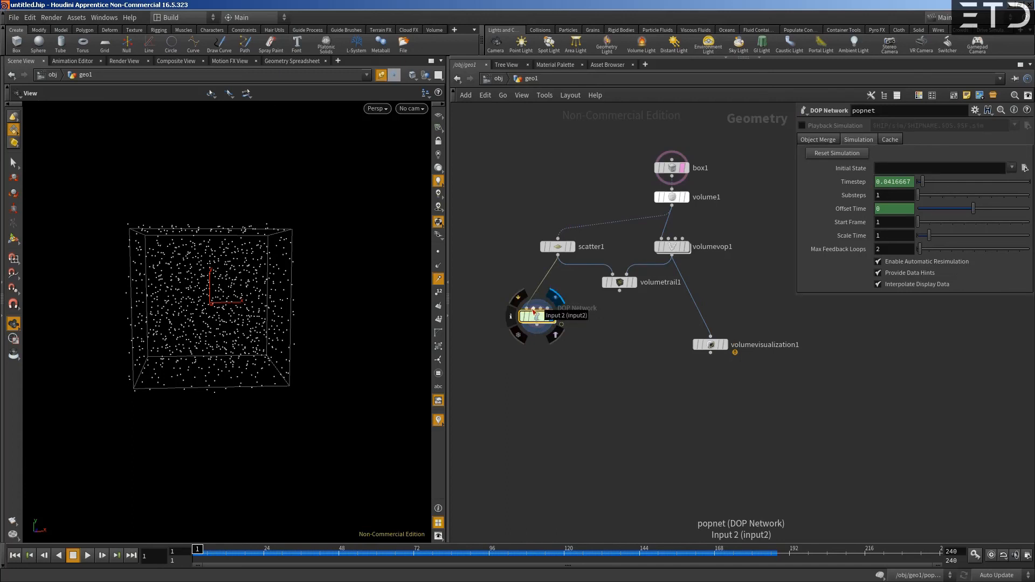
{"action": "left_click_drag", "start_coordinate": [538, 320], "coordinate": [557, 309]}
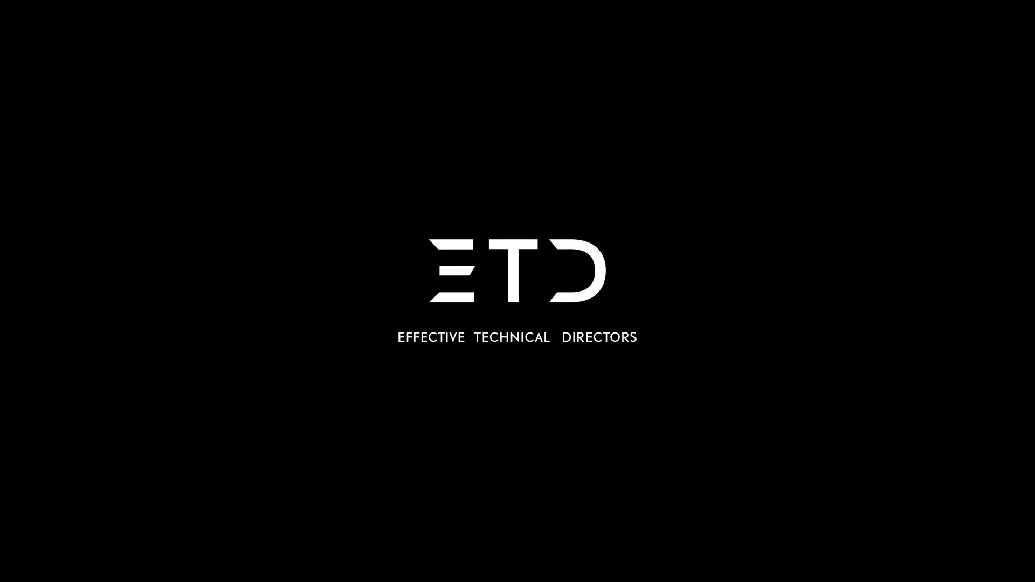